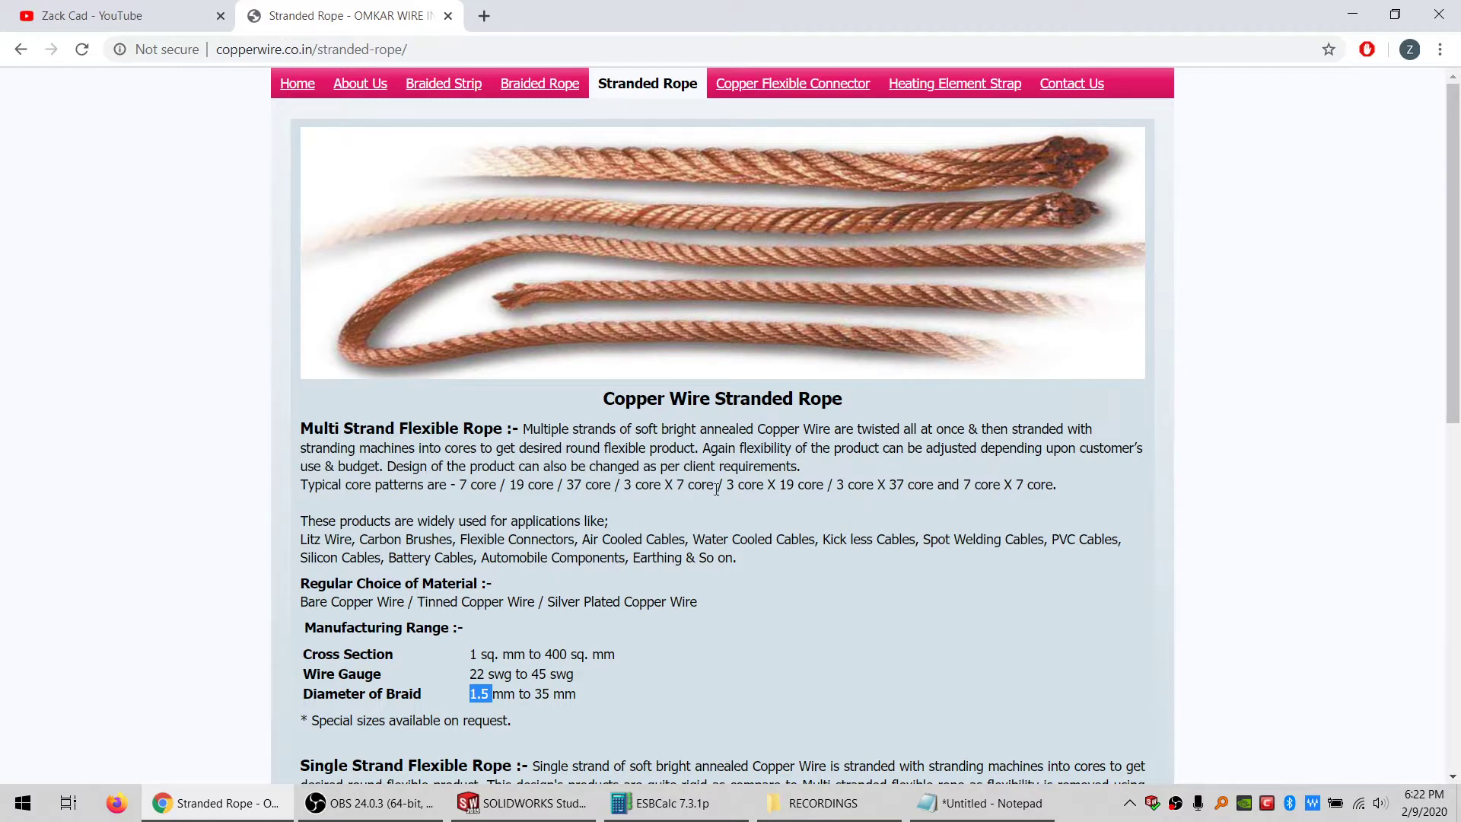
# Highlight the 3 core × 19, 3 core × 7 and 7 core strand patterns in the specifications
pyautogui.moveTo(721, 485); pyautogui.dragTo(830, 485)
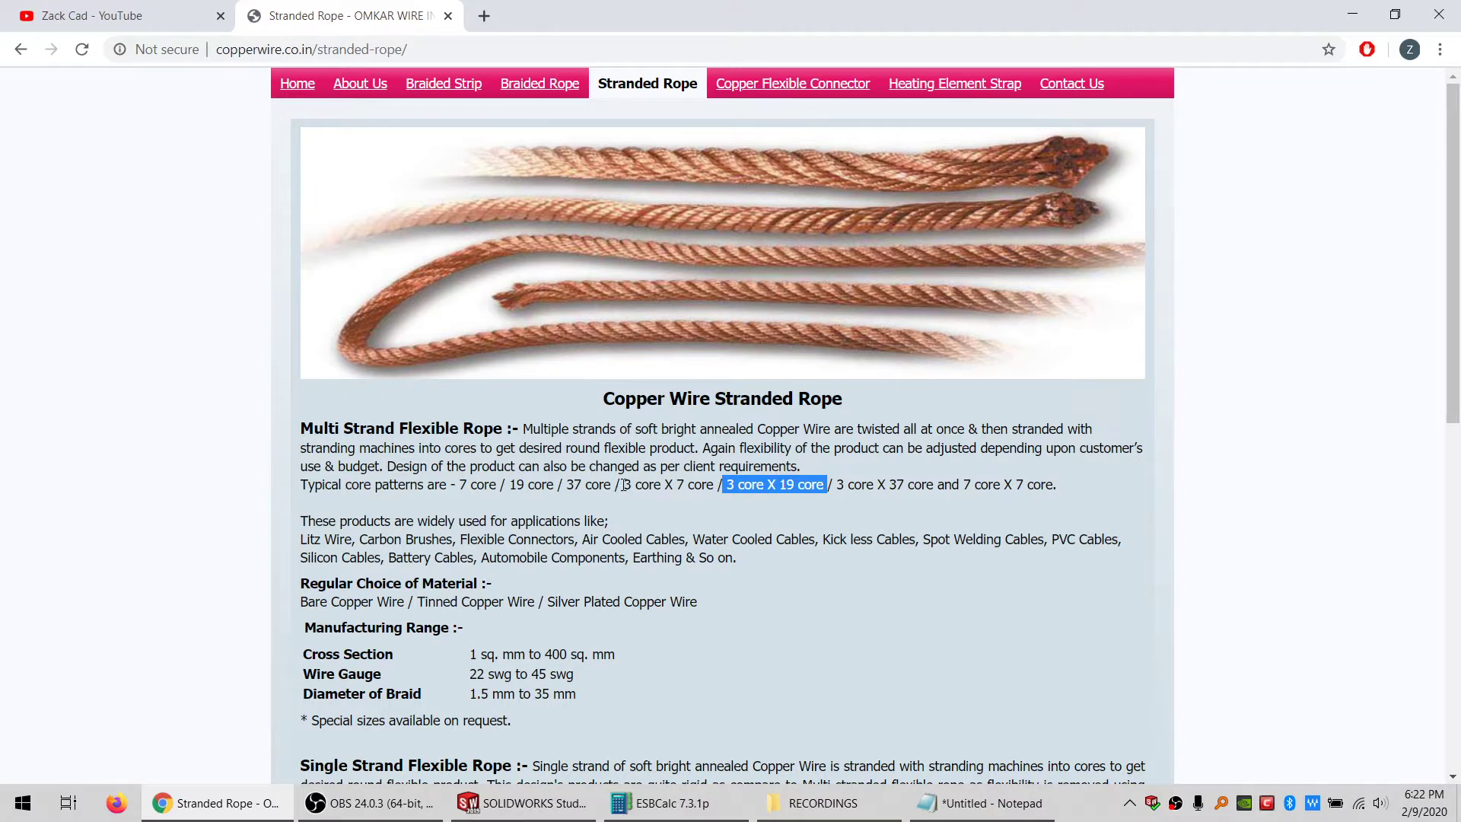
pyautogui.moveTo(623, 484); pyautogui.dragTo(718, 485)
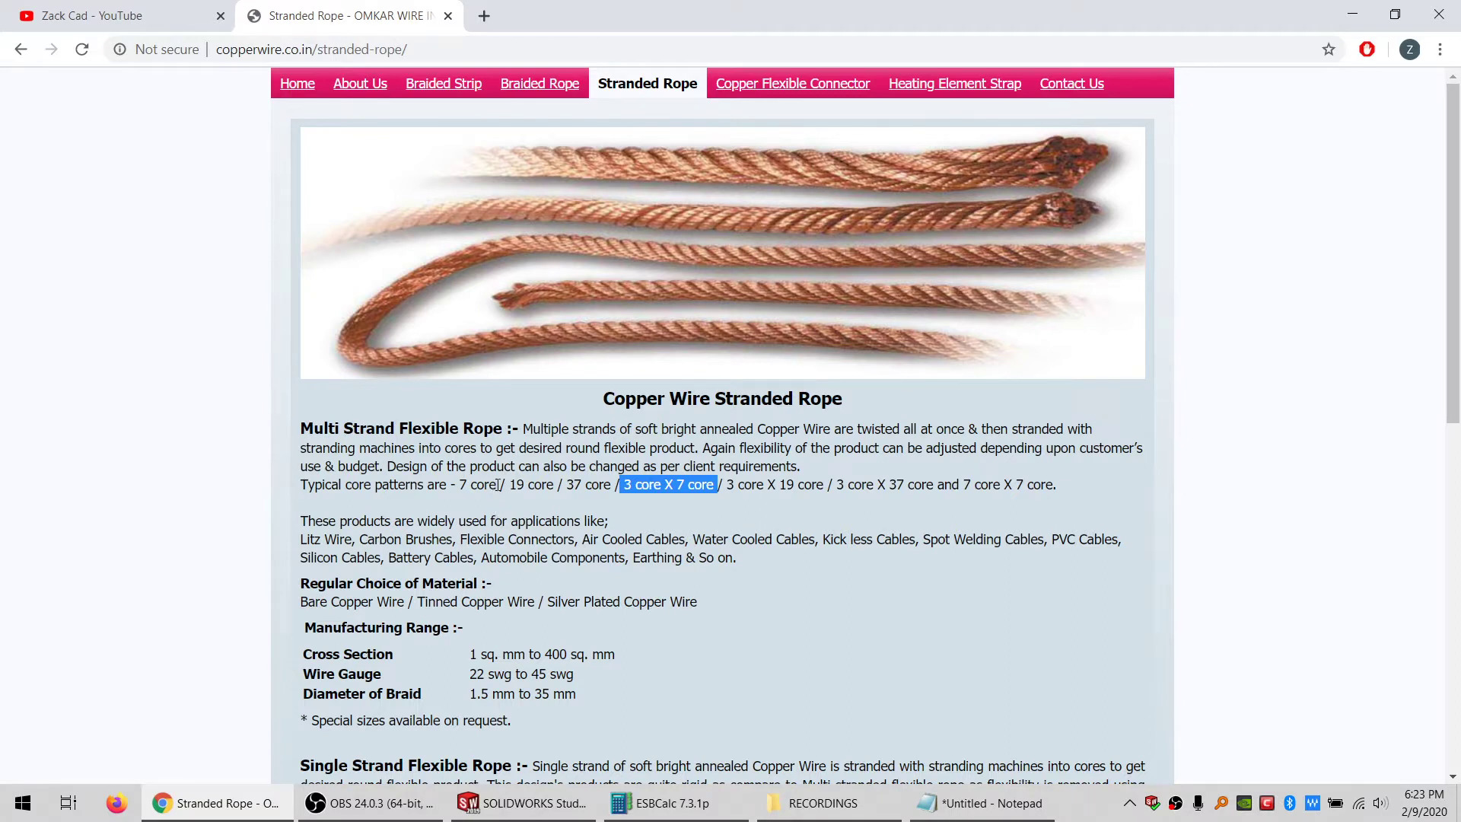
pyautogui.moveTo(496, 485); pyautogui.dragTo(496, 490)
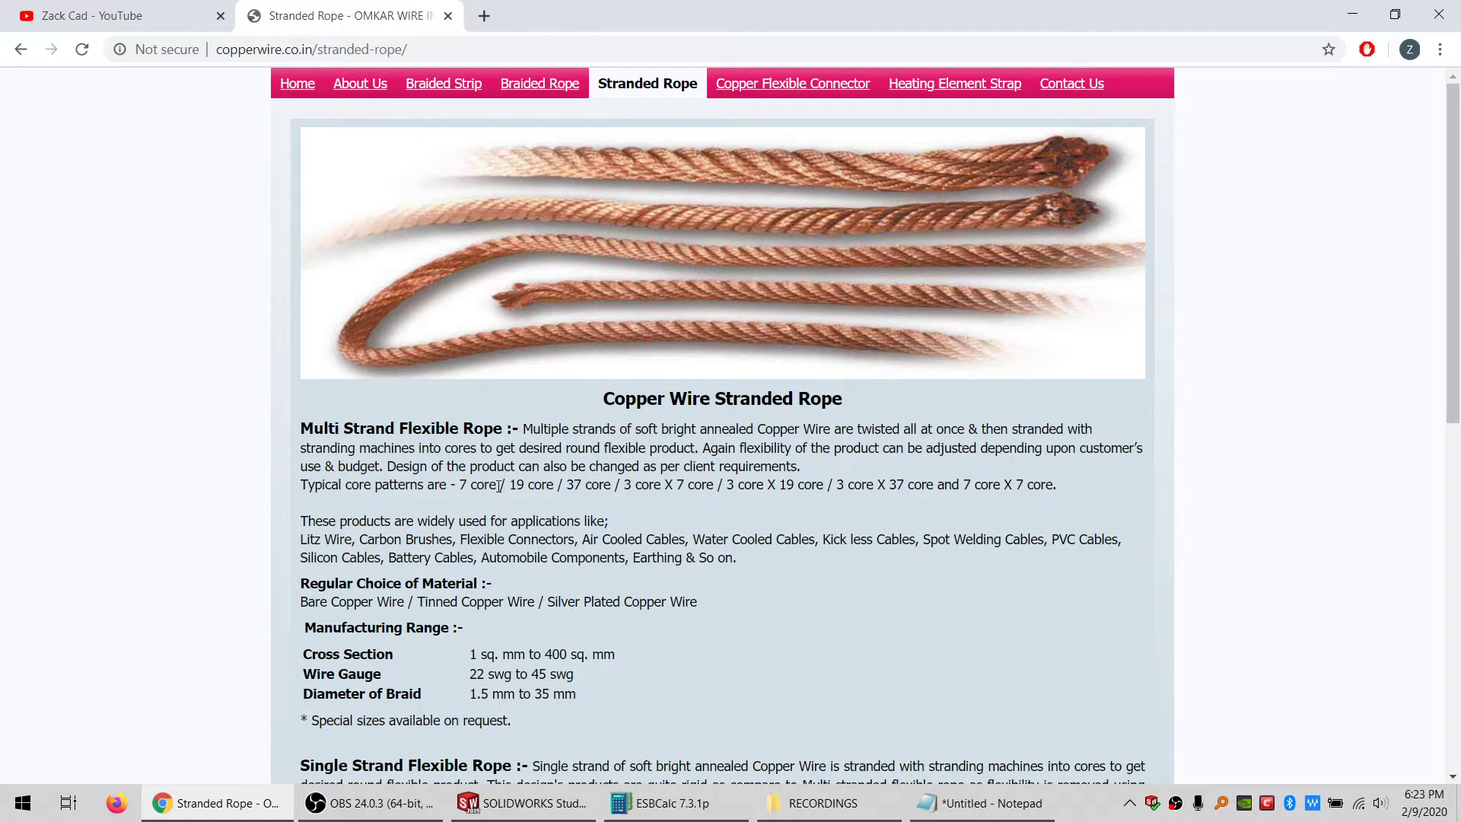
pyautogui.moveTo(498, 485)
pyautogui.mouseDown()
pyautogui.moveTo(455, 484)
pyautogui.moveTo(500, 486)
pyautogui.mouseUp()
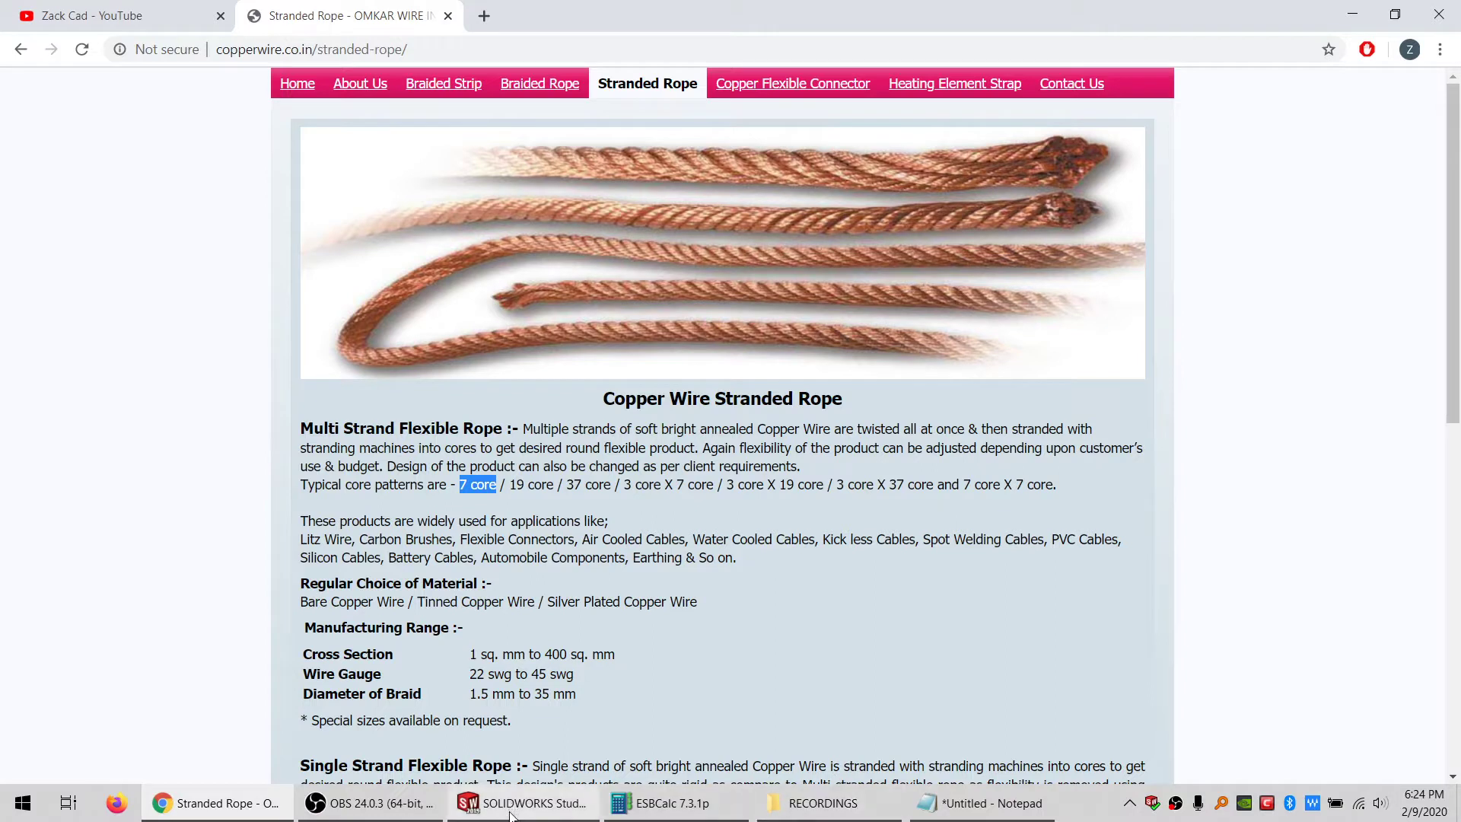
pyautogui.moveTo(511, 813)
pyautogui.click(404, 642)
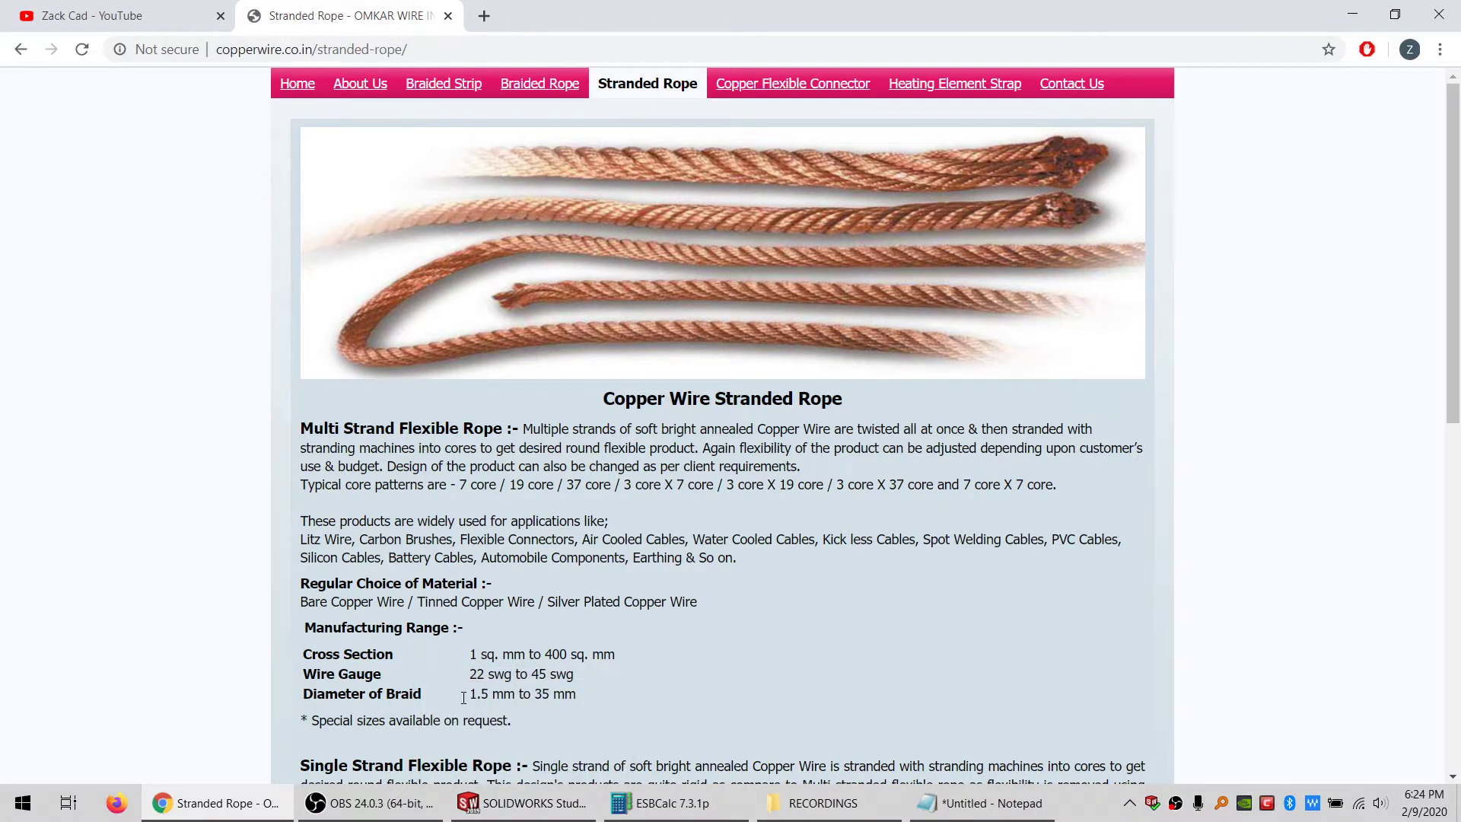
# Highlight the 1.5 mm braid diameter and the special sizes note
pyautogui.moveTo(474, 695)
pyautogui.mouseDown()
pyautogui.moveTo(490, 694)
pyautogui.moveTo(471, 694)
pyautogui.mouseUp()
pyautogui.click(481, 694)
pyautogui.click(505, 678)
pyautogui.moveTo(546, 719); pyautogui.dragTo(308, 720)
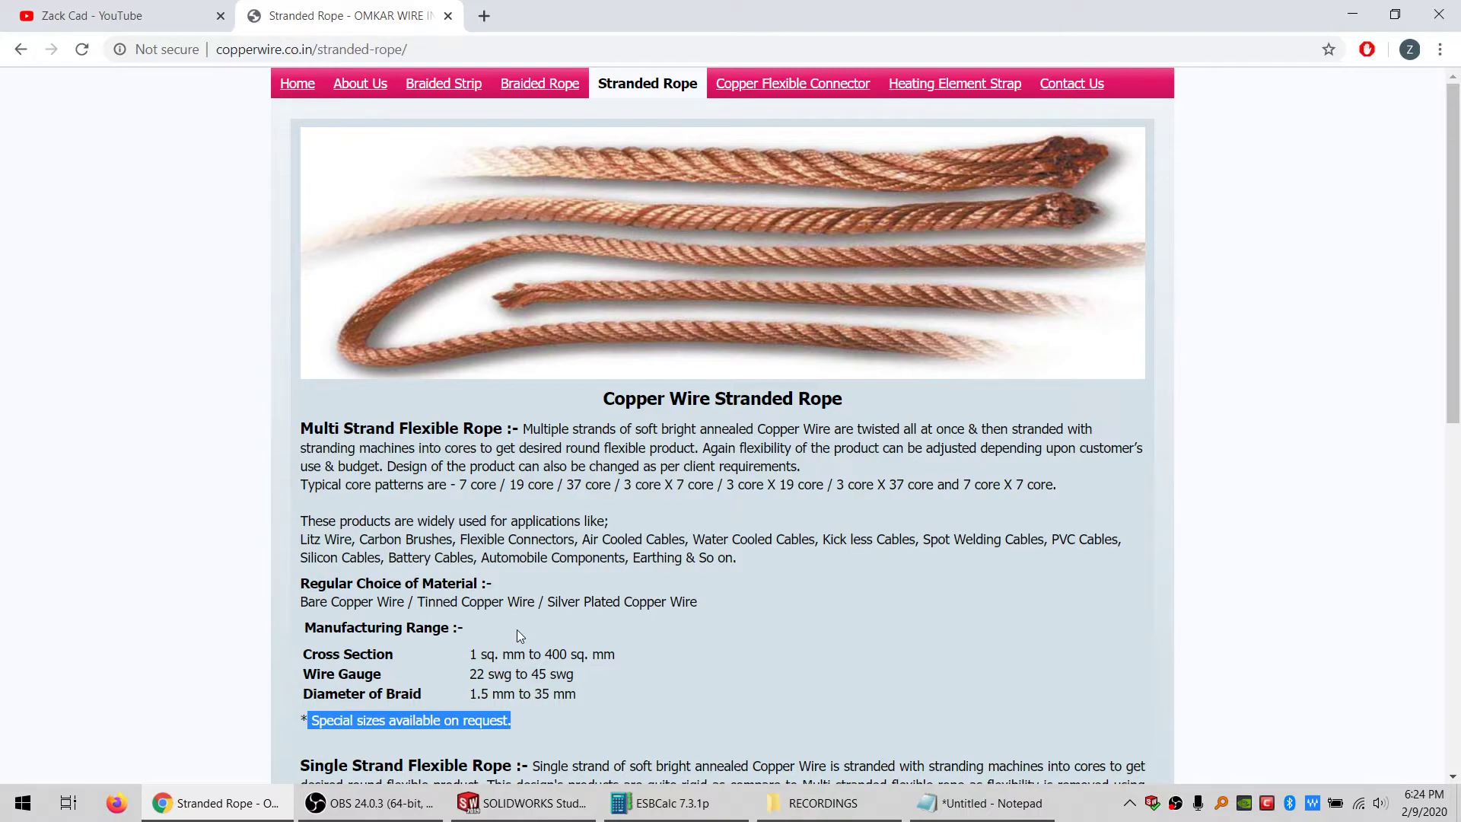
# Scroll the specifications page, then switch to the SOLIDWORKS rope assembly
pyautogui.scroll(-4, 517, 629)
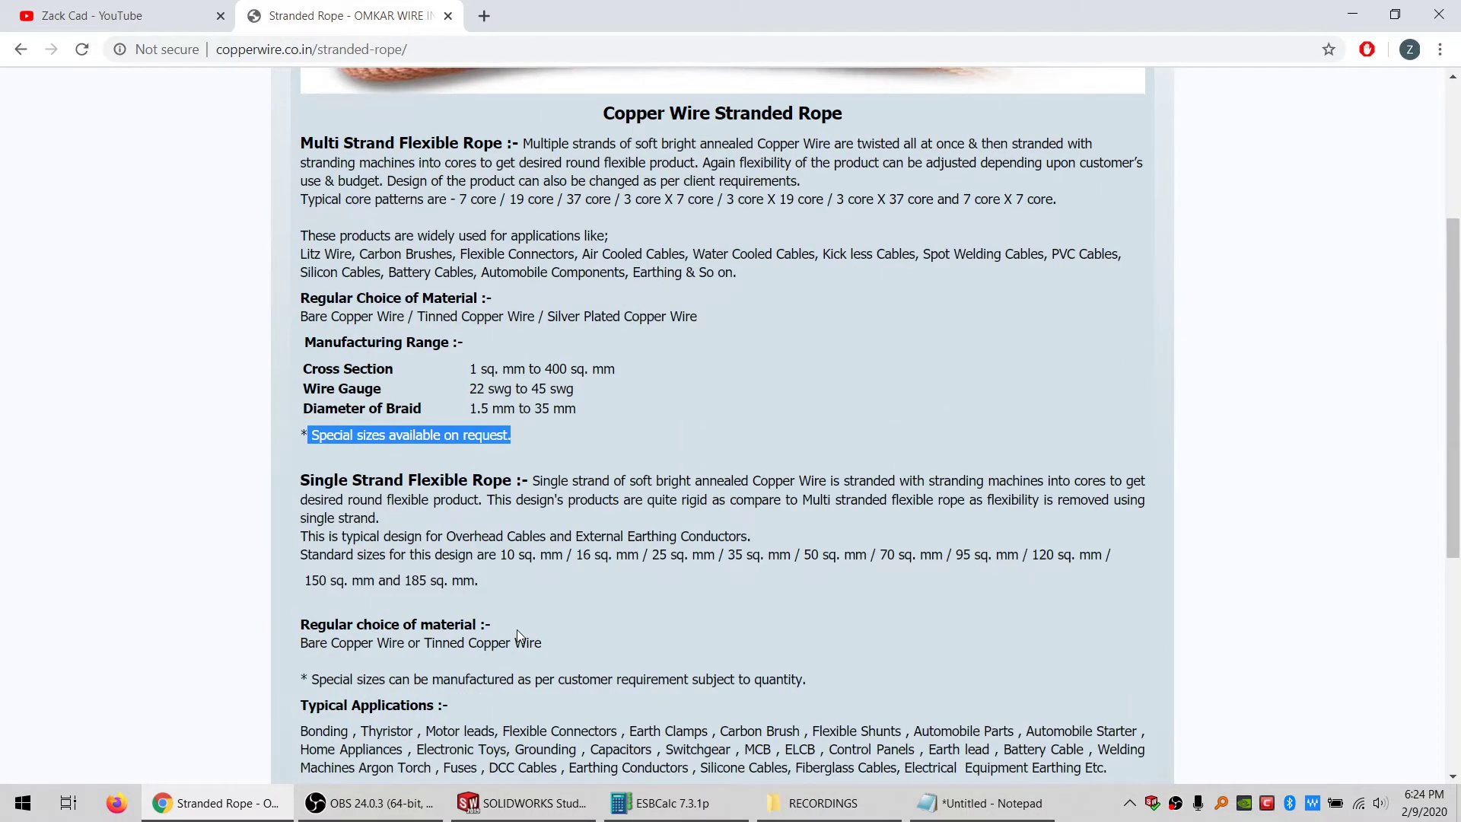
pyautogui.scroll(4, 517, 628)
pyautogui.scroll(-1, 518, 628)
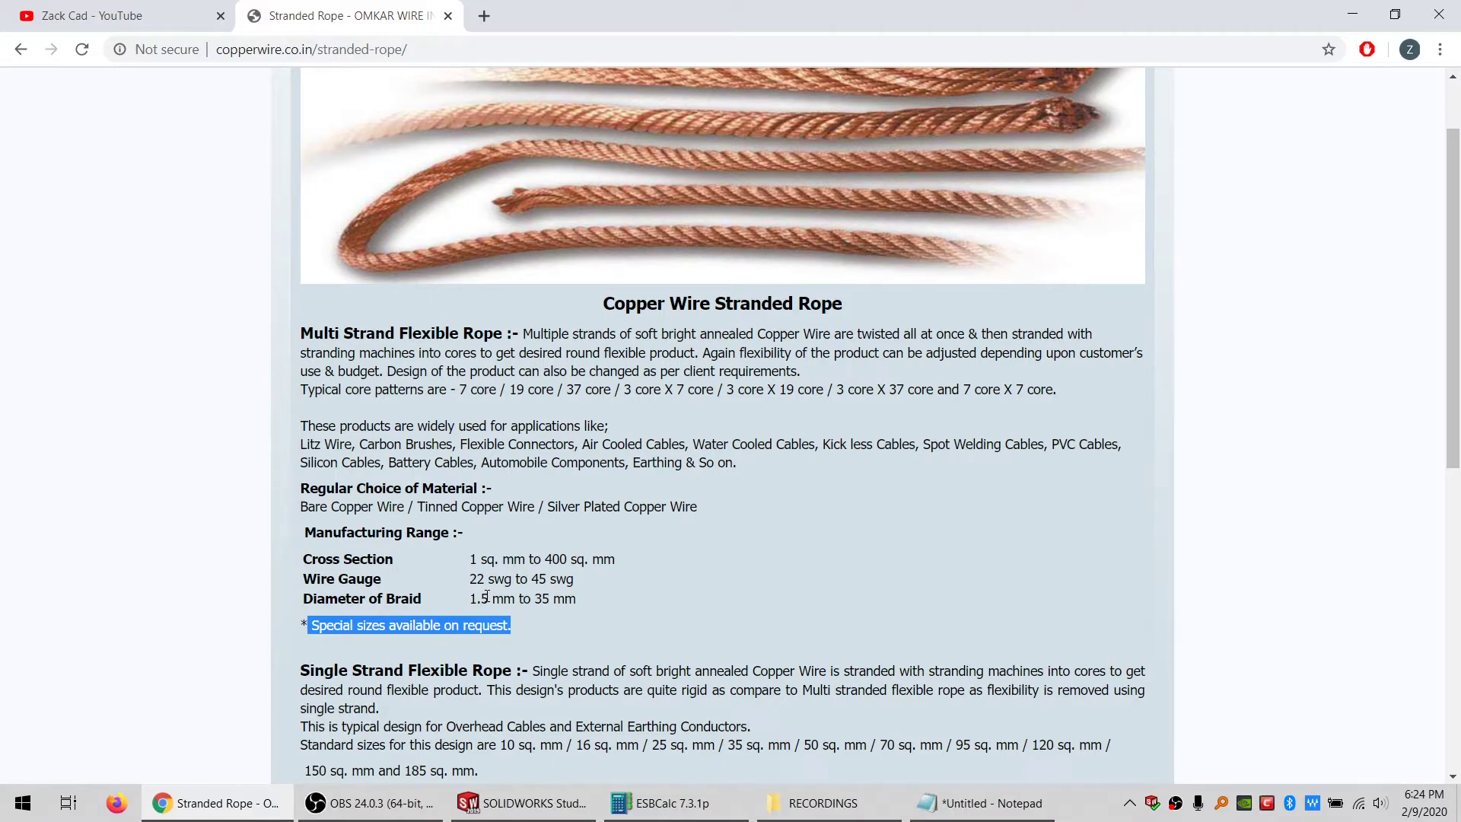
pyautogui.click(508, 803)
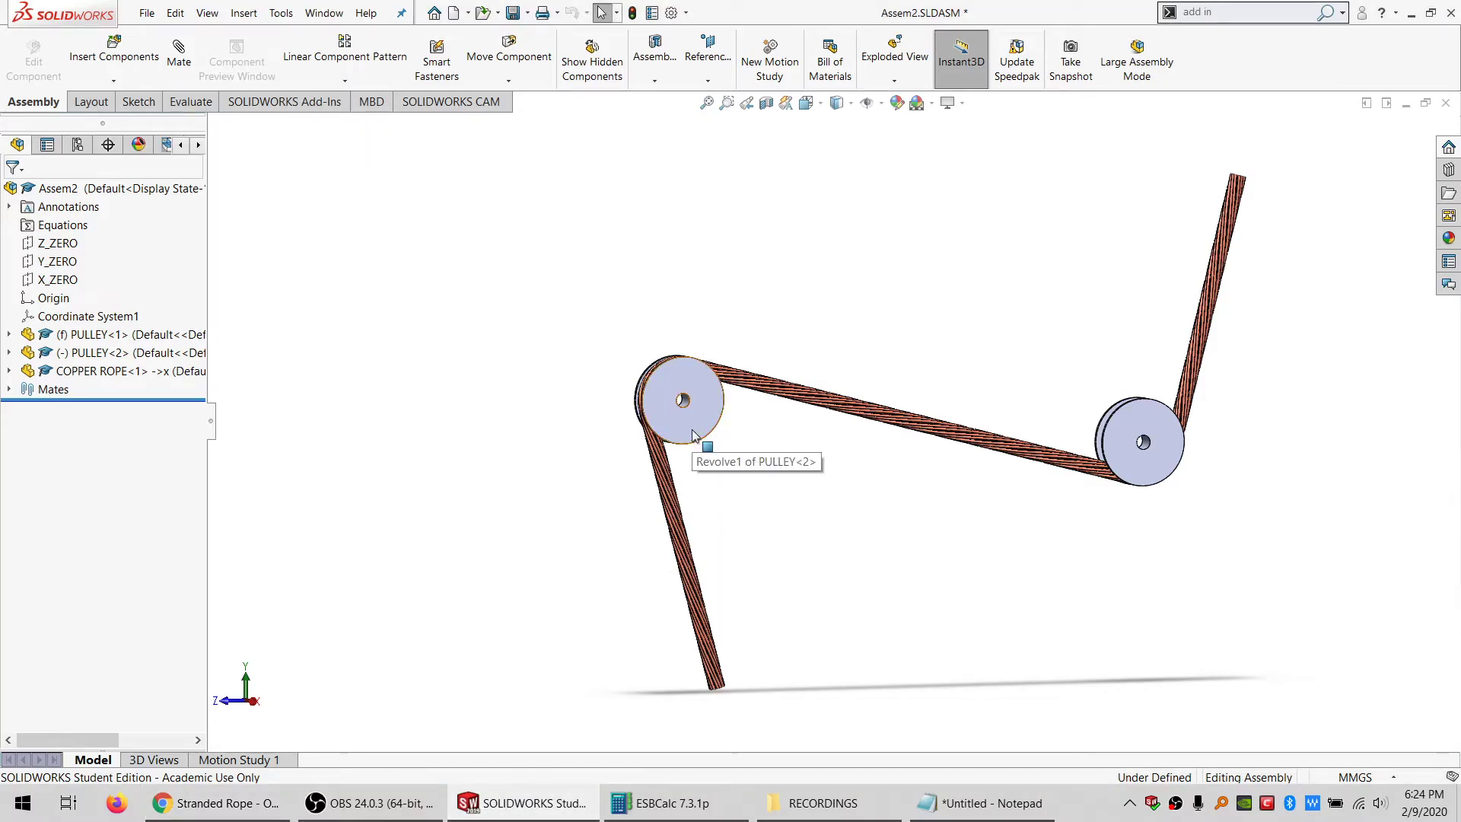
# Open the COPPER ROPE part and delete Sweep4 and Body-Delete/Keep1
pyautogui.click(179, 371)
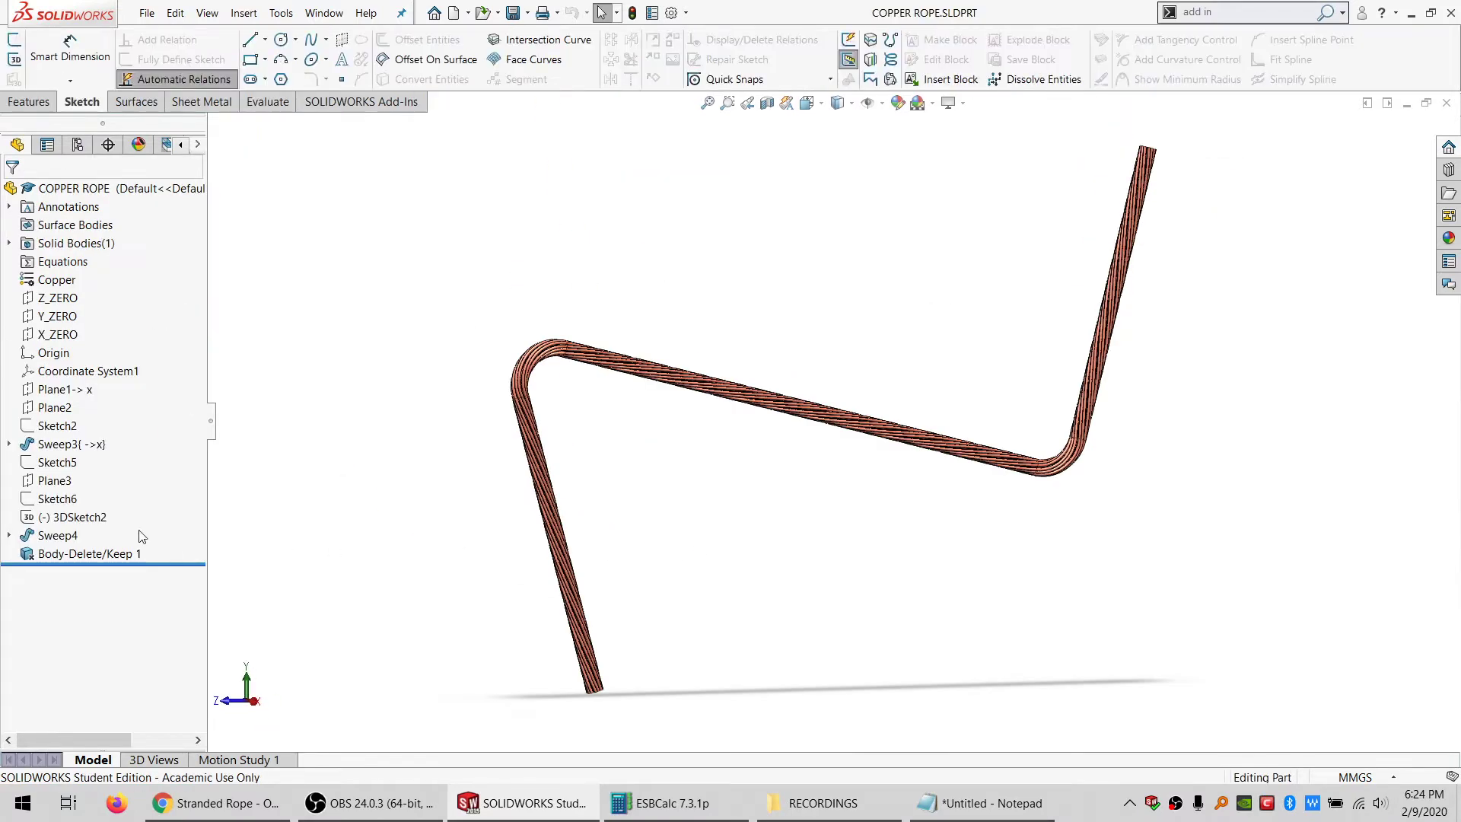
pyautogui.click(63, 536)
pyautogui.press('Delete')
pyautogui.press('Return')
pyautogui.press('Delete')
pyautogui.press('Return')
# Delete the Sweep3 feature and the Sketch4 sketch
pyautogui.click(62, 537)
pyautogui.click(53, 464)
pyautogui.press('Delete')
pyautogui.press('Return')
pyautogui.click(51, 481)
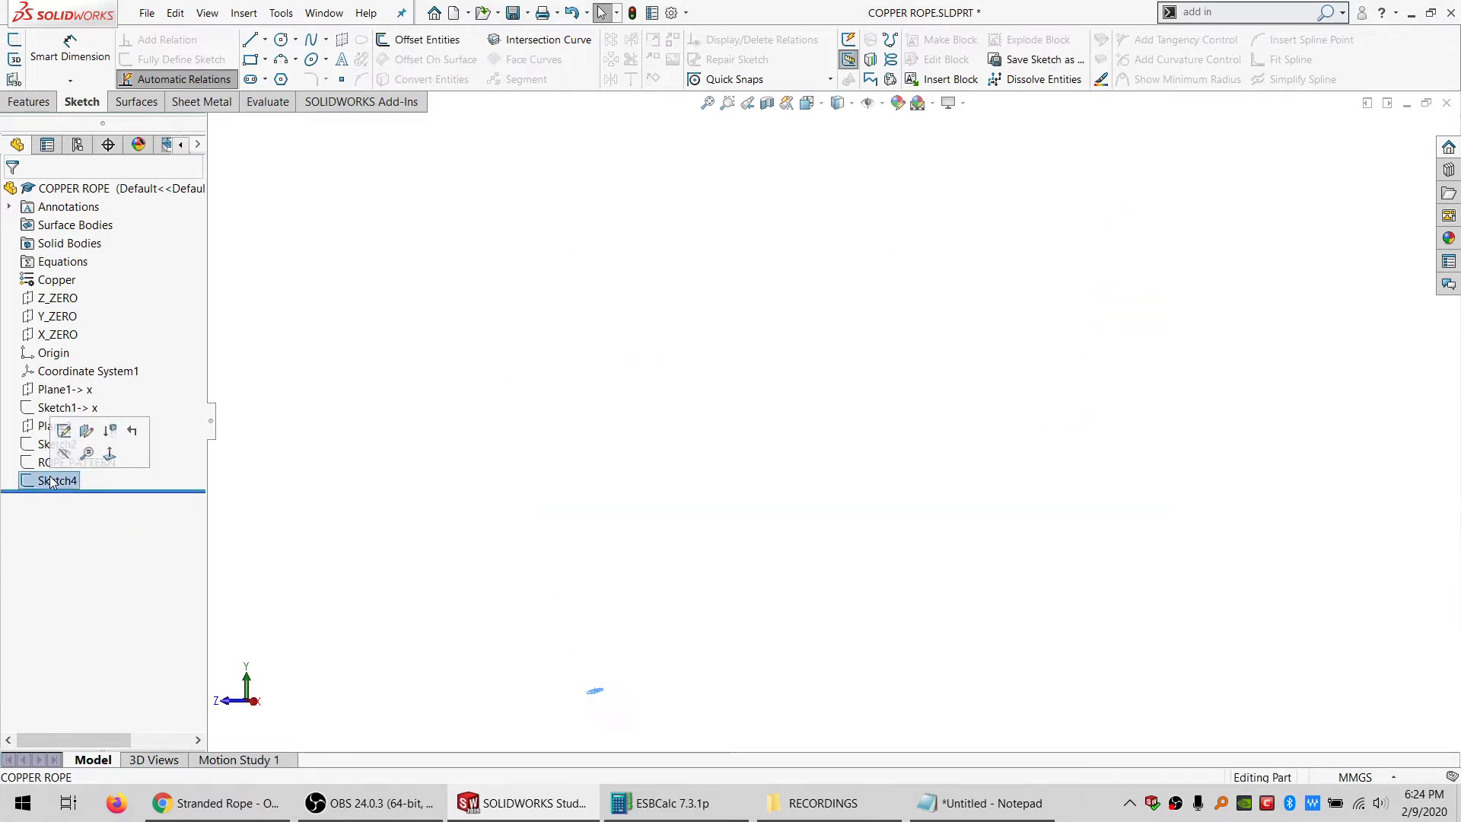
pyautogui.press('Delete')
pyautogui.press('Return')
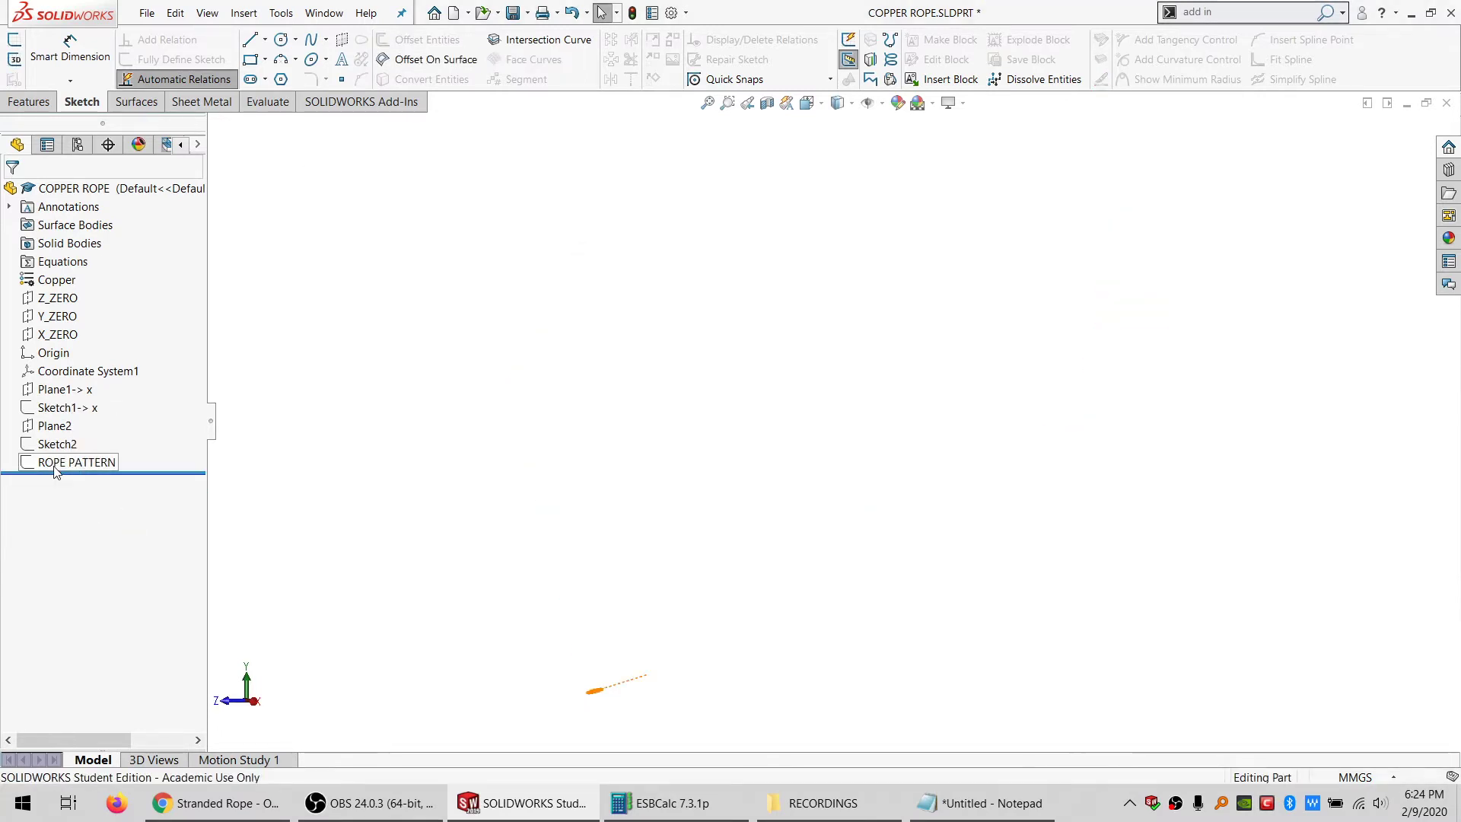
# Rename the Sketch1 path sketch to 'ROPE PATH'
pyautogui.click(54, 464)
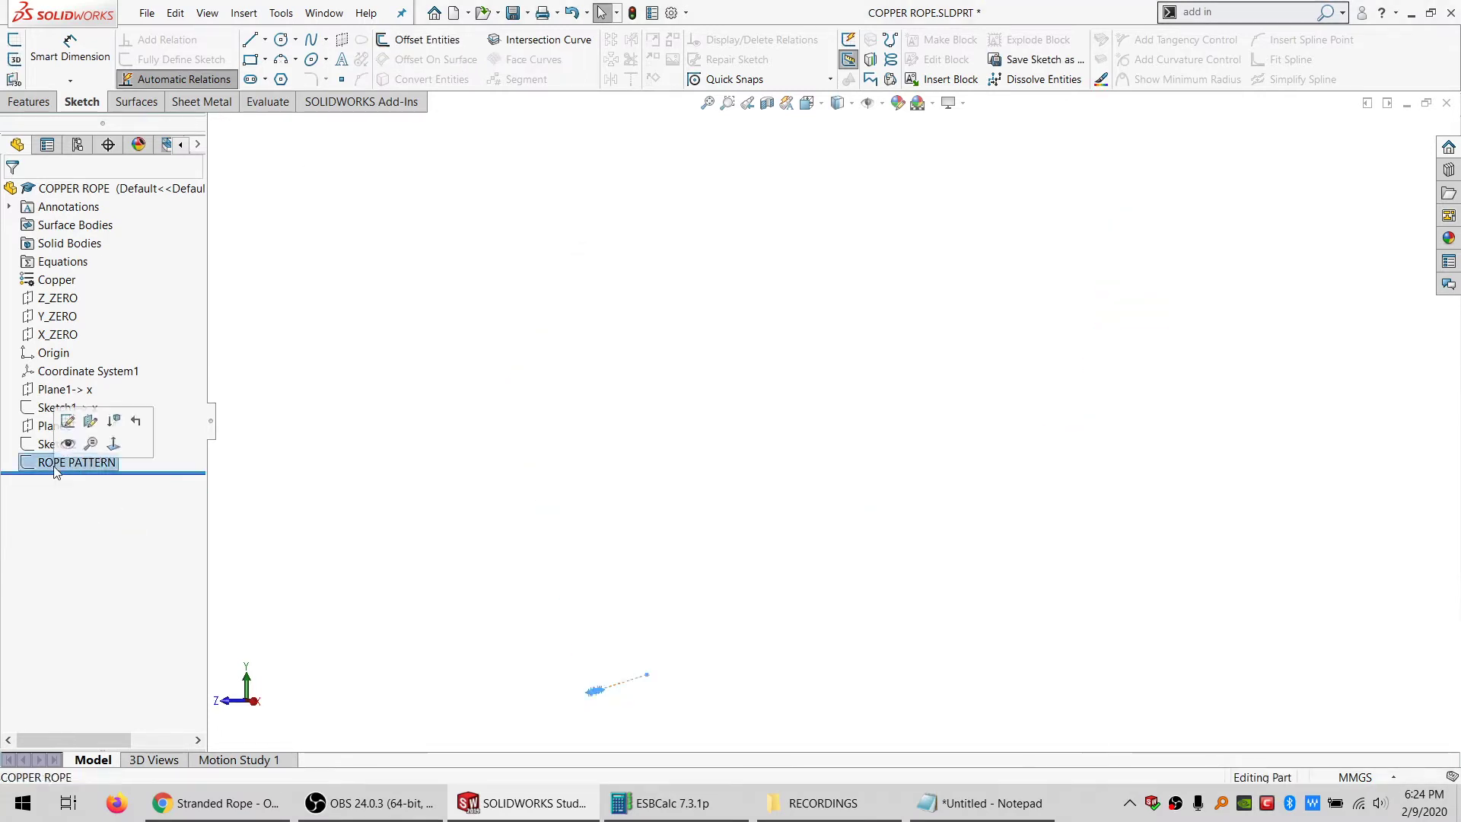
pyautogui.click(43, 409)
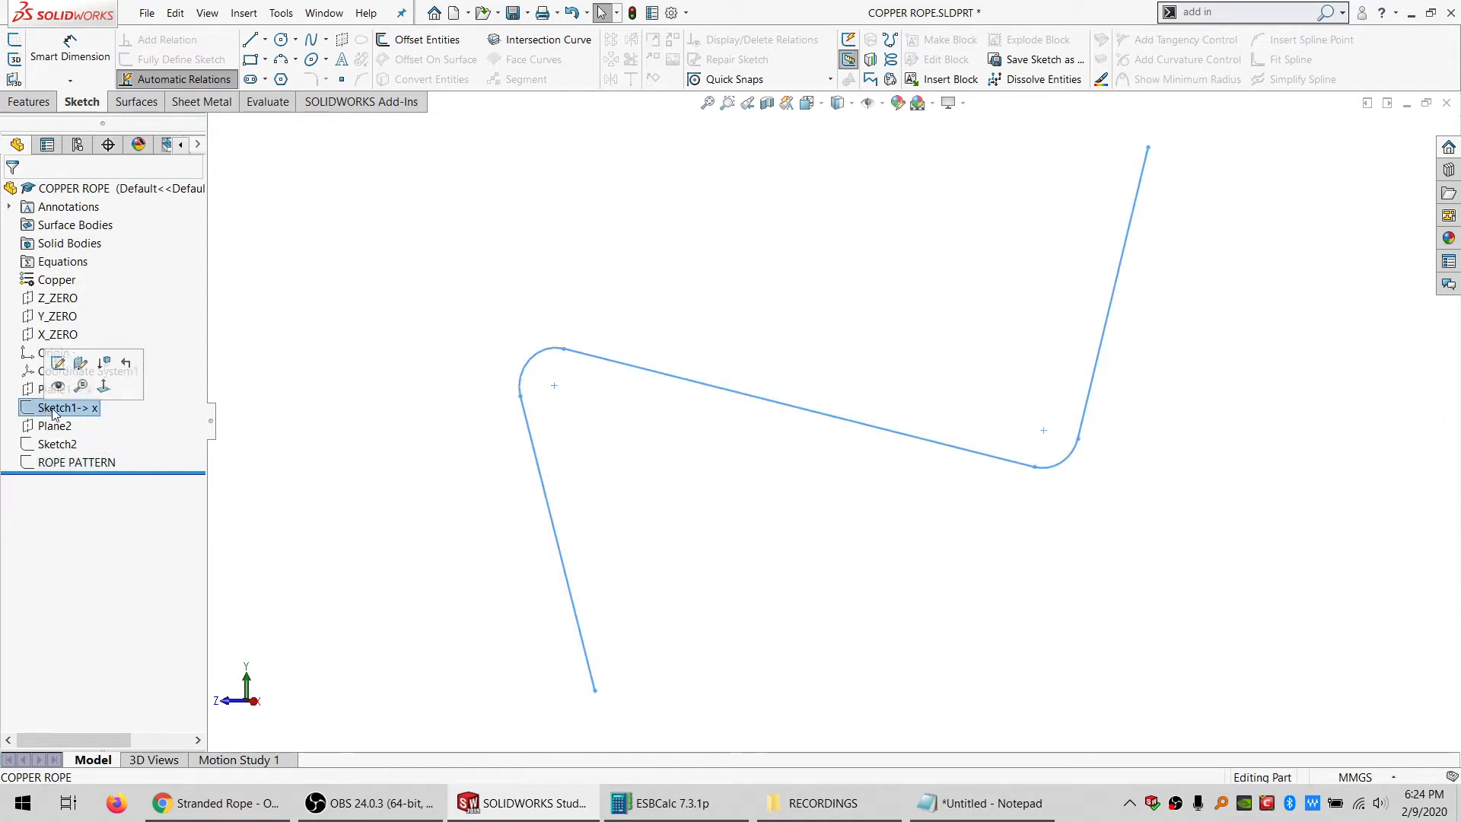
pyautogui.click(43, 409)
pyautogui.write('ROPE PATH')
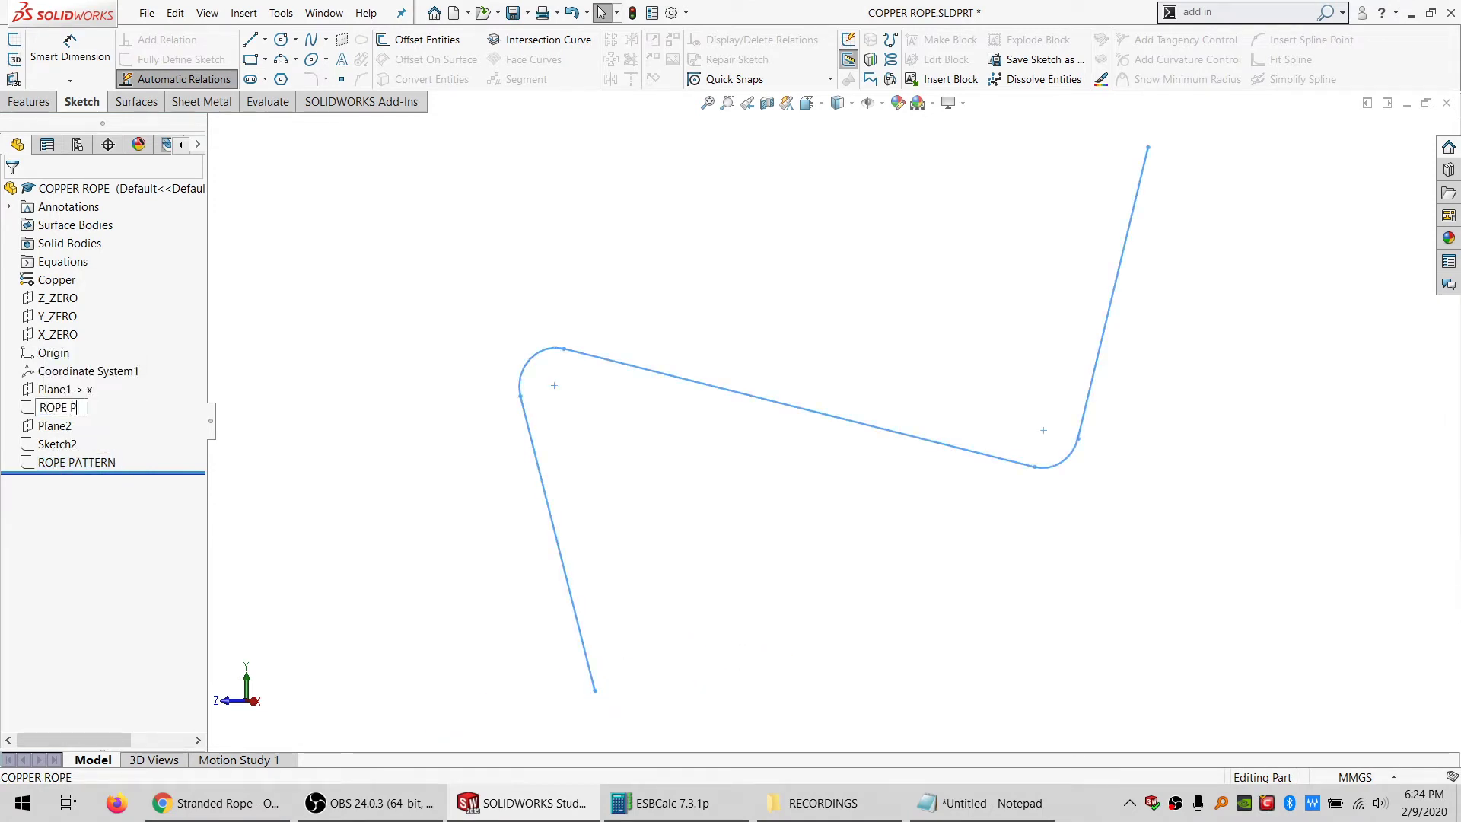
# Delete the ROPE PATTERN and Sketch2 sketches, leaving Plane2 selected
pyautogui.click(71, 464)
pyautogui.press('Delete')
pyautogui.press('Return')
pyautogui.click(49, 445)
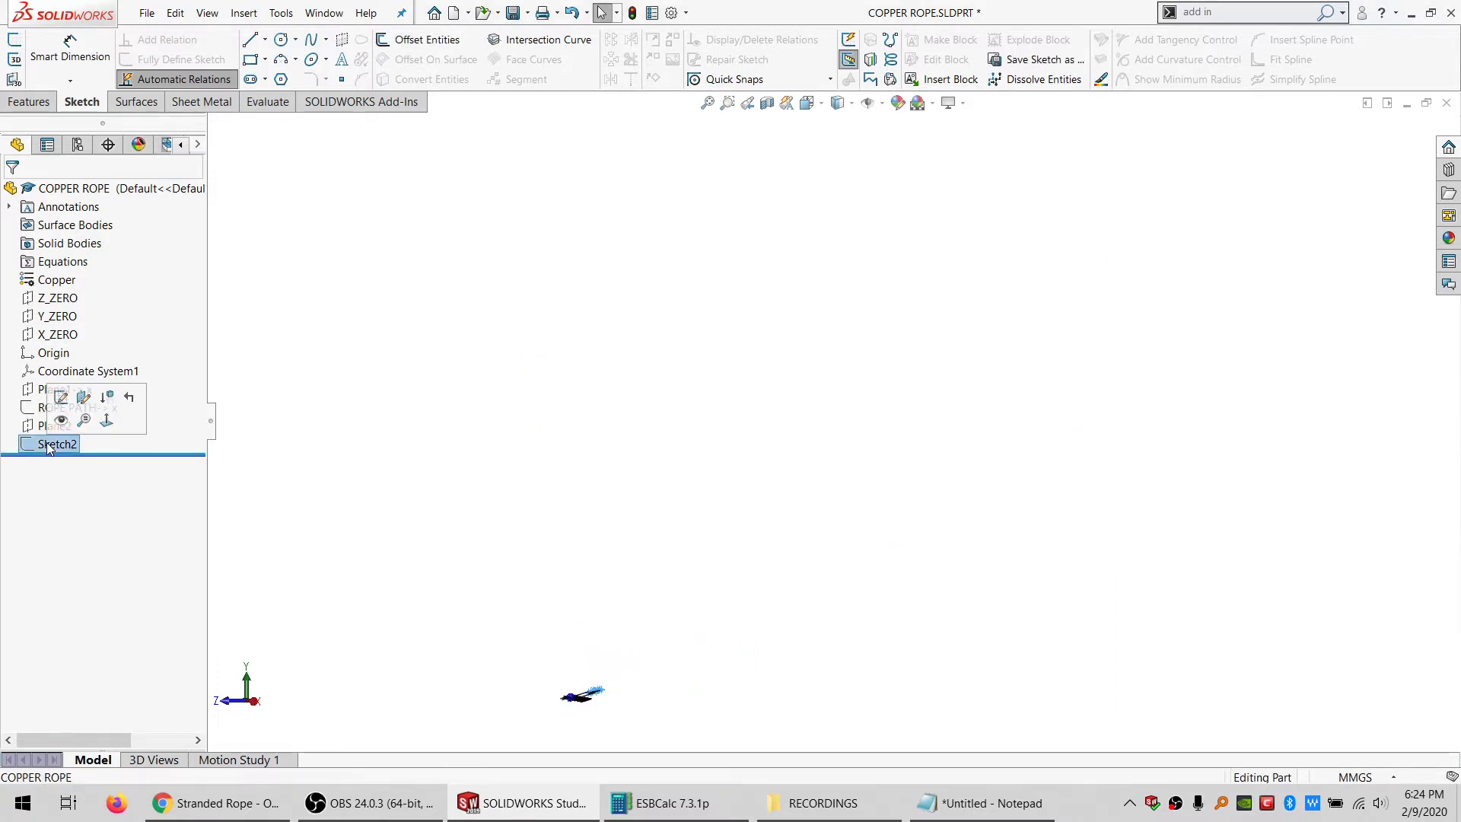
pyautogui.press('Delete')
pyautogui.press('Return')
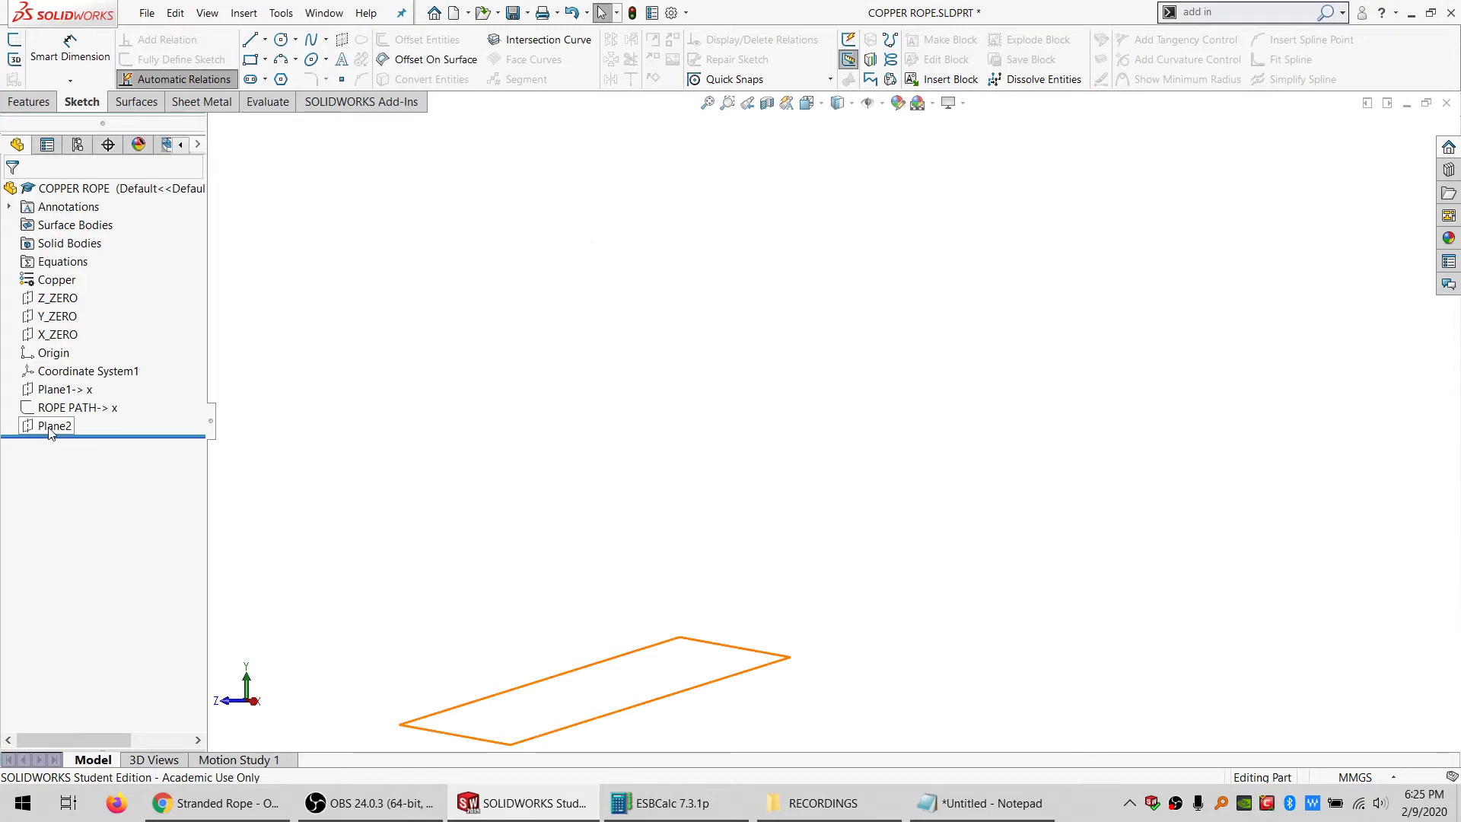
pyautogui.click(50, 433)
# Face Plane2 squarely and start a new sketch on it
pyautogui.click(128, 403)
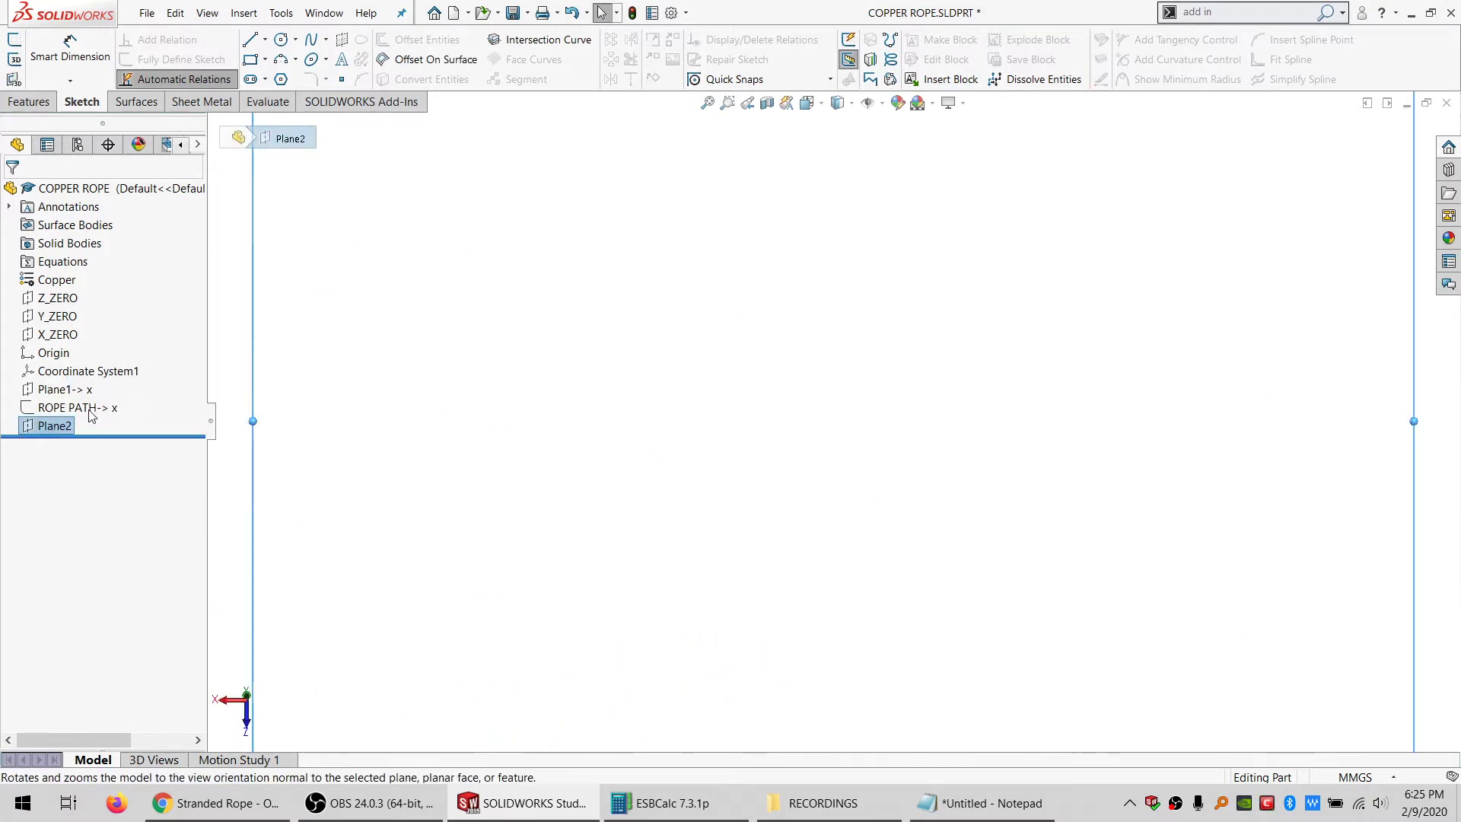
pyautogui.click(14, 40)
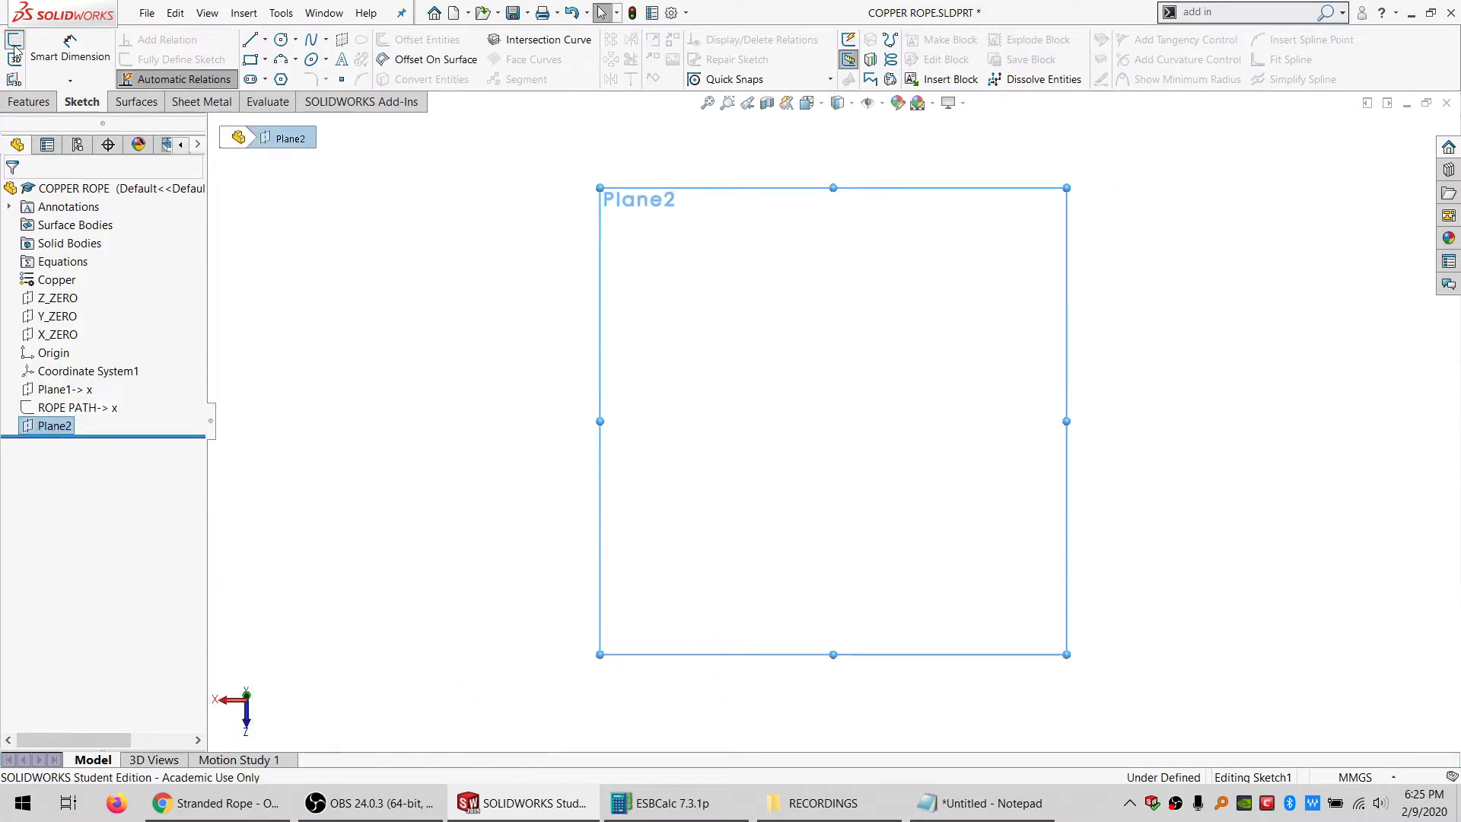
pyautogui.moveTo(849, 457); pyautogui.dragTo(812, 450, button='middle')
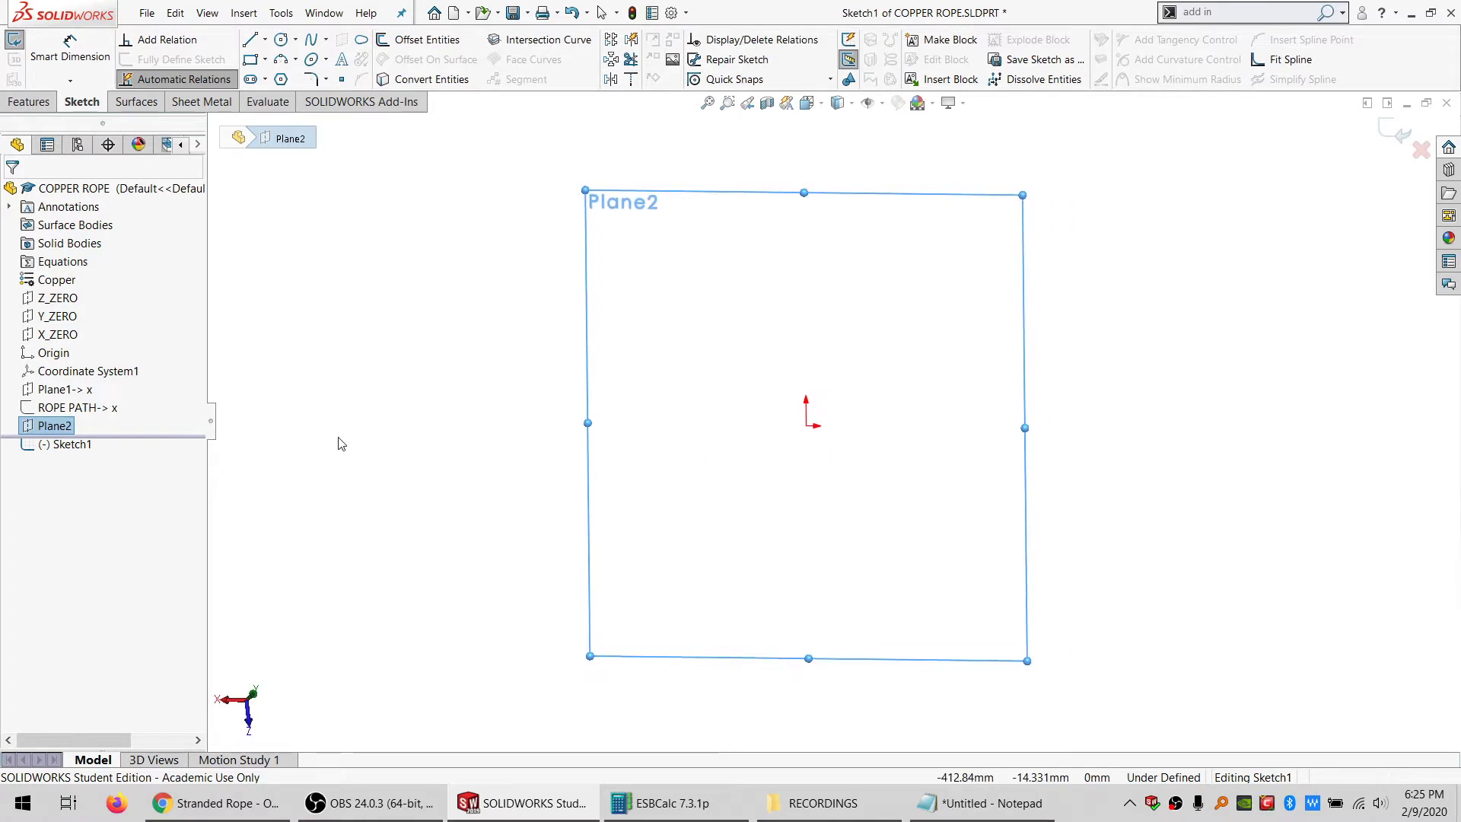
pyautogui.press('Escape')
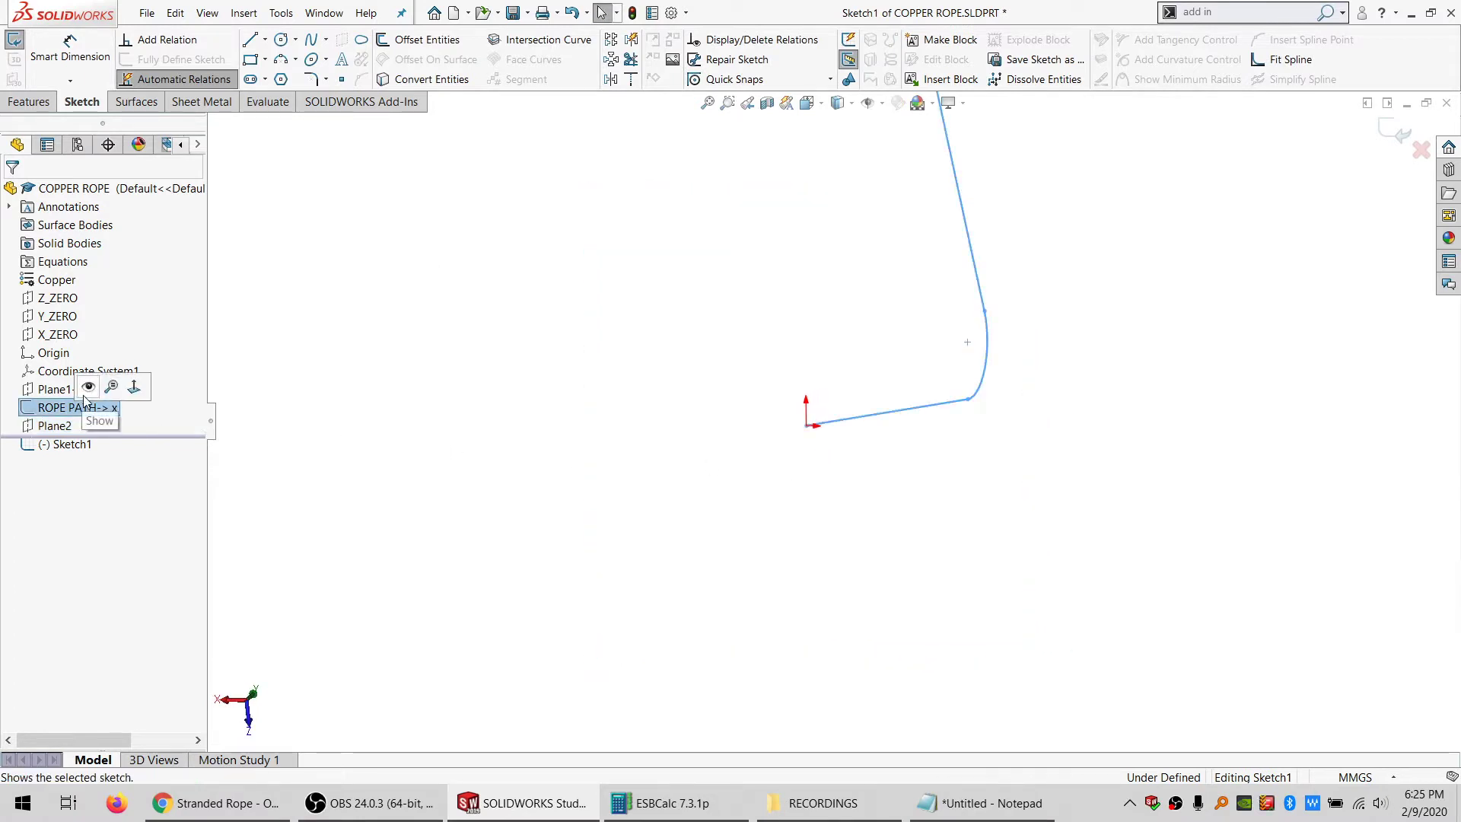
# Place a sketch point and pierce it onto the ROPE PATH end line
pyautogui.click(342, 80)
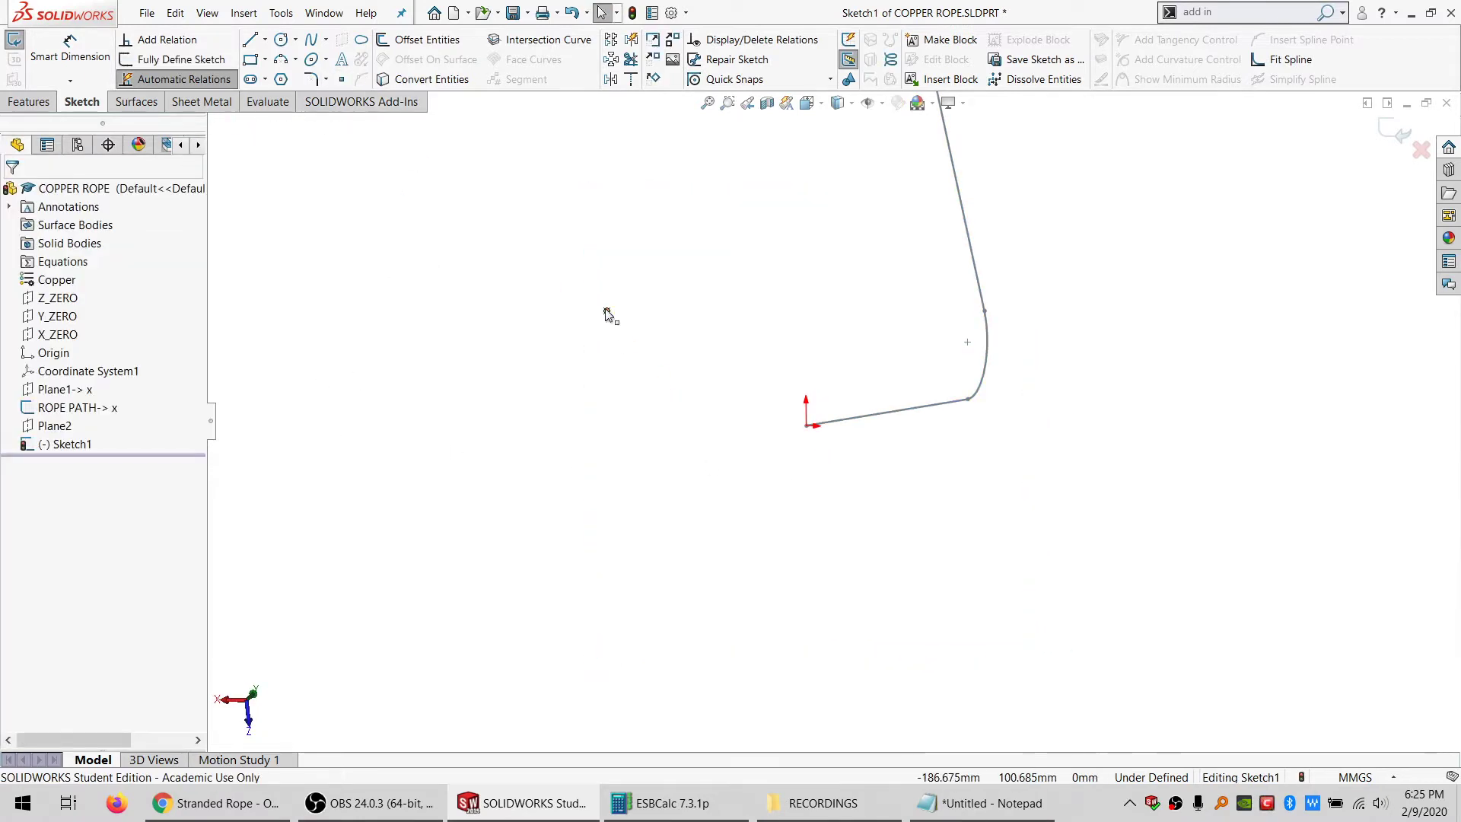
pyautogui.click(606, 311)
pyautogui.keyDown('ctrl'); pyautogui.click(852, 420); pyautogui.keyUp('ctrl')
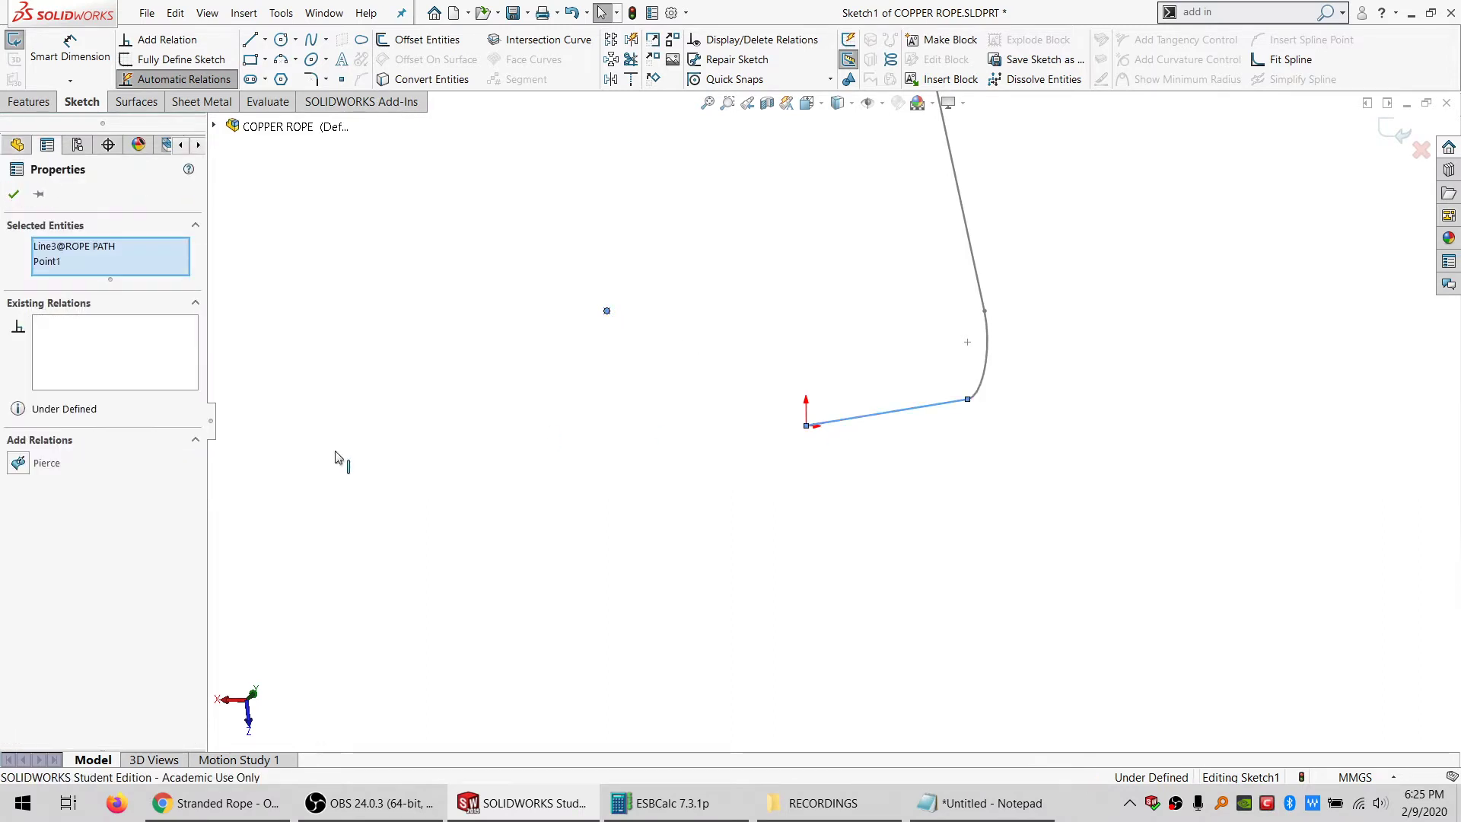
pyautogui.click(45, 464)
pyautogui.press('Escape')
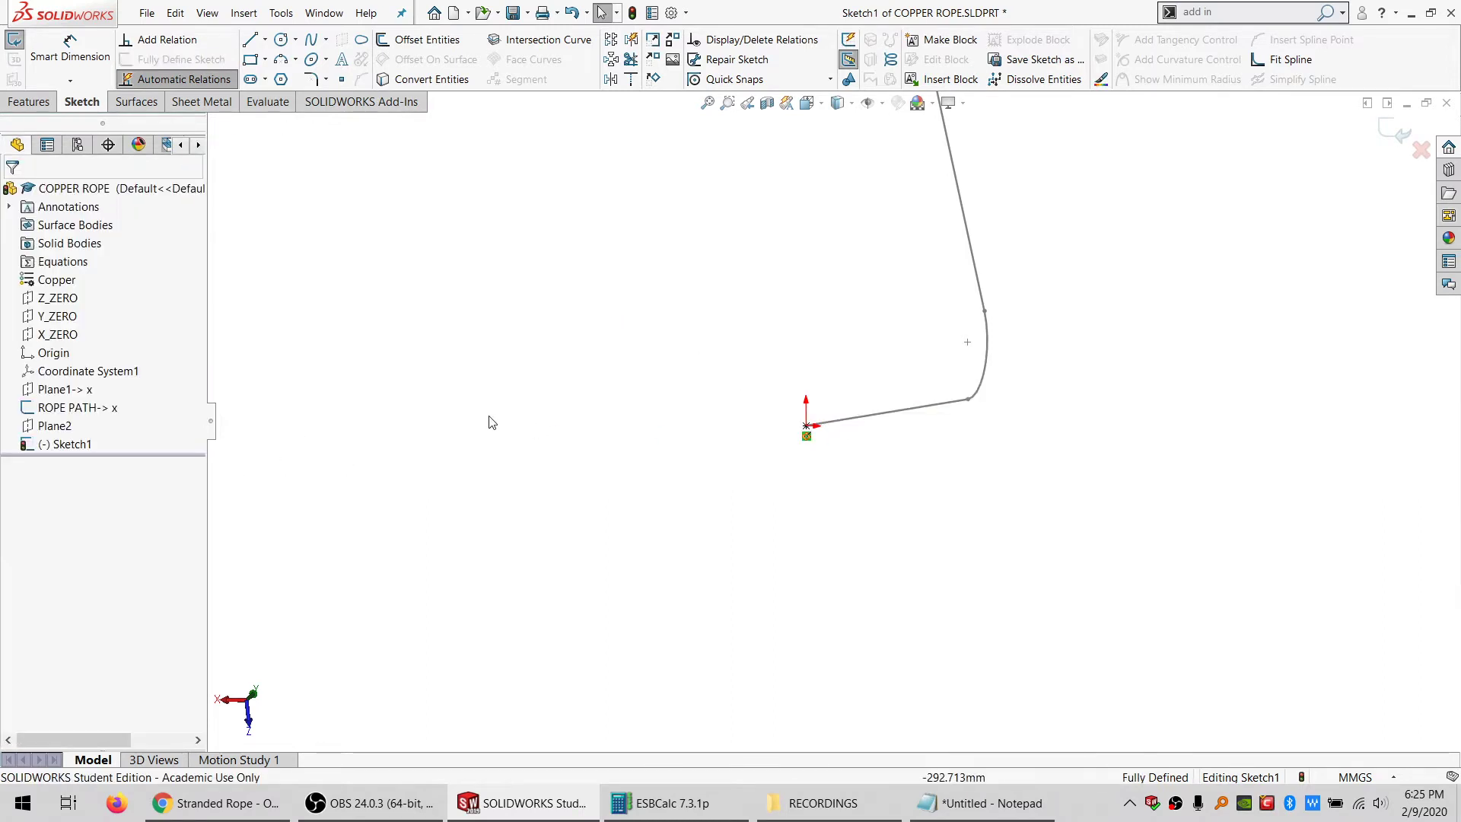
# Hide the ROPE PATH sketch and view the new Sketch1 normal to
pyautogui.click(72, 407)
pyautogui.click(86, 384)
pyautogui.click(60, 445)
pyautogui.click(92, 423)
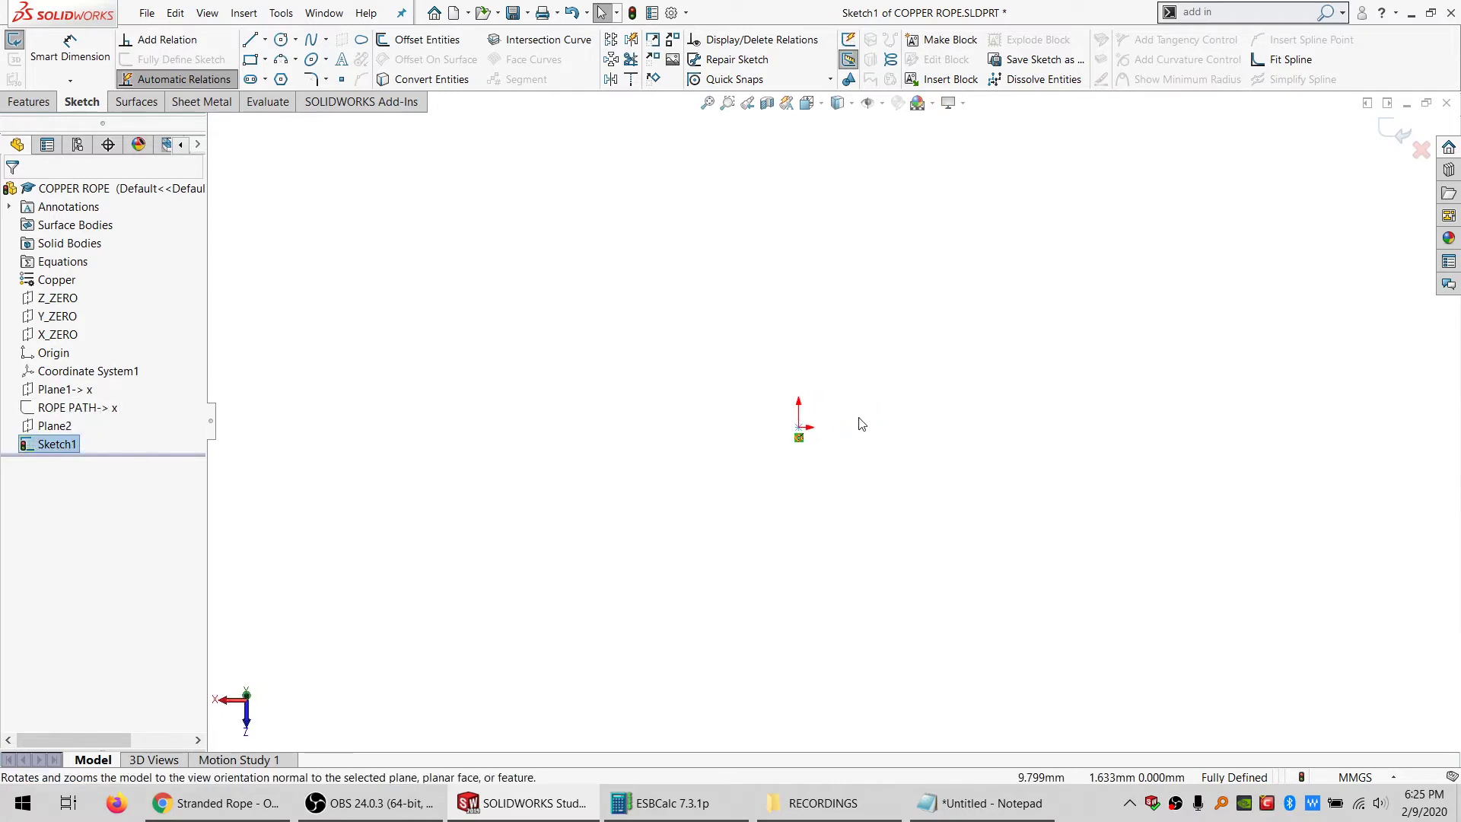
# Draw the centre circle on the pierced point and dimension it to Ø2 mm
pyautogui.press('c')
pyautogui.click(773, 423)
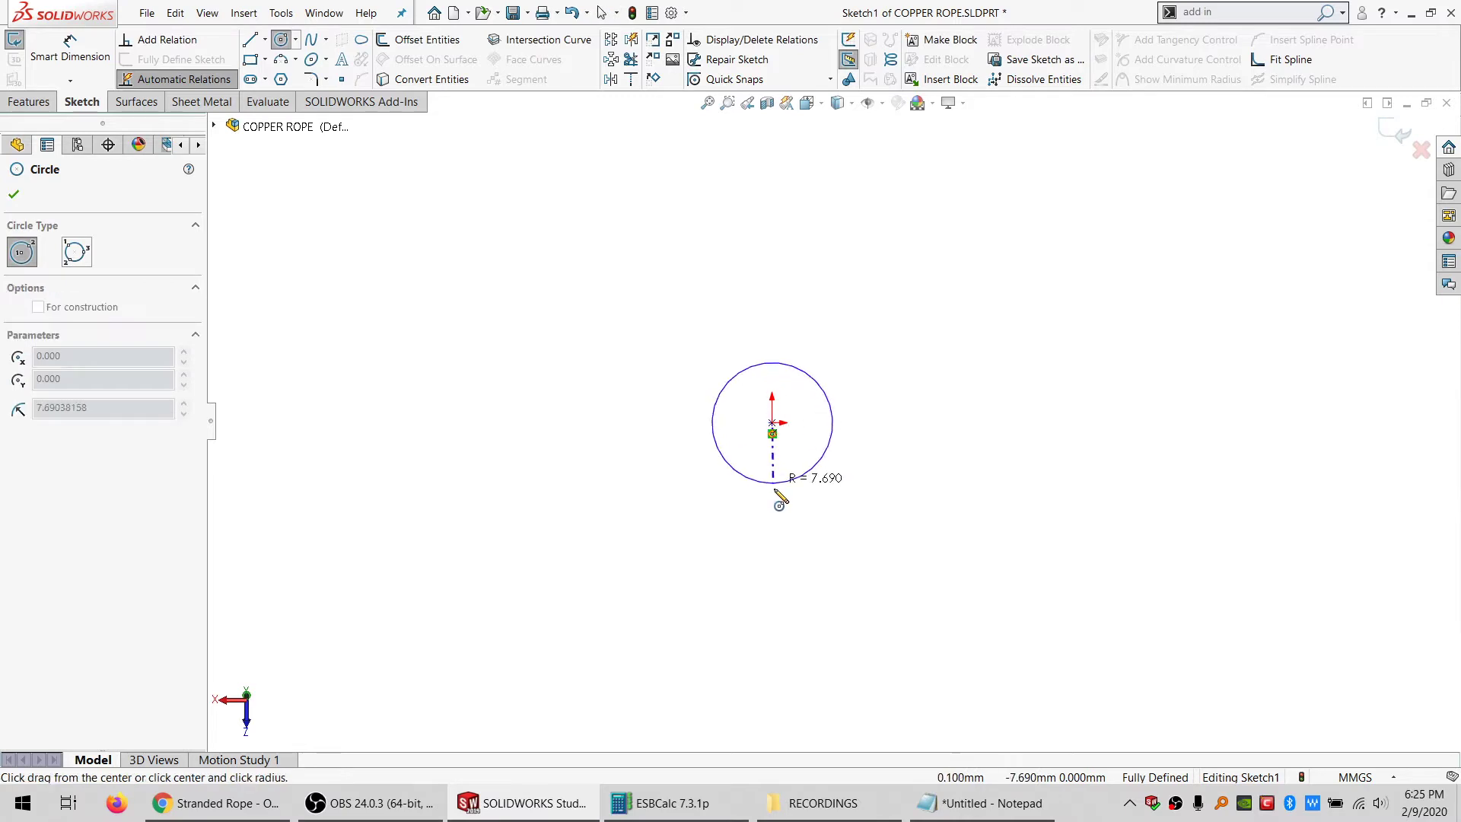
pyautogui.click(774, 490)
pyautogui.press('d')
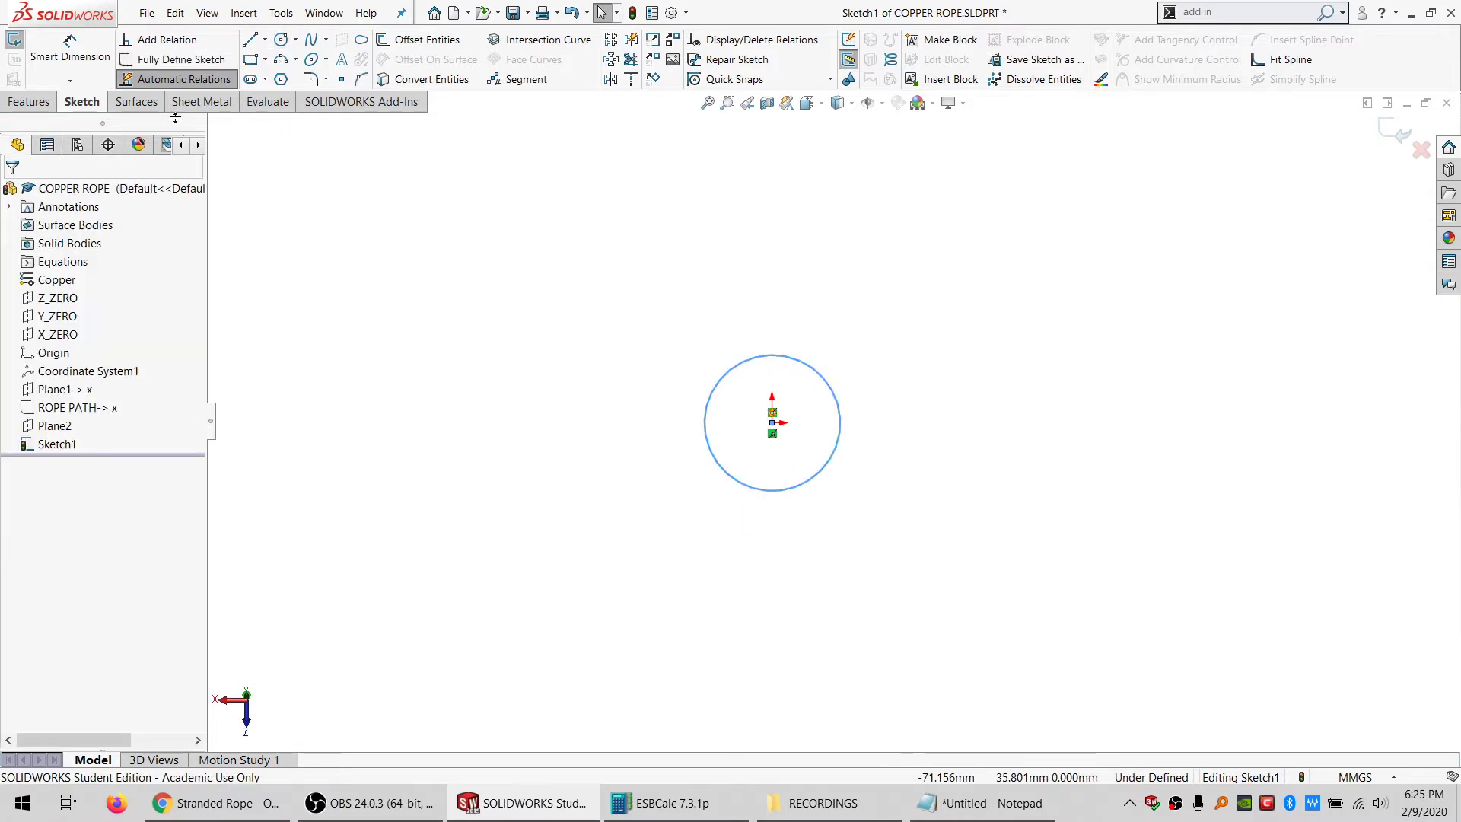
pyautogui.click(798, 365)
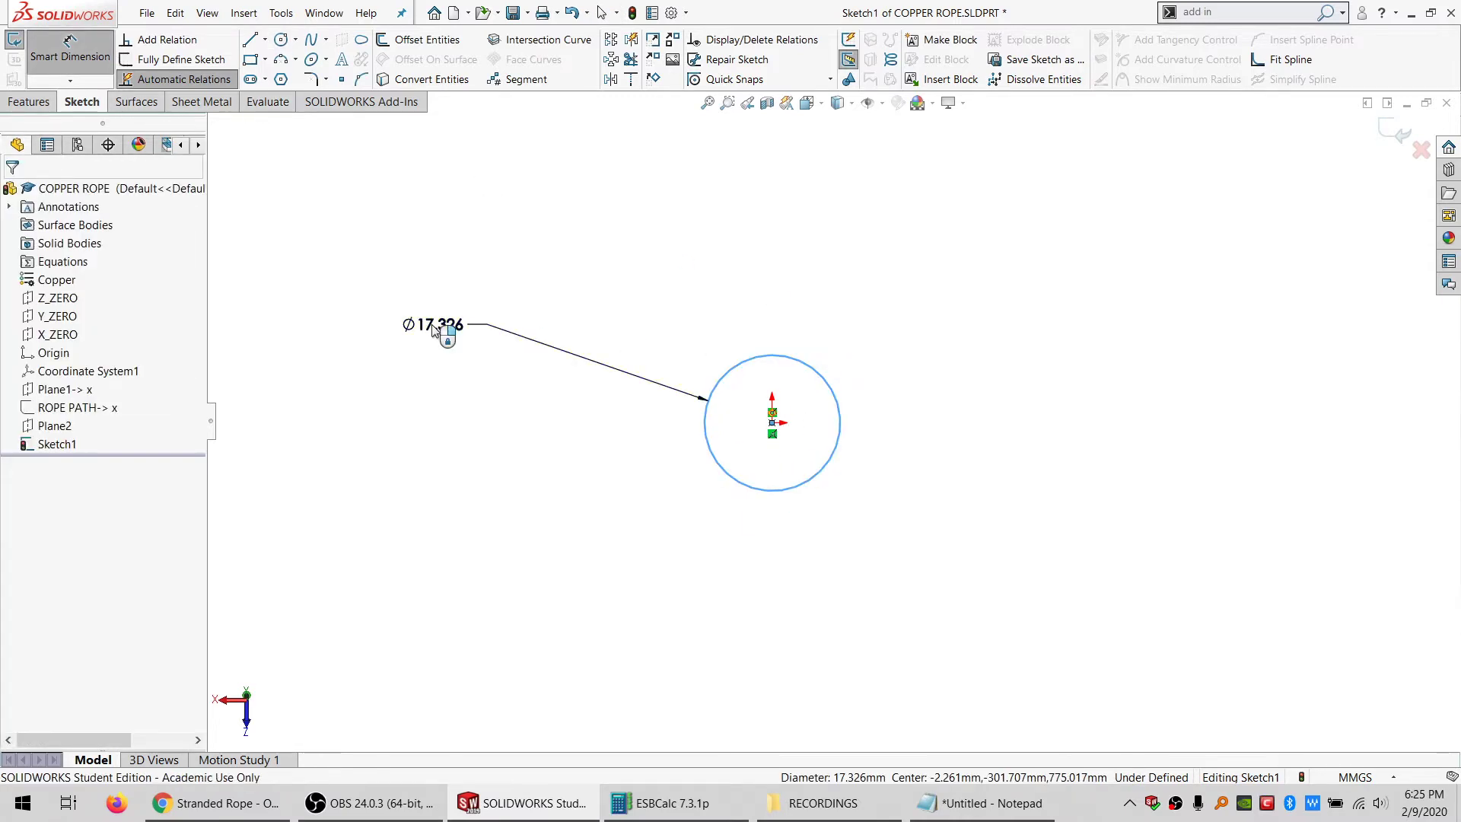
pyautogui.click(434, 330)
pyautogui.write('2')
pyautogui.press('Return')
pyautogui.press('Escape')
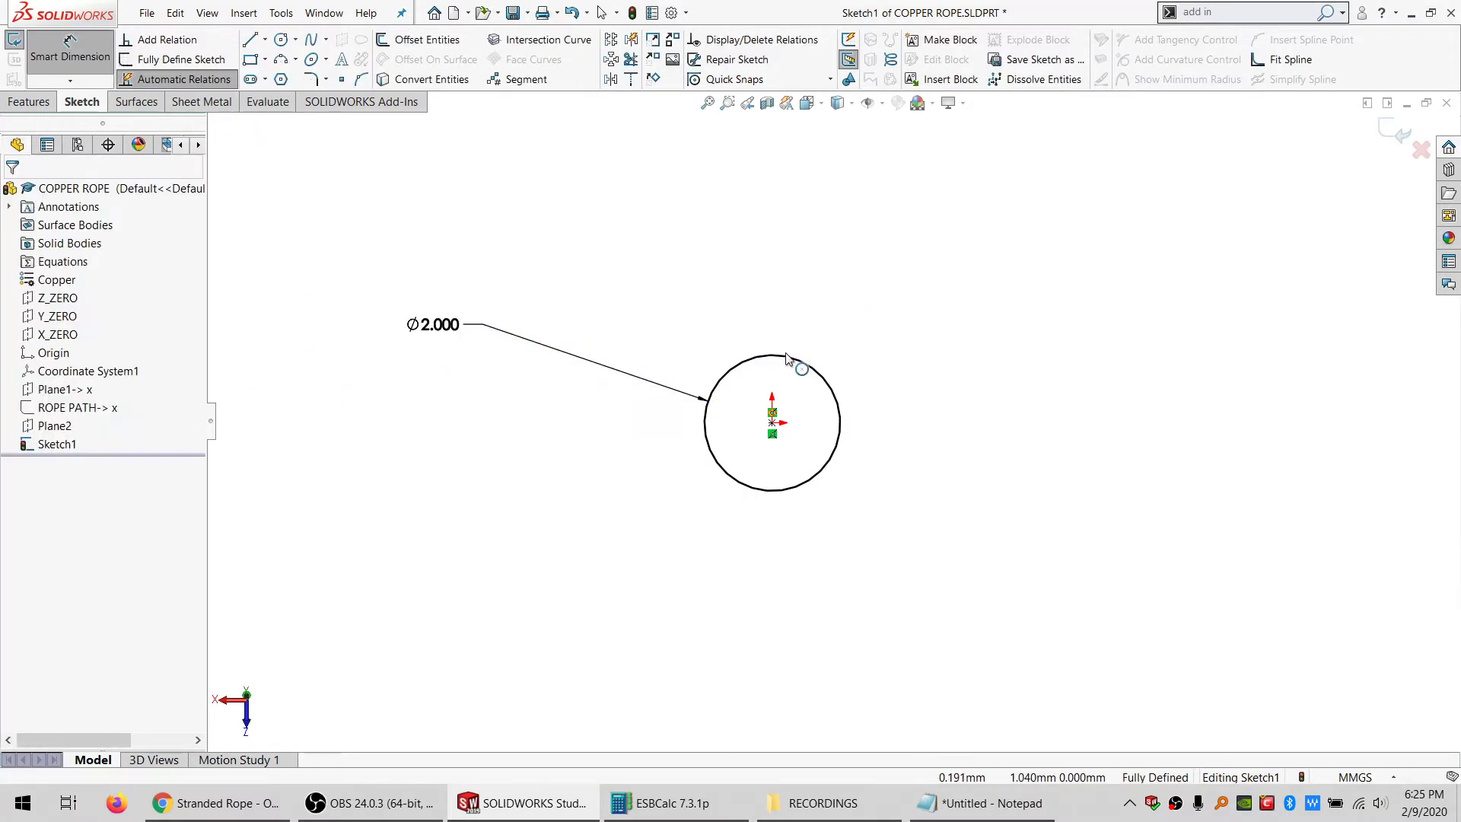
# Add a second circle above, made tangent to and equal with the centre circle
pyautogui.click(281, 39)
pyautogui.click(774, 255)
pyautogui.click(780, 312)
pyautogui.press('Escape')
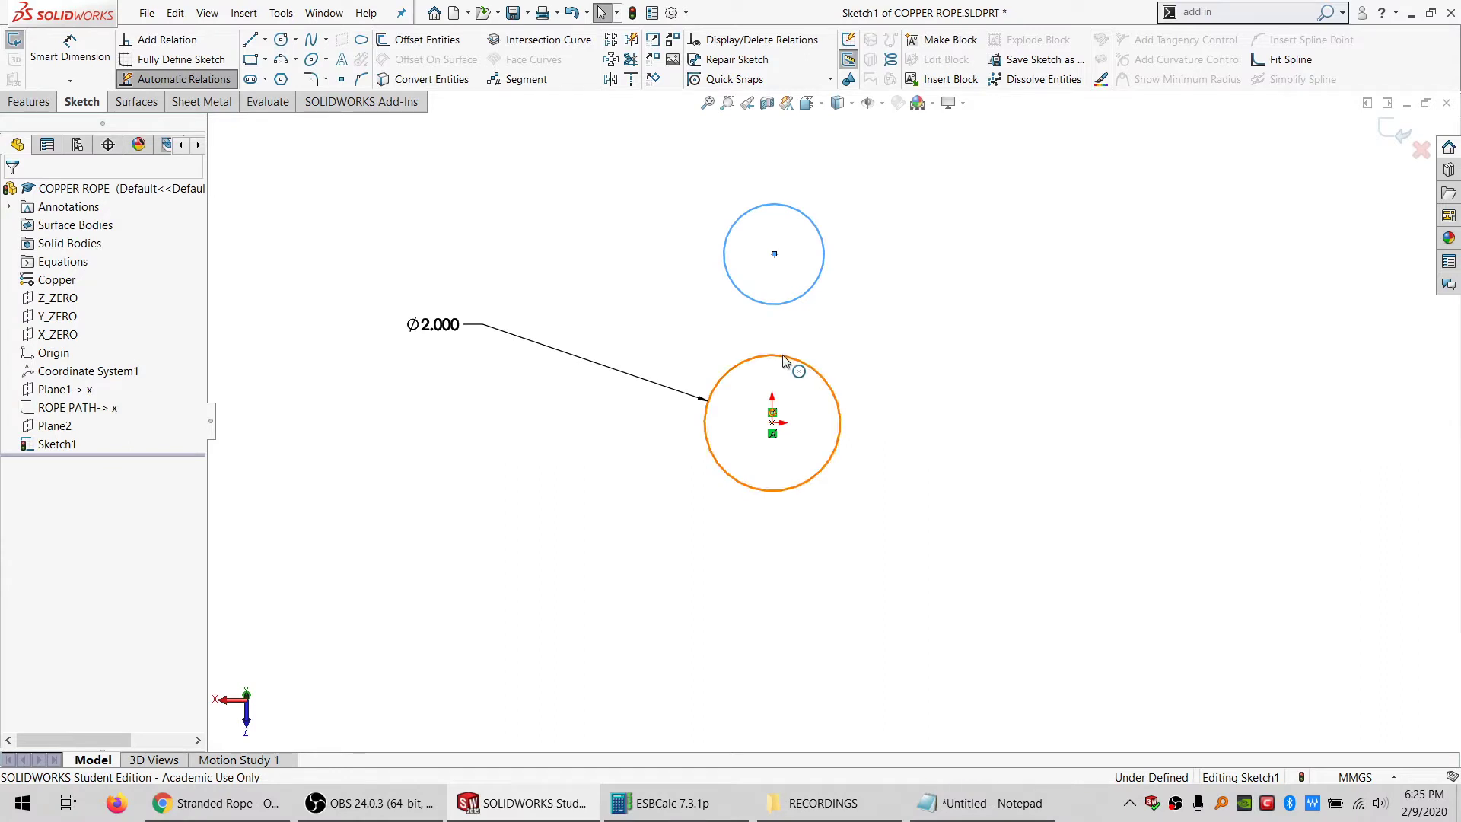
pyautogui.keyDown('ctrl'); pyautogui.click(773, 358); pyautogui.keyUp('ctrl')
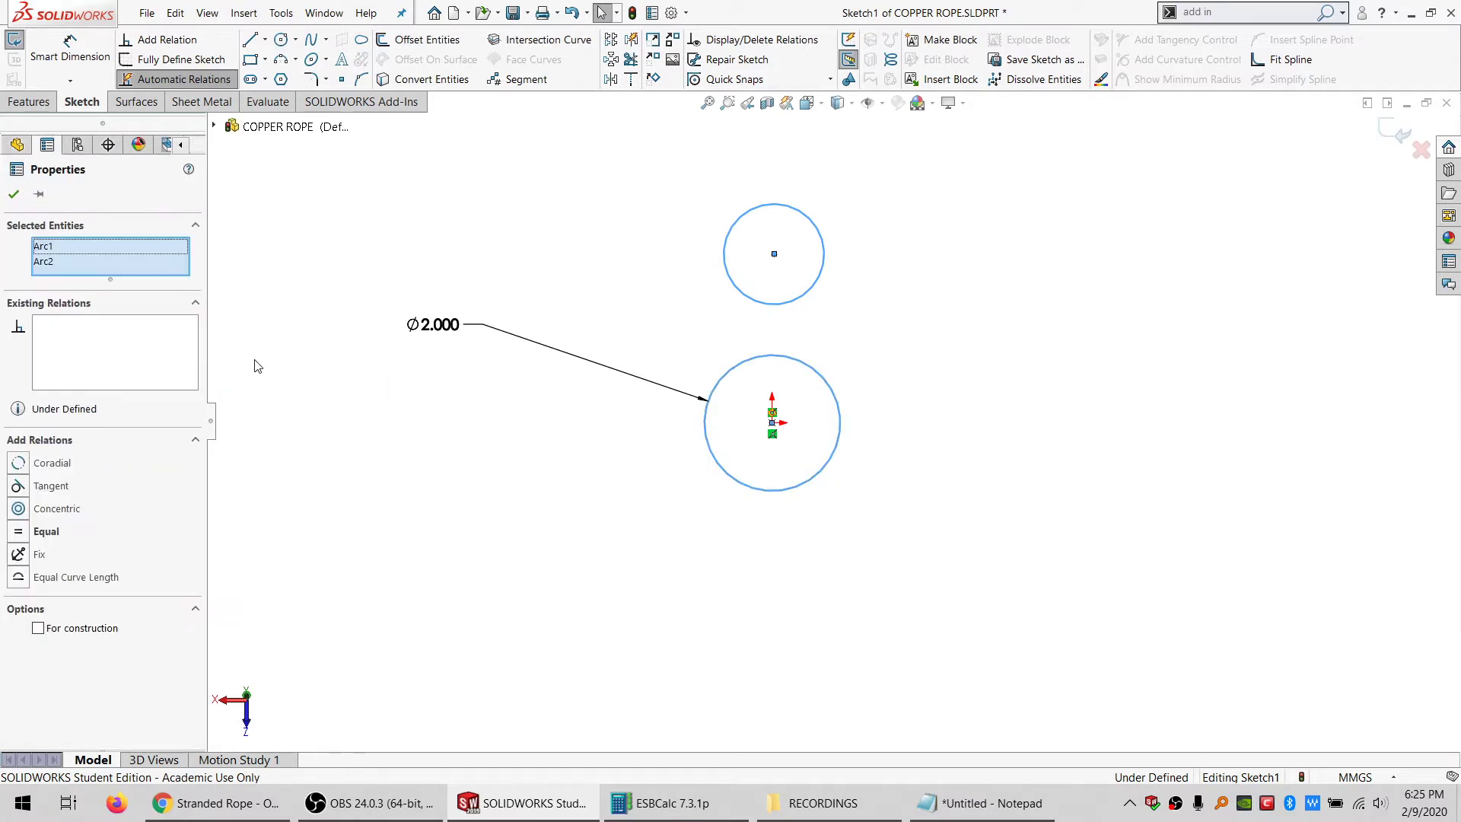
pyautogui.click(51, 488)
pyautogui.click(20, 532)
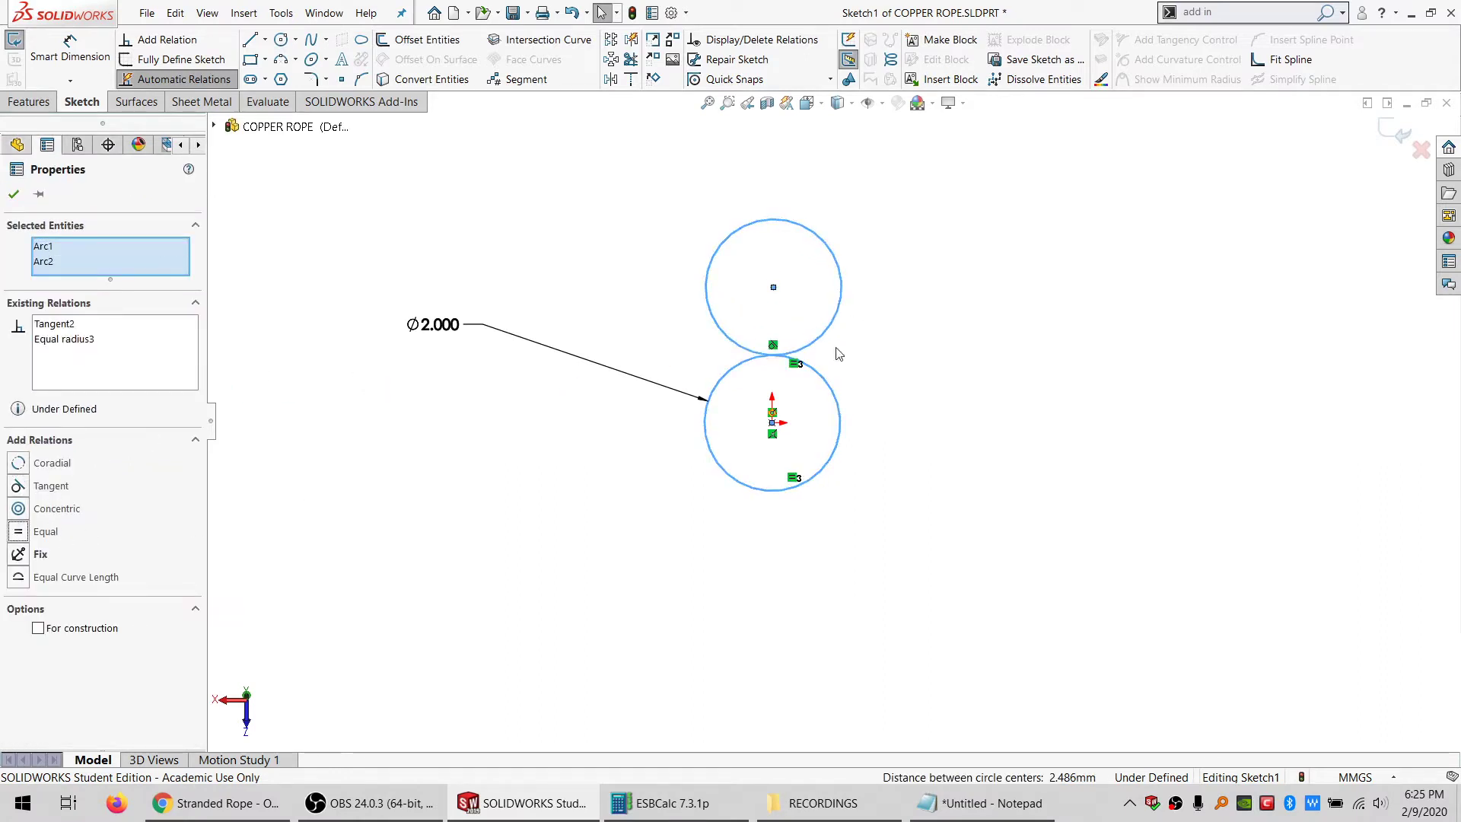
# Align the two circle centres vertically
pyautogui.click(839, 353)
pyautogui.click(772, 422)
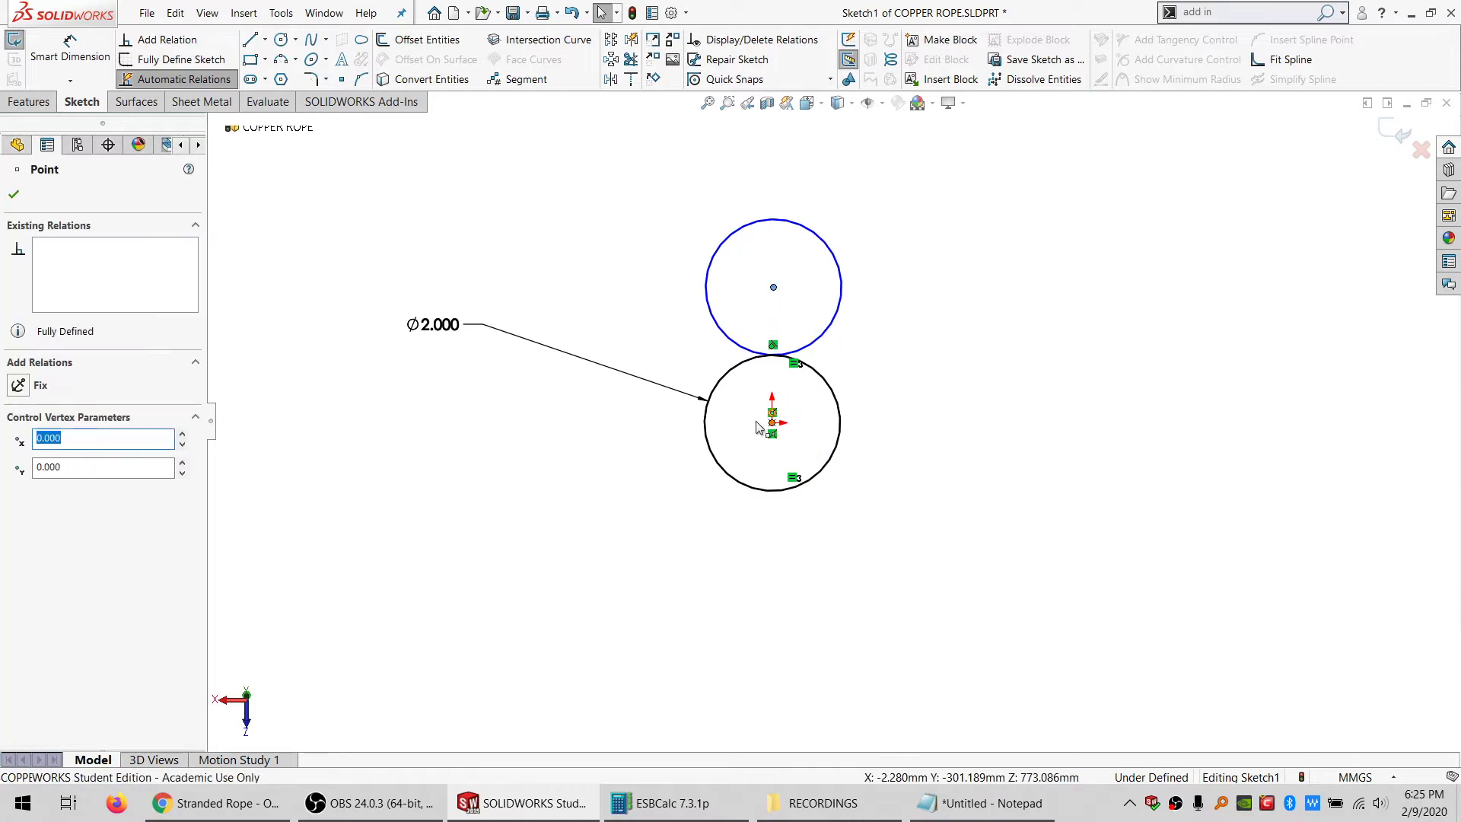
pyautogui.keyDown('ctrl'); pyautogui.click(773, 287); pyautogui.keyUp('ctrl')
pyautogui.click(45, 479)
pyautogui.click(394, 482)
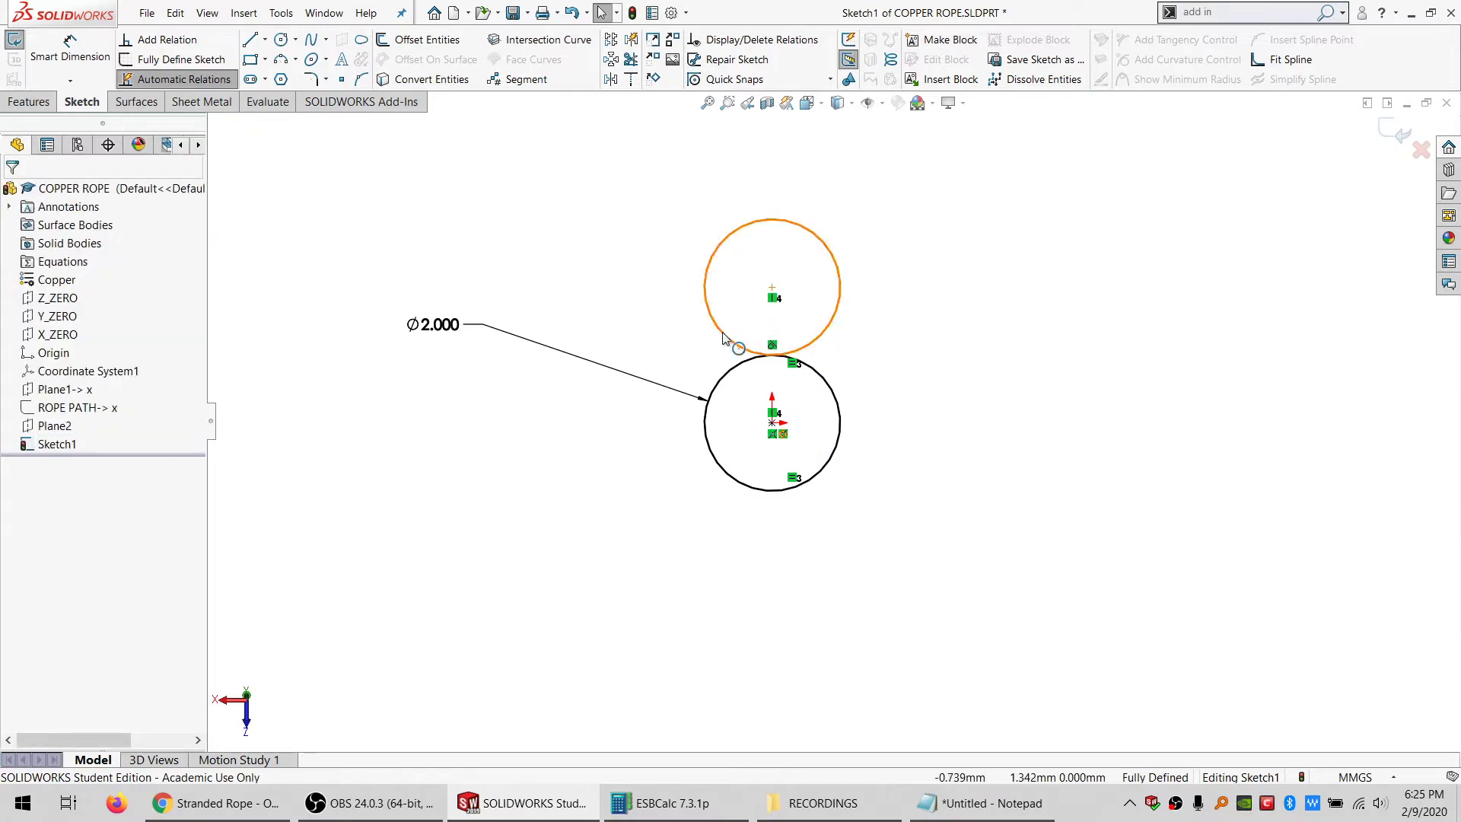
# Circular-pattern the top circle into 6 instances around the centre
pyautogui.click(723, 338)
pyautogui.click(611, 60)
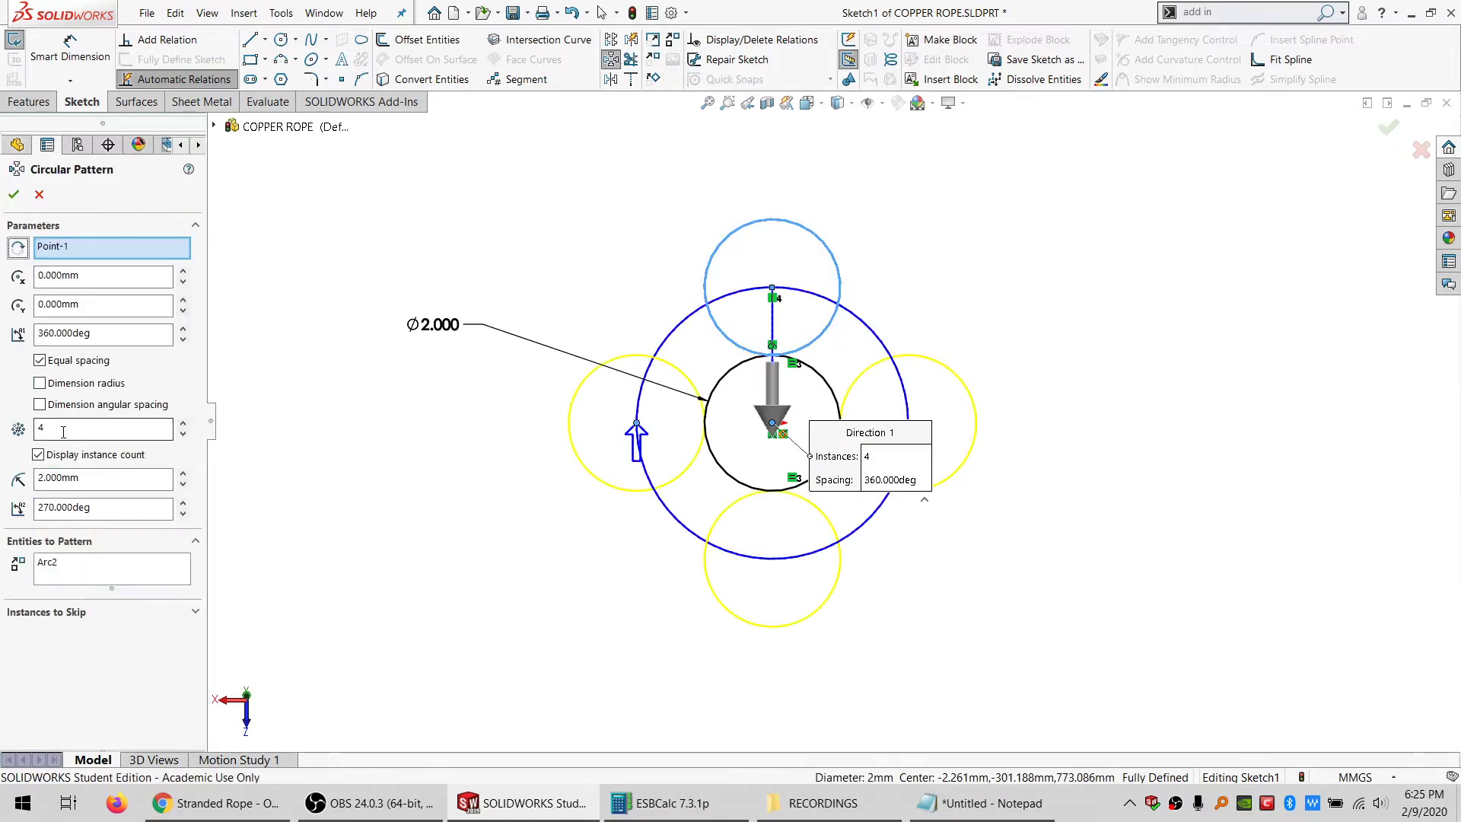
pyautogui.doubleClick(36, 431)
pyautogui.write('6')
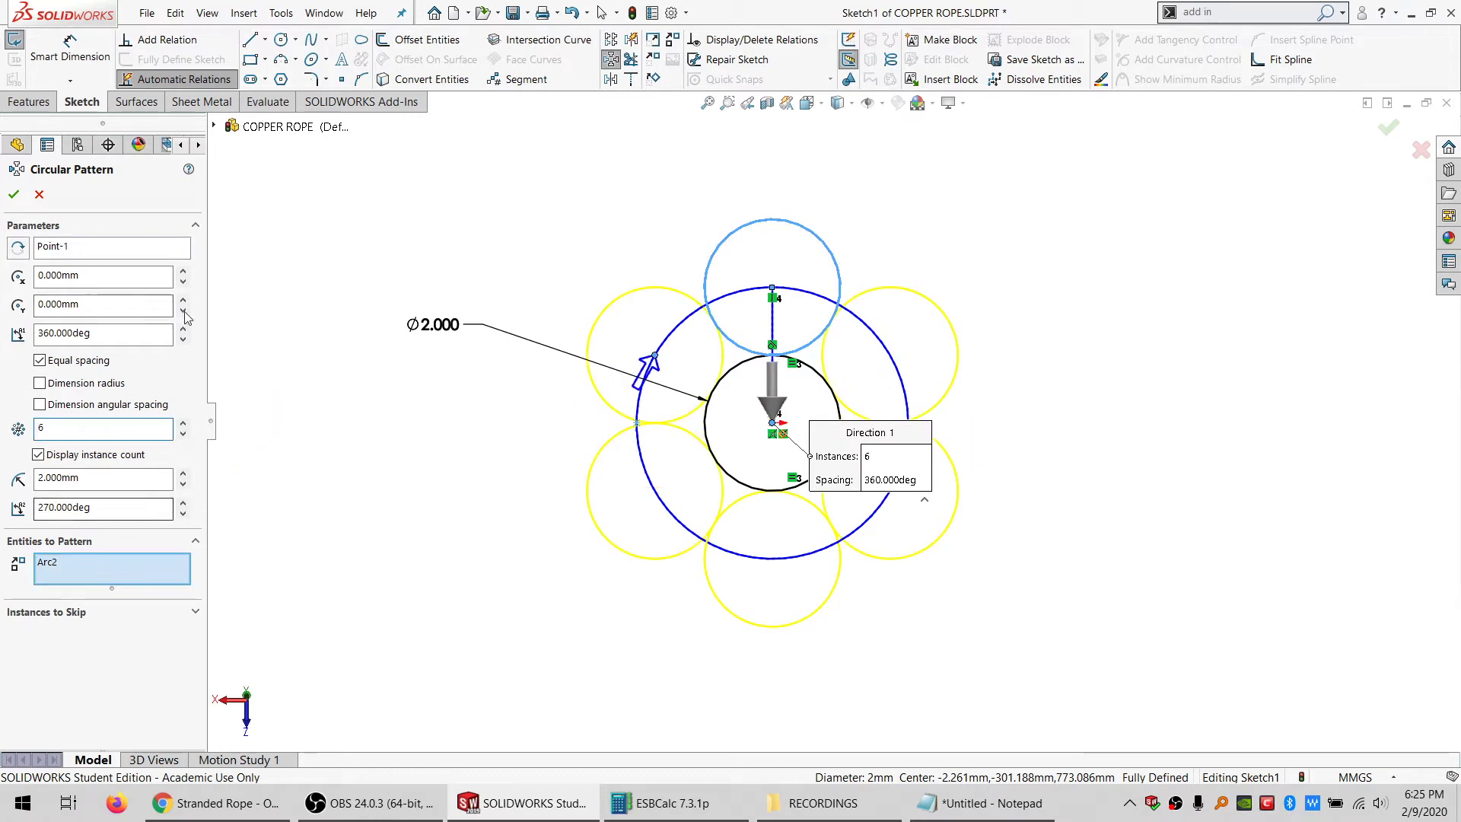
pyautogui.click(13, 196)
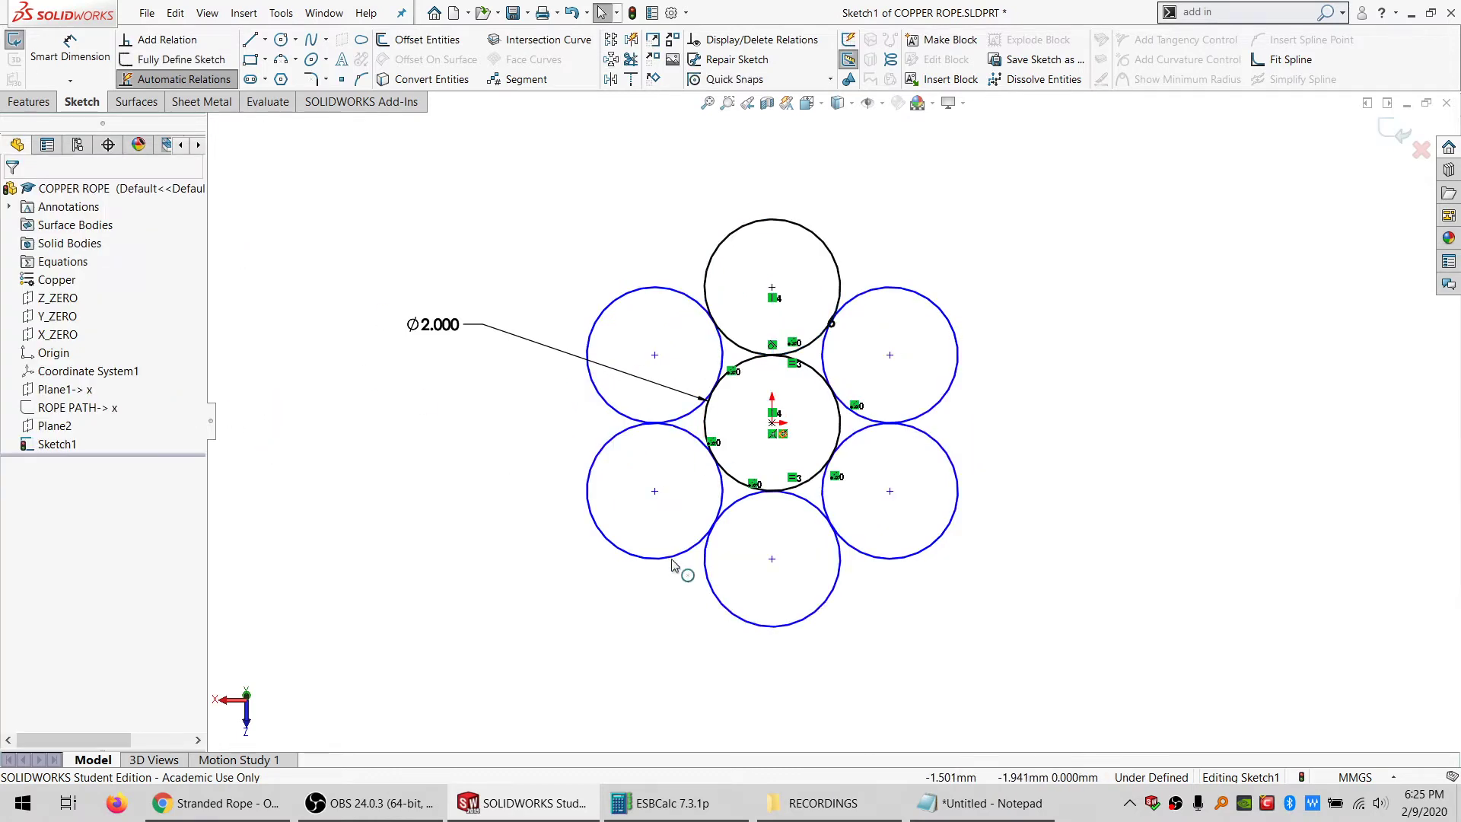
# Make the pattern ring concentric with the central circle to fully define it
pyautogui.click(648, 559)
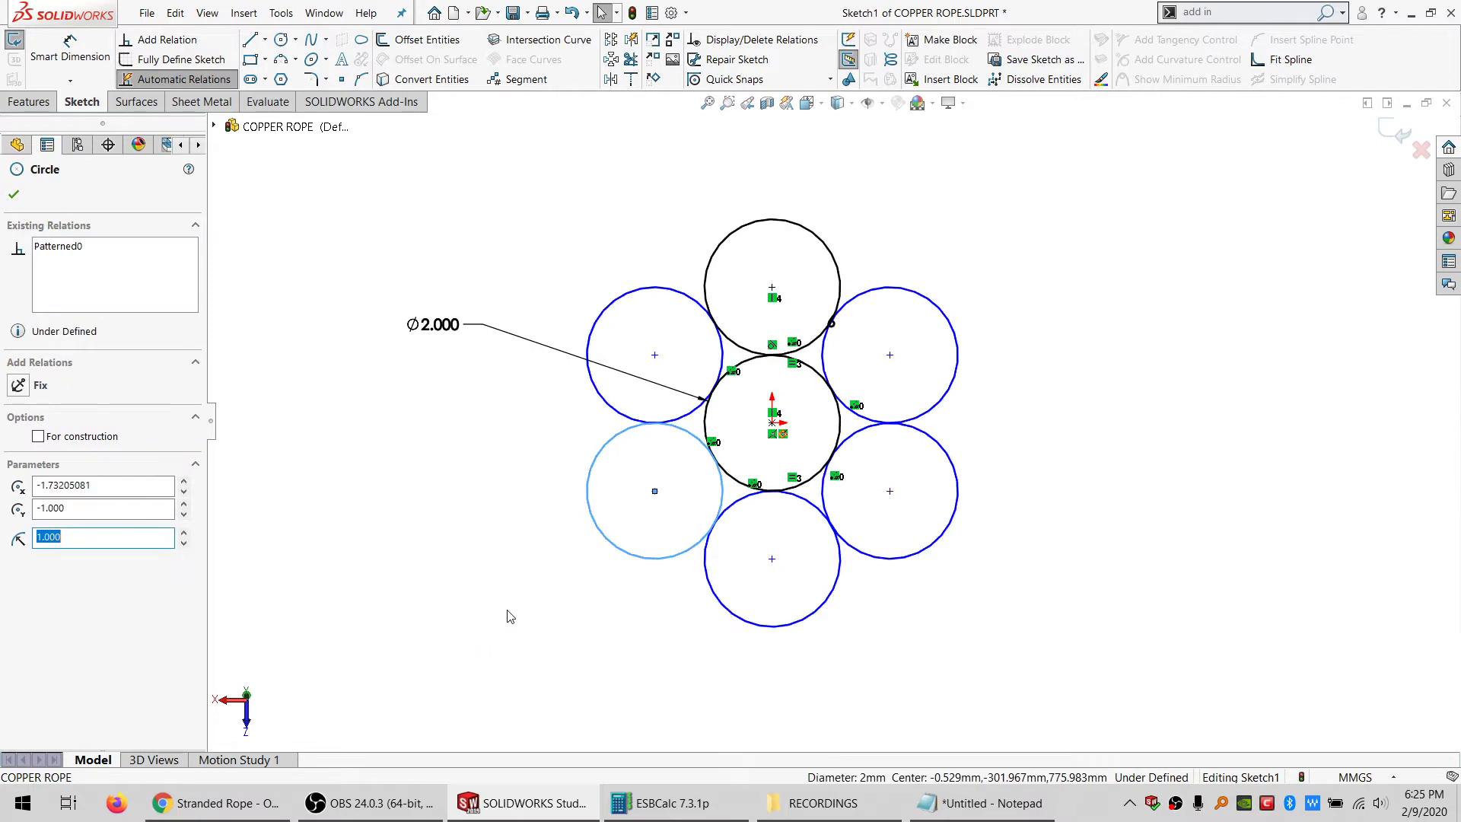
pyautogui.moveTo(654, 491); pyautogui.dragTo(570, 546)
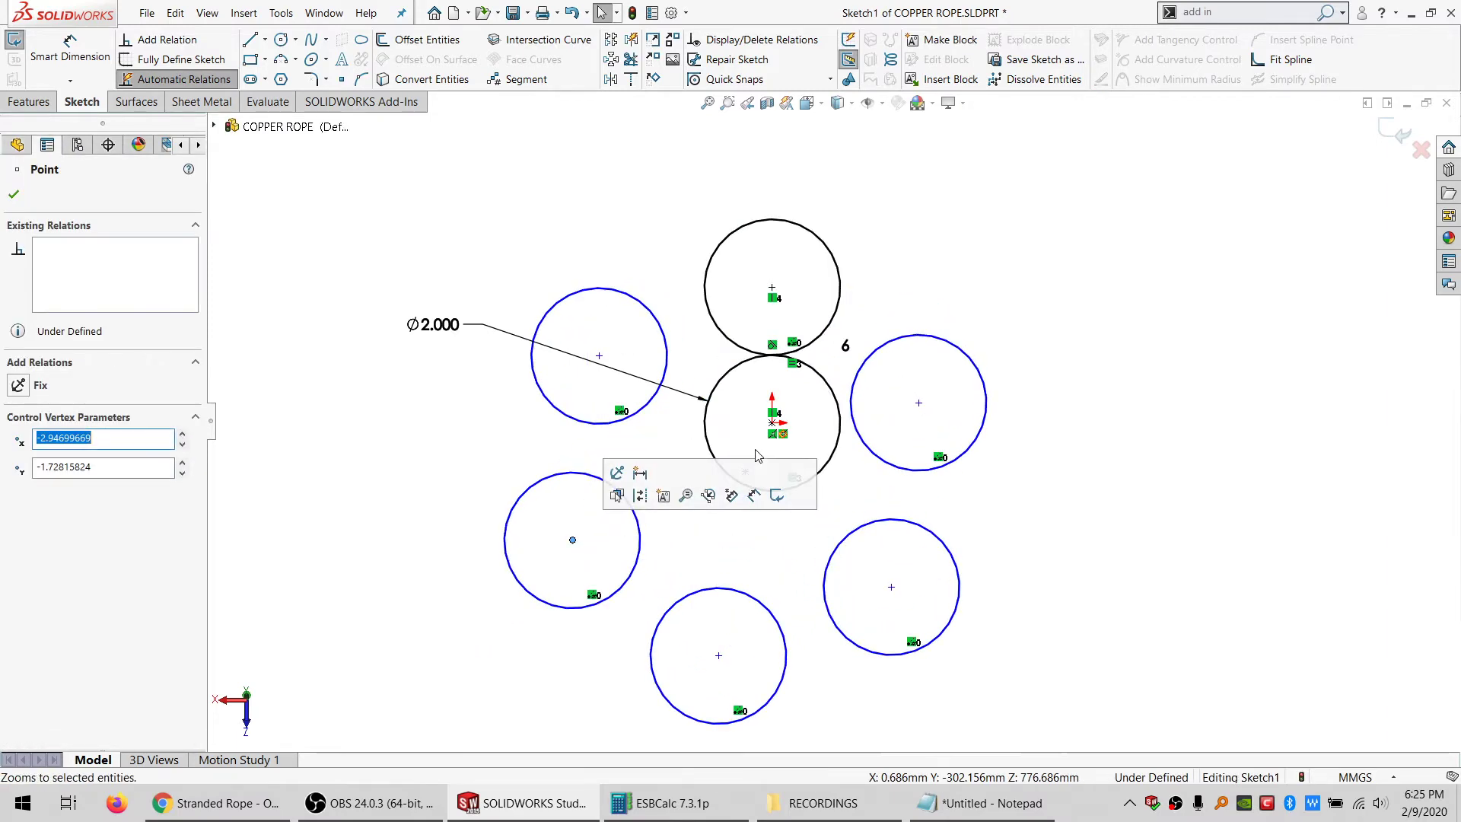
pyautogui.click(1004, 538)
pyautogui.click(745, 471)
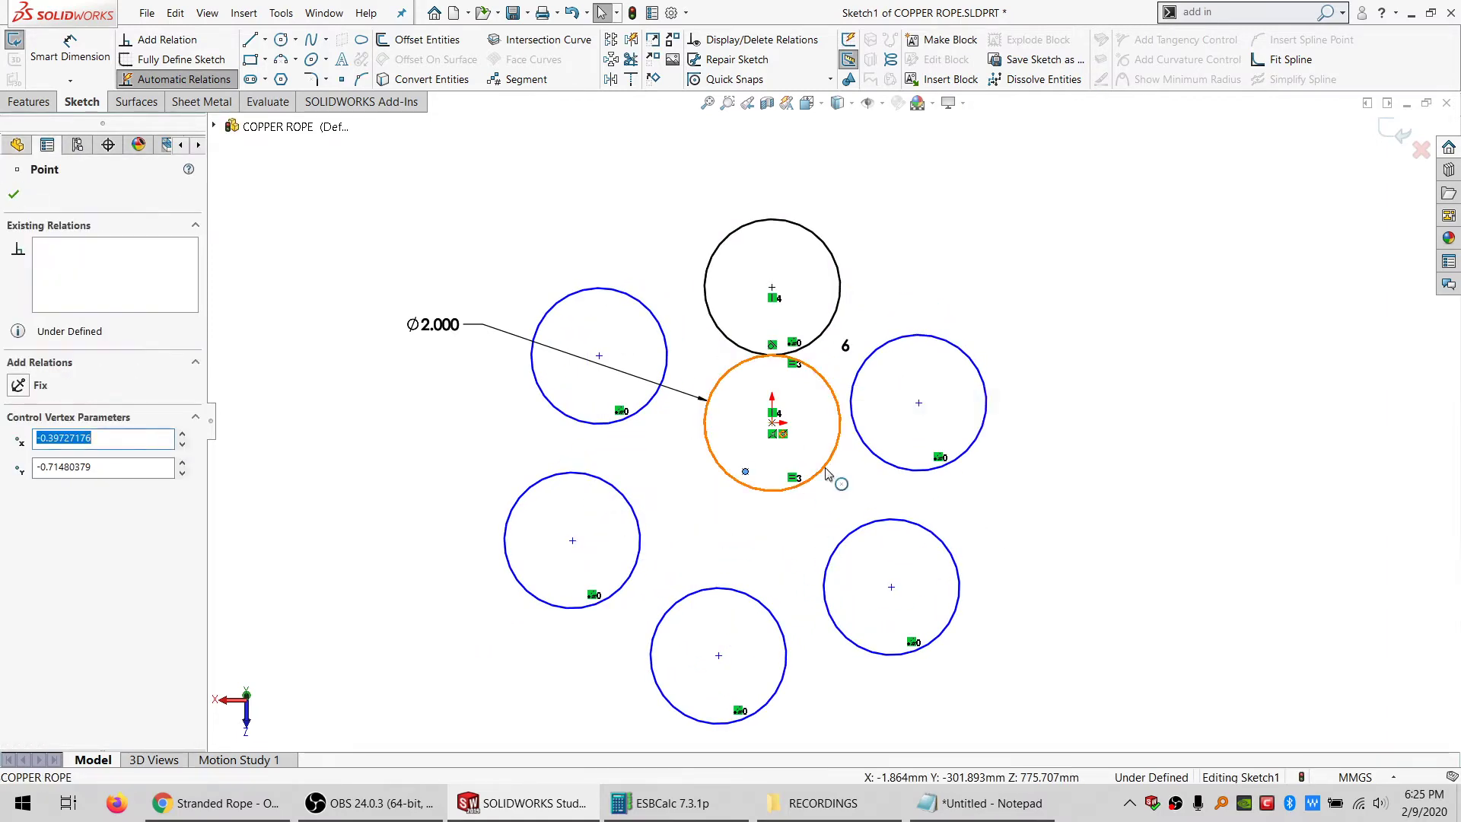
pyautogui.keyDown('ctrl'); pyautogui.click(754, 487); pyautogui.keyUp('ctrl')
pyautogui.click(67, 466)
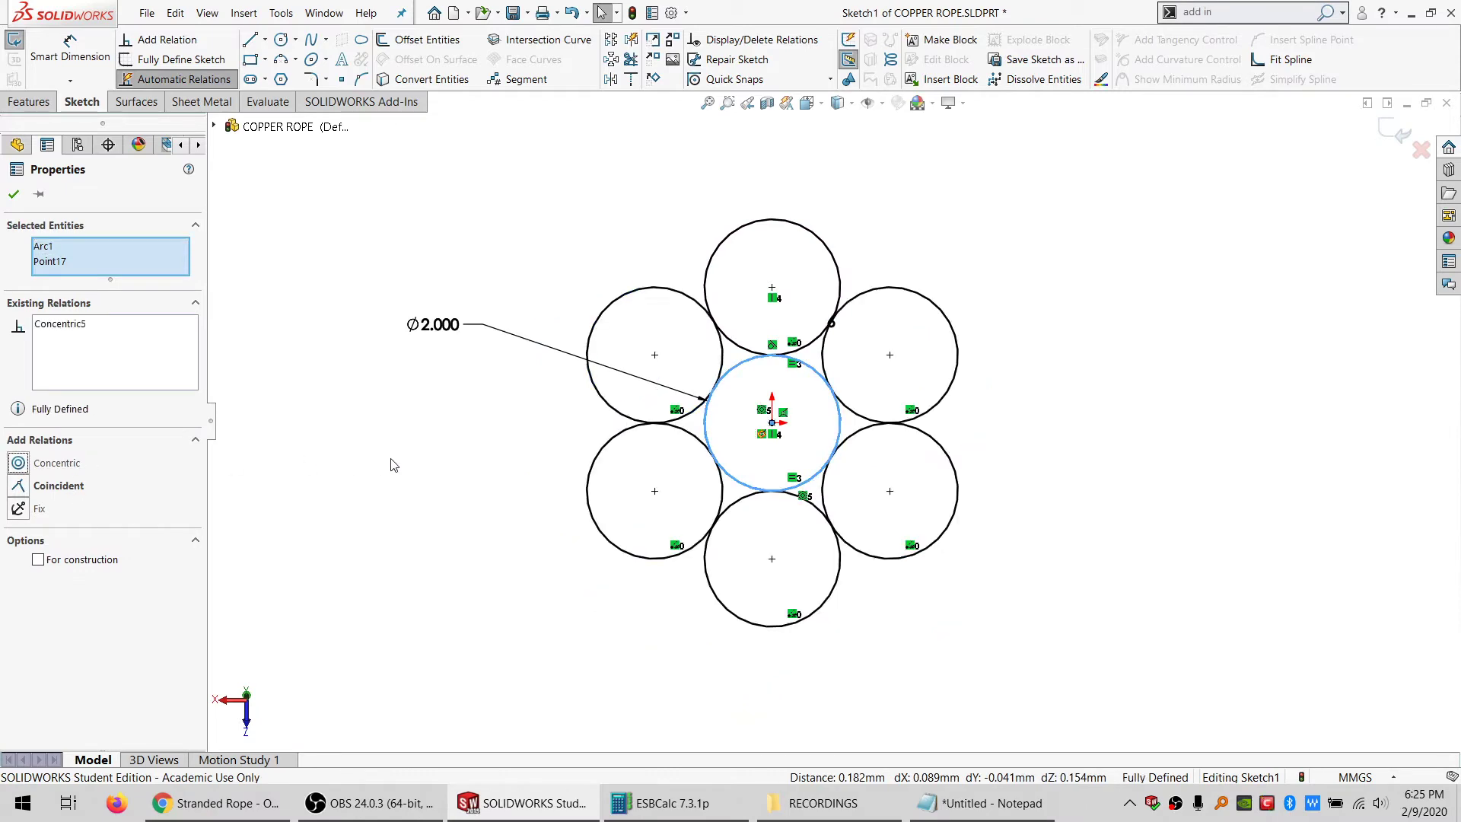
pyautogui.press('Escape')
# Zoom over the seven-strand cross-section and exit the sketch
pyautogui.scroll(5, 770, 502)
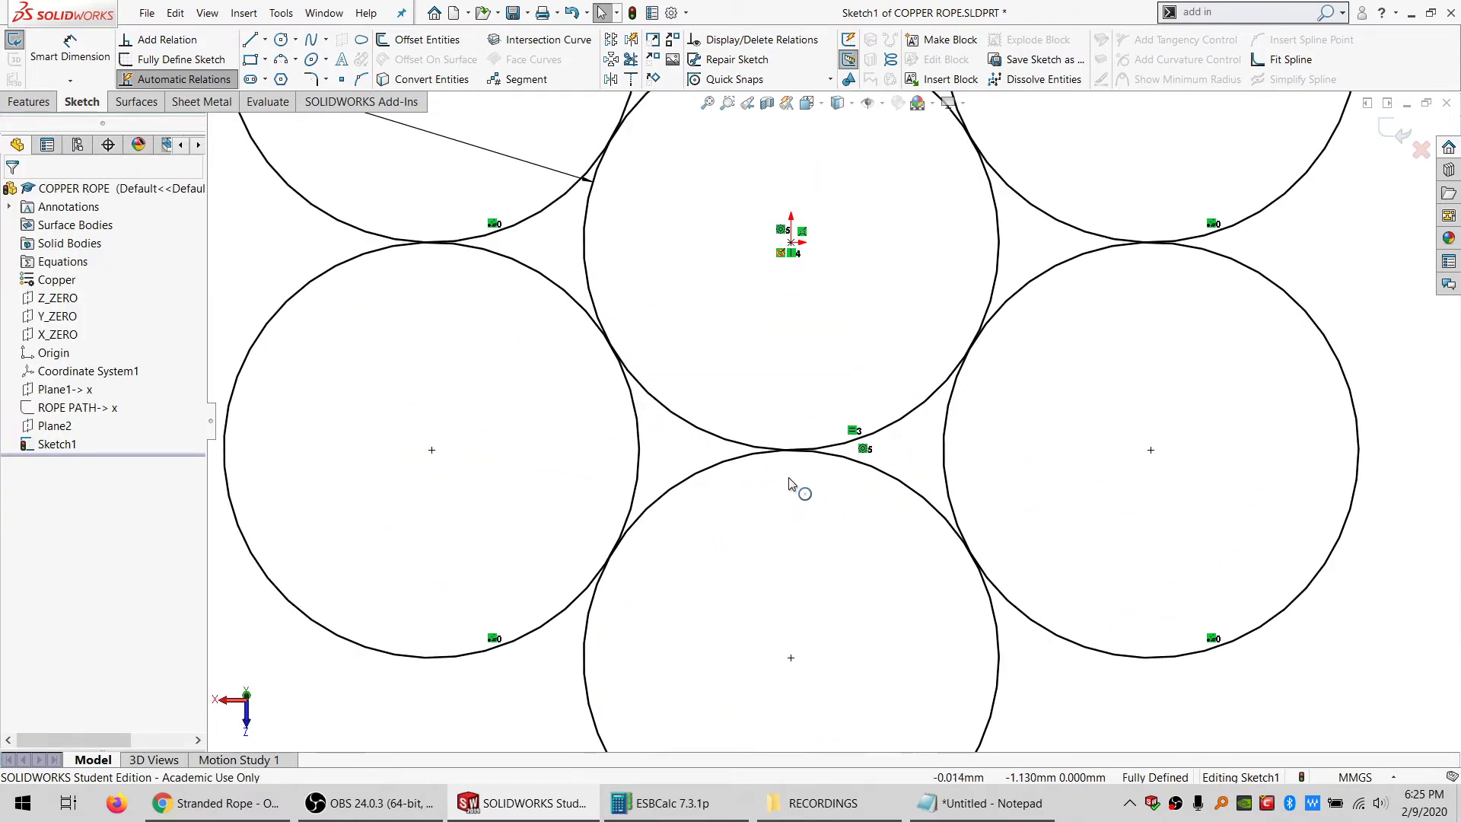
pyautogui.scroll(-10, 789, 483)
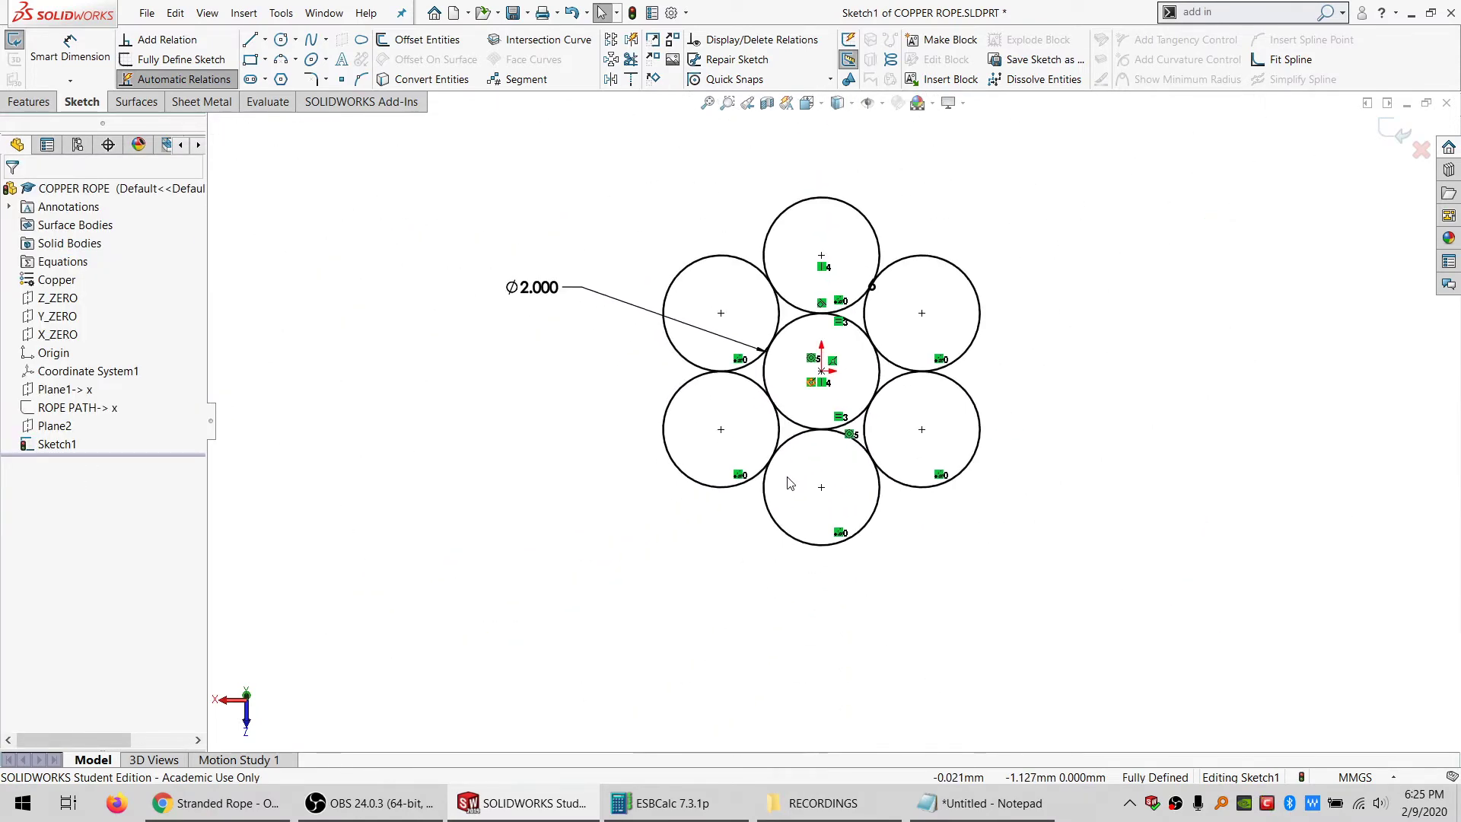
pyautogui.scroll(5, 875, 368)
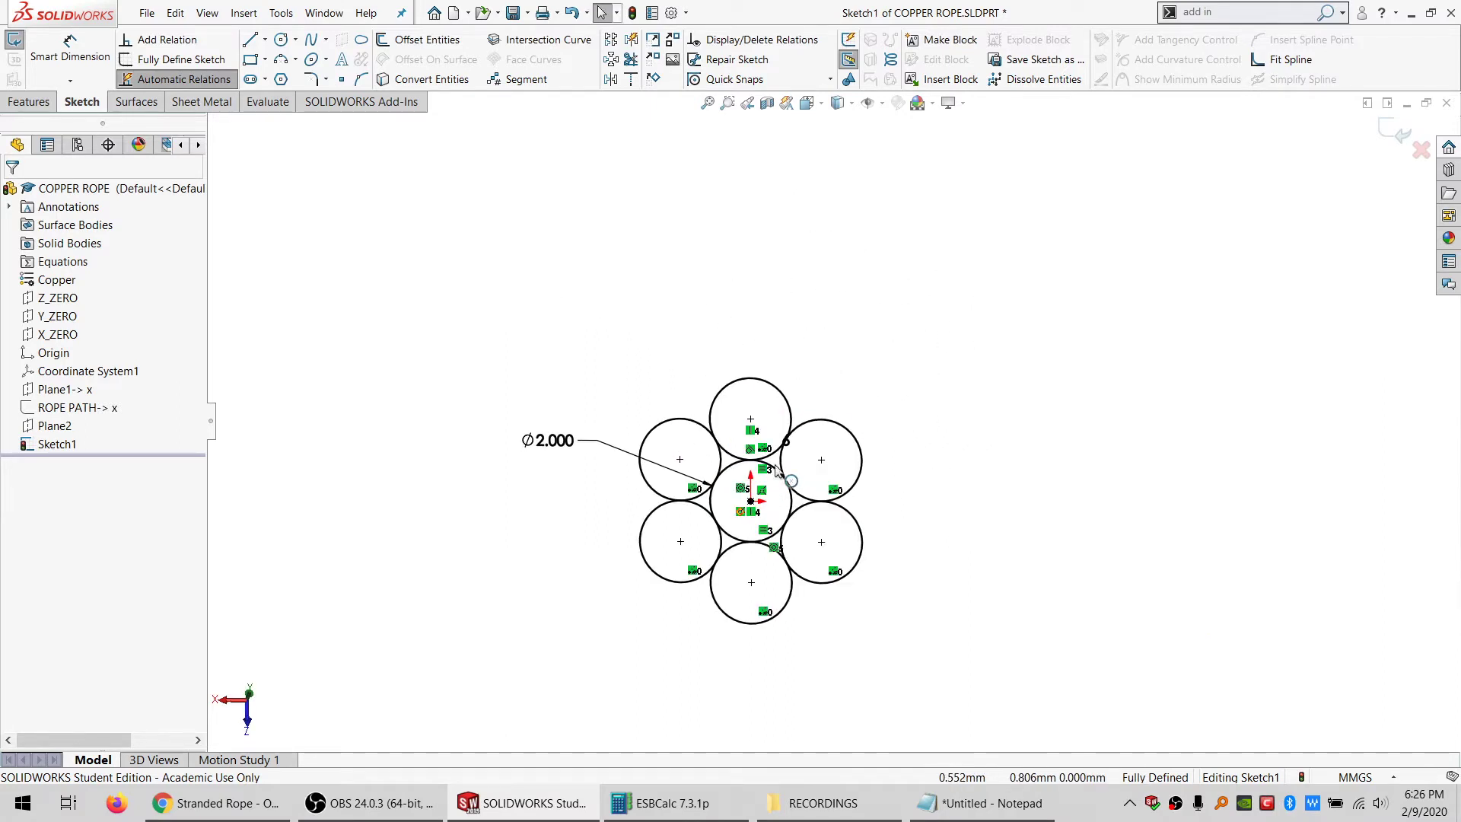
pyautogui.scroll(1, 778, 467)
pyautogui.scroll(-1, 837, 420)
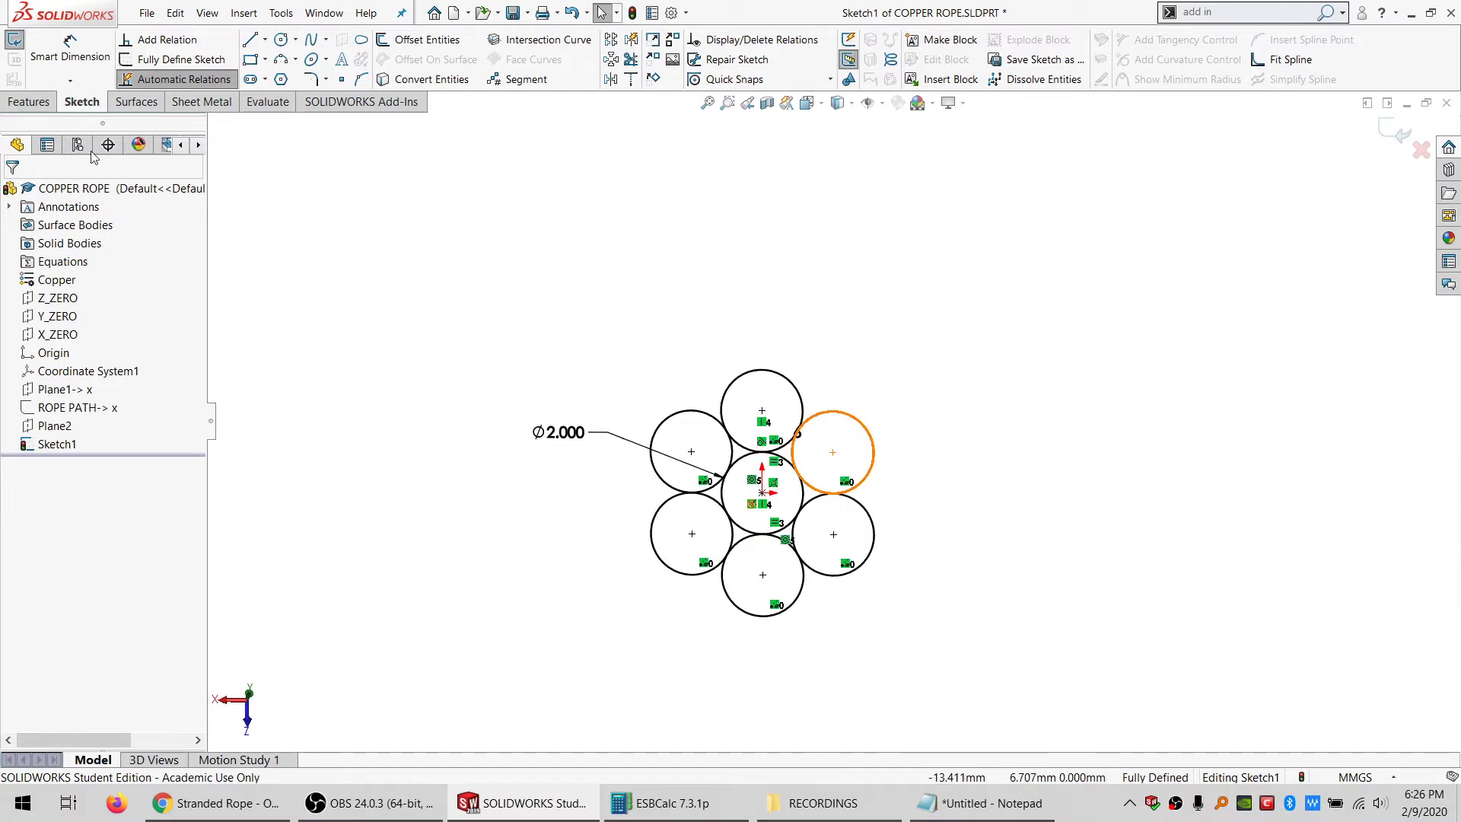
pyautogui.click(15, 39)
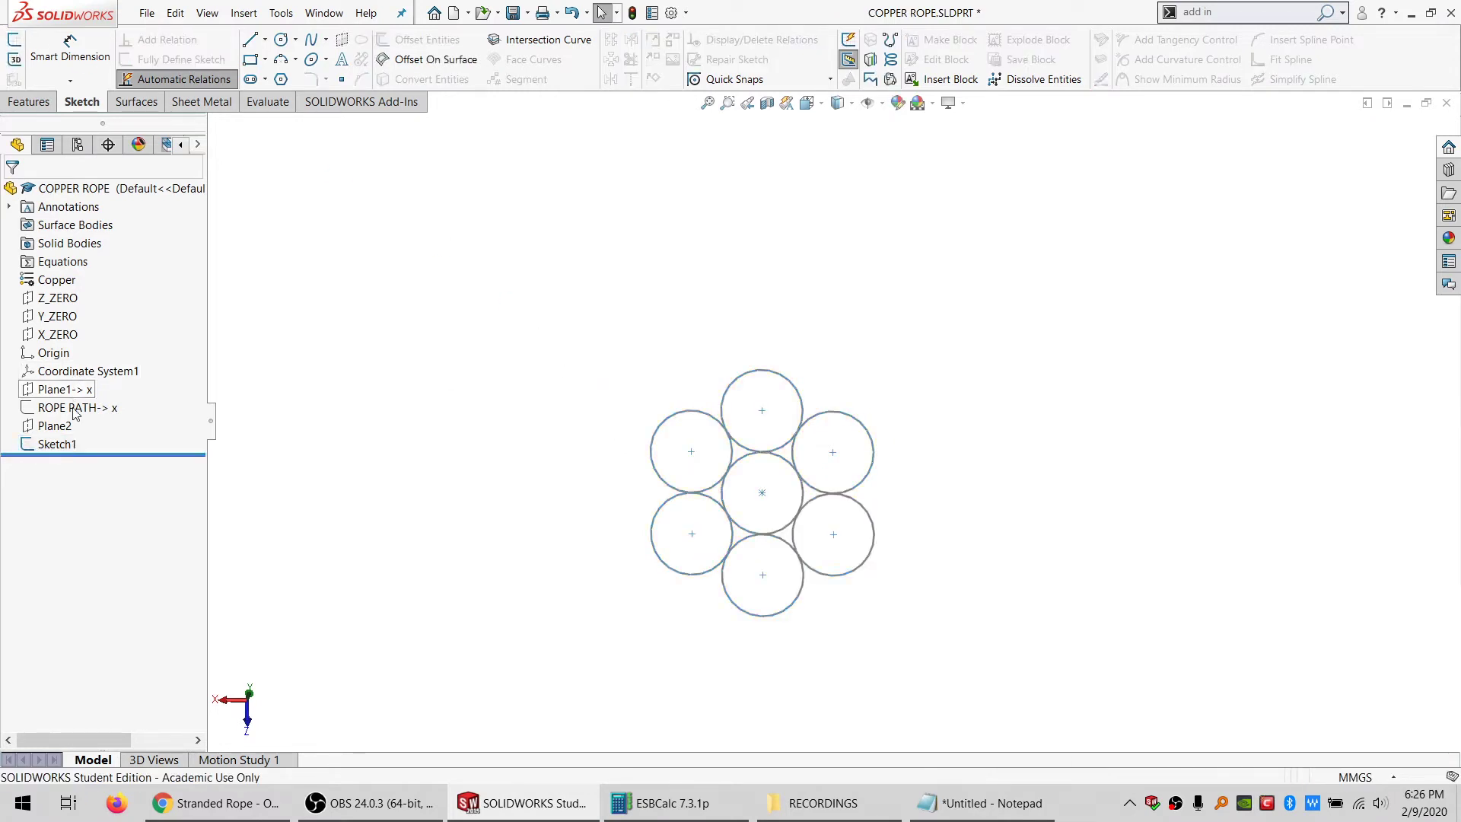
# Convert the top outer circle into a new Plane2 sketch and select it with ROPE PATH
pyautogui.click(57, 426)
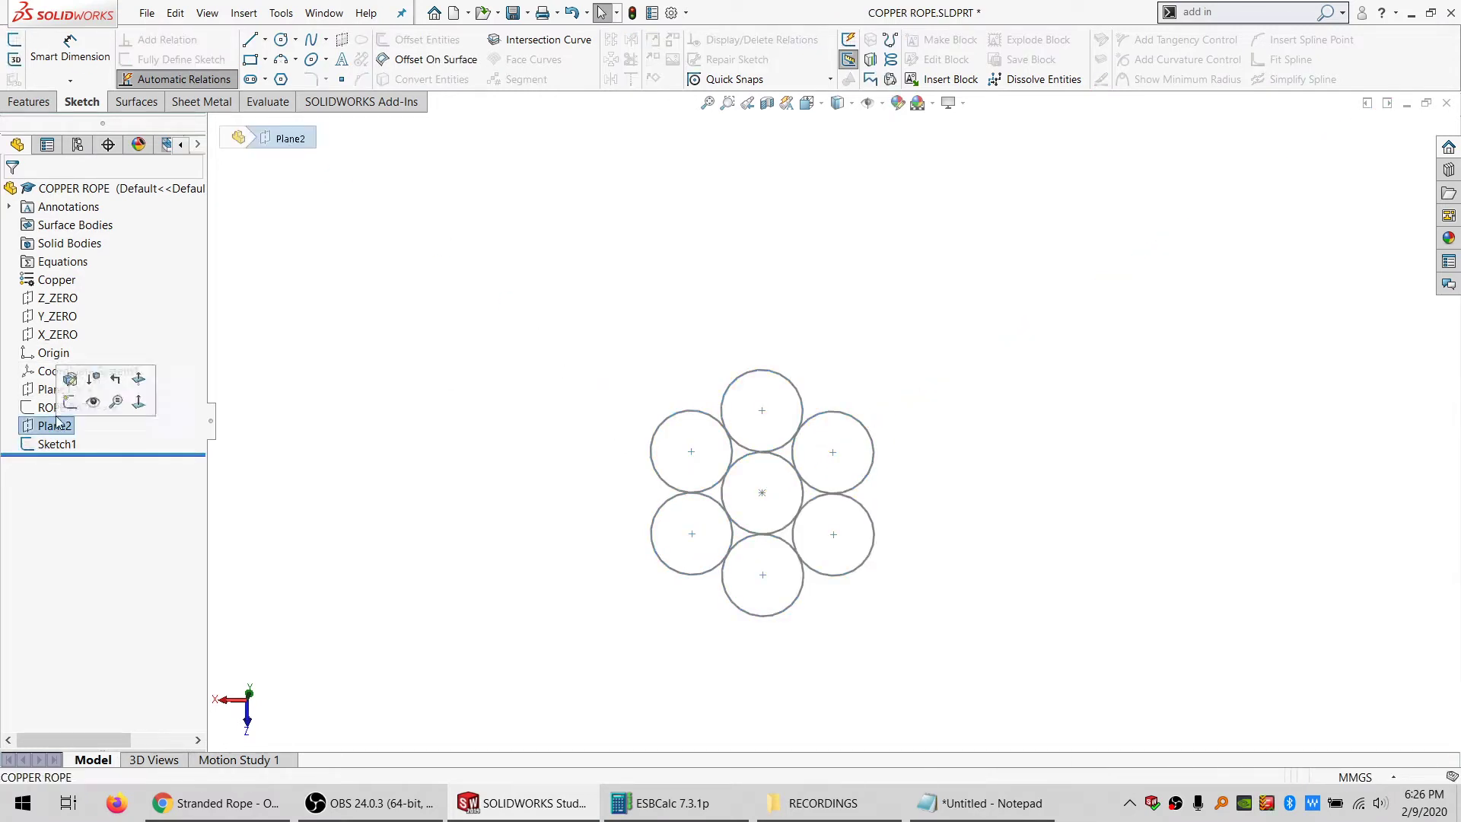
pyautogui.click(15, 40)
pyautogui.click(783, 376)
pyautogui.click(442, 80)
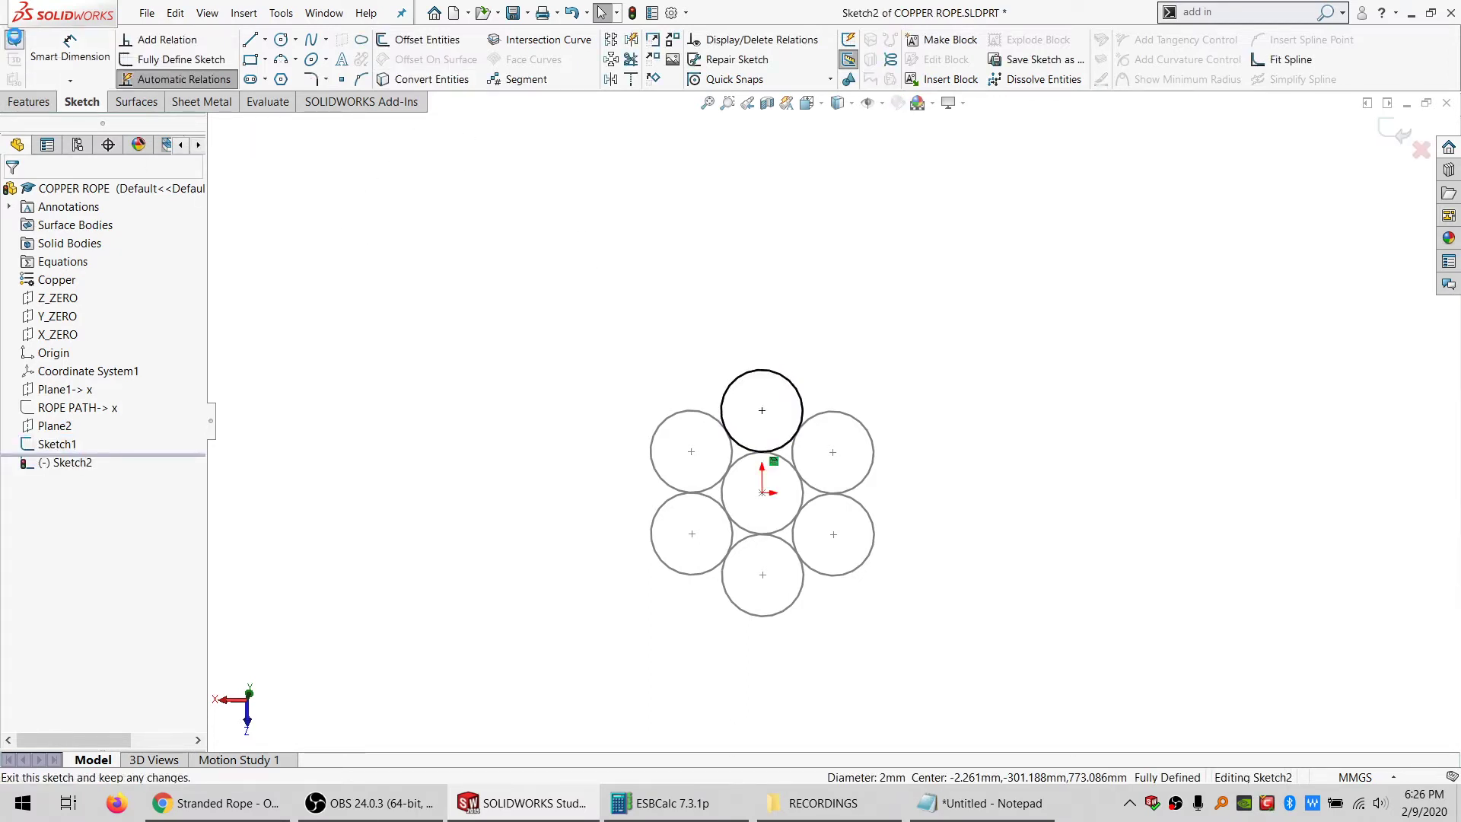
pyautogui.click(15, 39)
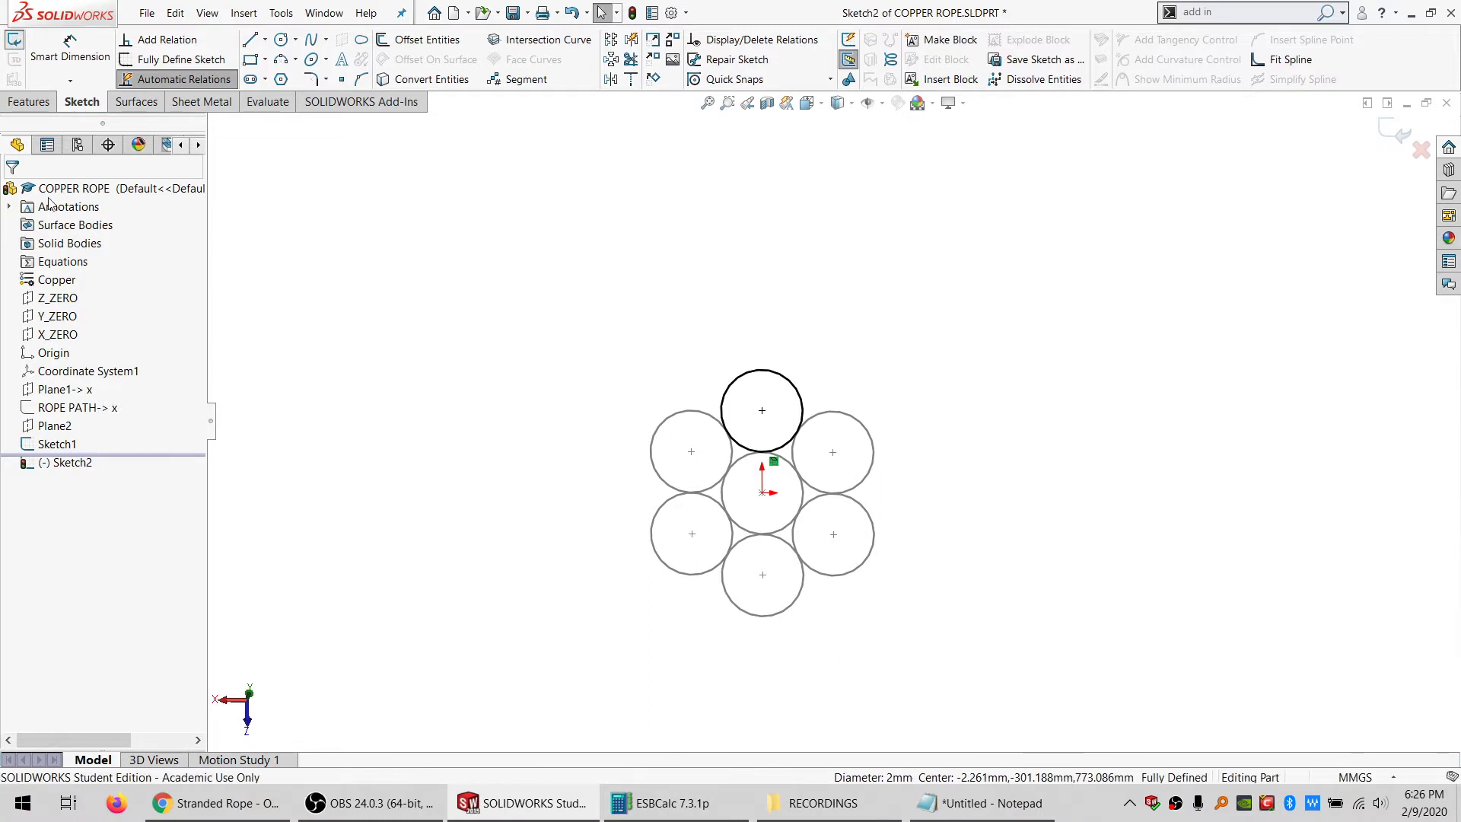
pyautogui.keyDown('ctrl'); pyautogui.click(60, 408); pyautogui.keyUp('ctrl')
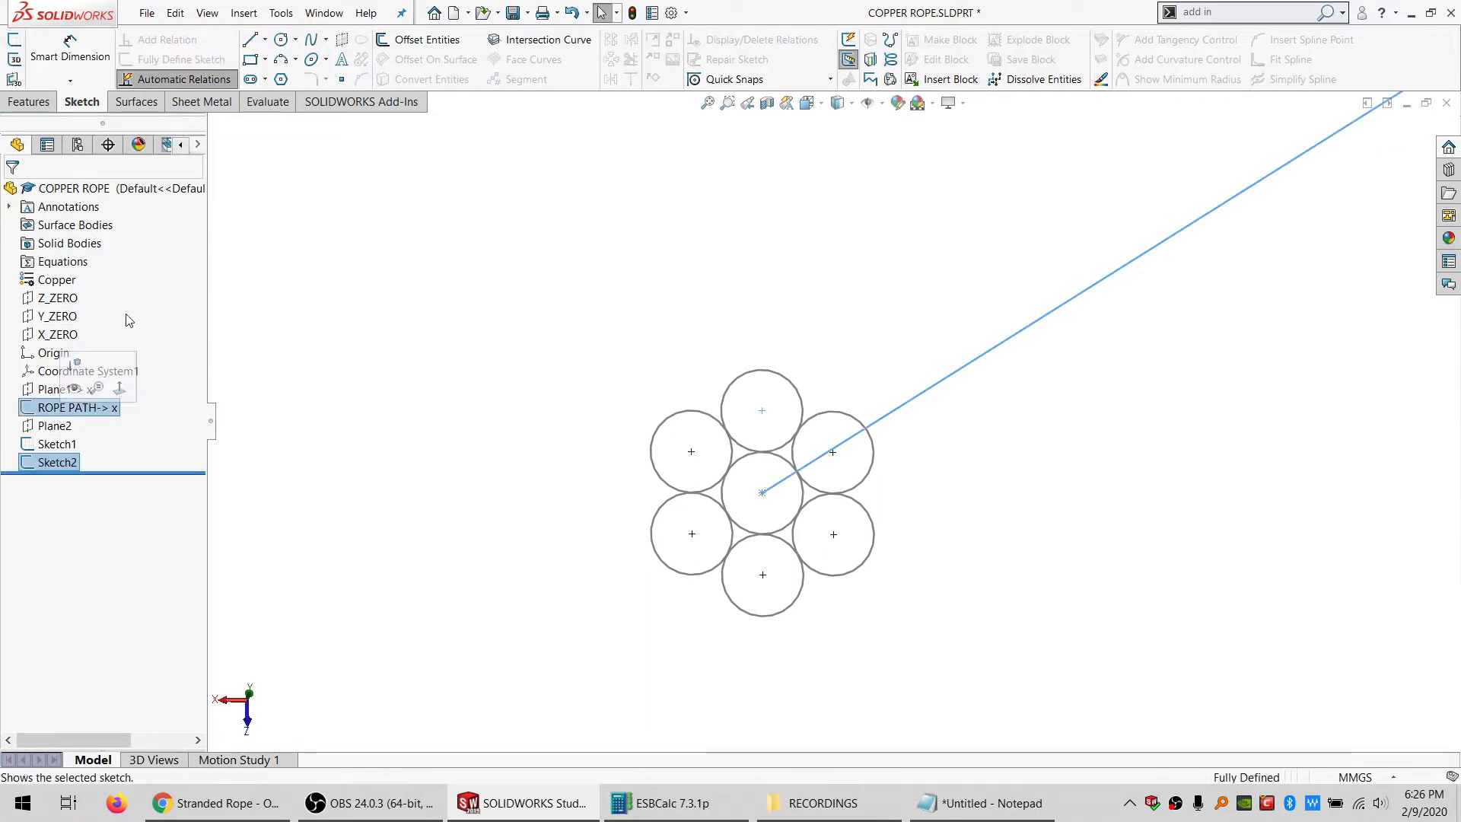
pyautogui.click(29, 102)
# Start a Swept Boss/Base along ROPE PATH with a reversed 10-degree specified profile twist
pyautogui.click(46, 80)
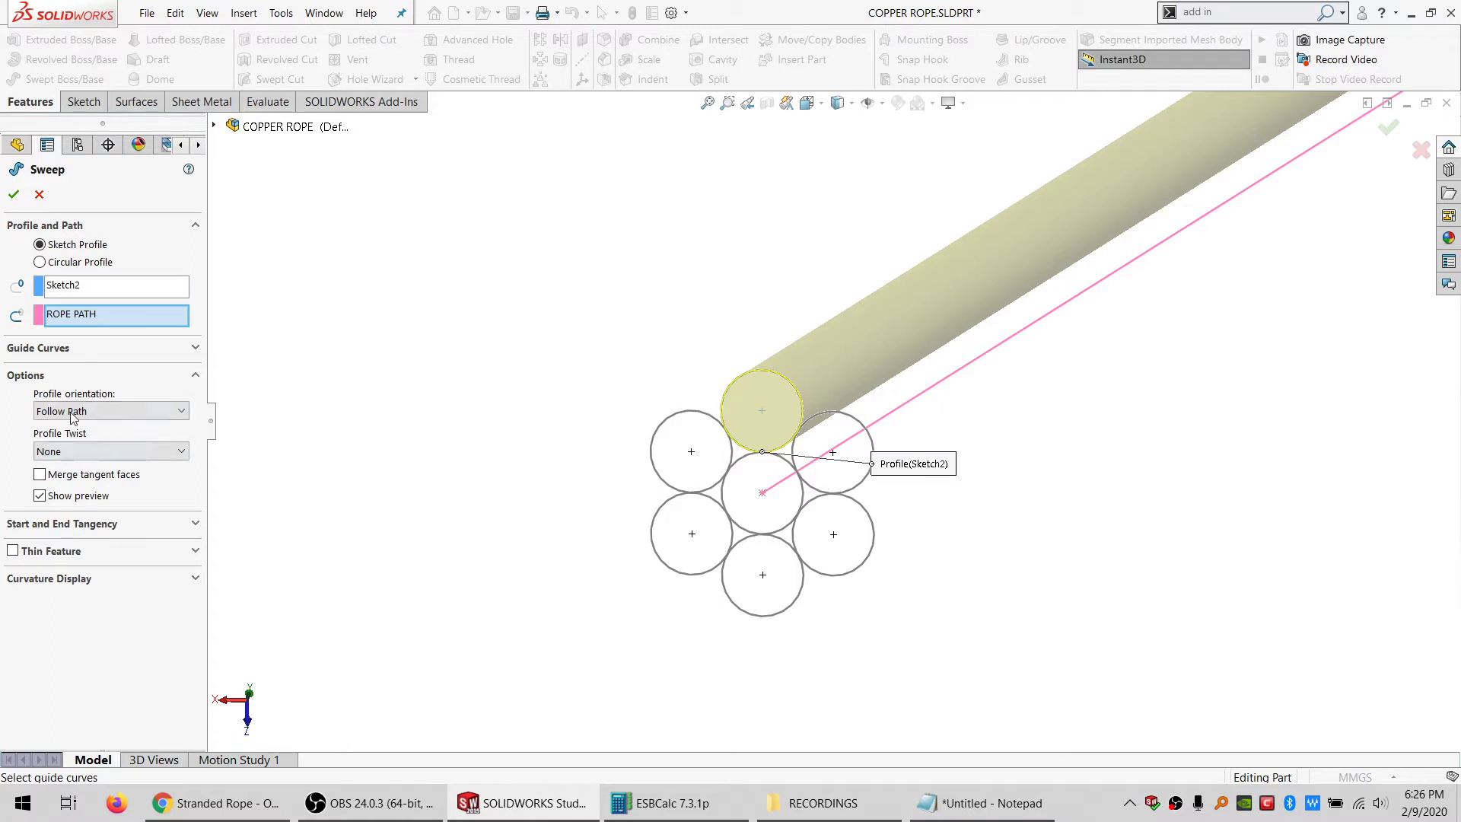
pyautogui.click(74, 452)
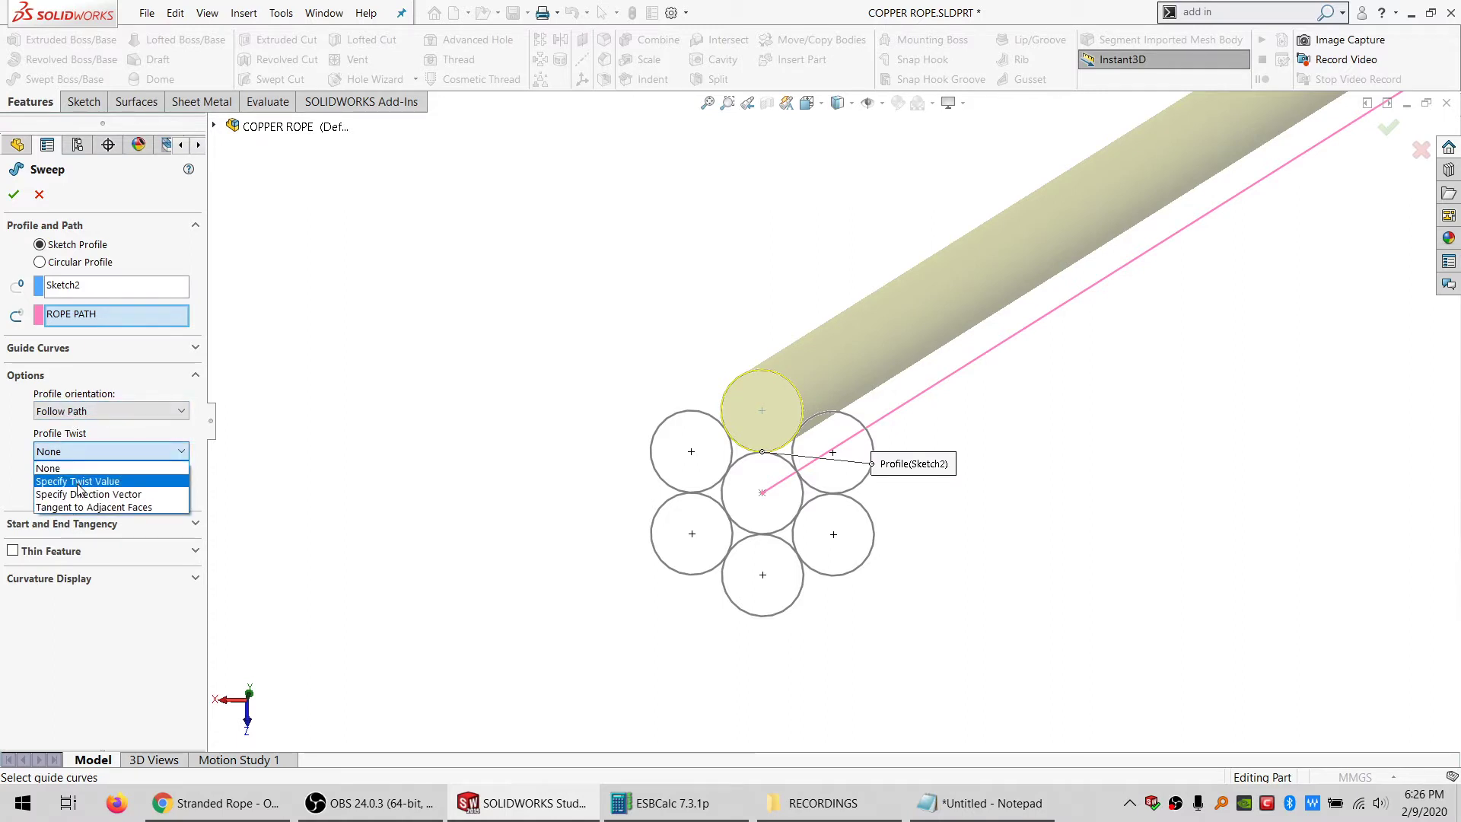
pyautogui.click(78, 481)
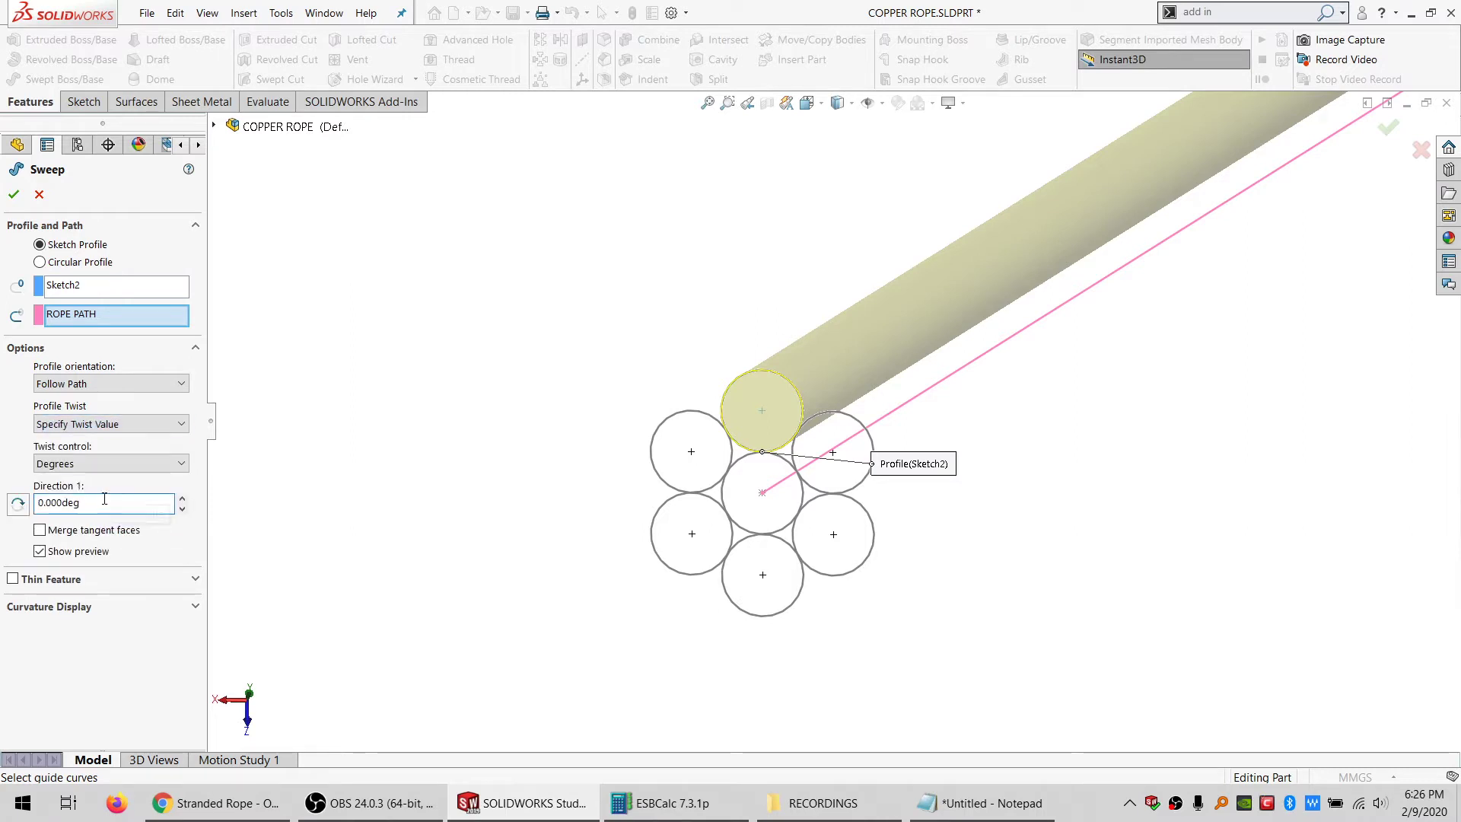
pyautogui.click(92, 465)
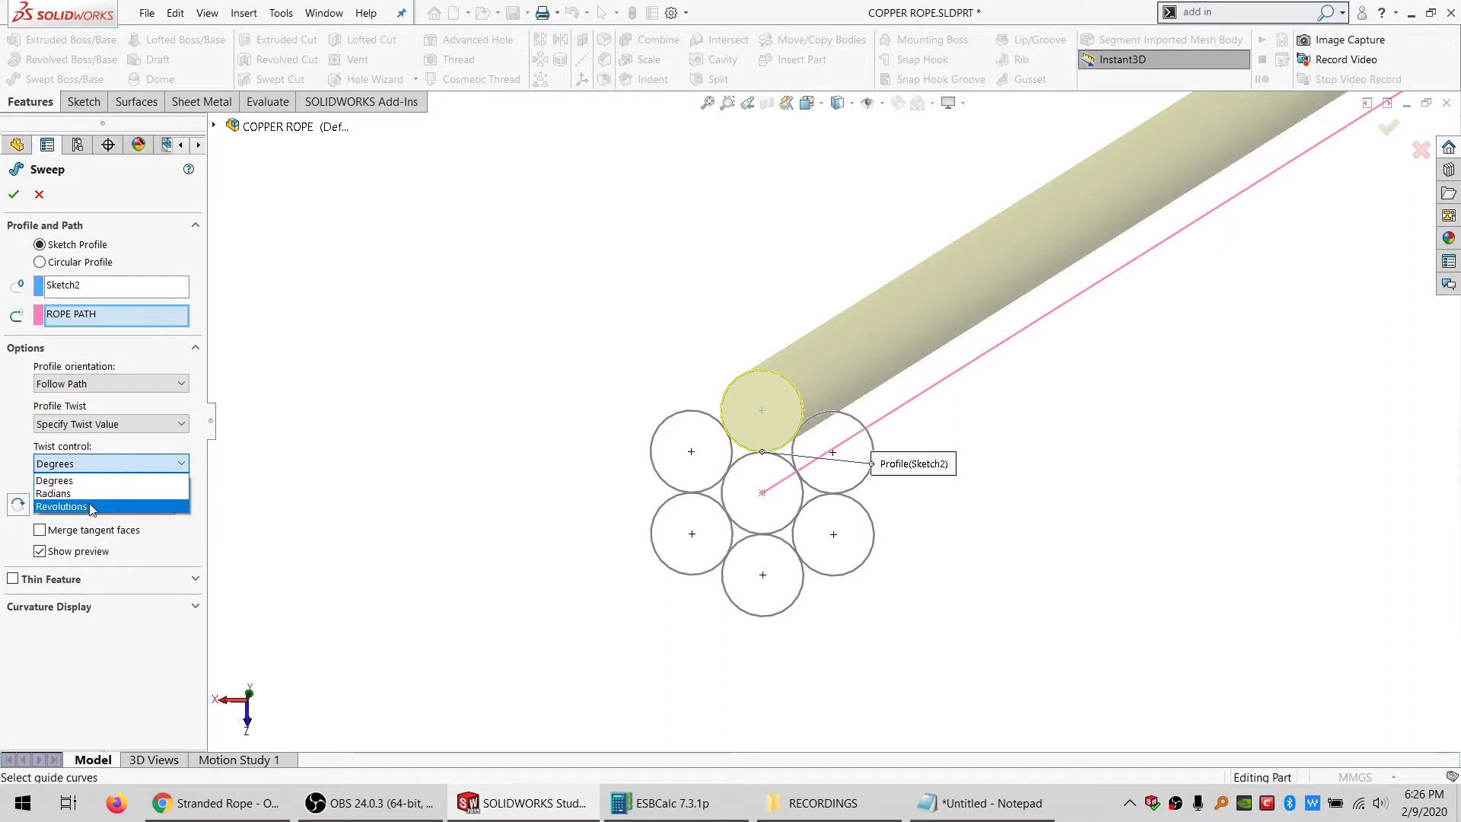
pyautogui.click(89, 462)
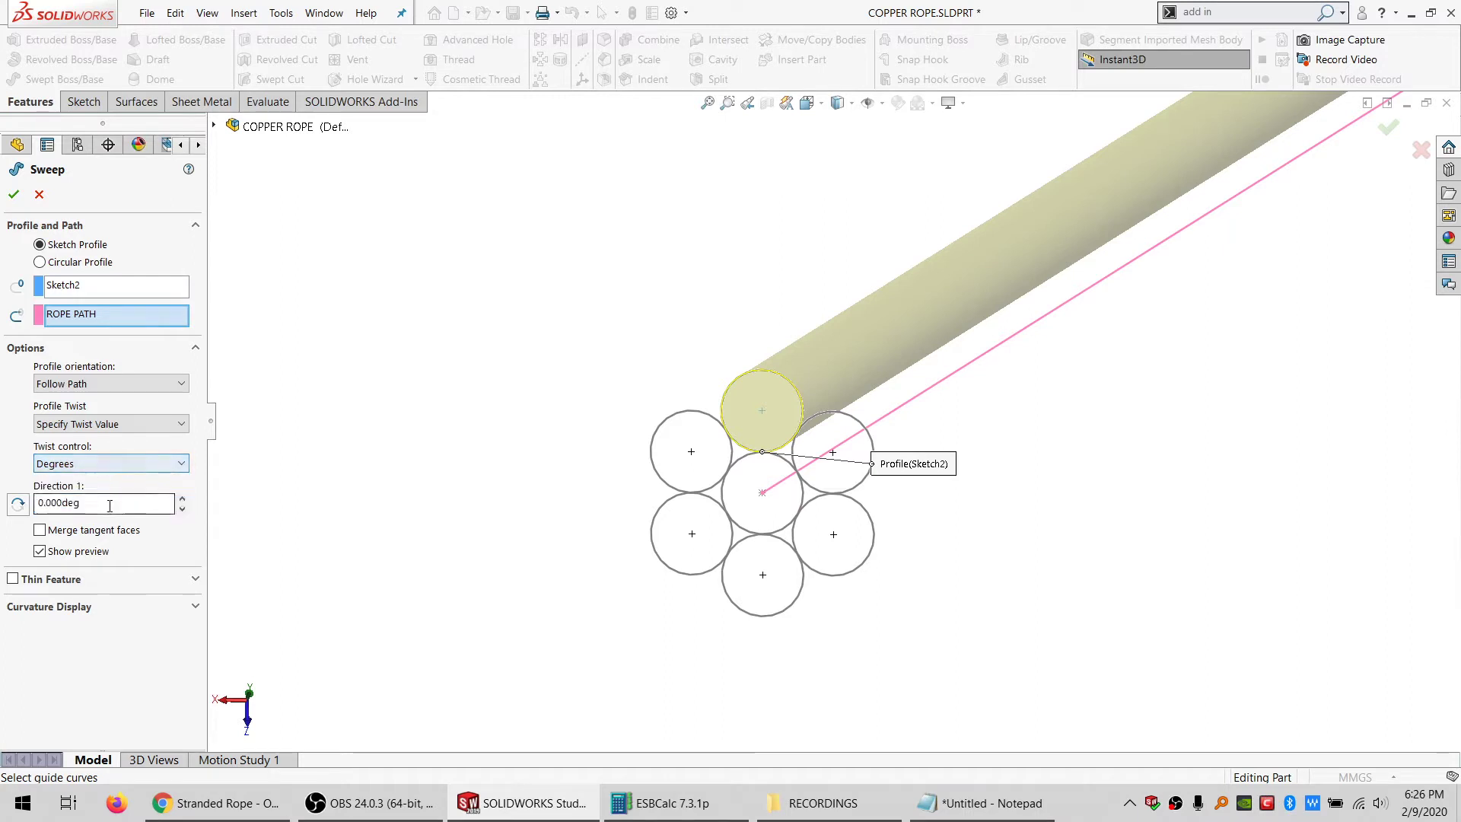
pyautogui.click(20, 506)
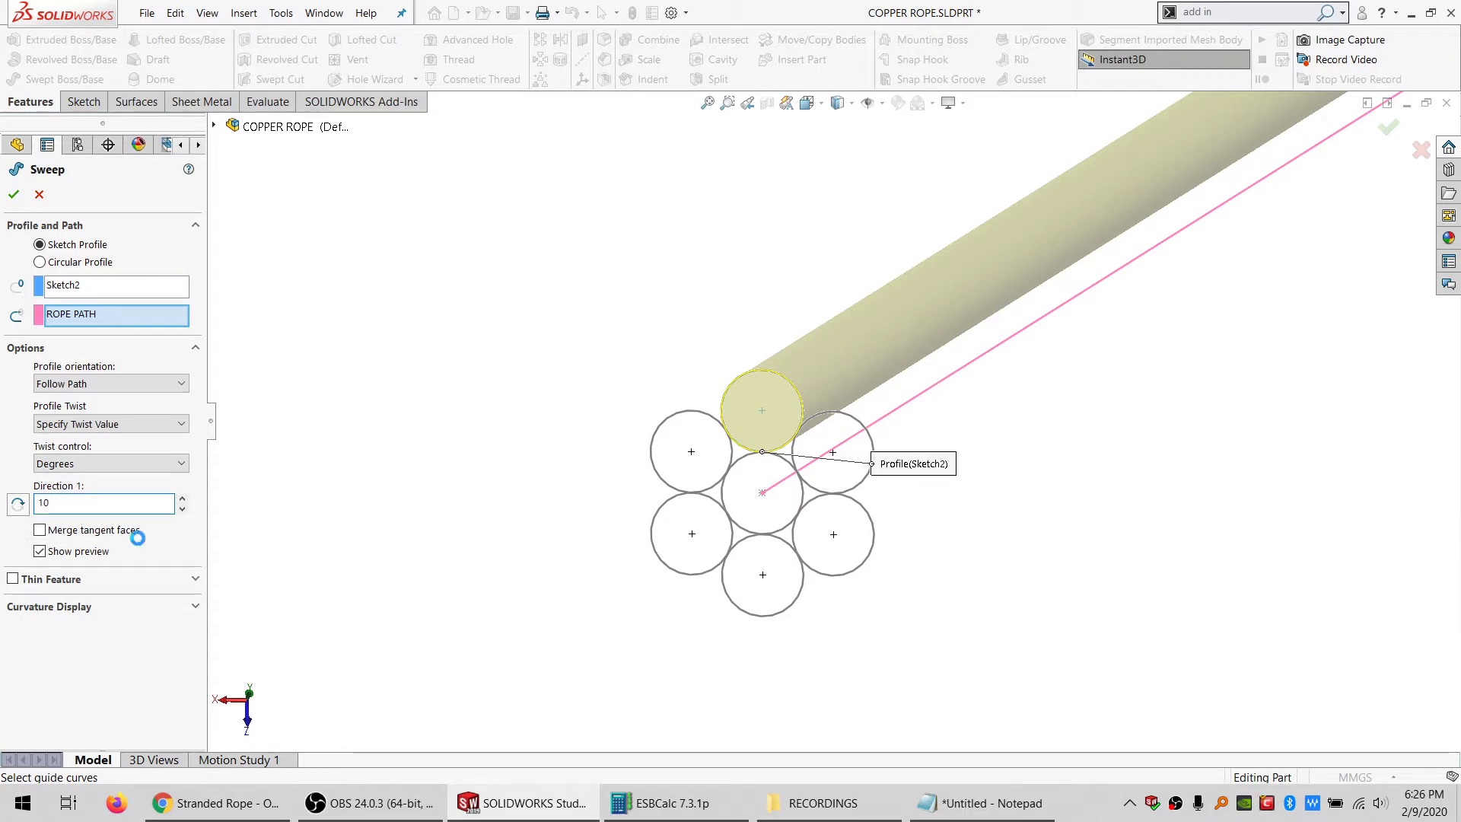
pyautogui.press('Tab')
# Raise the twist to 50 degrees and orbit to inspect the spiralling preview
pyautogui.scroll(6, 581, 434)
pyautogui.scroll(-5, 809, 411)
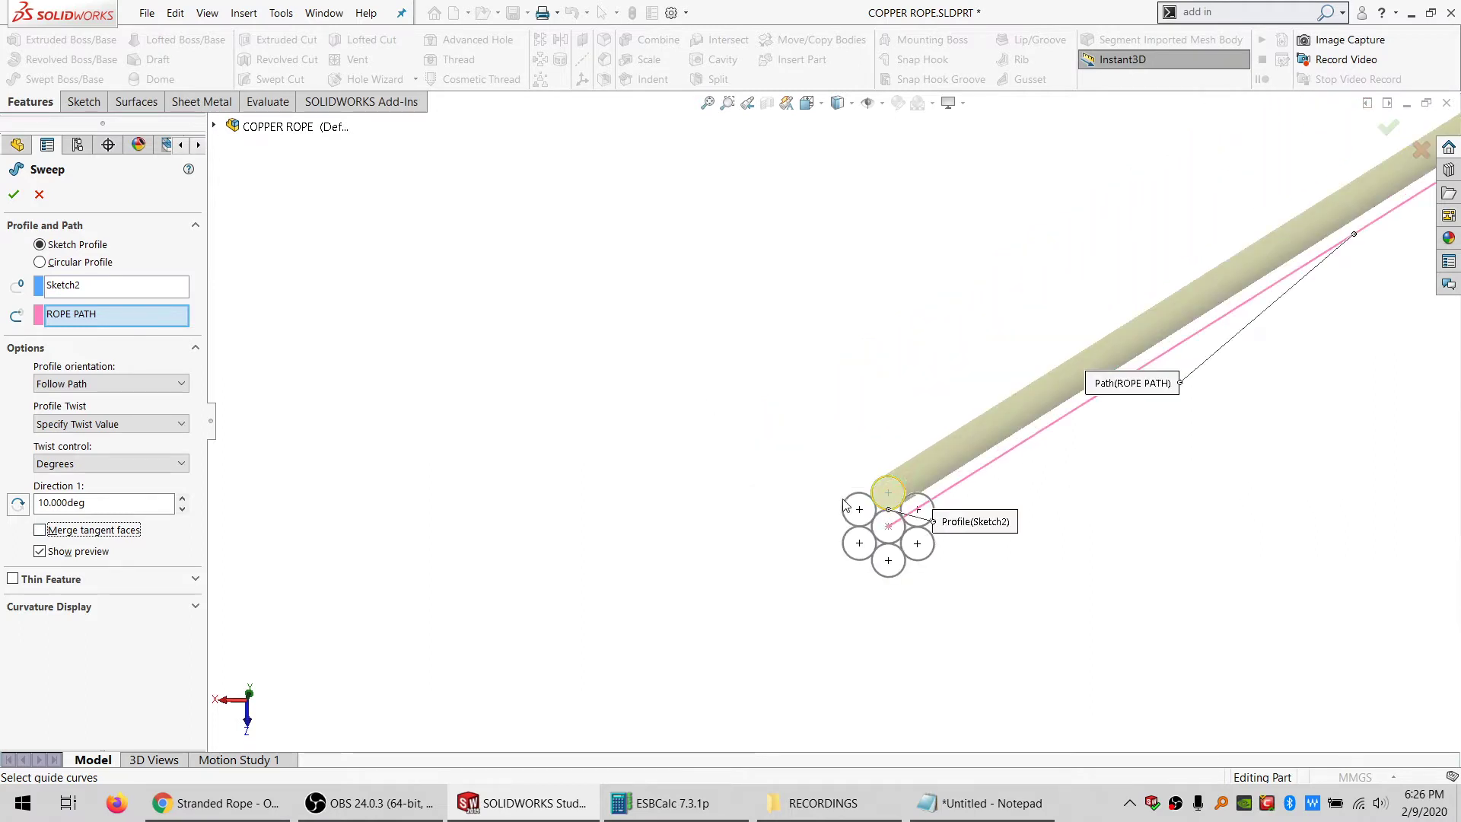
pyautogui.click(80, 458)
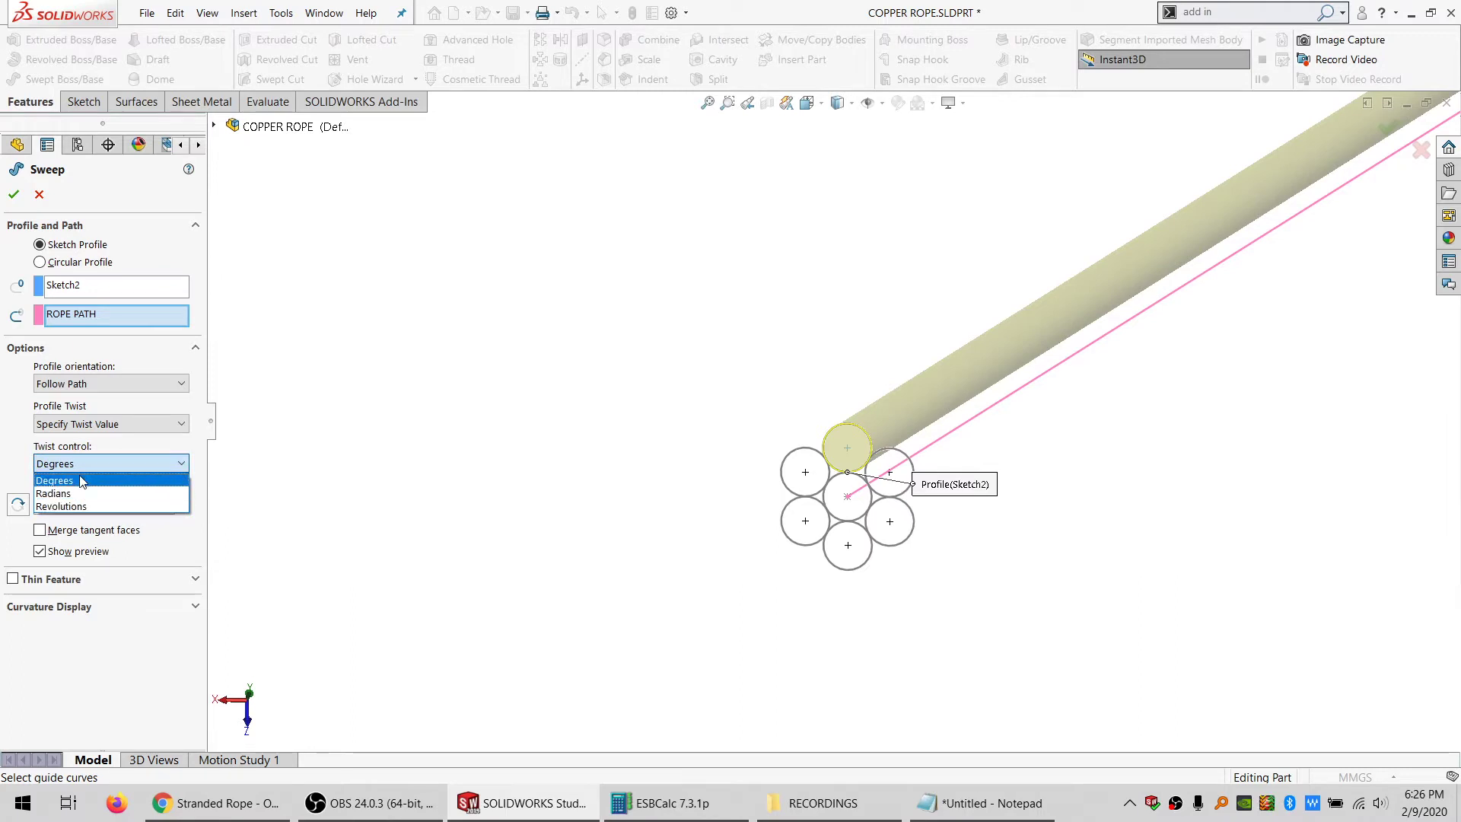
pyautogui.click(81, 479)
pyautogui.write('50')
pyautogui.press('Return')
pyautogui.scroll(4, 833, 420)
pyautogui.moveTo(925, 420); pyautogui.dragTo(798, 468, button='middle')
pyautogui.scroll(-3, 702, 380)
# Switch the twist control to Revolutions and set Direction 1 to 6
pyautogui.click(88, 459)
pyautogui.click(84, 507)
pyautogui.moveTo(106, 502); pyautogui.dragTo(2, 503)
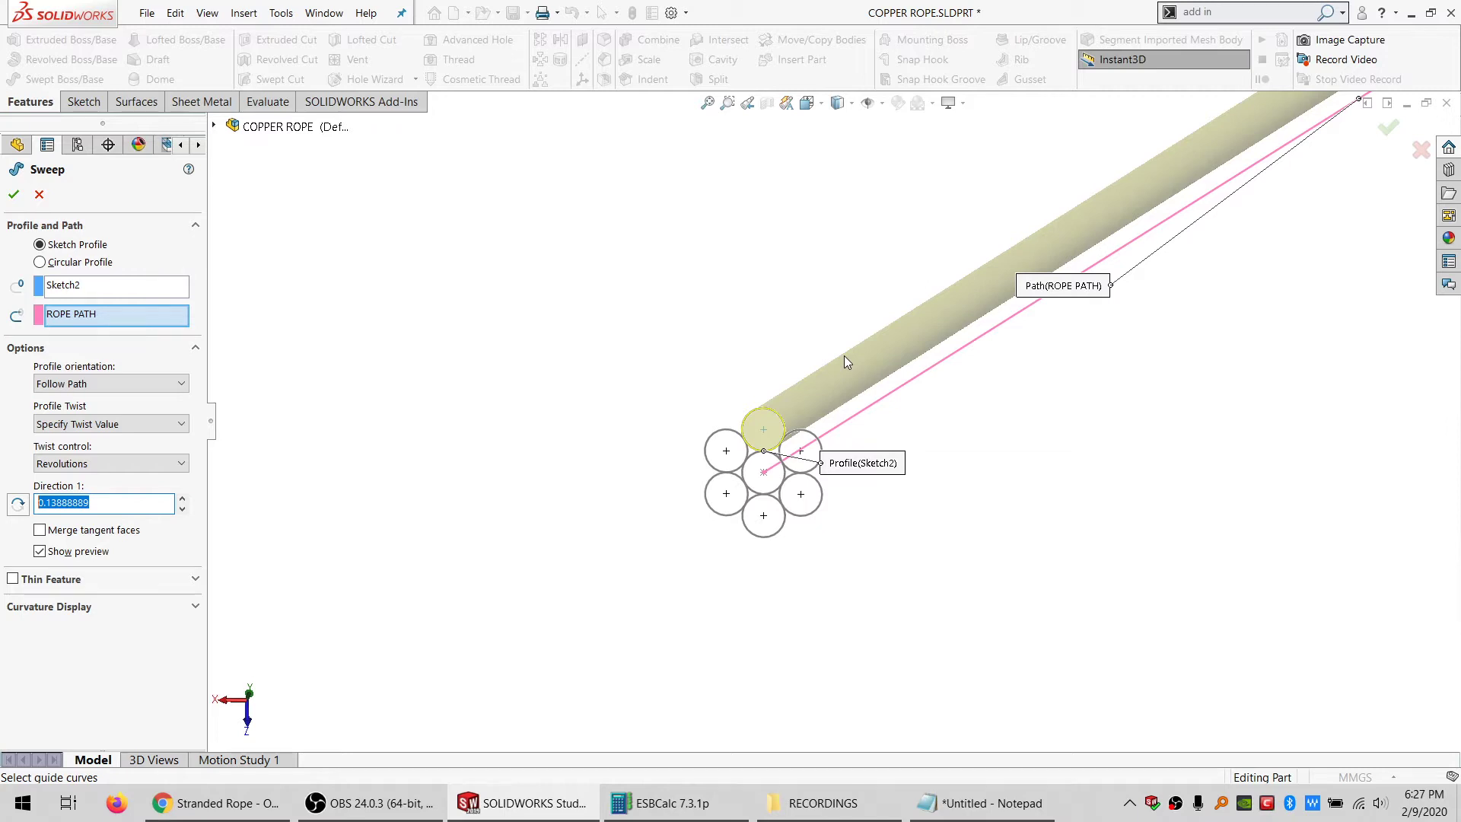
pyautogui.write('6')
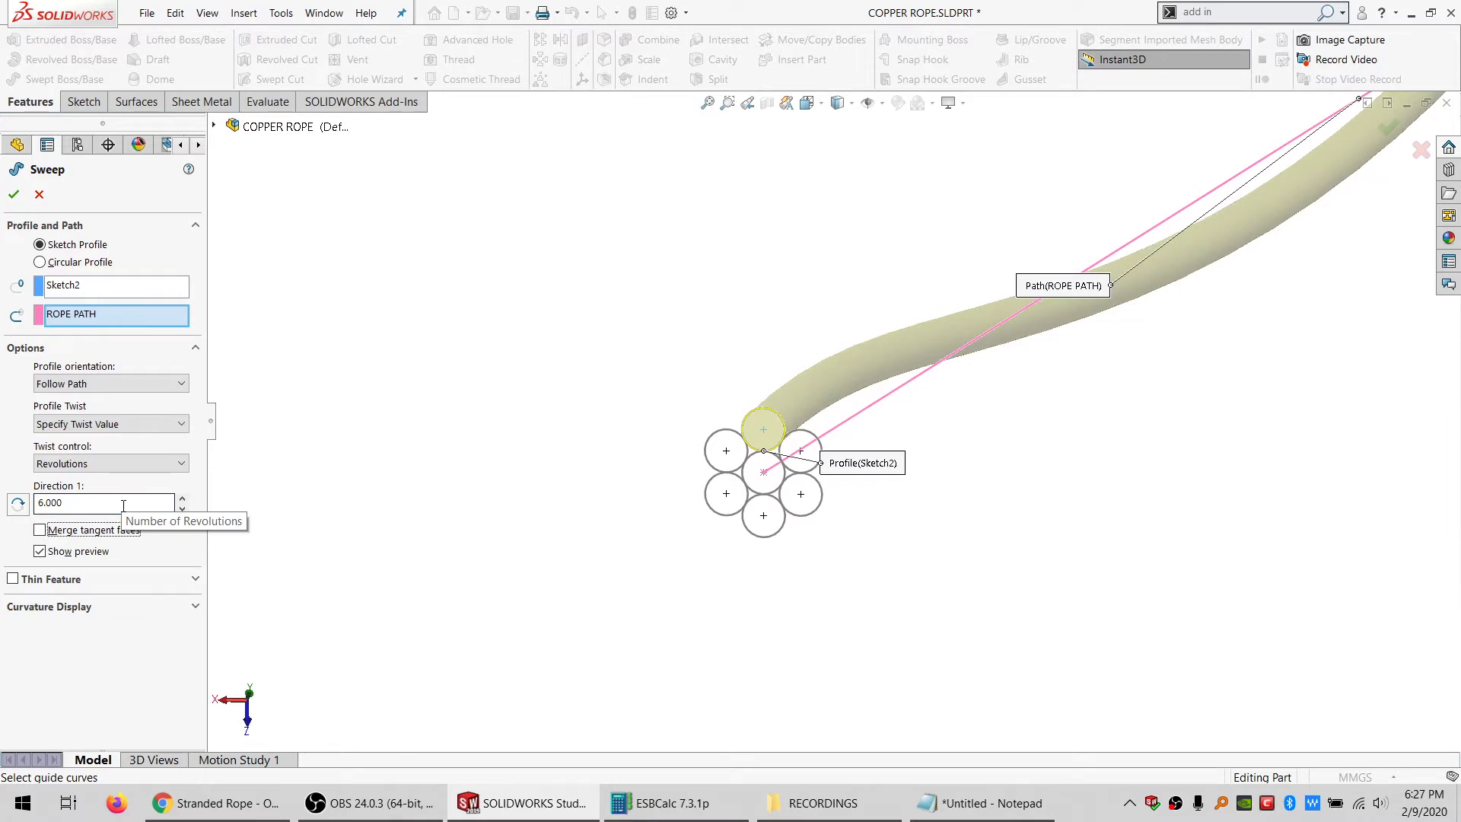
# Accept the first twisted sweep and convert the right outer circle into a new Plane2 sketch
pyautogui.click(14, 194)
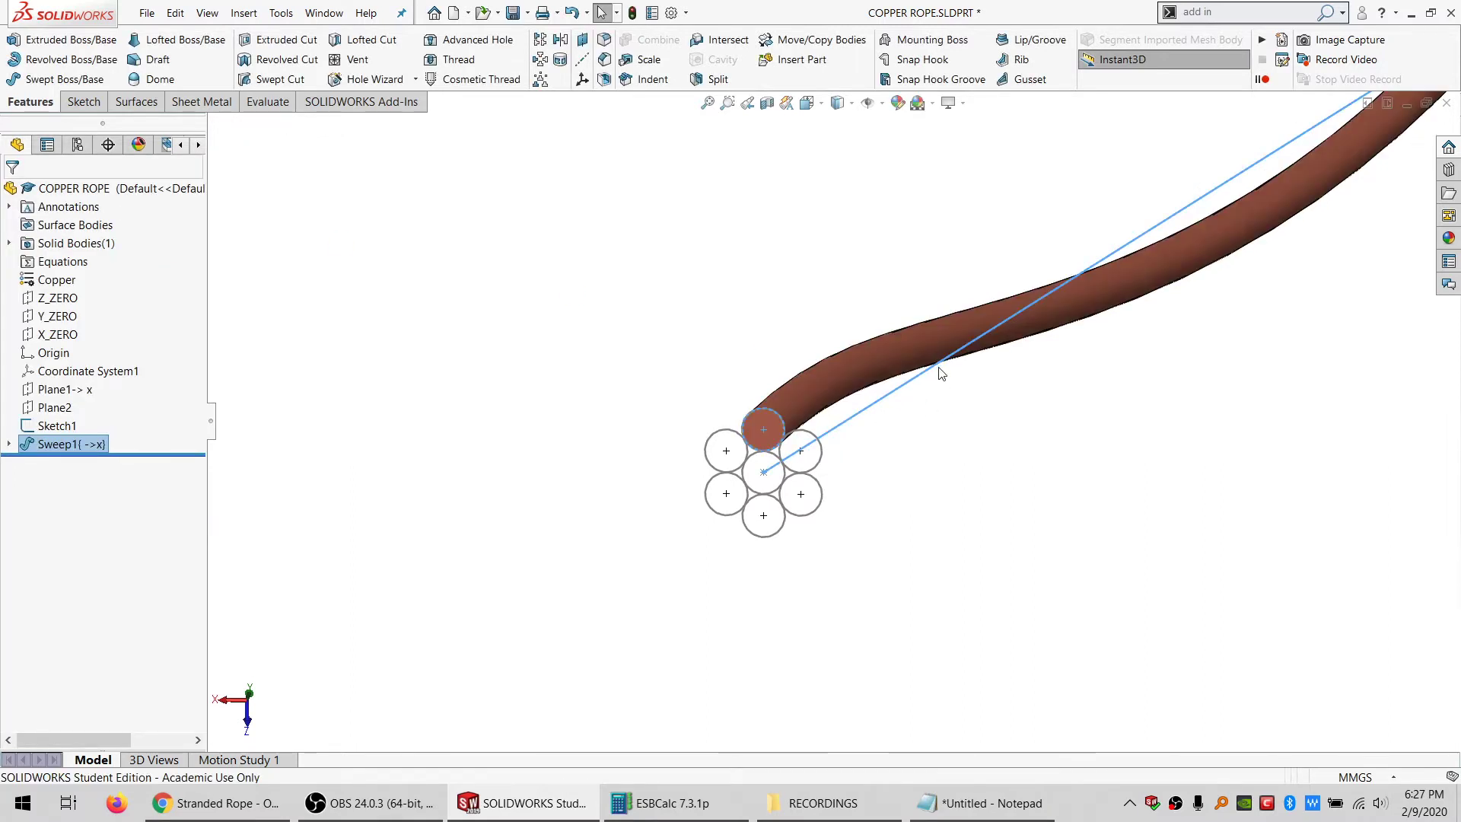
pyautogui.click(55, 407)
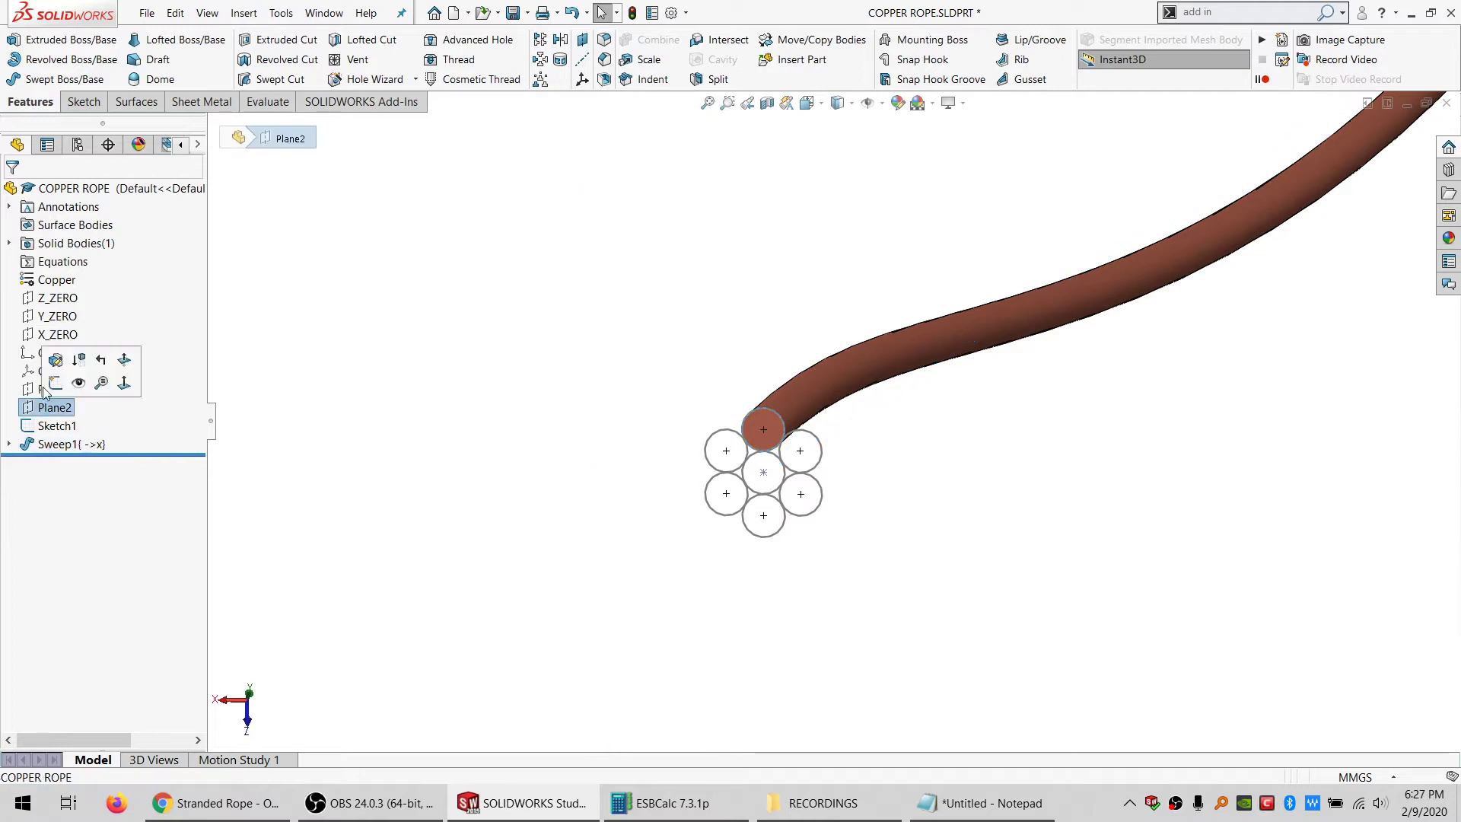
pyautogui.click(82, 101)
pyautogui.click(14, 38)
pyautogui.click(815, 443)
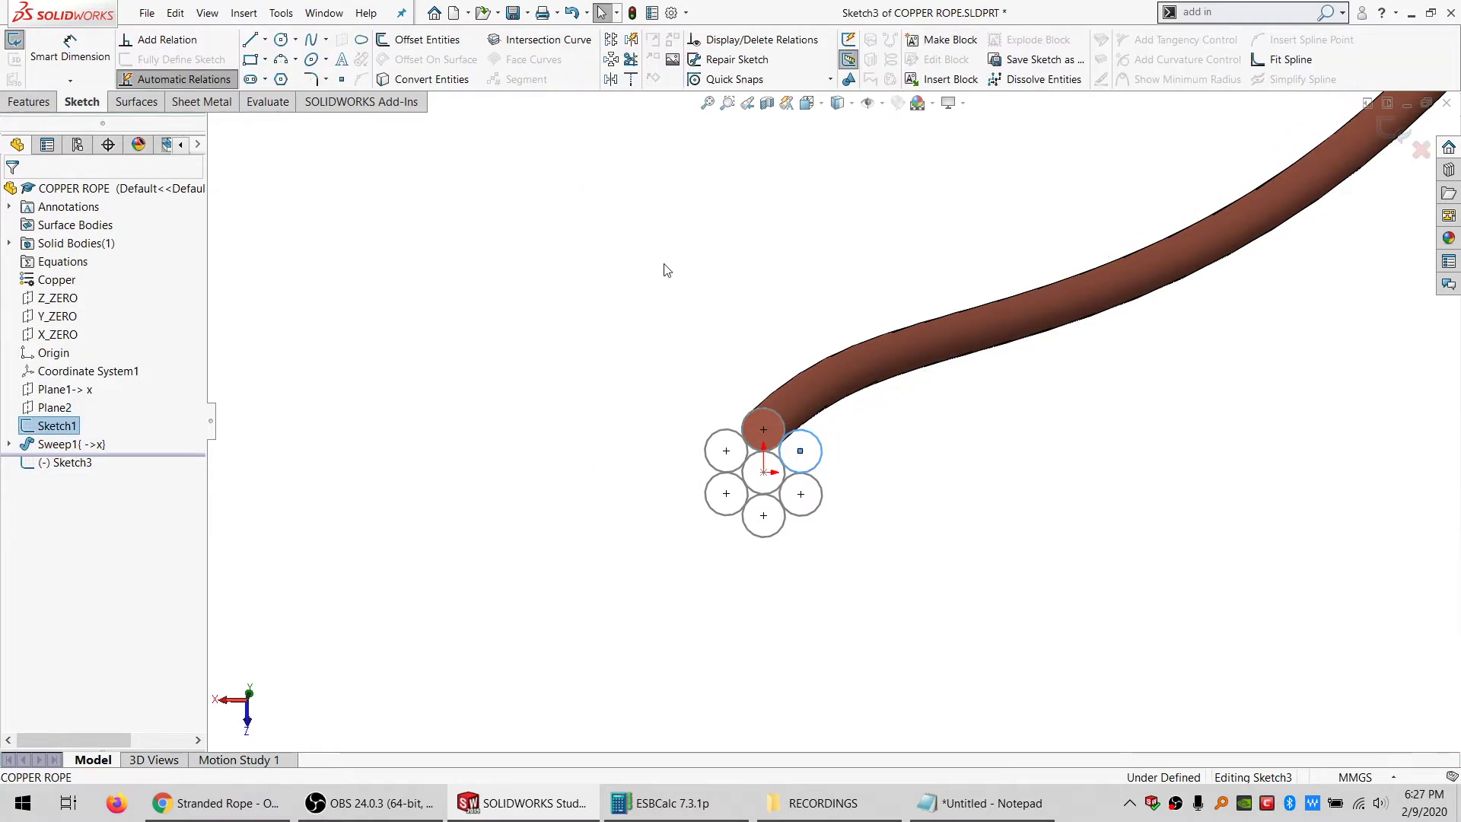
pyautogui.click(432, 79)
pyautogui.click(13, 38)
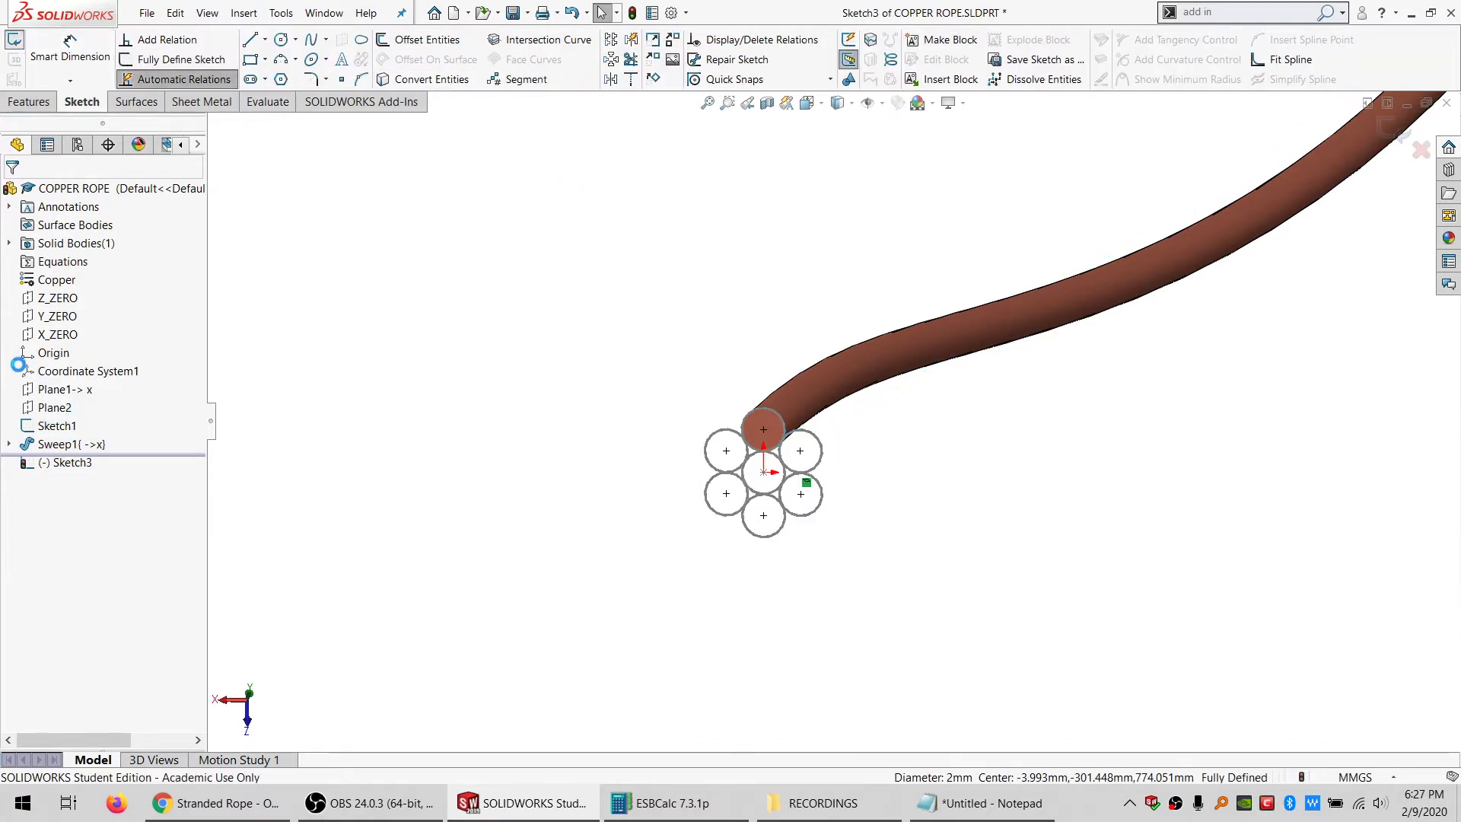
# Sweep the new profile along ROPE PATH with a 6-revolution twist as Sweep2
pyautogui.click(9, 445)
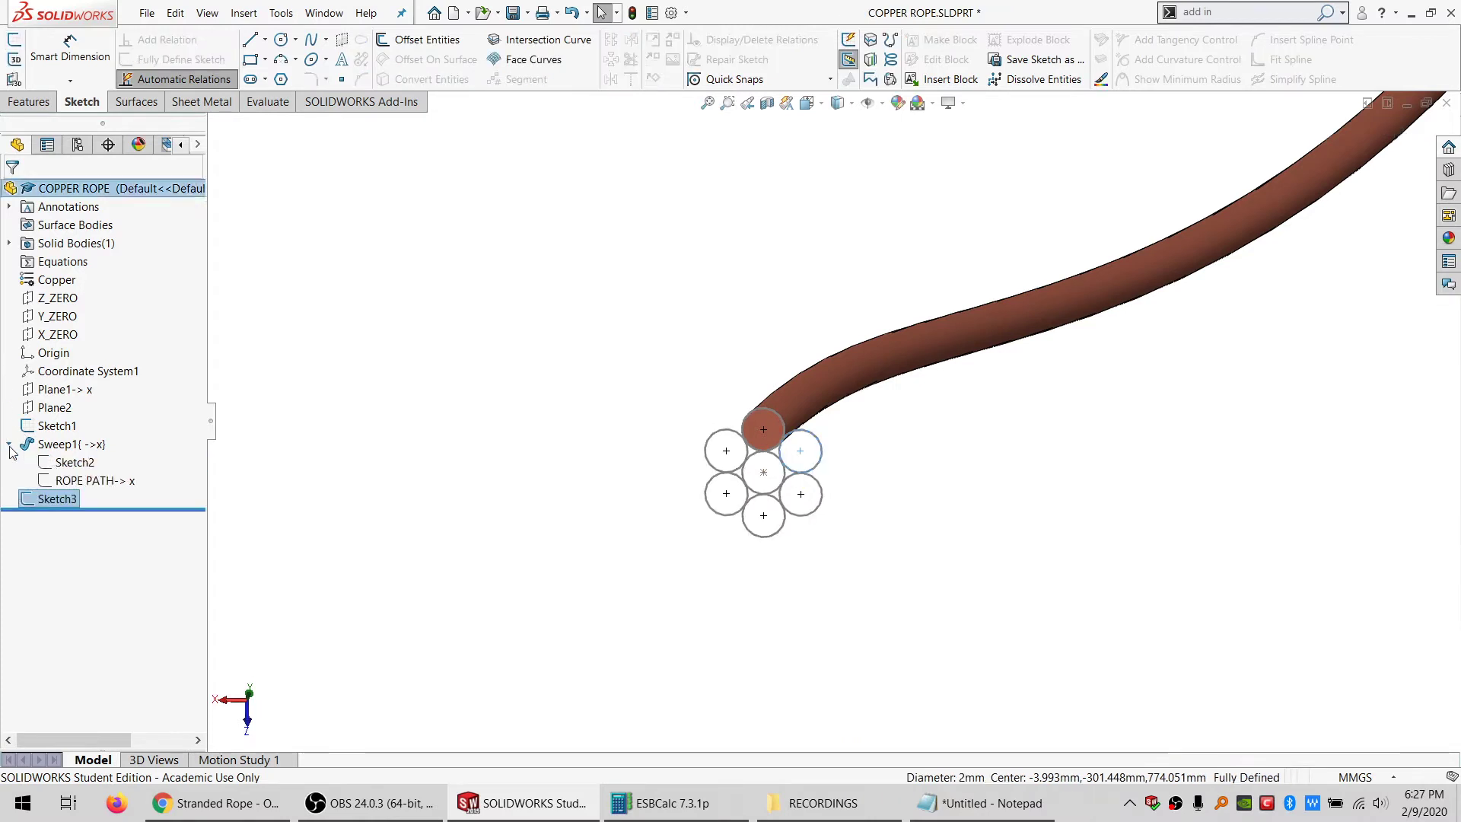
pyautogui.keyDown('ctrl'); pyautogui.click(90, 480); pyautogui.keyUp('ctrl')
pyautogui.click(51, 100)
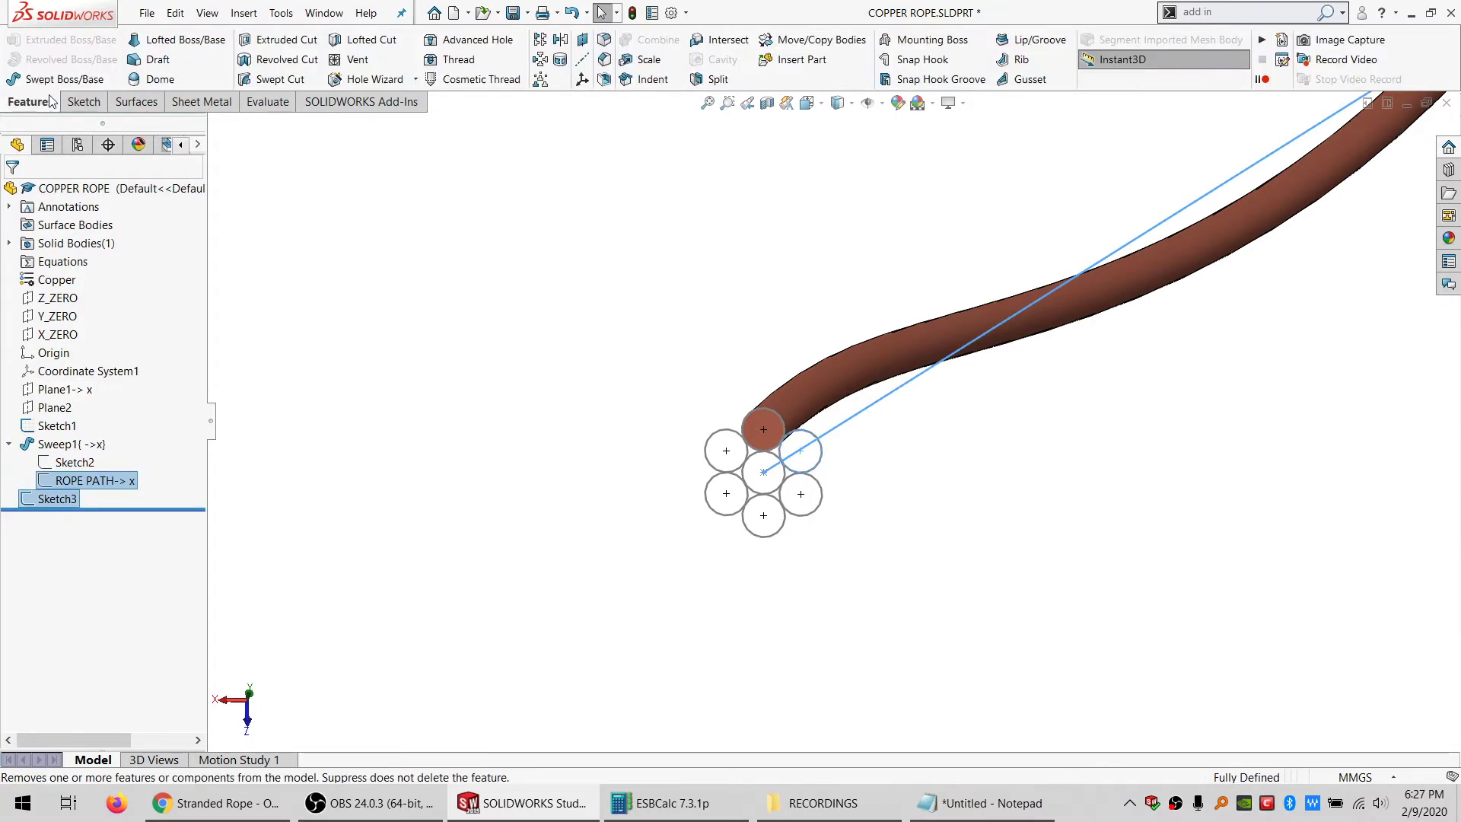
pyautogui.click(65, 79)
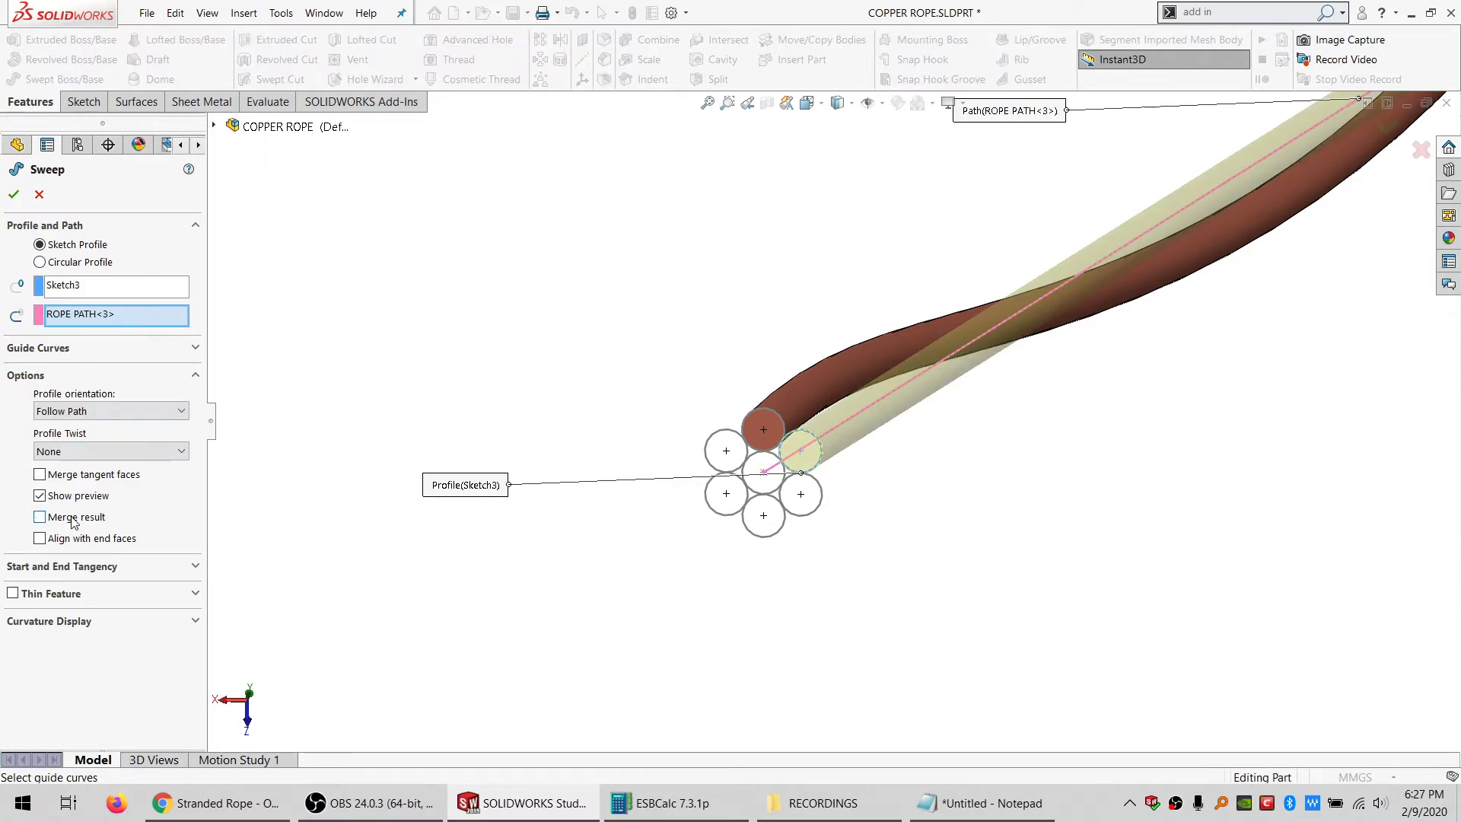
pyautogui.click(108, 450)
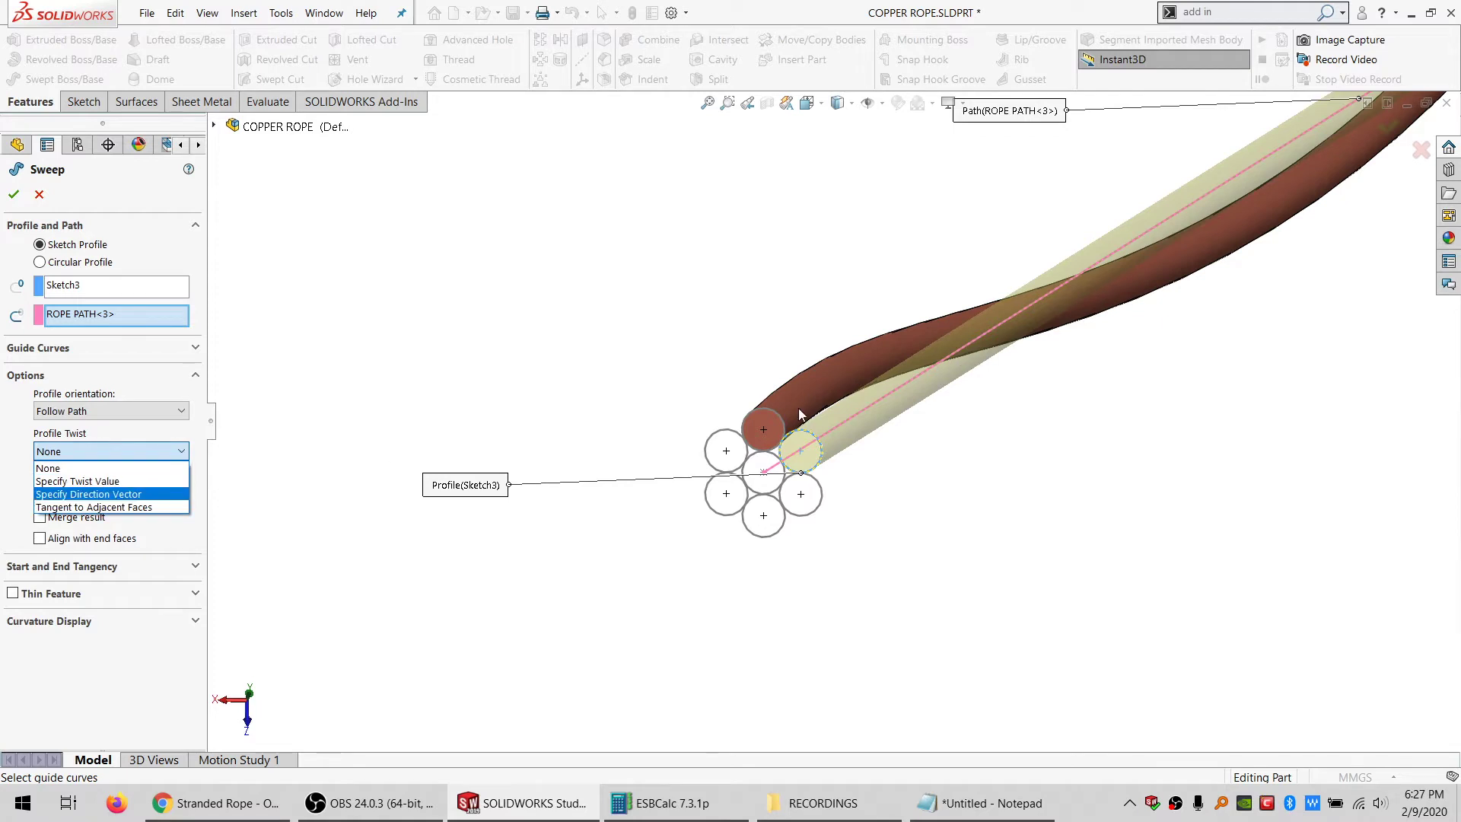
pyautogui.click(97, 482)
pyautogui.click(76, 465)
pyautogui.click(61, 500)
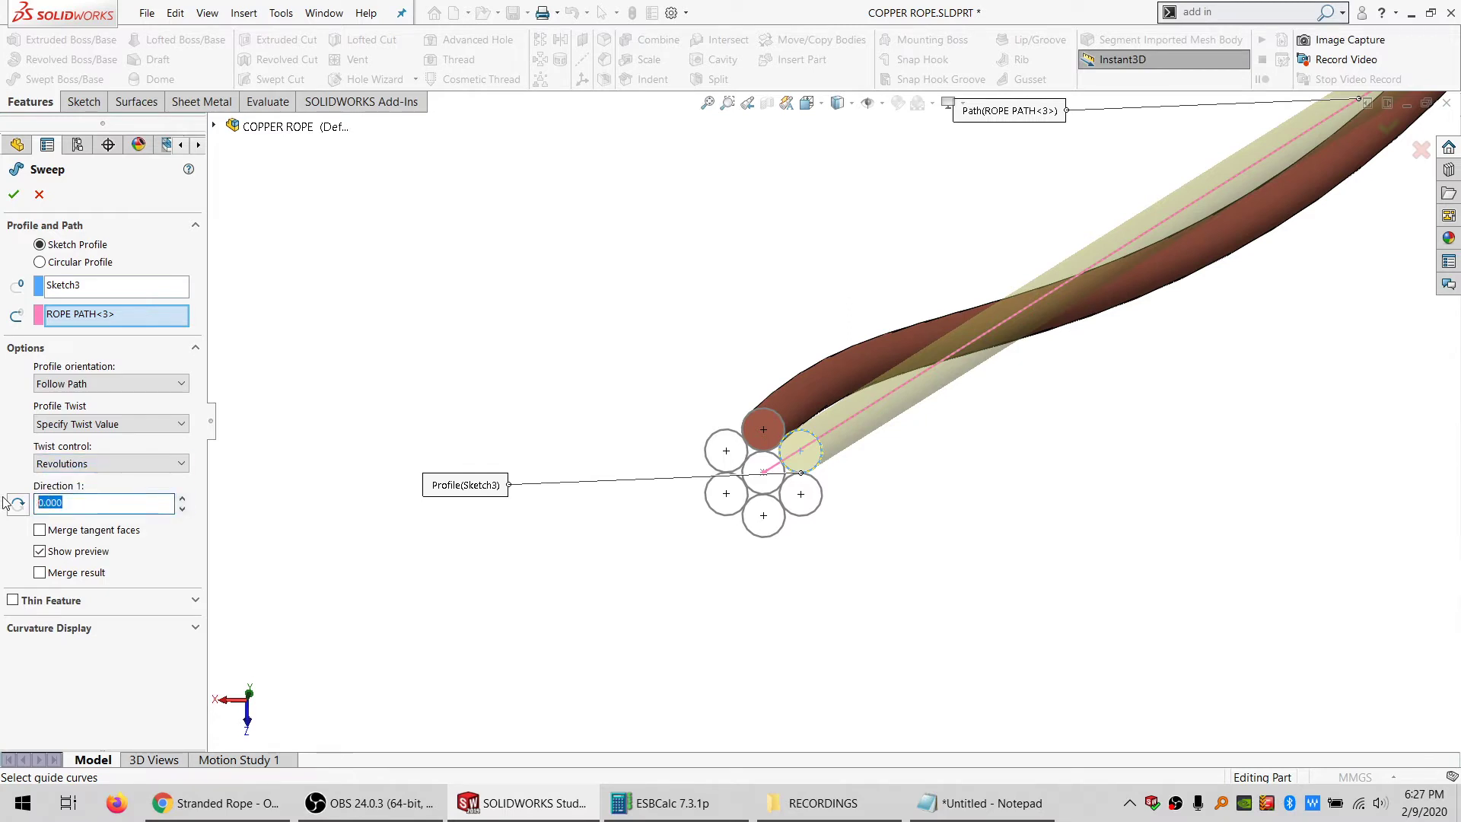
pyautogui.write('6')
pyautogui.press('Return')
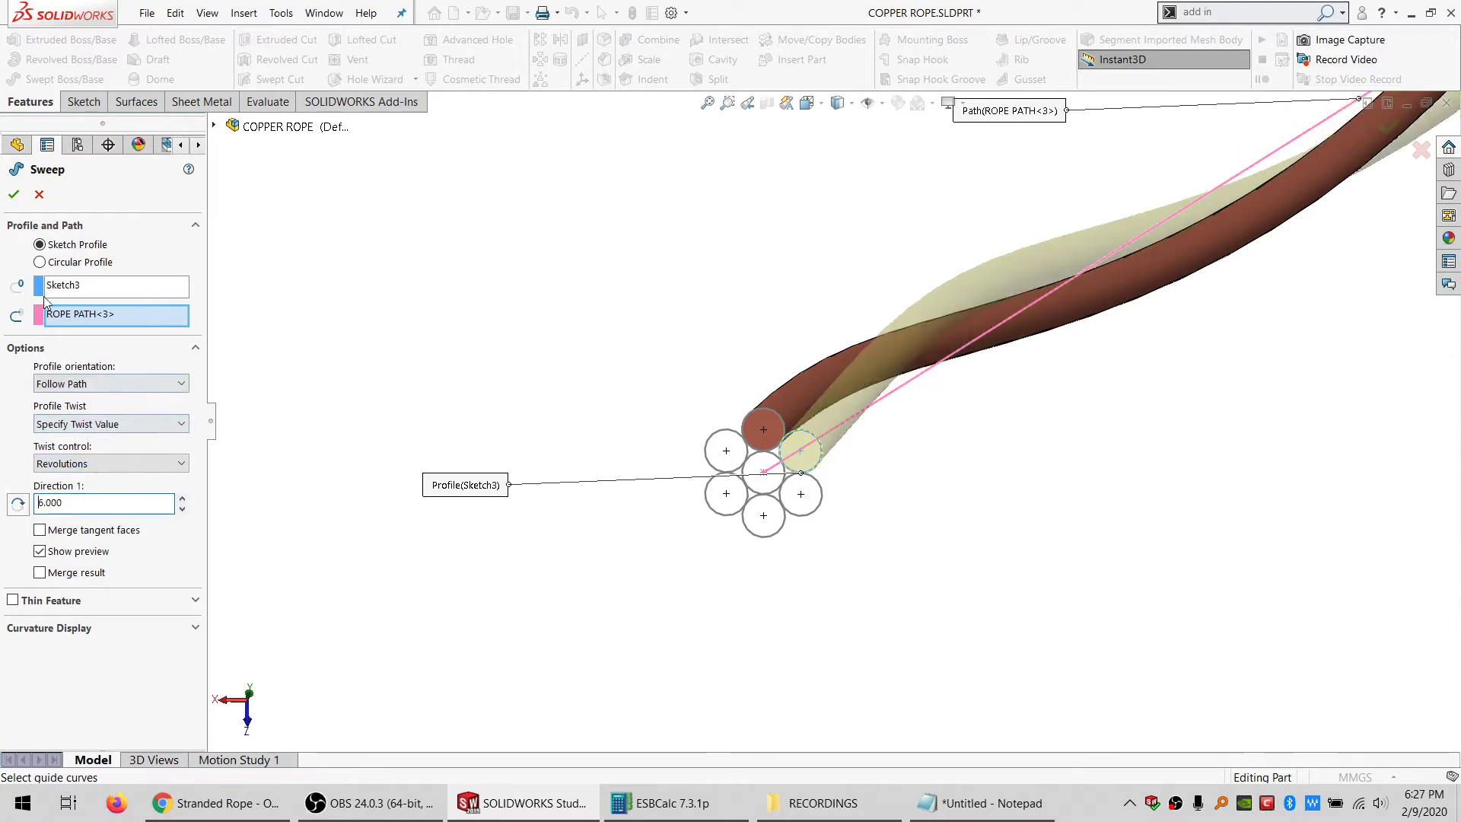
pyautogui.click(15, 194)
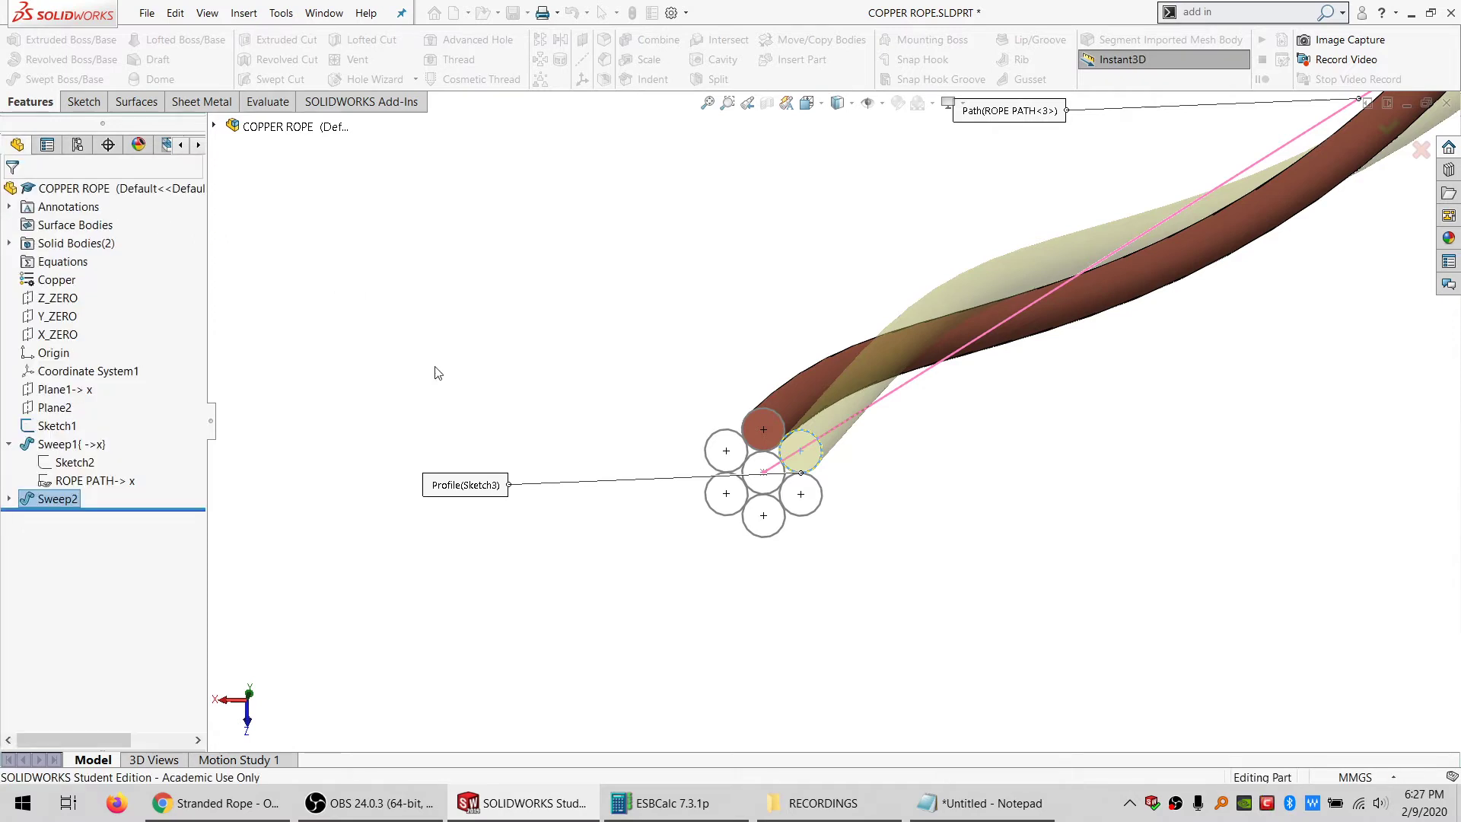
pyautogui.click(54, 407)
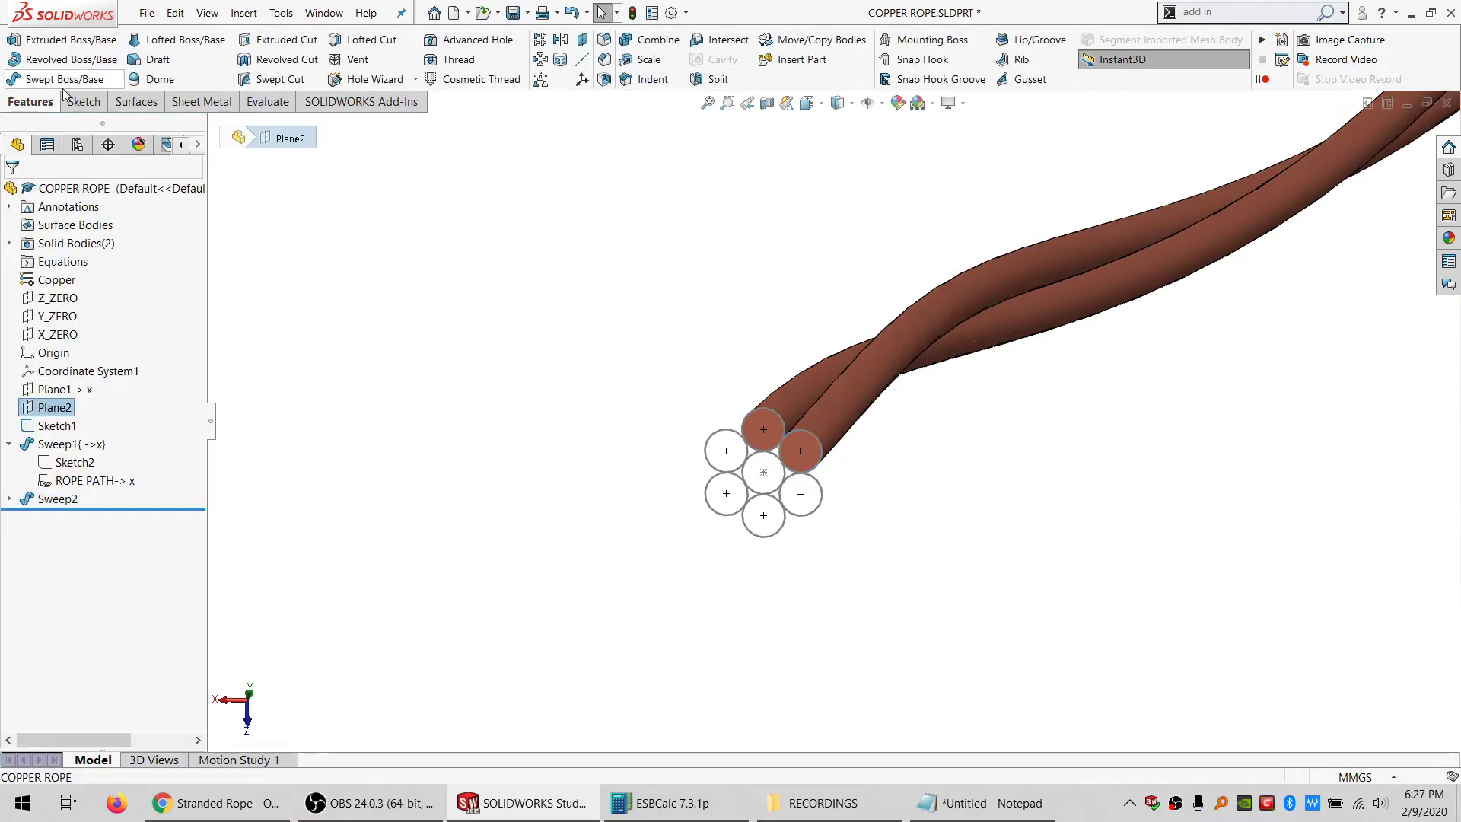
# Sketch a profile on Plane2 by converting the right outer circle
pyautogui.click(82, 101)
pyautogui.click(15, 45)
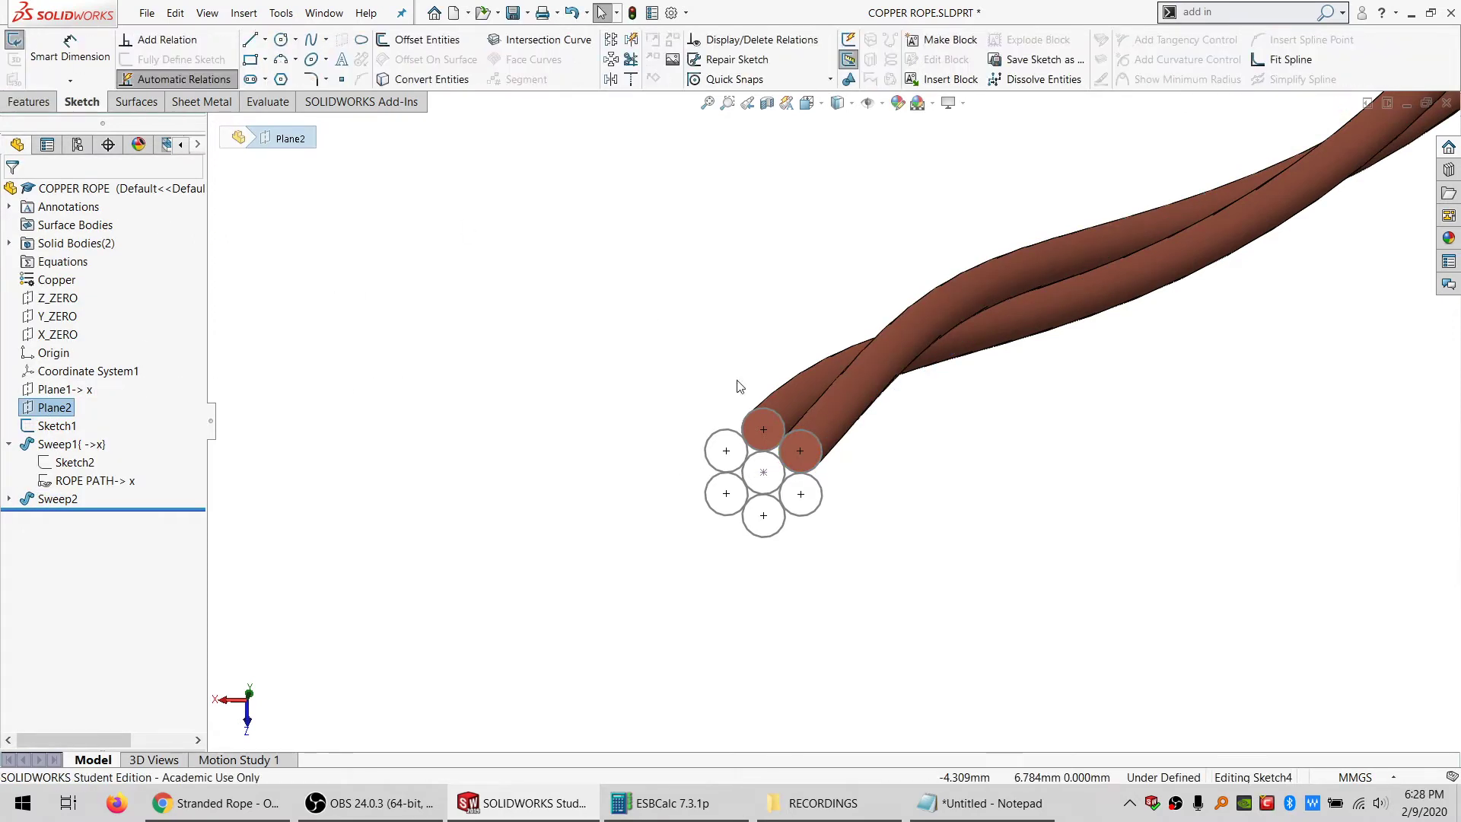
pyautogui.click(816, 508)
pyautogui.click(414, 80)
pyautogui.click(14, 40)
# Sweep that profile along ROPE PATH as a separate body with a 6-revolution twist
pyautogui.click(60, 517)
pyautogui.keyDown('ctrl'); pyautogui.click(83, 481); pyautogui.keyUp('ctrl')
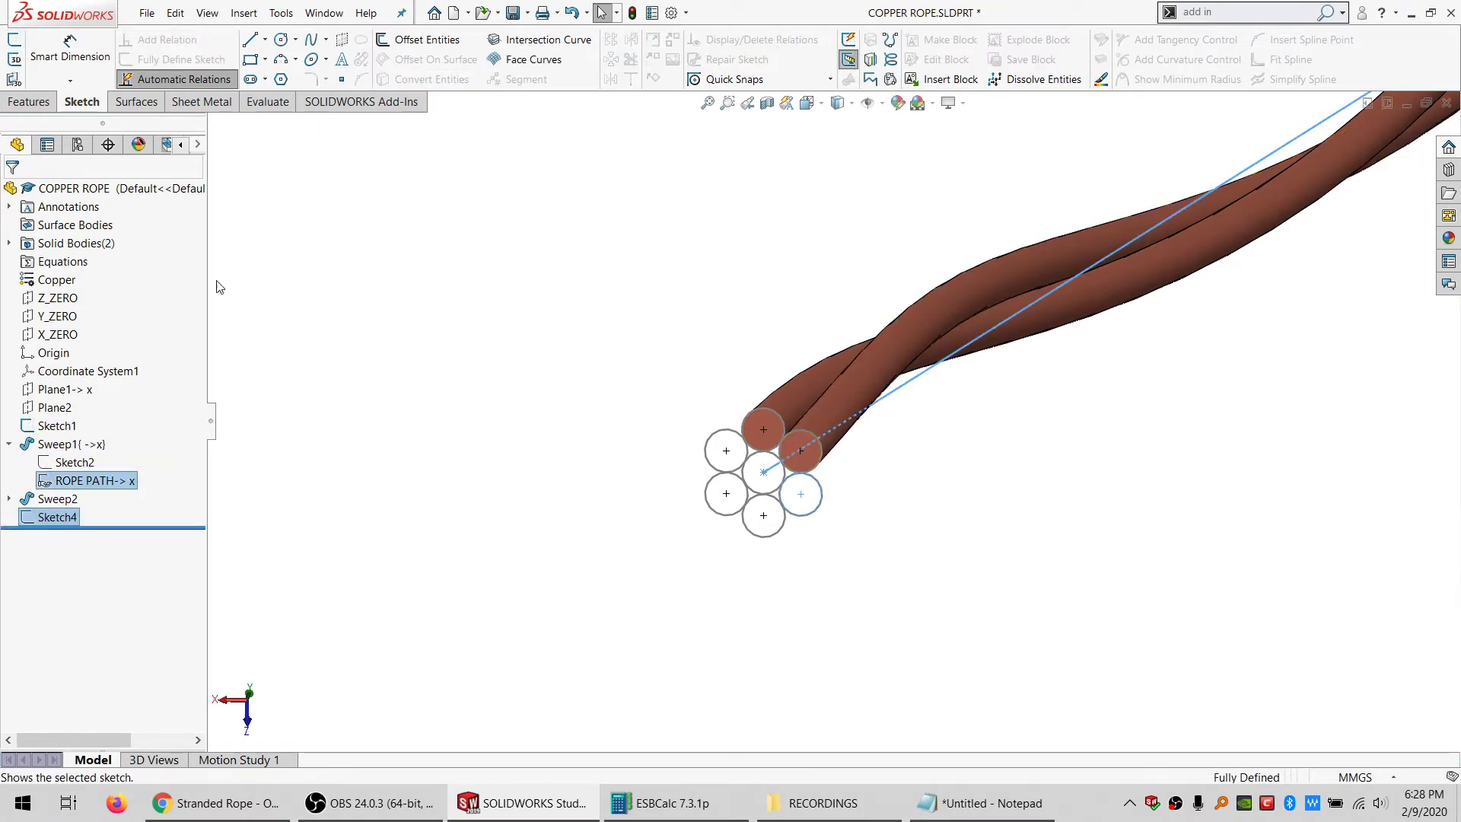
pyautogui.click(29, 101)
pyautogui.click(83, 79)
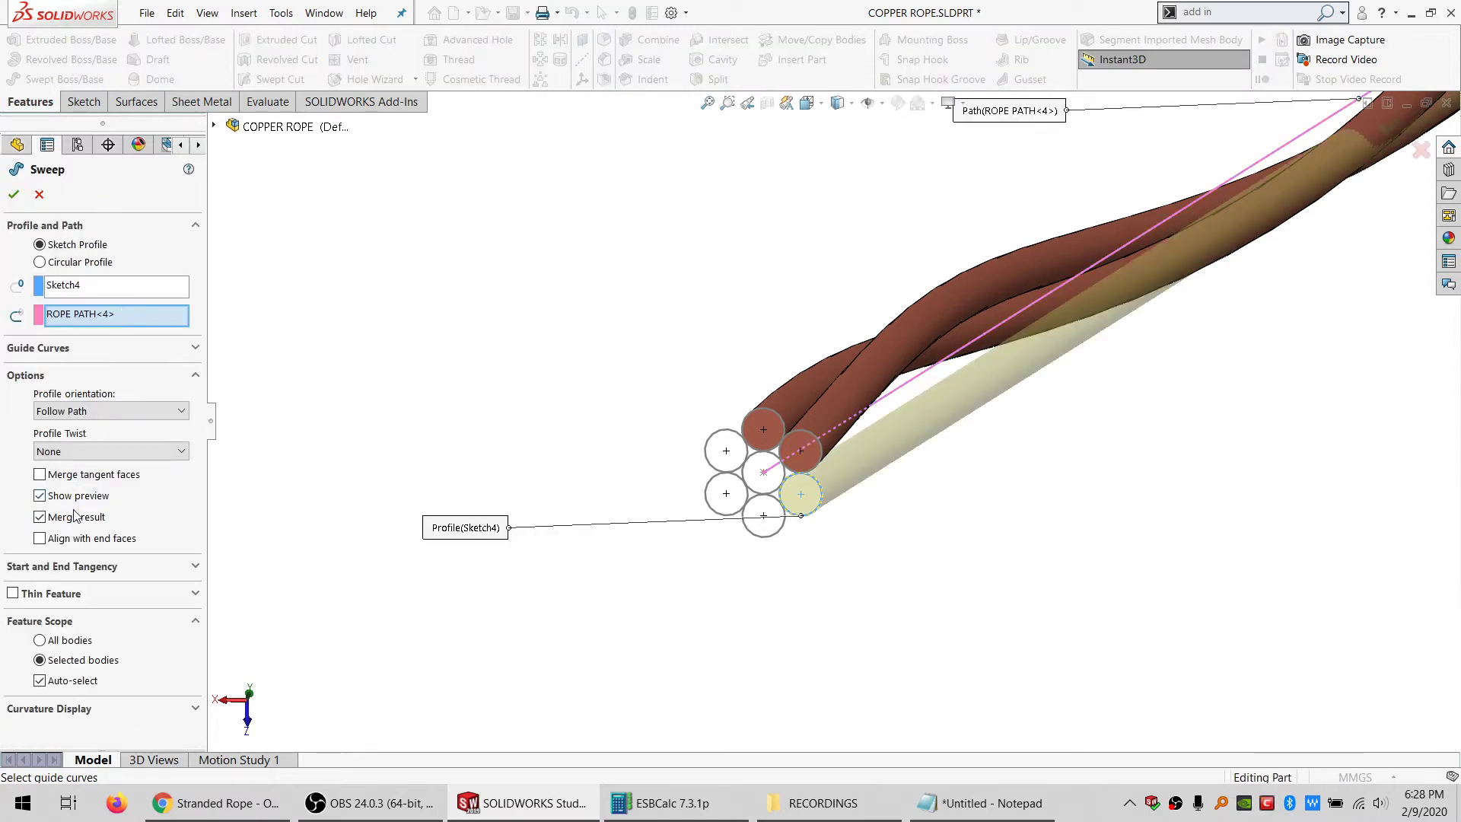
pyautogui.click(76, 520)
pyautogui.click(82, 452)
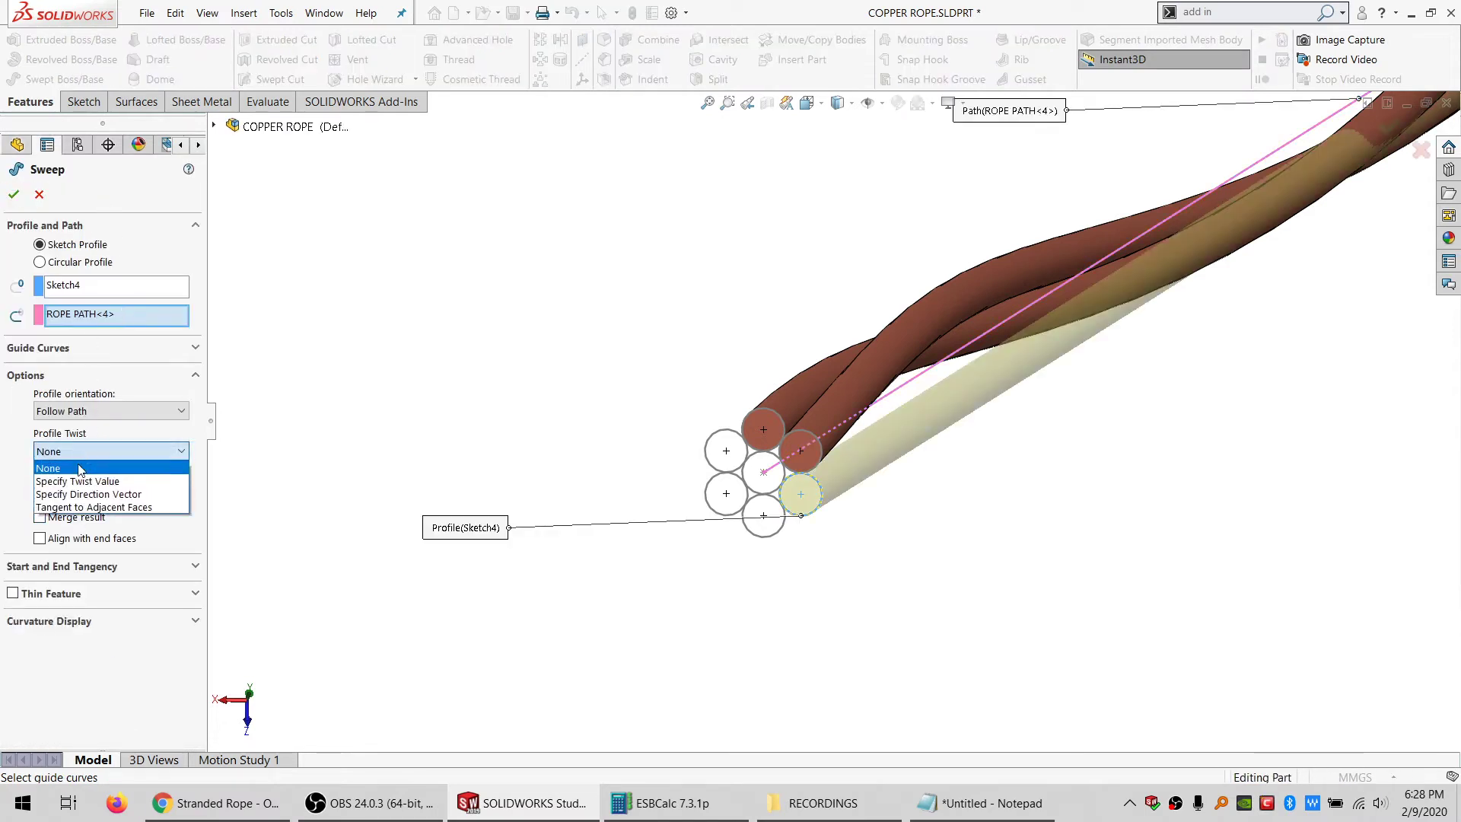
pyautogui.click(80, 485)
pyautogui.click(76, 472)
pyautogui.click(76, 505)
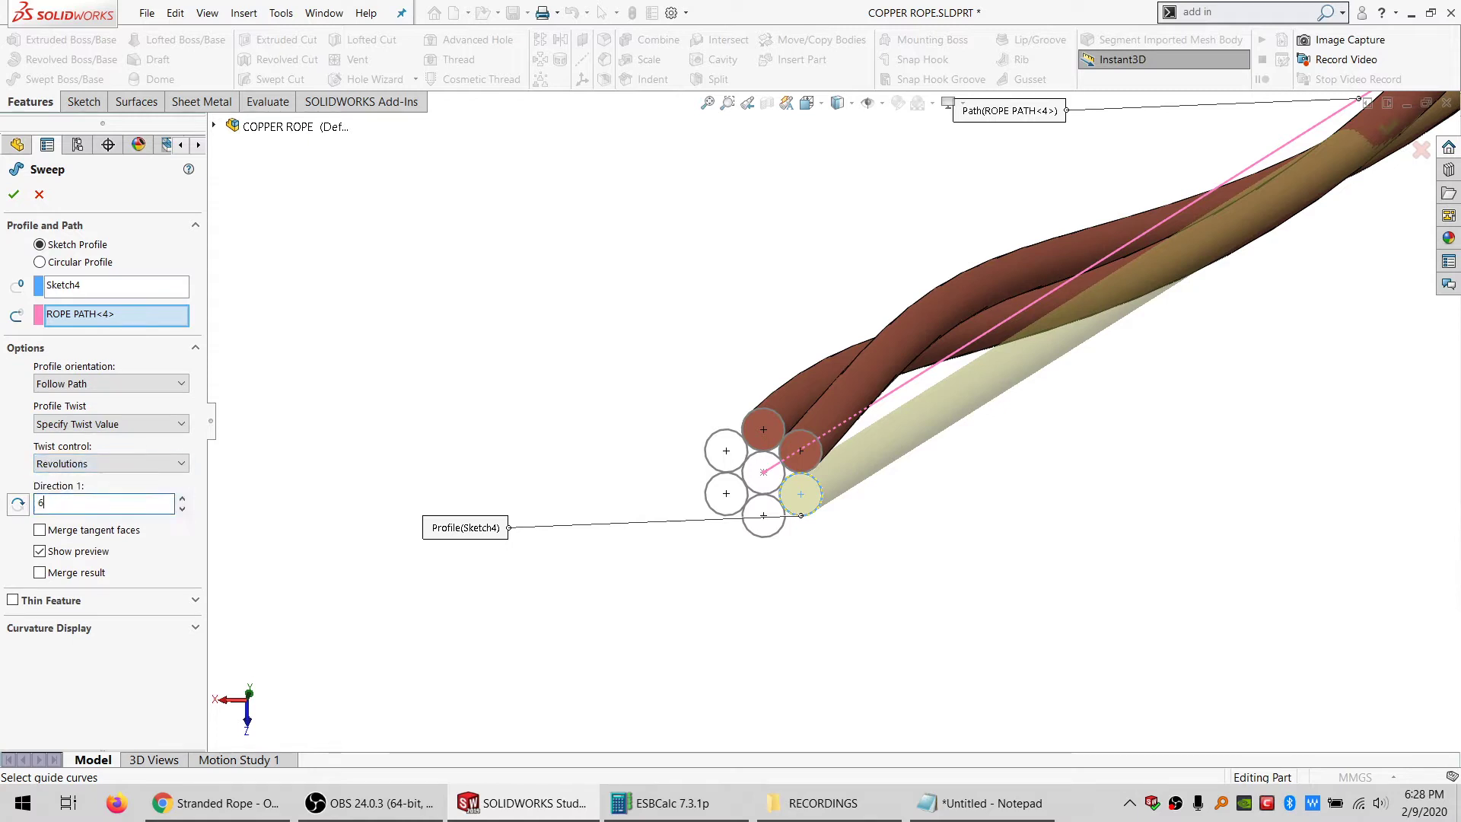
pyautogui.press('Return')
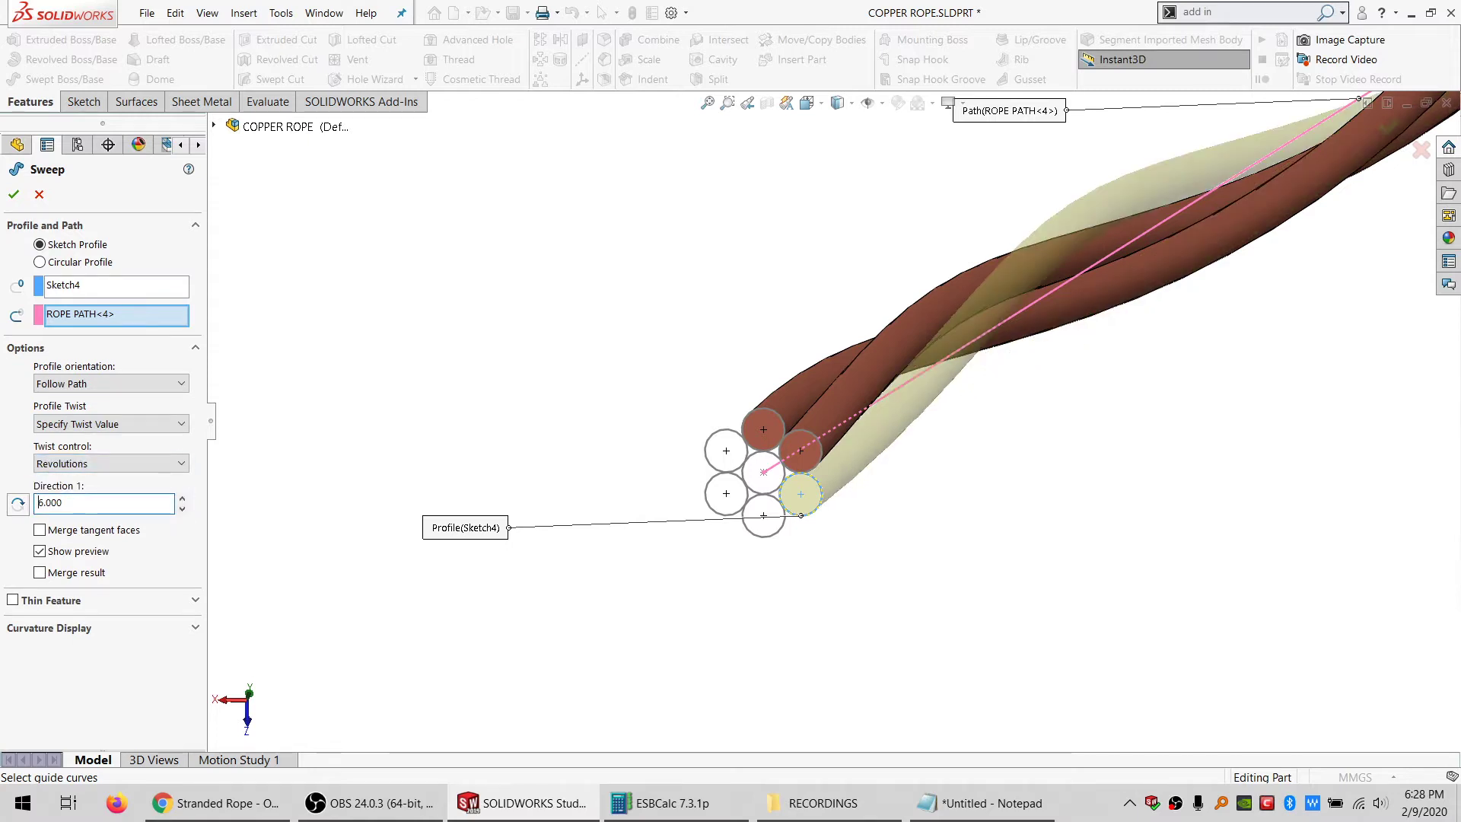
pyautogui.click(16, 195)
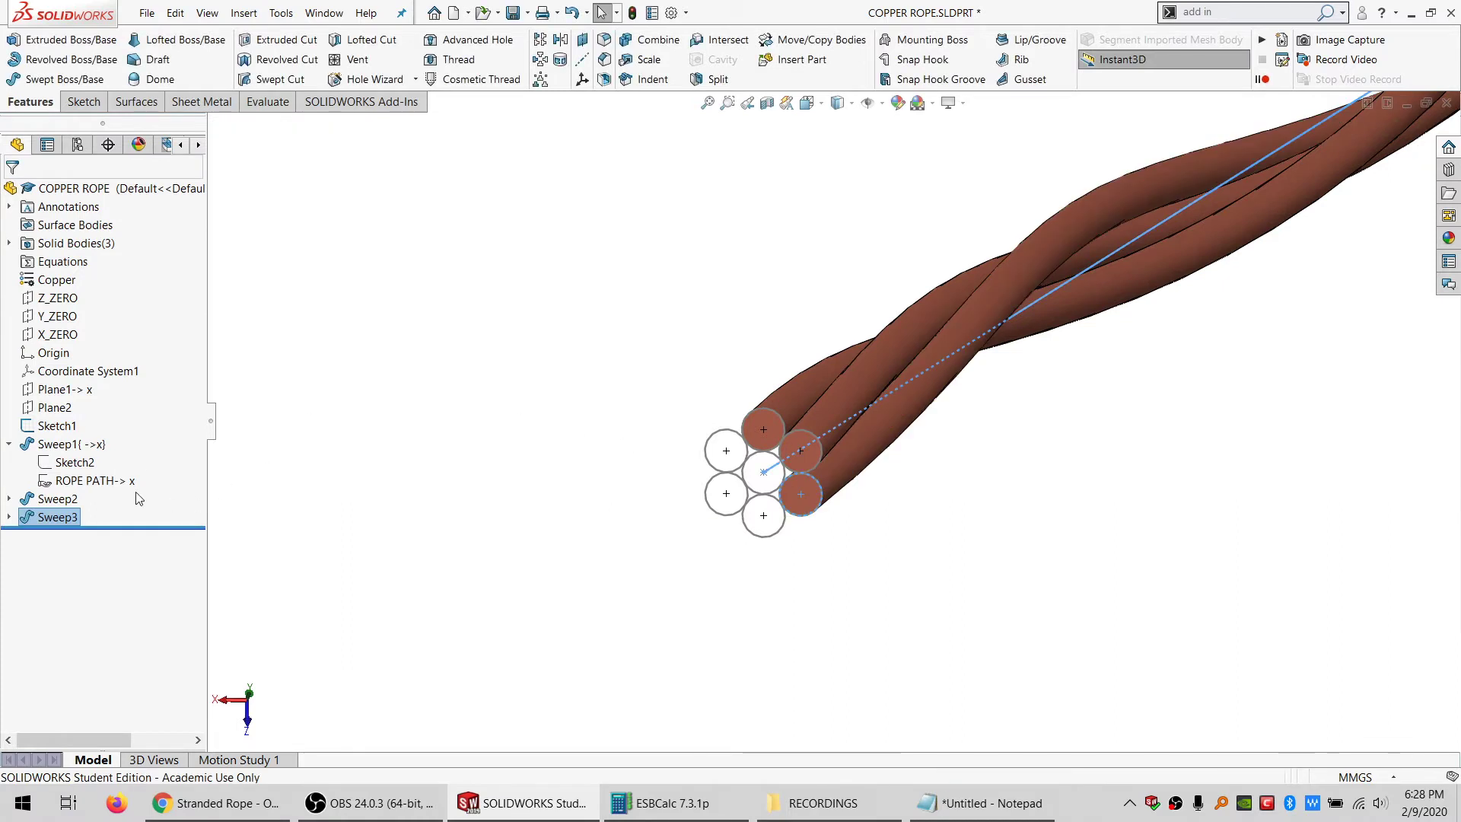
# Sketch a profile on Plane2 by converting the bottom outer circle
pyautogui.click(54, 407)
pyautogui.click(83, 101)
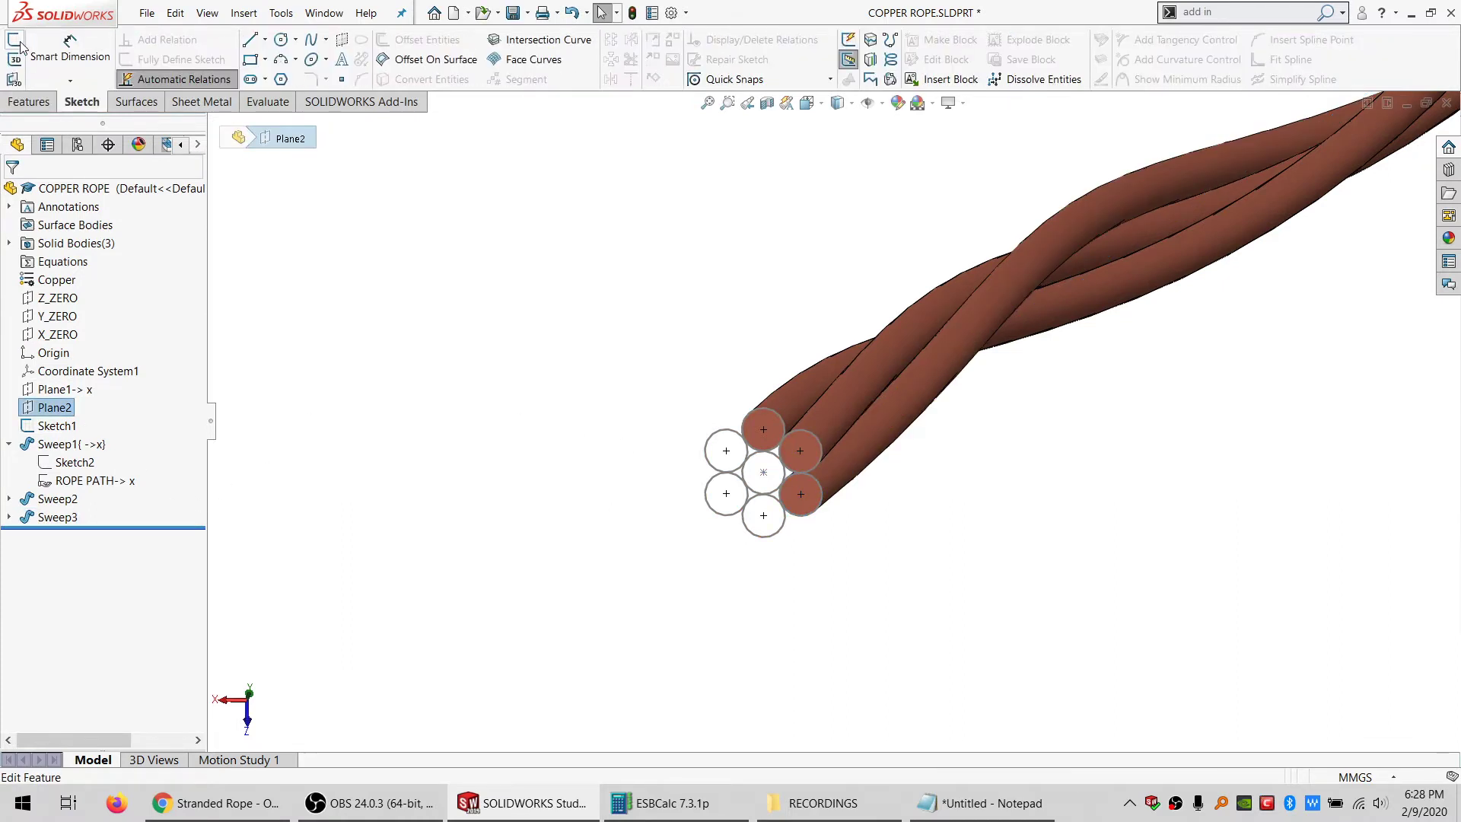
pyautogui.click(20, 45)
pyautogui.click(774, 532)
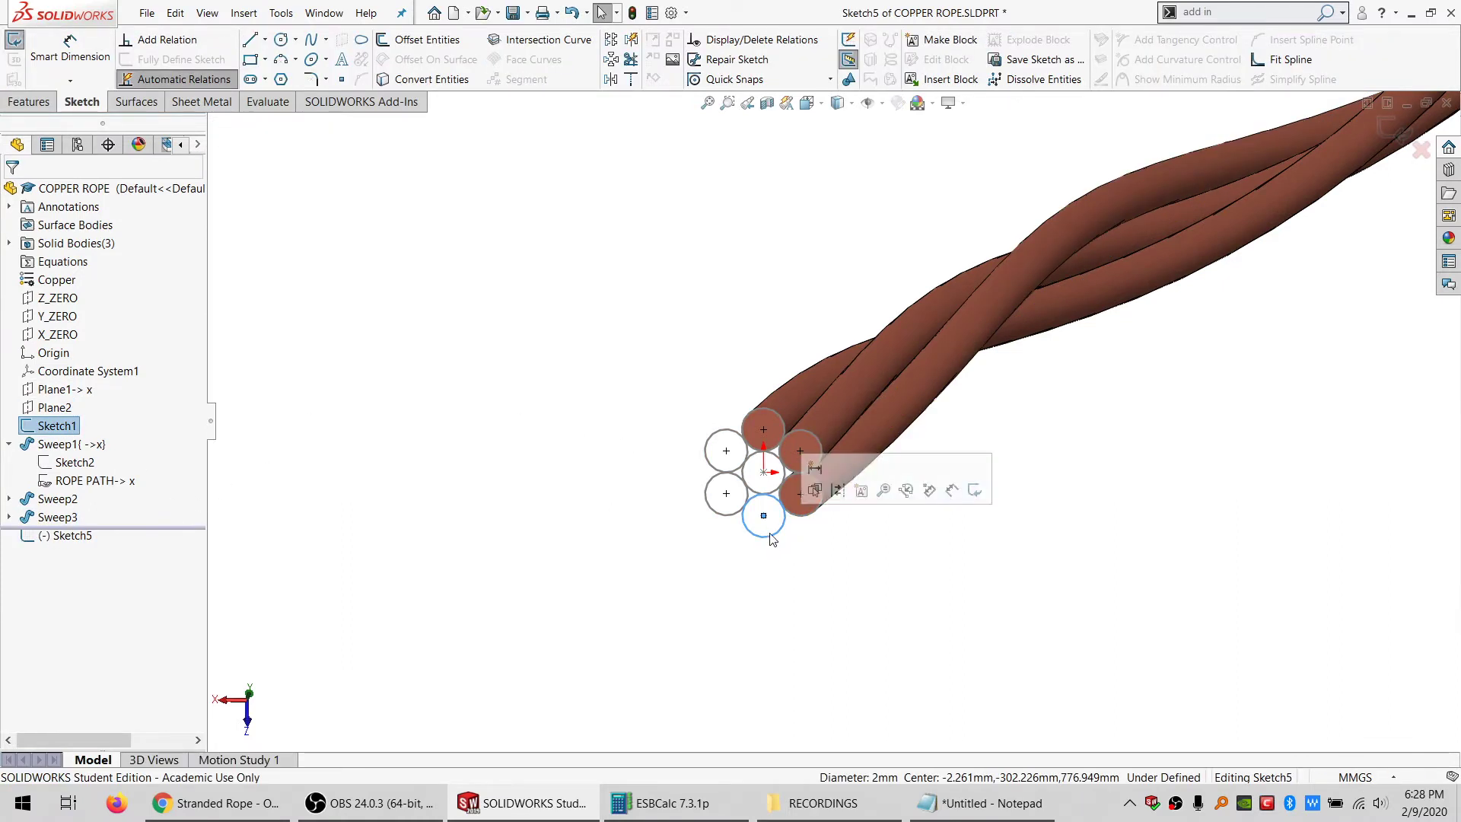
pyautogui.click(426, 82)
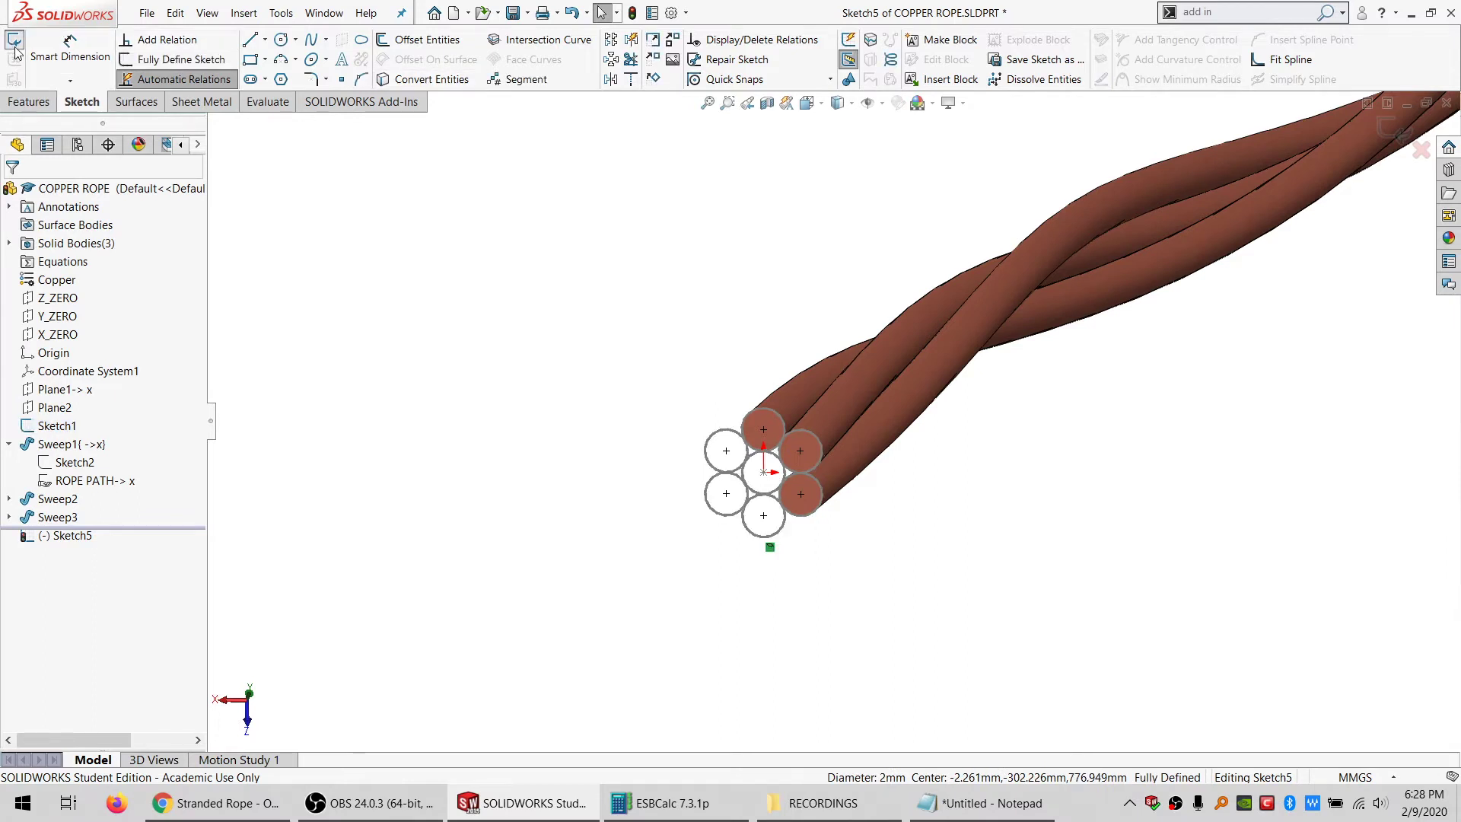
pyautogui.click(15, 43)
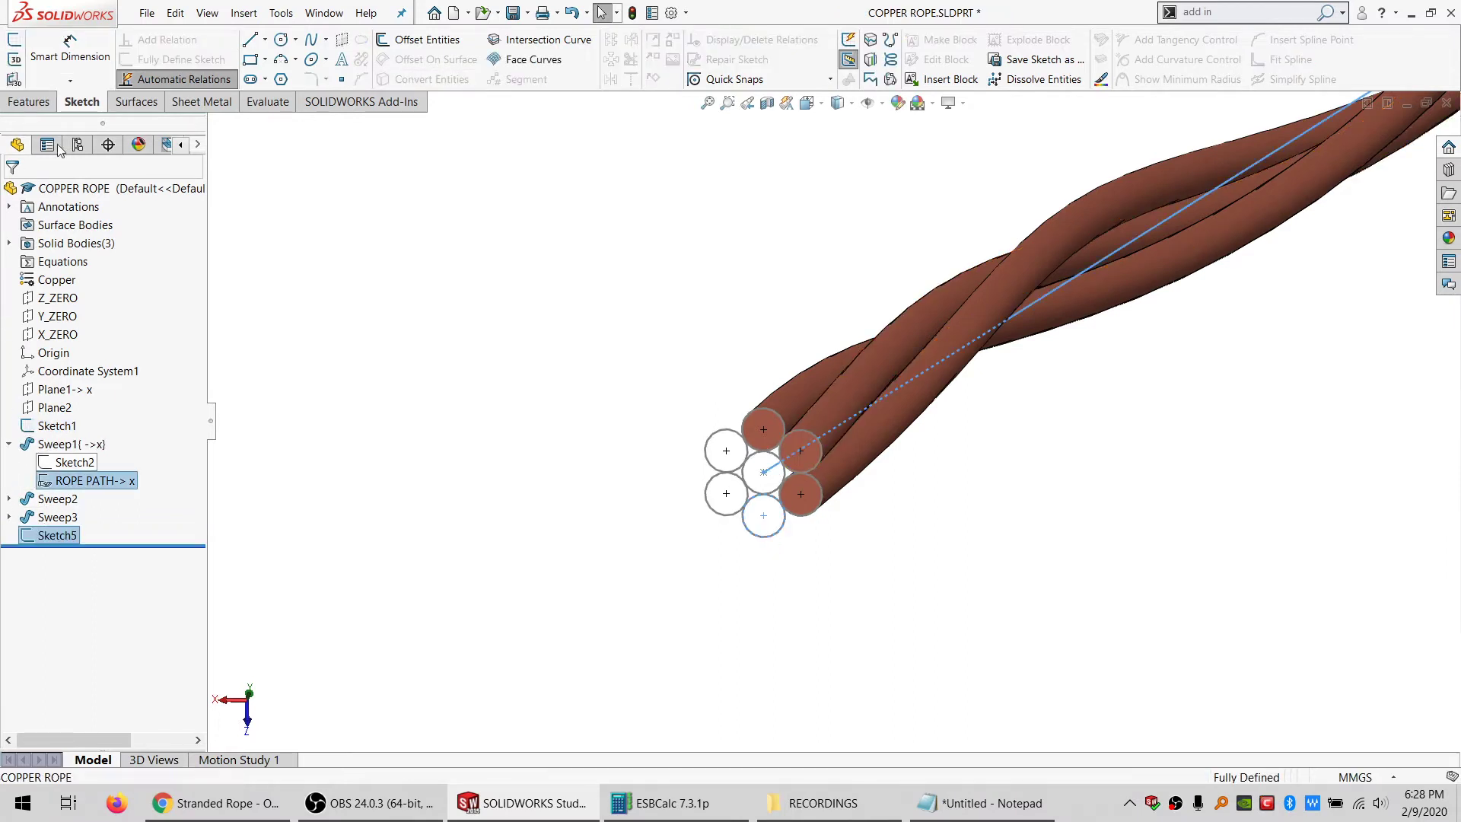
# Sweep the bottom-circle profile along ROPE PATH with a 6-revolution twist
pyautogui.click(31, 101)
pyautogui.click(54, 79)
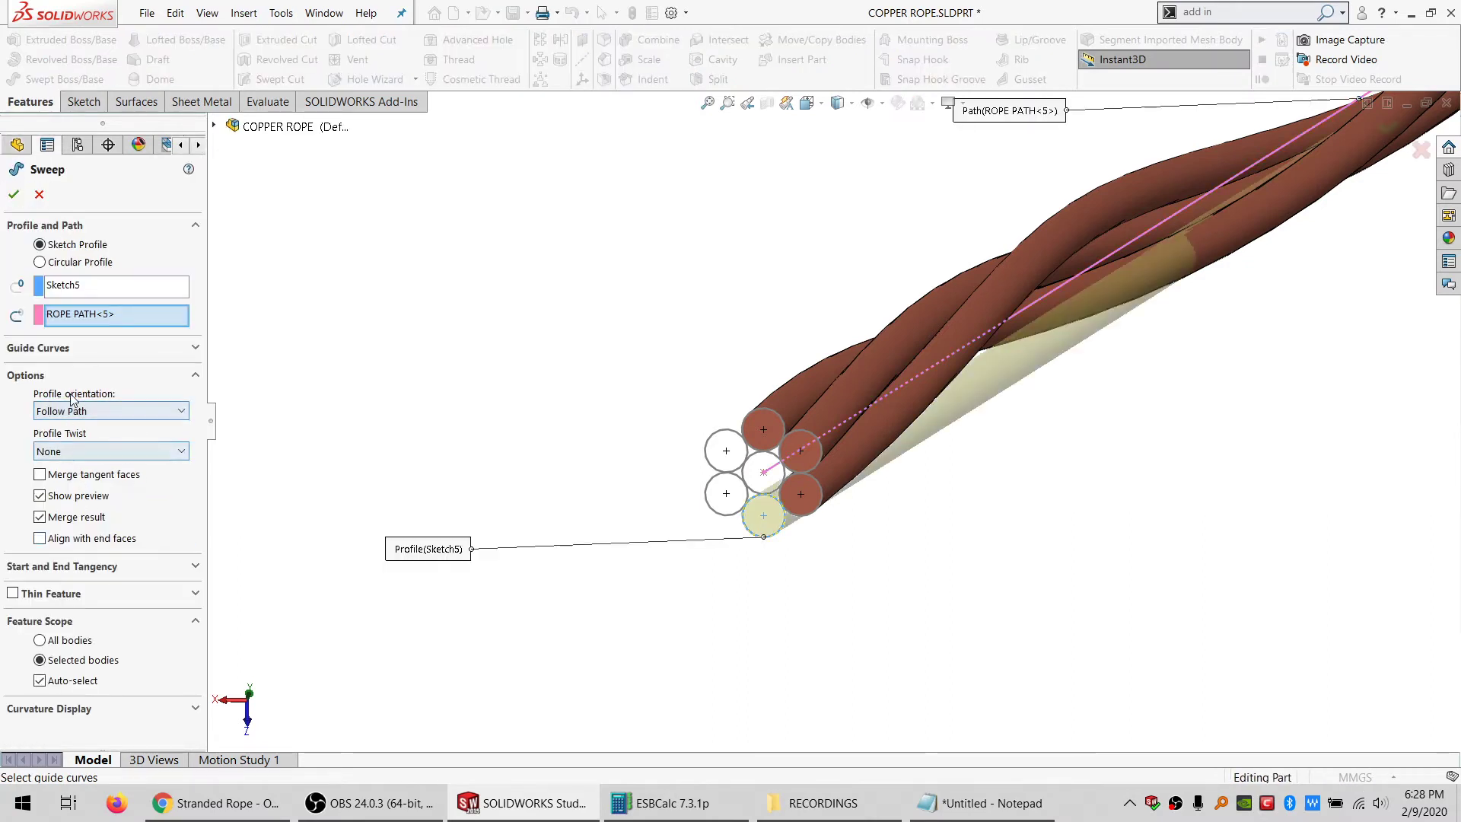
pyautogui.click(76, 451)
pyautogui.click(70, 481)
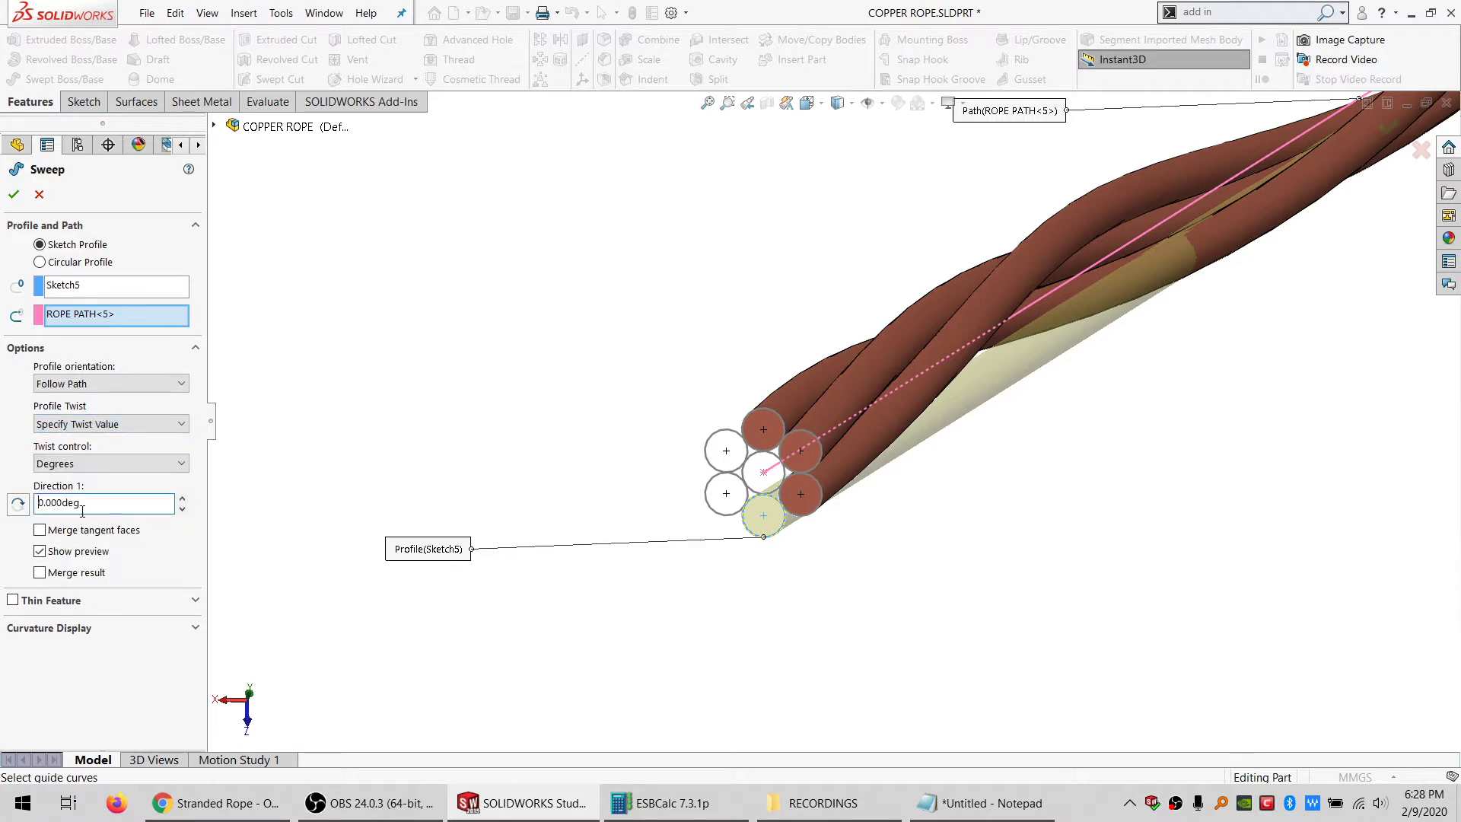
pyautogui.click(82, 464)
pyautogui.click(110, 498)
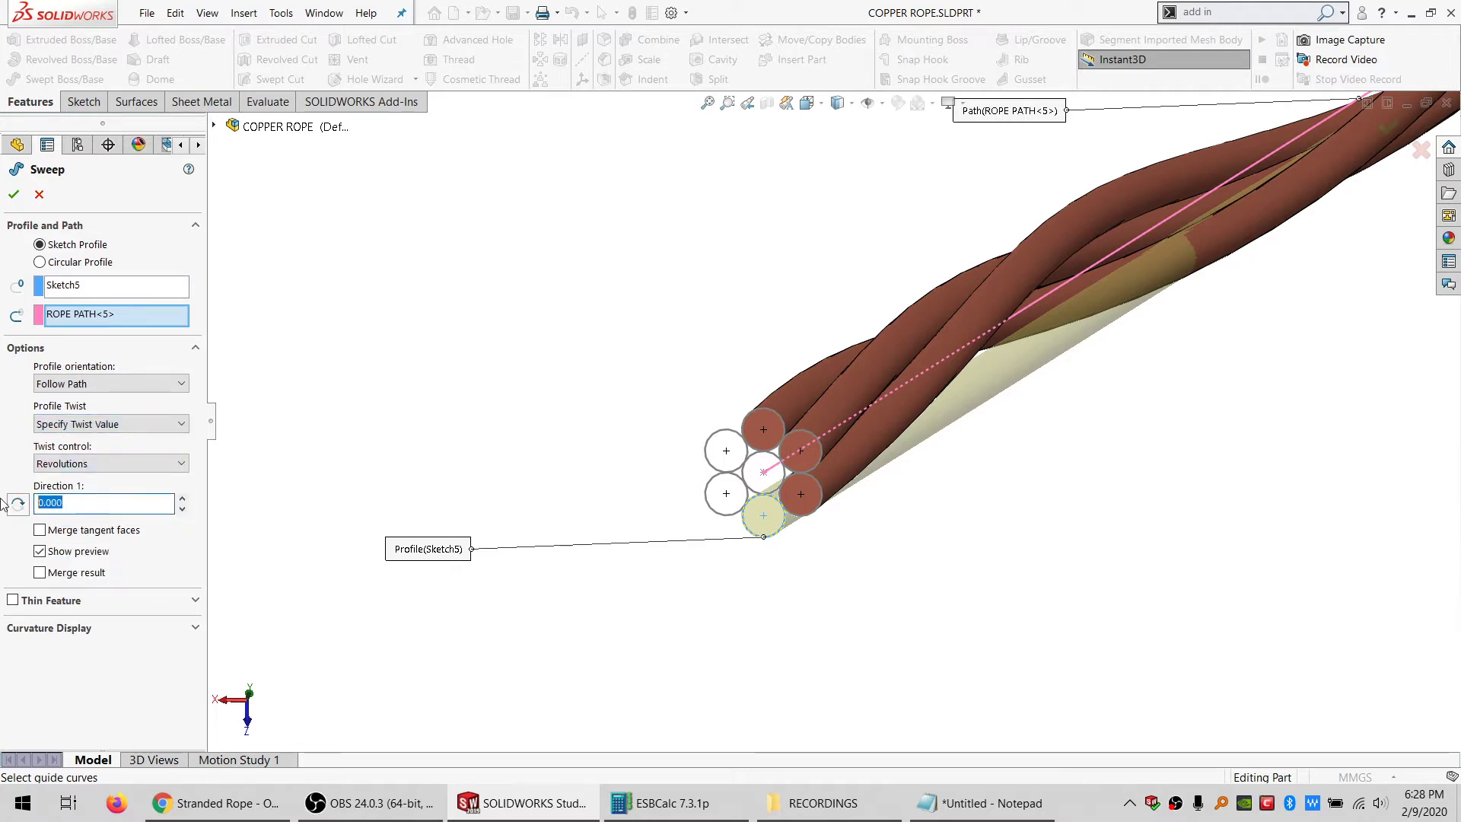
pyautogui.write('6')
pyautogui.press('Return')
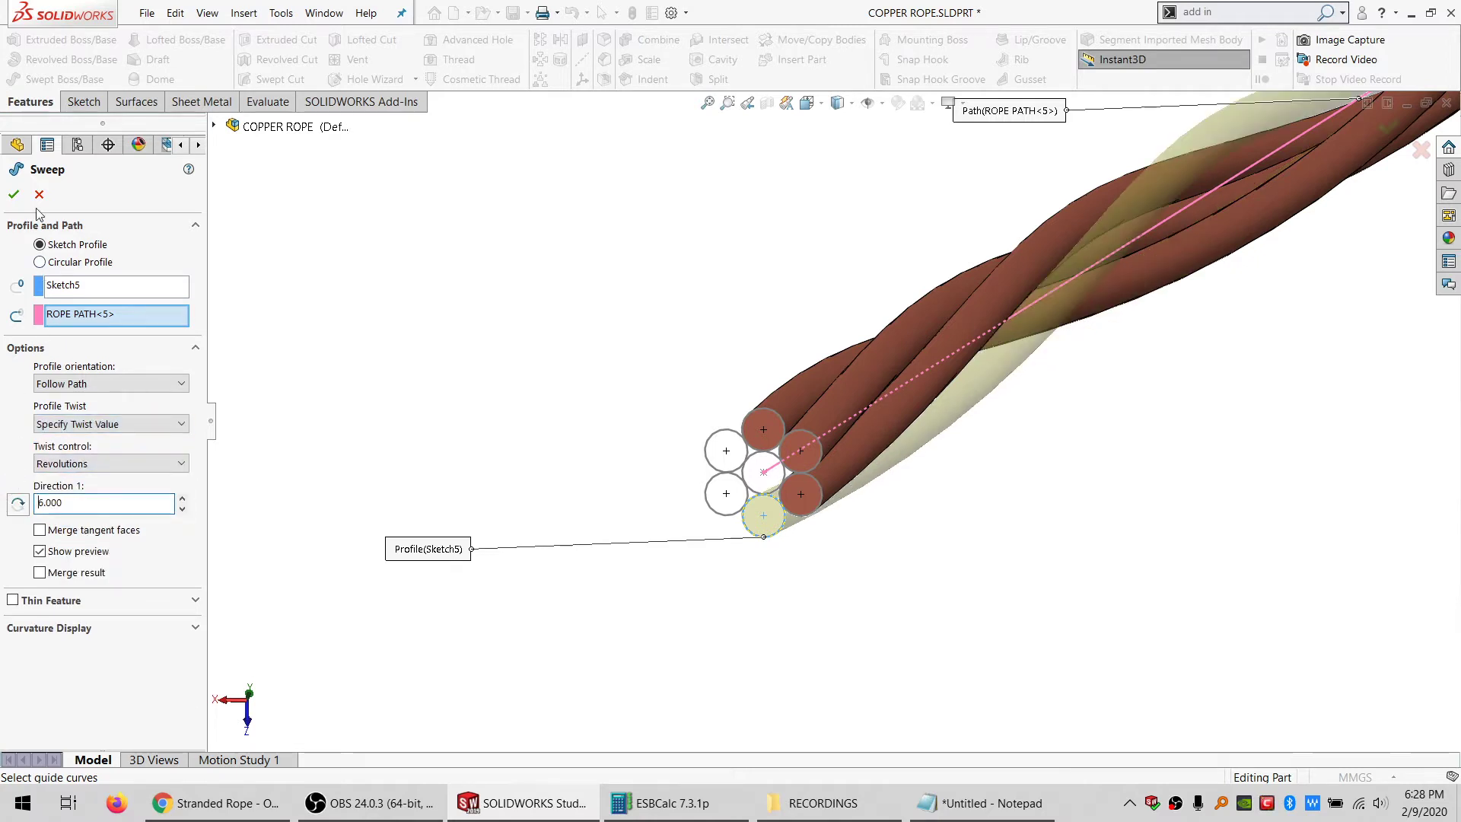
pyautogui.click(14, 194)
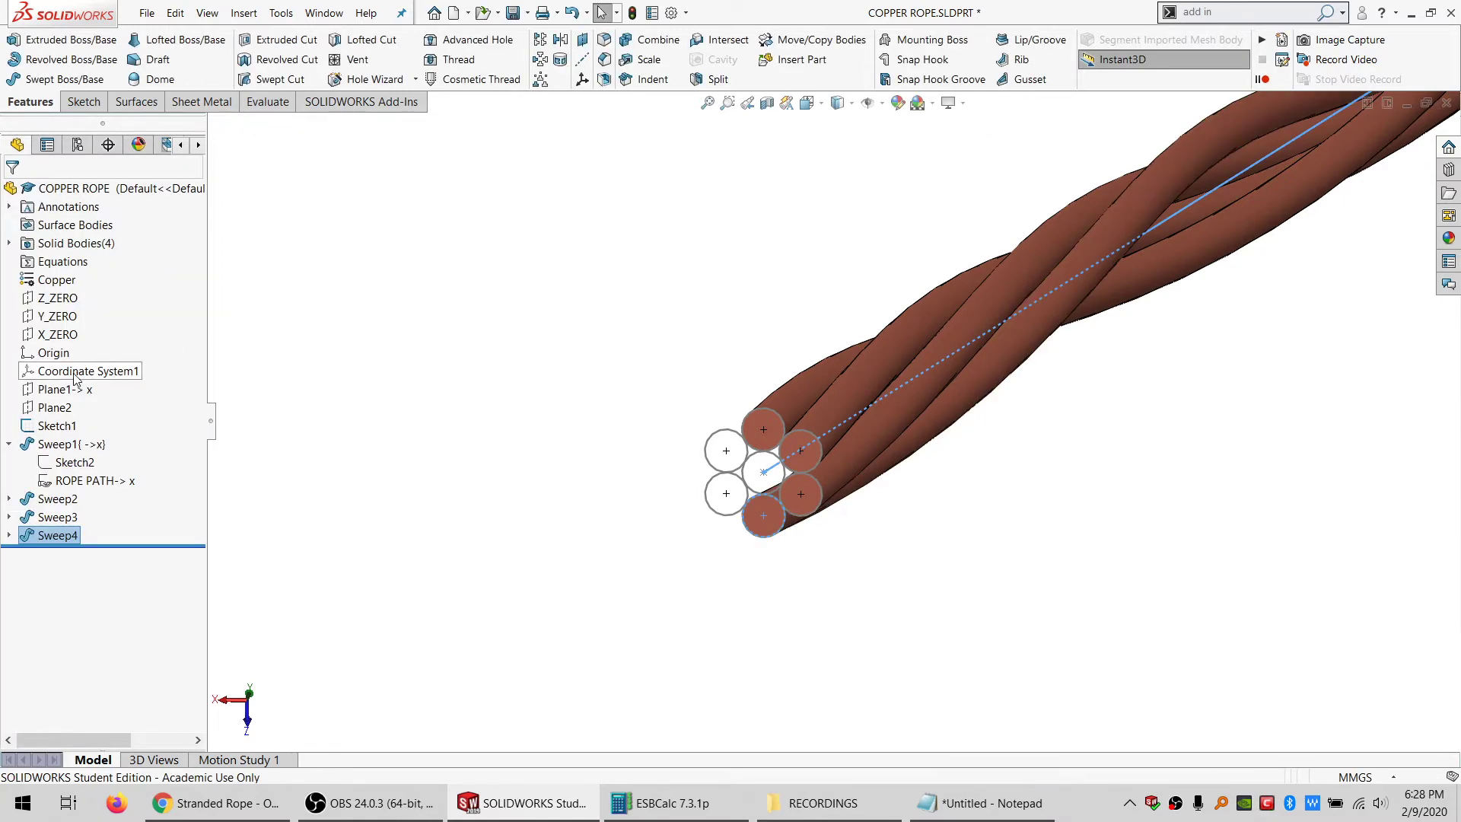
# Create a Plane2 sketch holding the lower-left outer circle as the profile
pyautogui.click(55, 407)
pyautogui.click(106, 386)
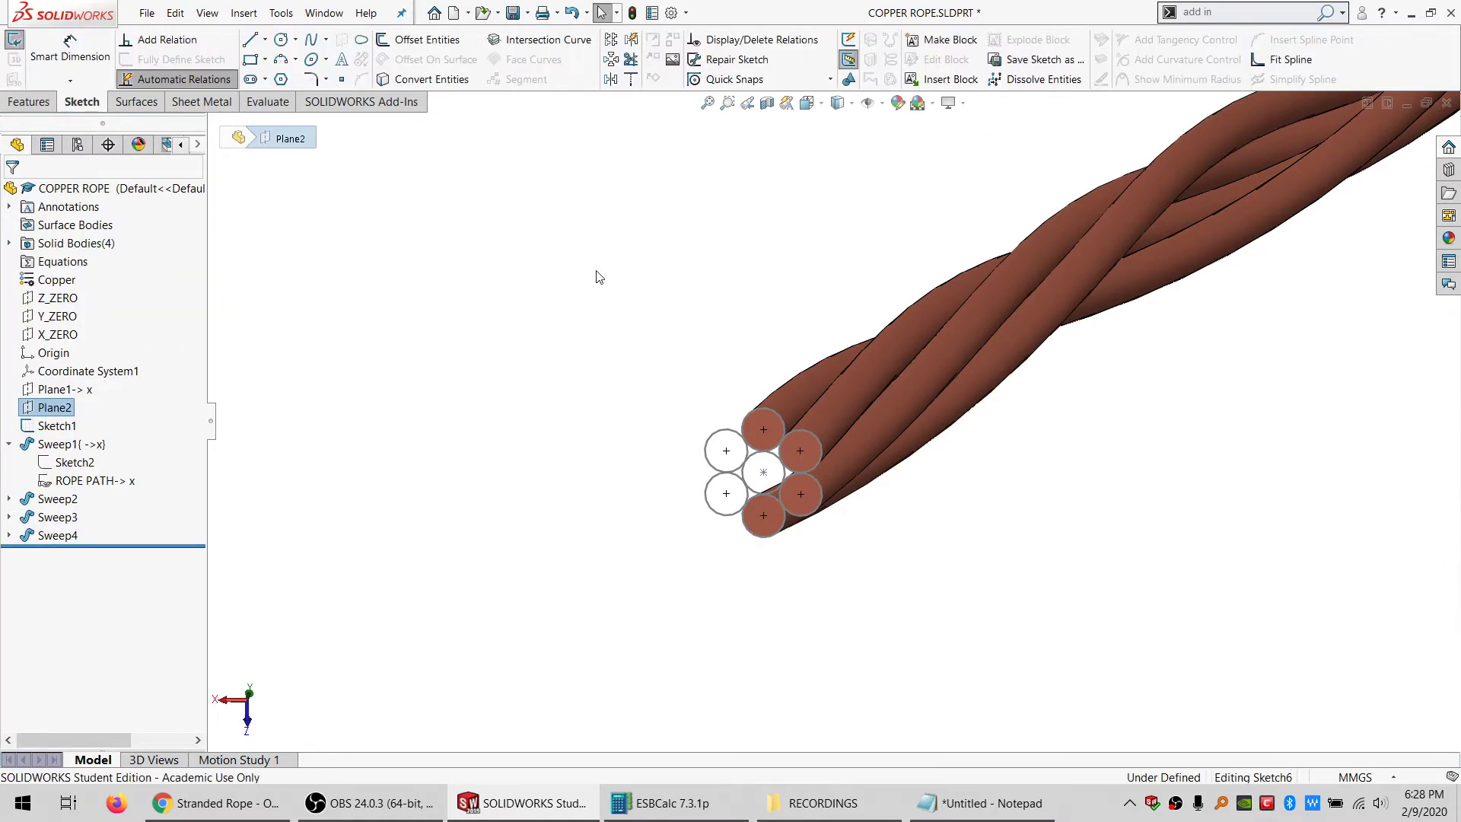
pyautogui.click(14, 40)
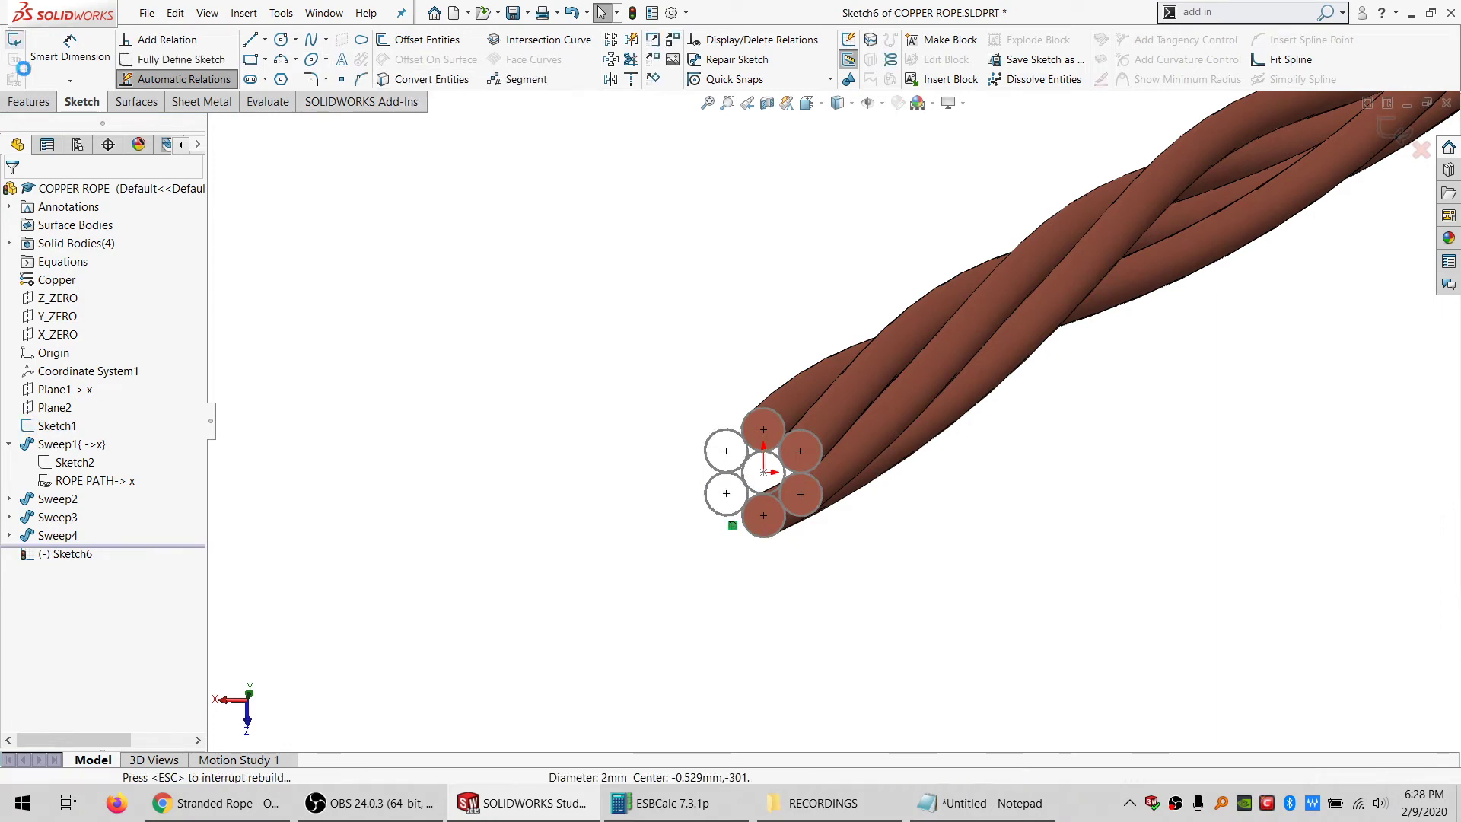
# Sweep Sketch6 along ROPE PATH with a twist of 6 revolutions
pyautogui.click(82, 481)
pyautogui.click(28, 101)
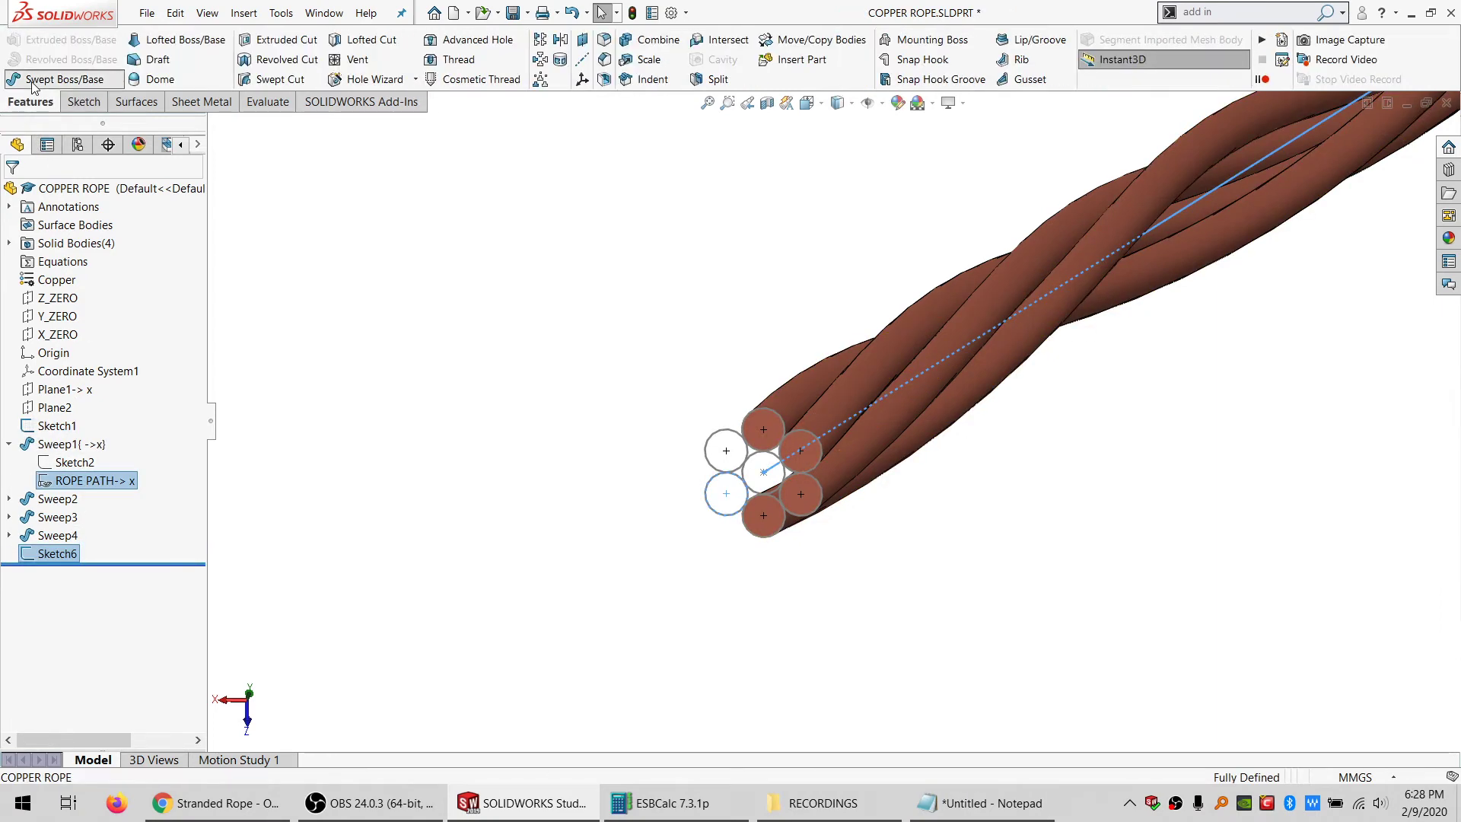
pyautogui.click(32, 83)
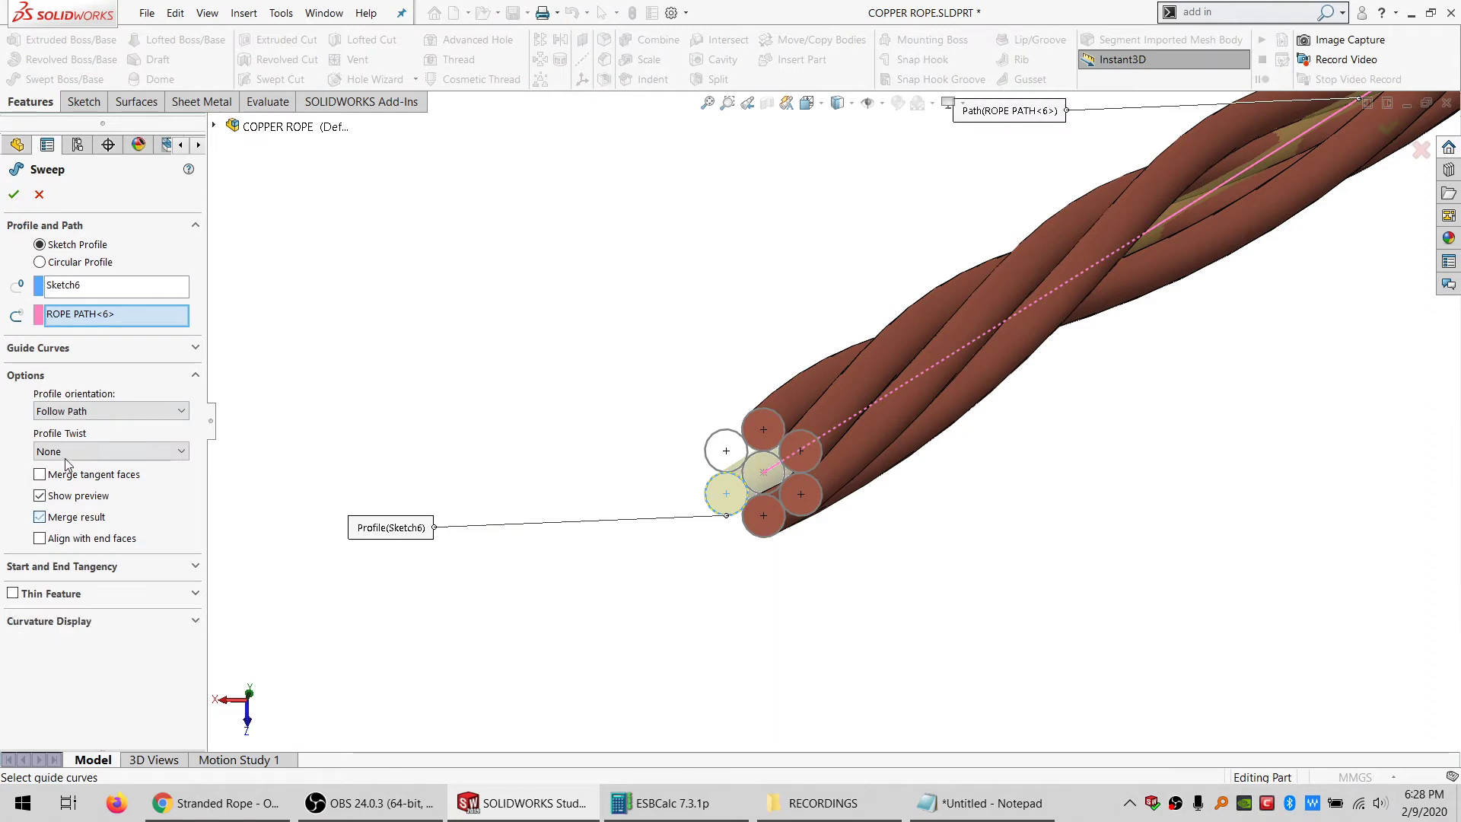
pyautogui.click(76, 451)
pyautogui.click(76, 481)
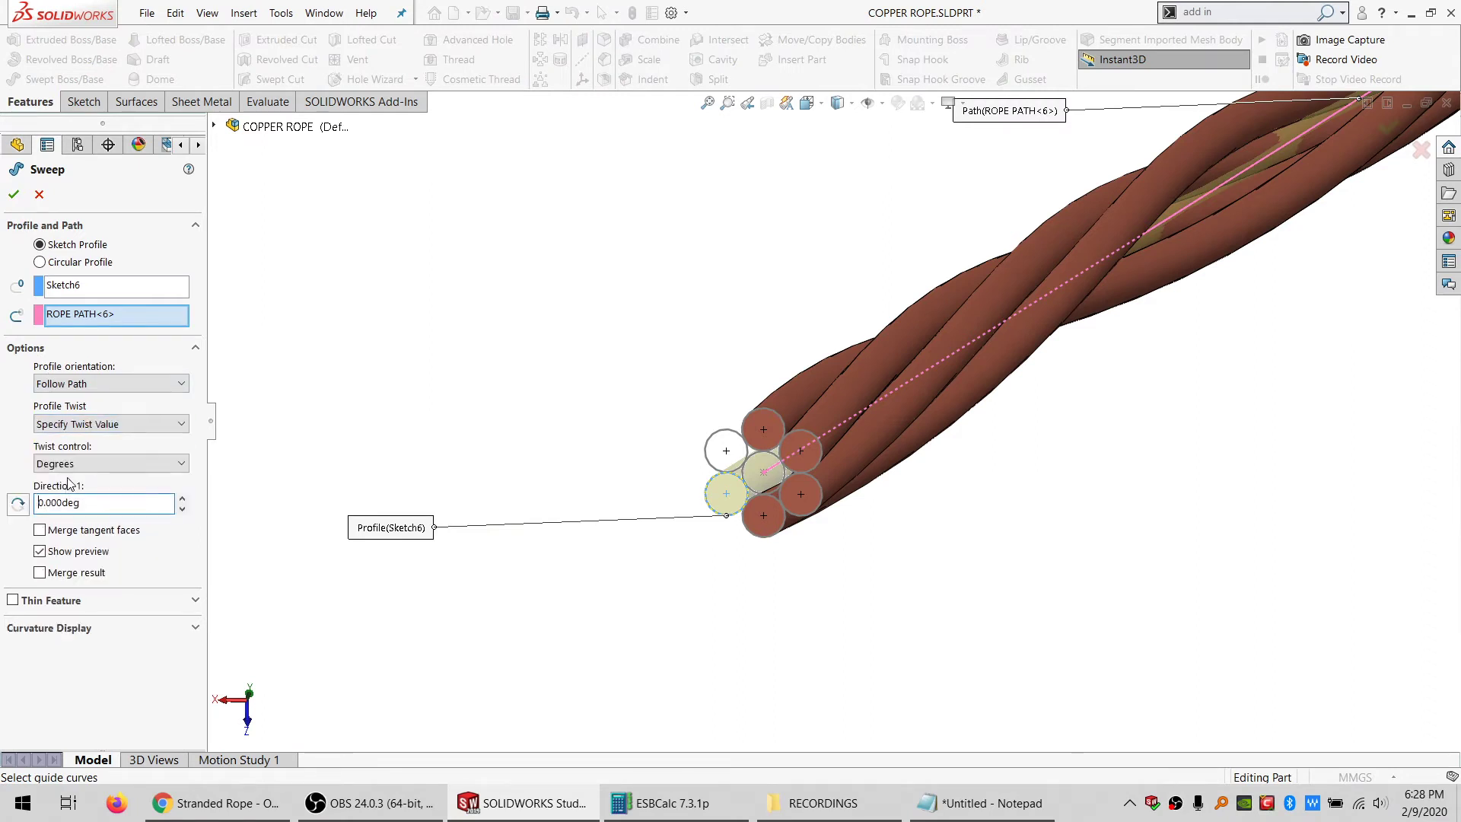
pyautogui.click(106, 462)
pyautogui.click(46, 506)
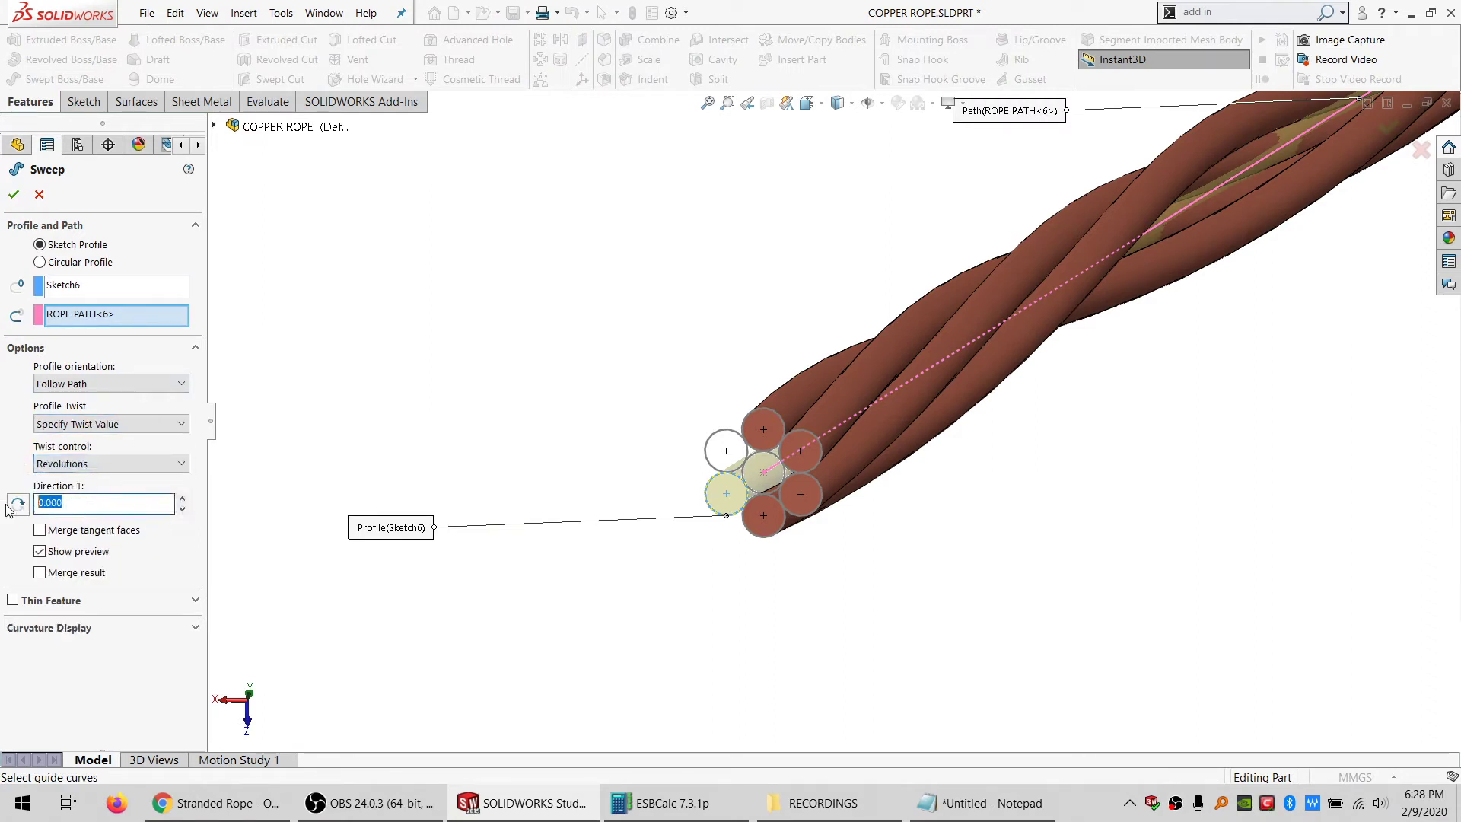
pyautogui.click(16, 507)
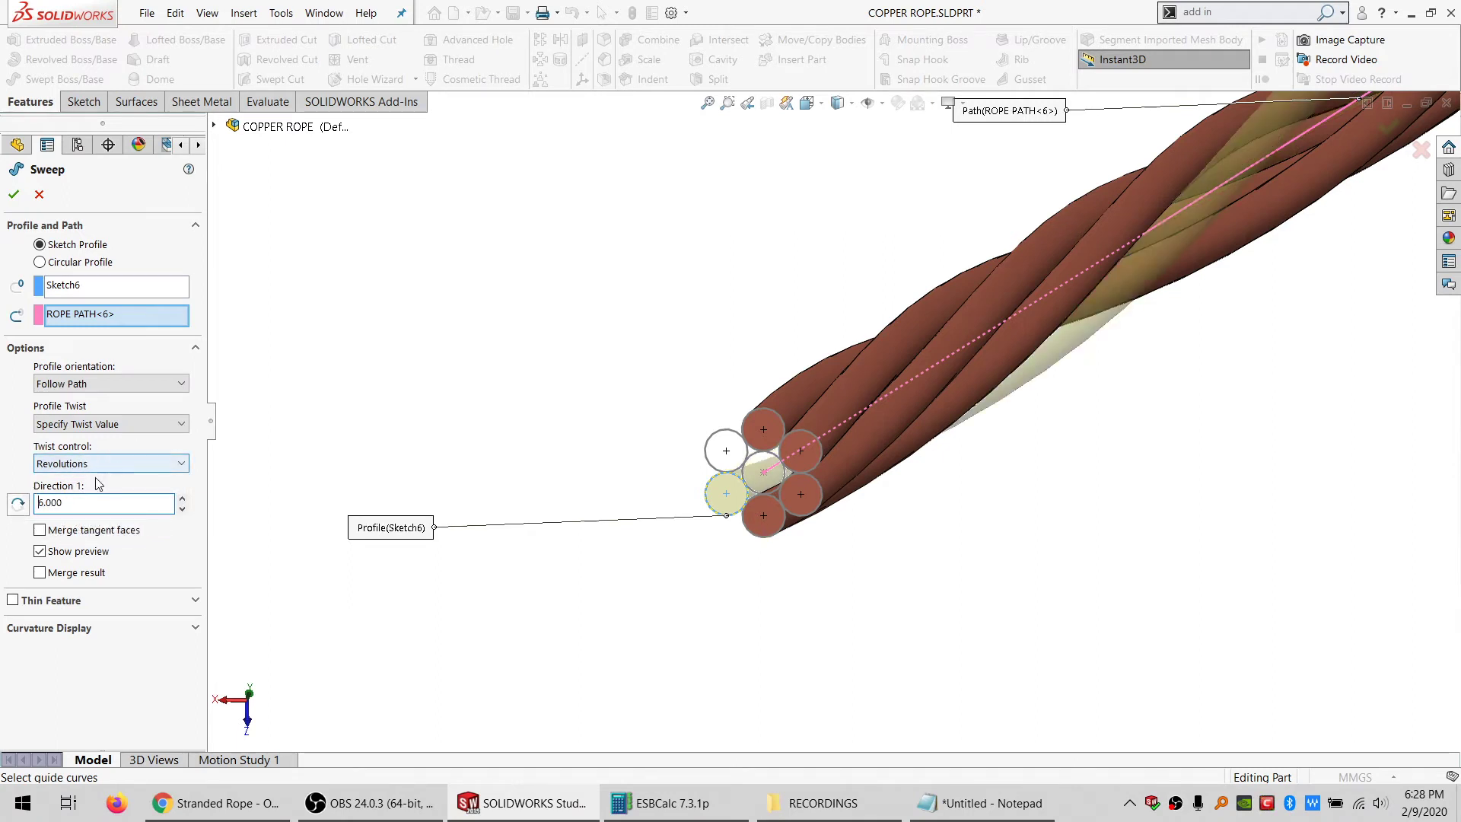
pyautogui.click(15, 194)
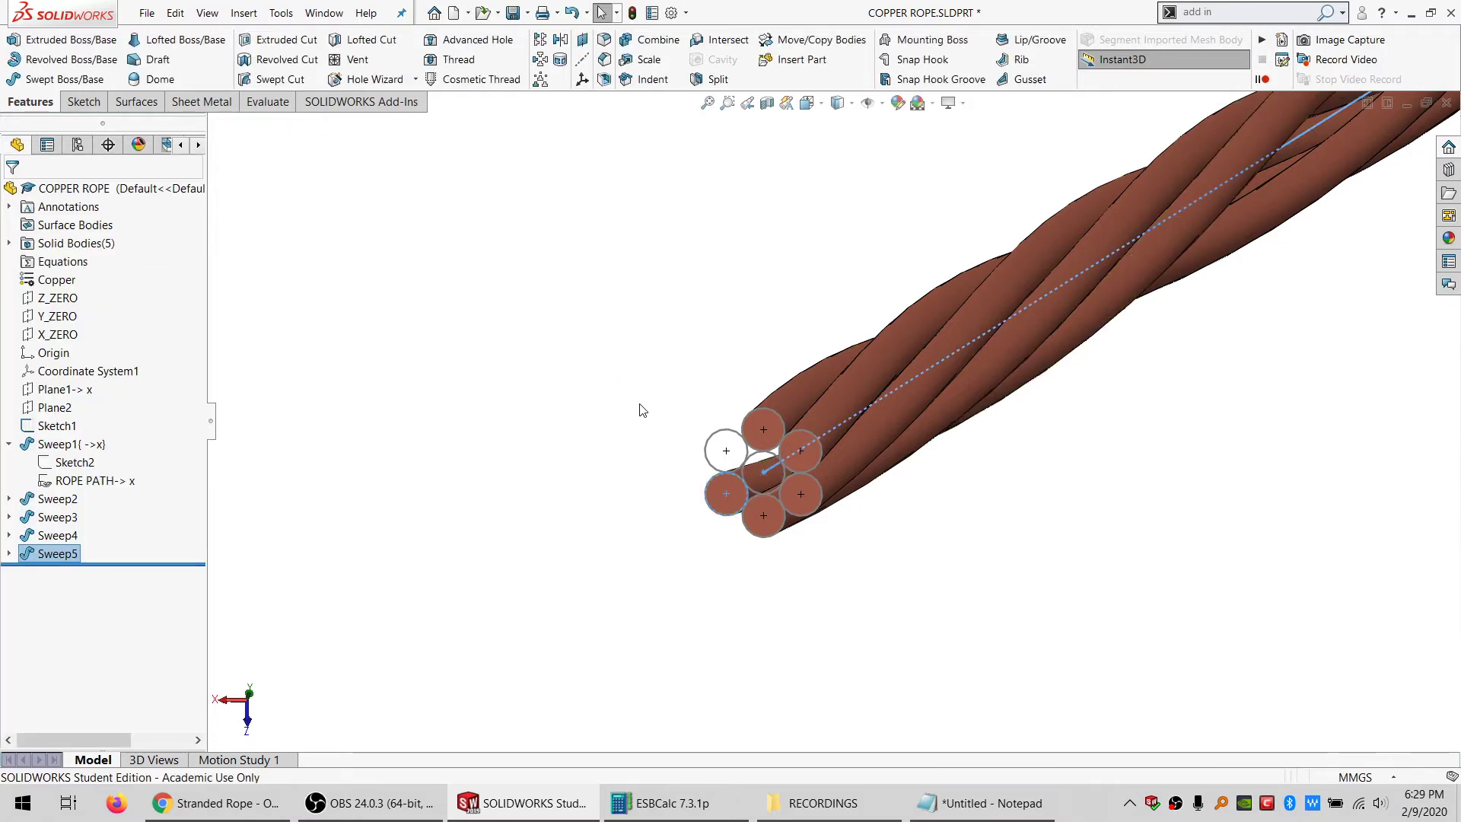
# Sketch a profile on Plane2 by converting the empty left strand circle
pyautogui.click(54, 407)
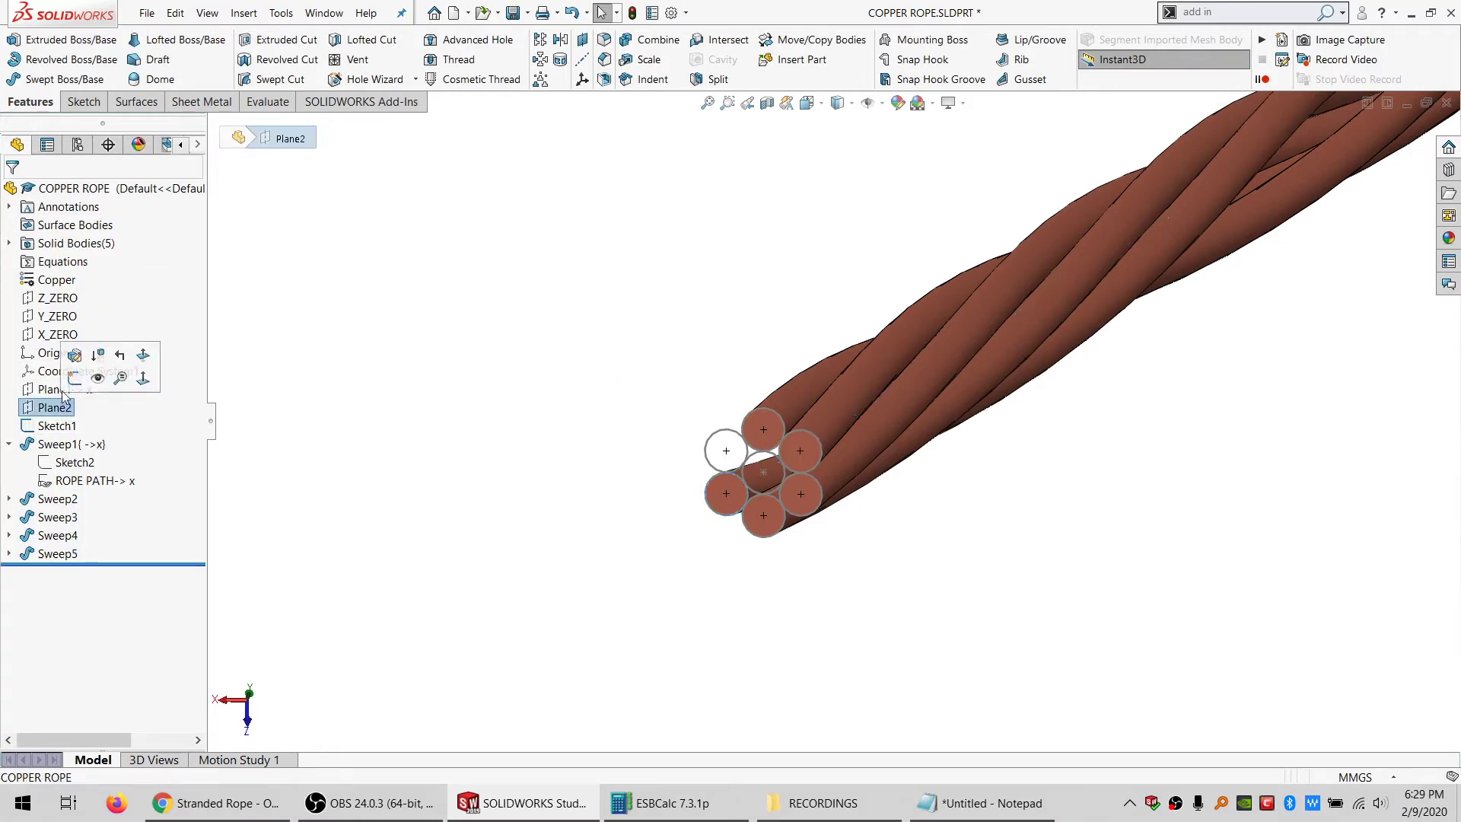
pyautogui.click(83, 101)
pyautogui.click(16, 42)
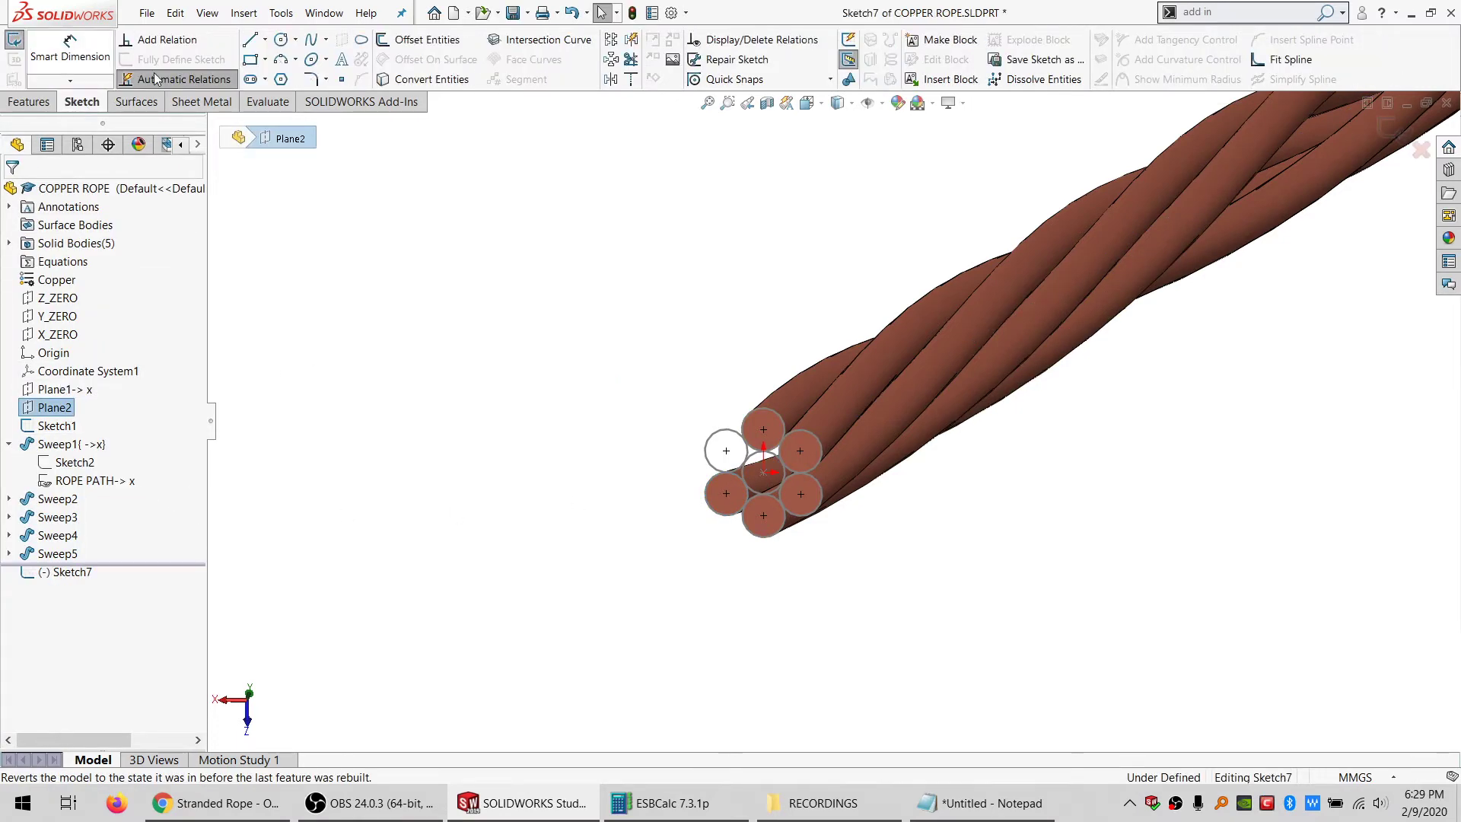
pyautogui.click(725, 447)
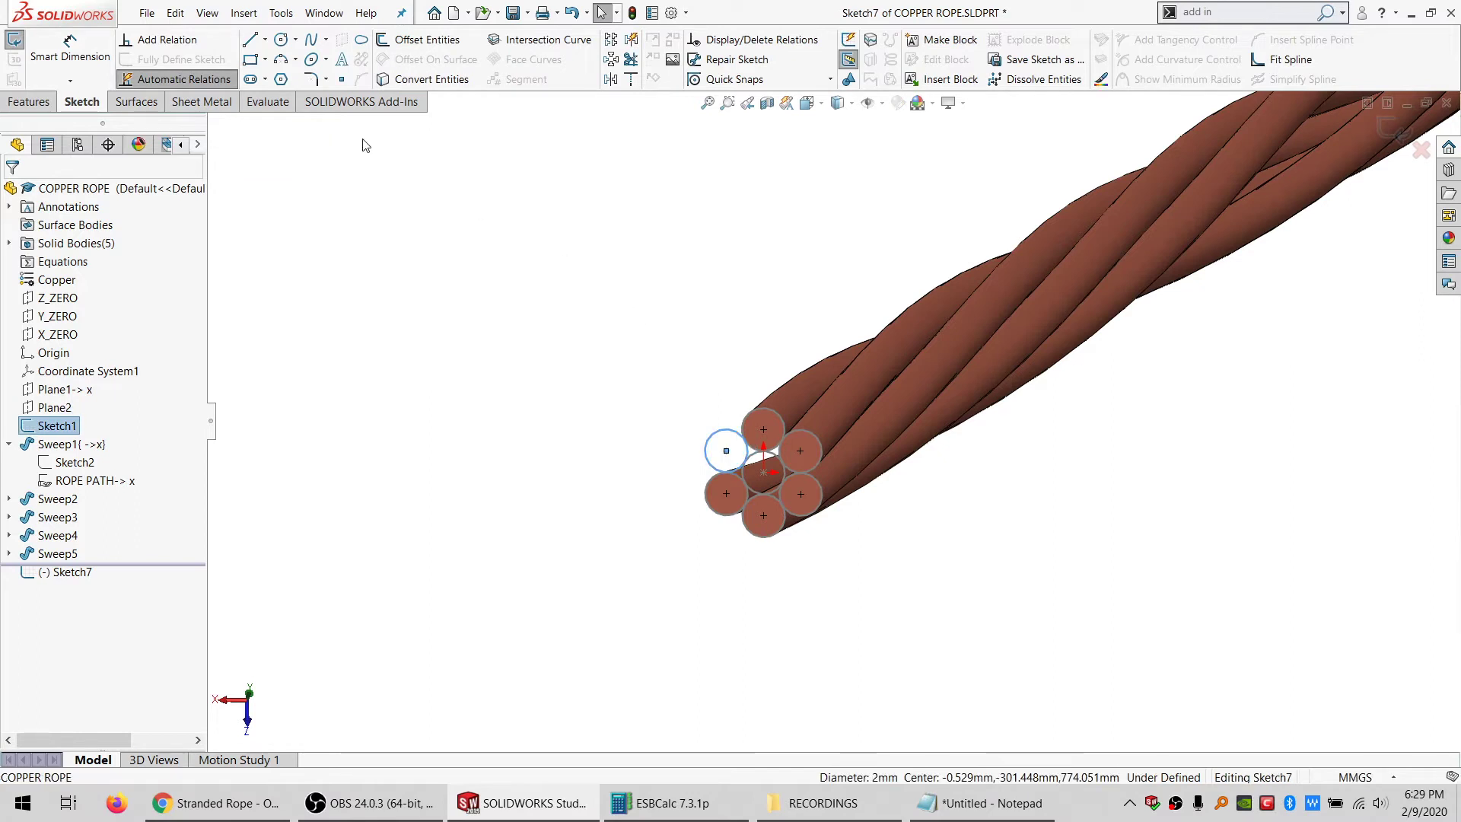
pyautogui.click(429, 79)
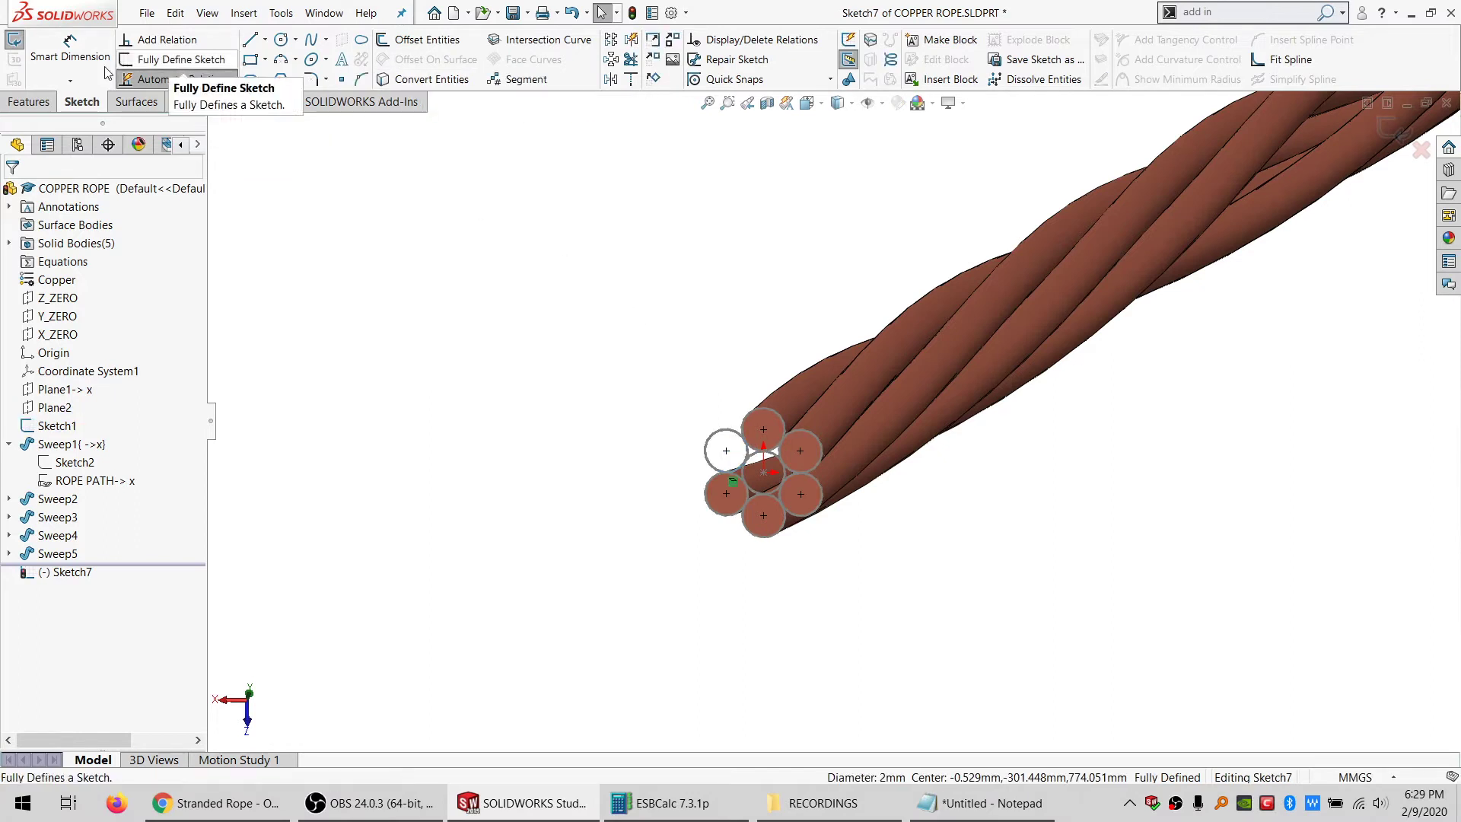
pyautogui.click(15, 41)
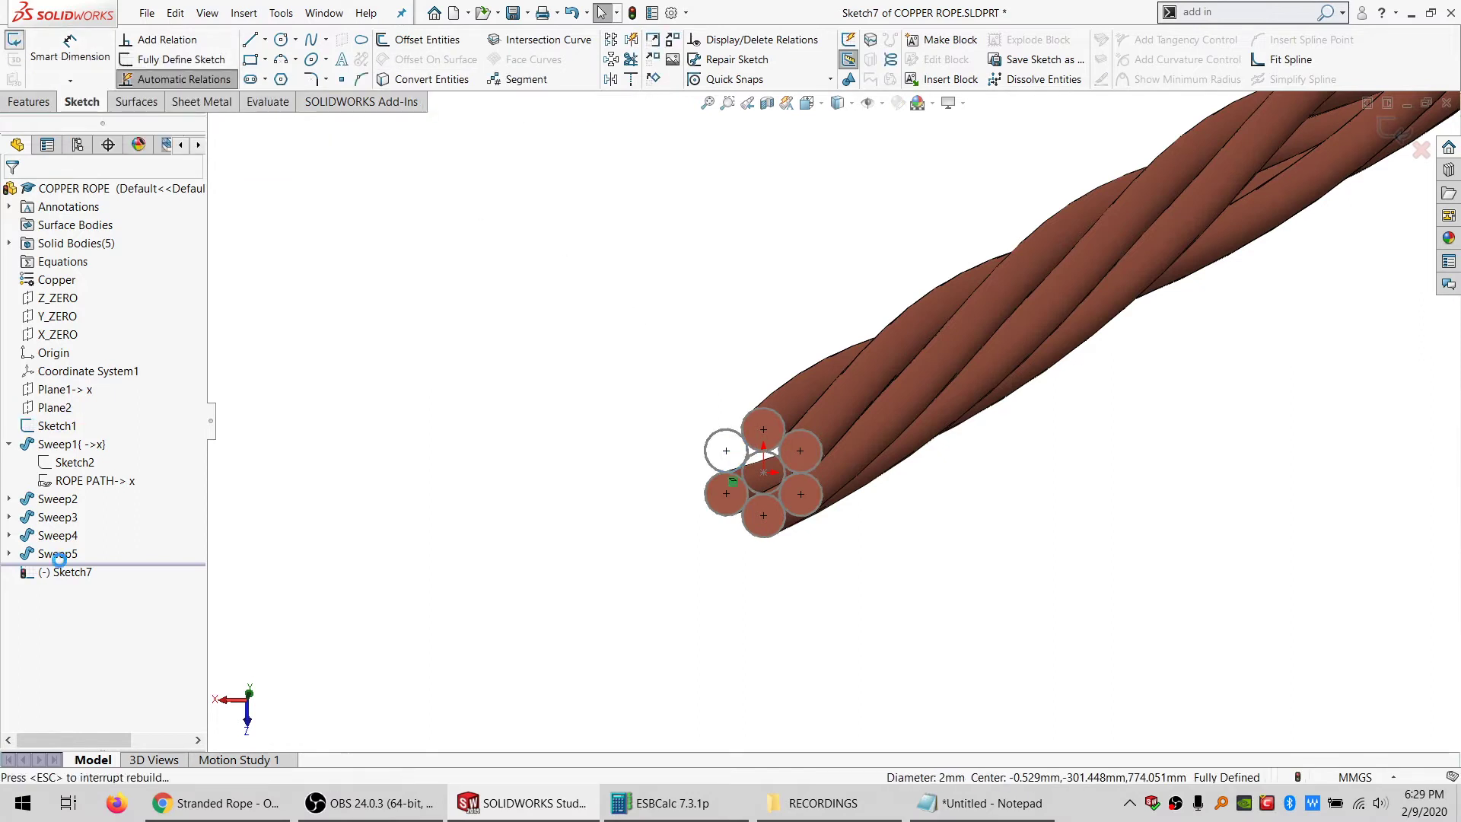
# Sweep the left-circle profile along ROPE PATH, twisted 6 revolutions, unmerged
pyautogui.keyDown('ctrl'); pyautogui.click(92, 480); pyautogui.keyUp('ctrl')
pyautogui.click(34, 101)
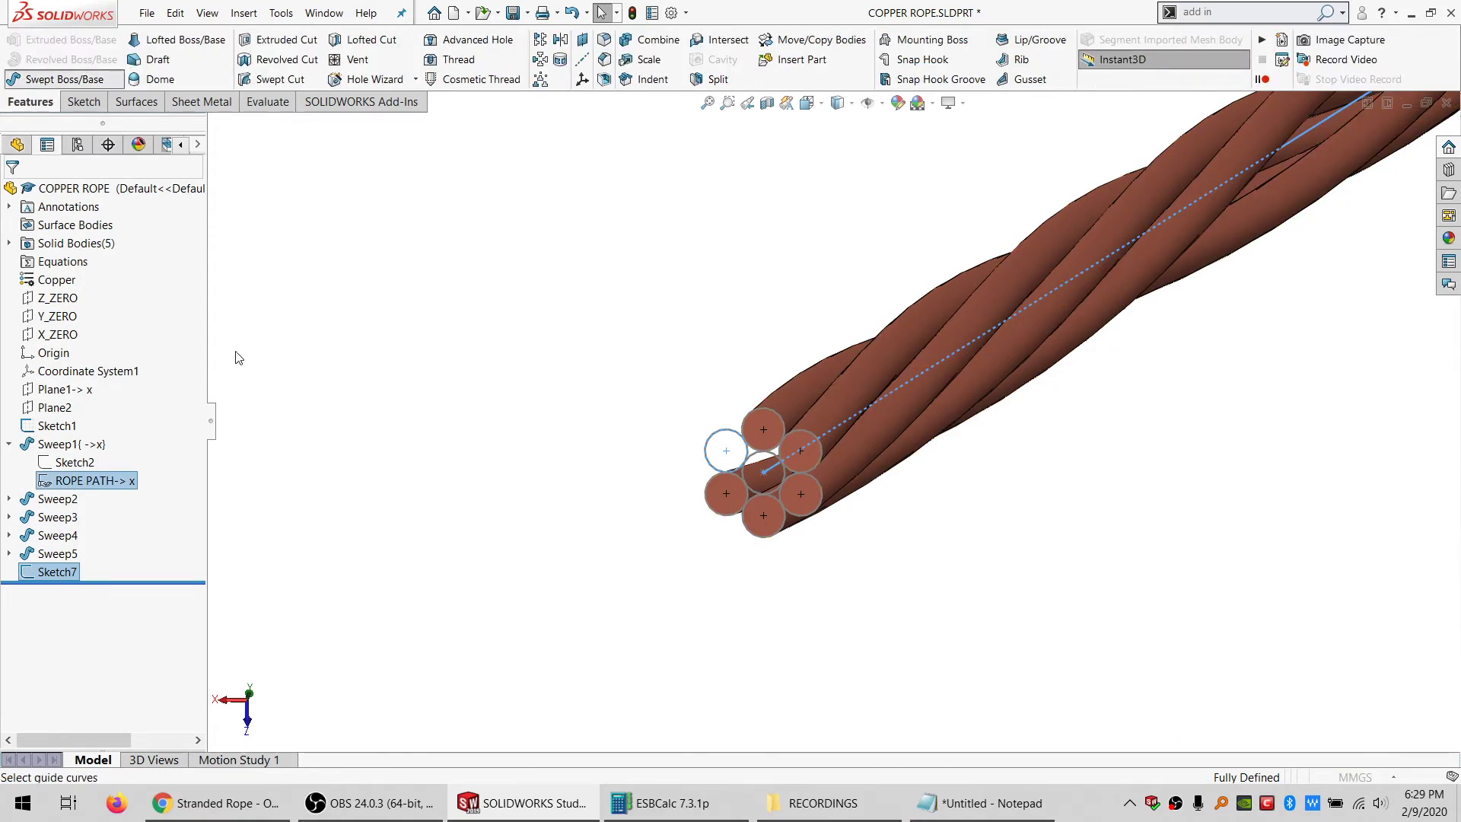
pyautogui.click(61, 80)
pyautogui.click(85, 453)
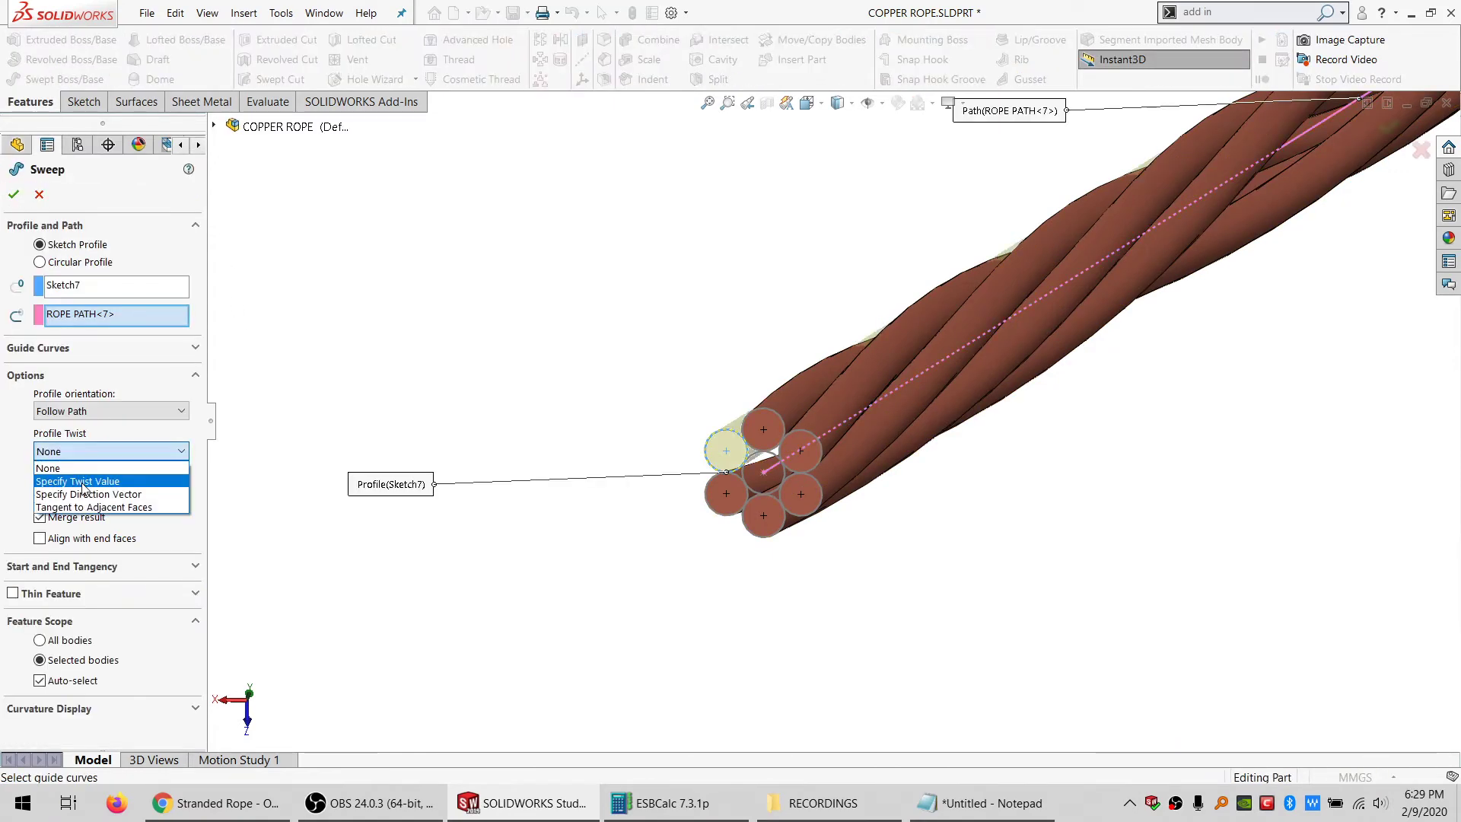
pyautogui.click(80, 477)
pyautogui.click(107, 463)
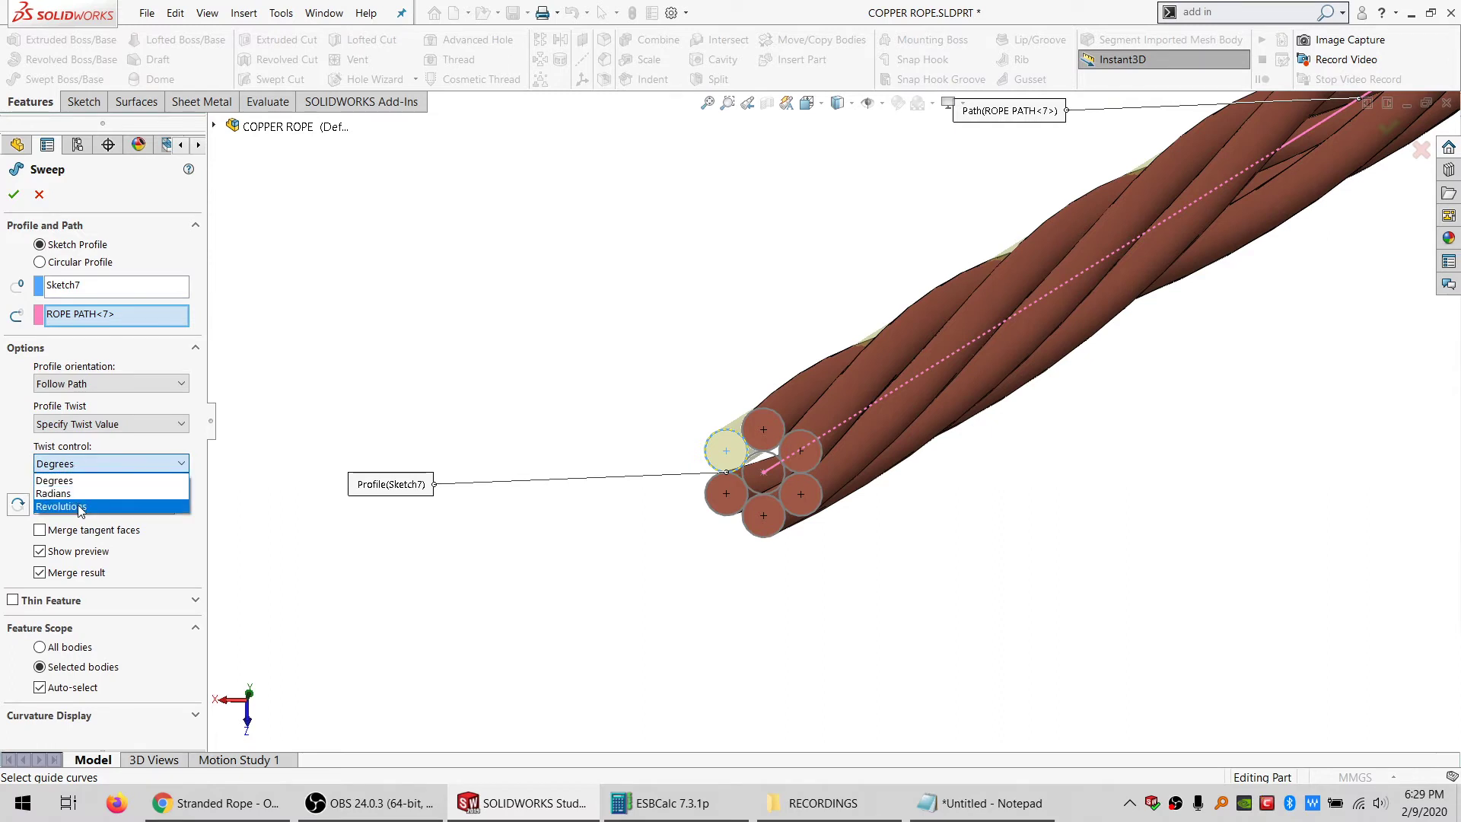
pyautogui.click(77, 507)
pyautogui.write('6')
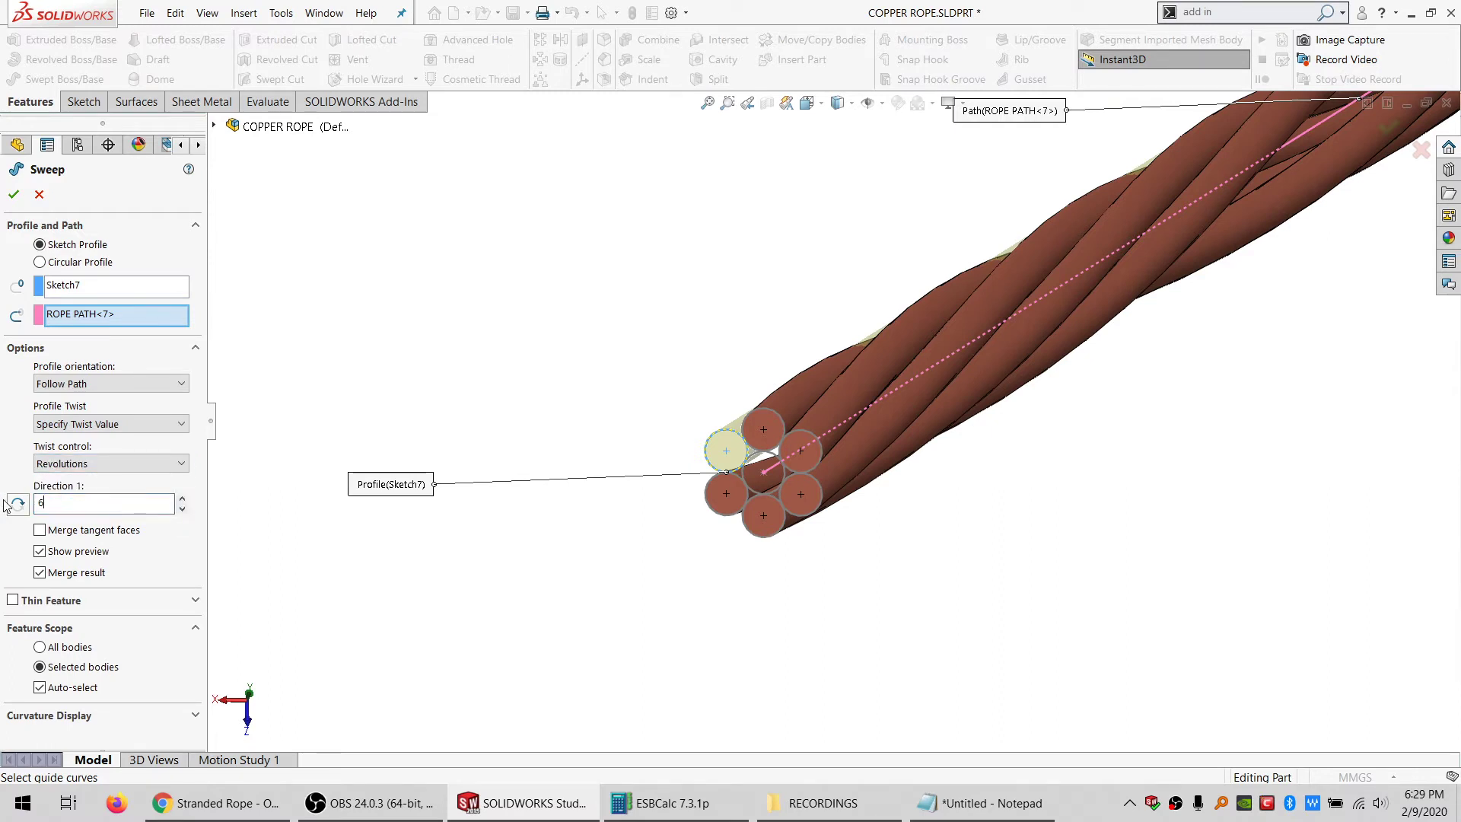
pyautogui.click(54, 575)
pyautogui.click(22, 191)
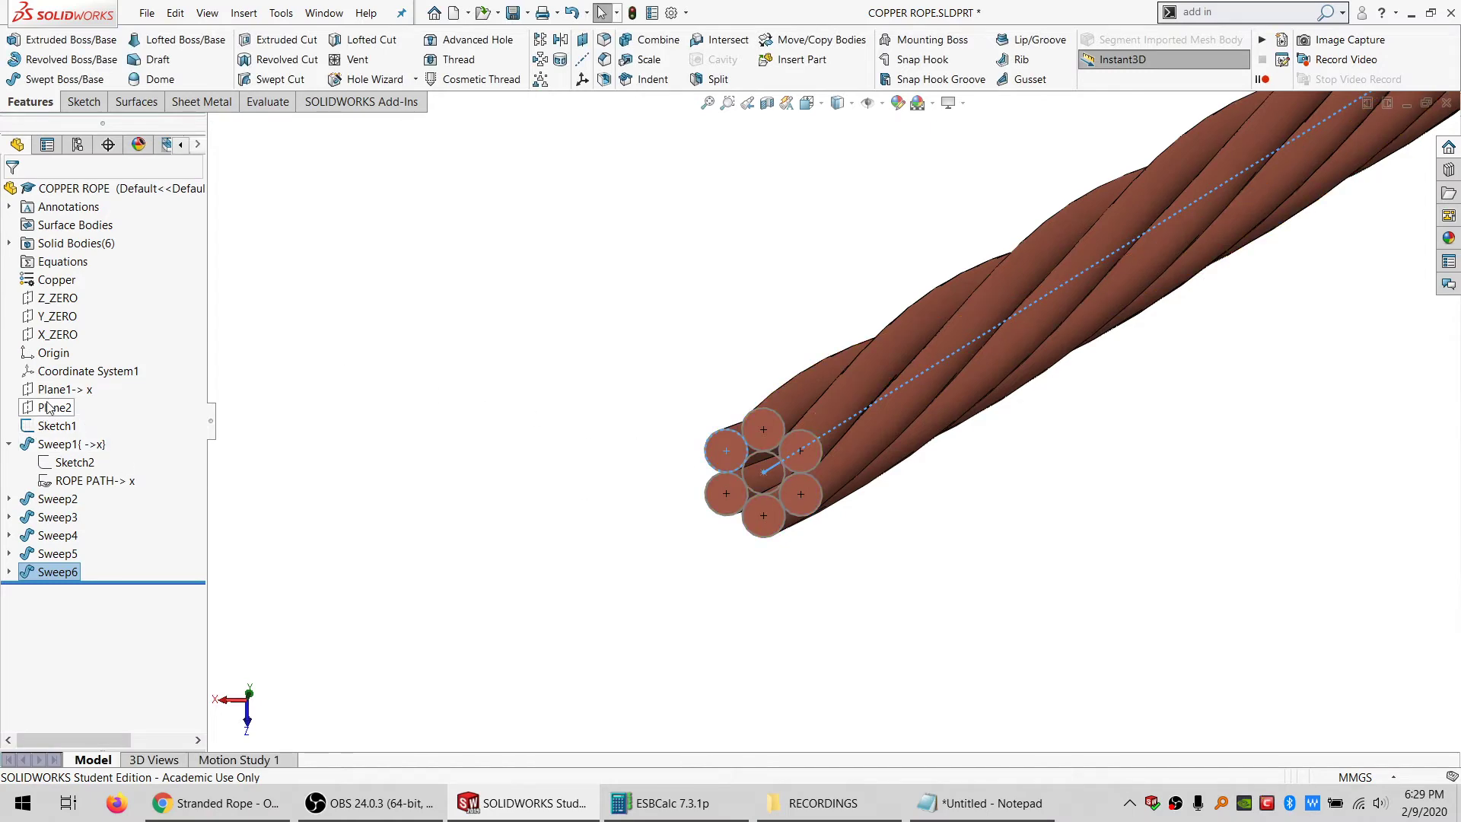
# Sketch the centre circle edge on Plane2 as Sketch8
pyautogui.click(49, 408)
pyautogui.click(83, 101)
pyautogui.click(14, 40)
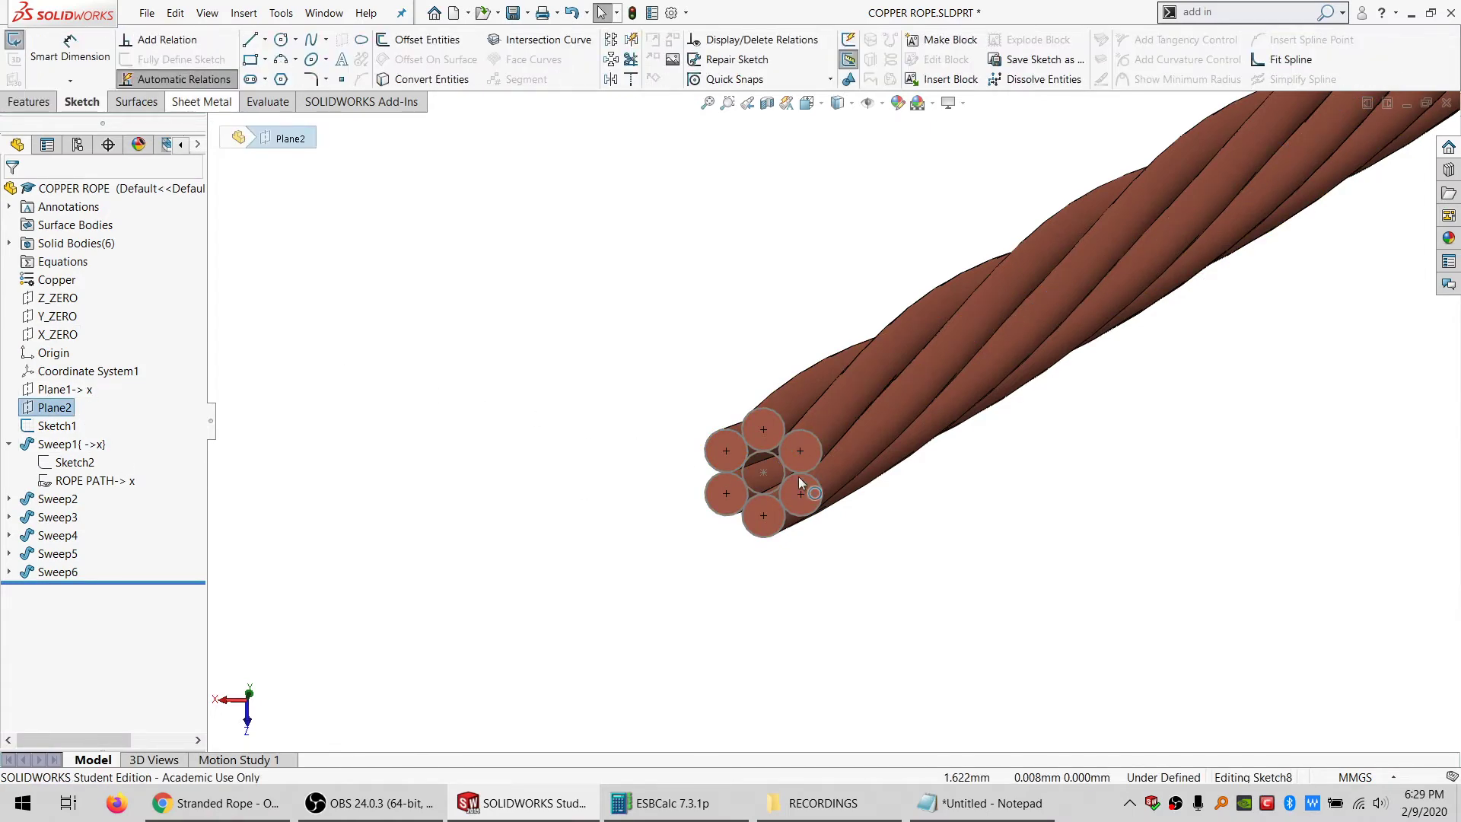
pyautogui.click(773, 453)
pyautogui.click(423, 79)
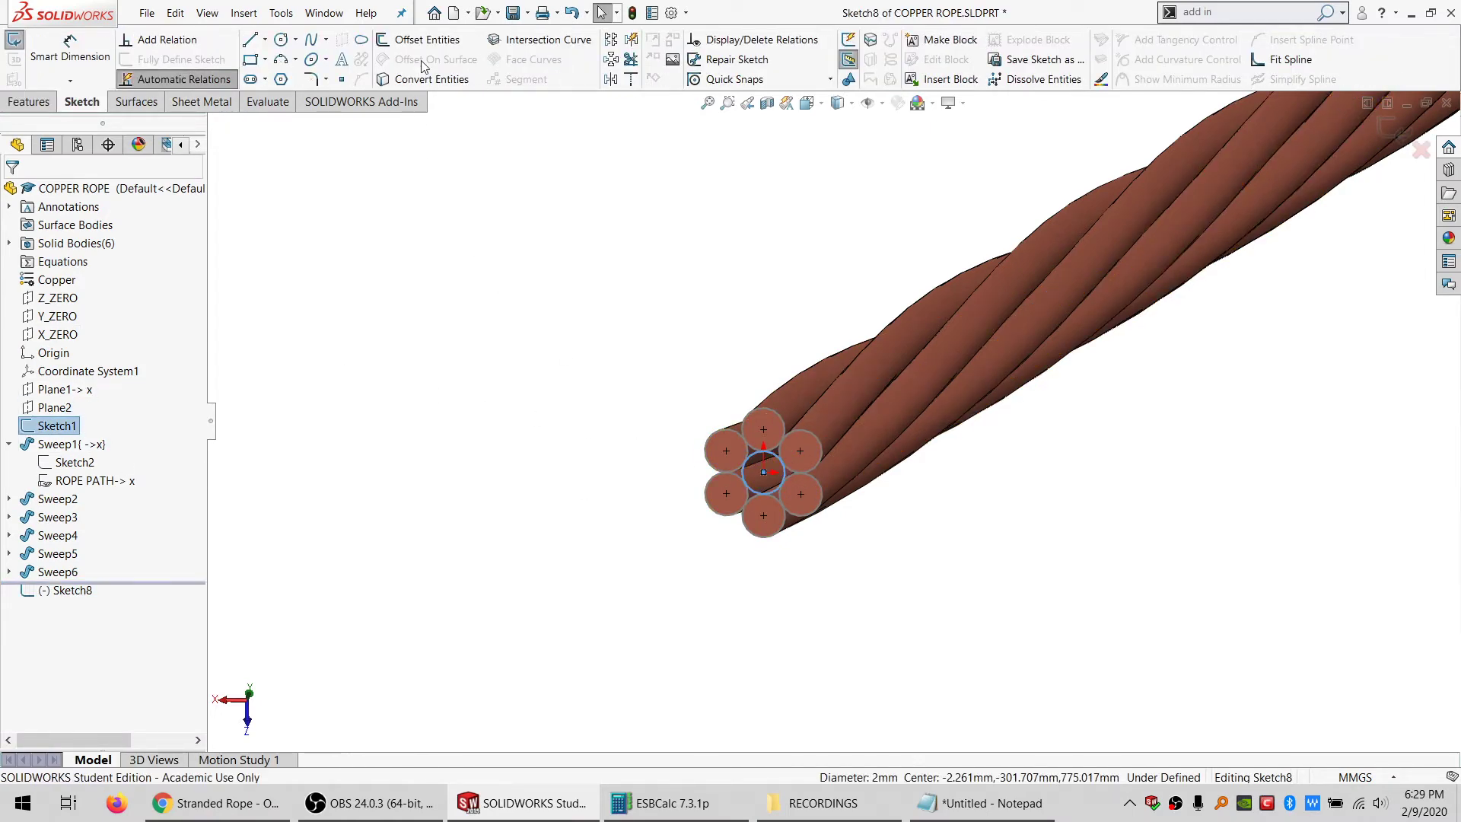
pyautogui.click(14, 40)
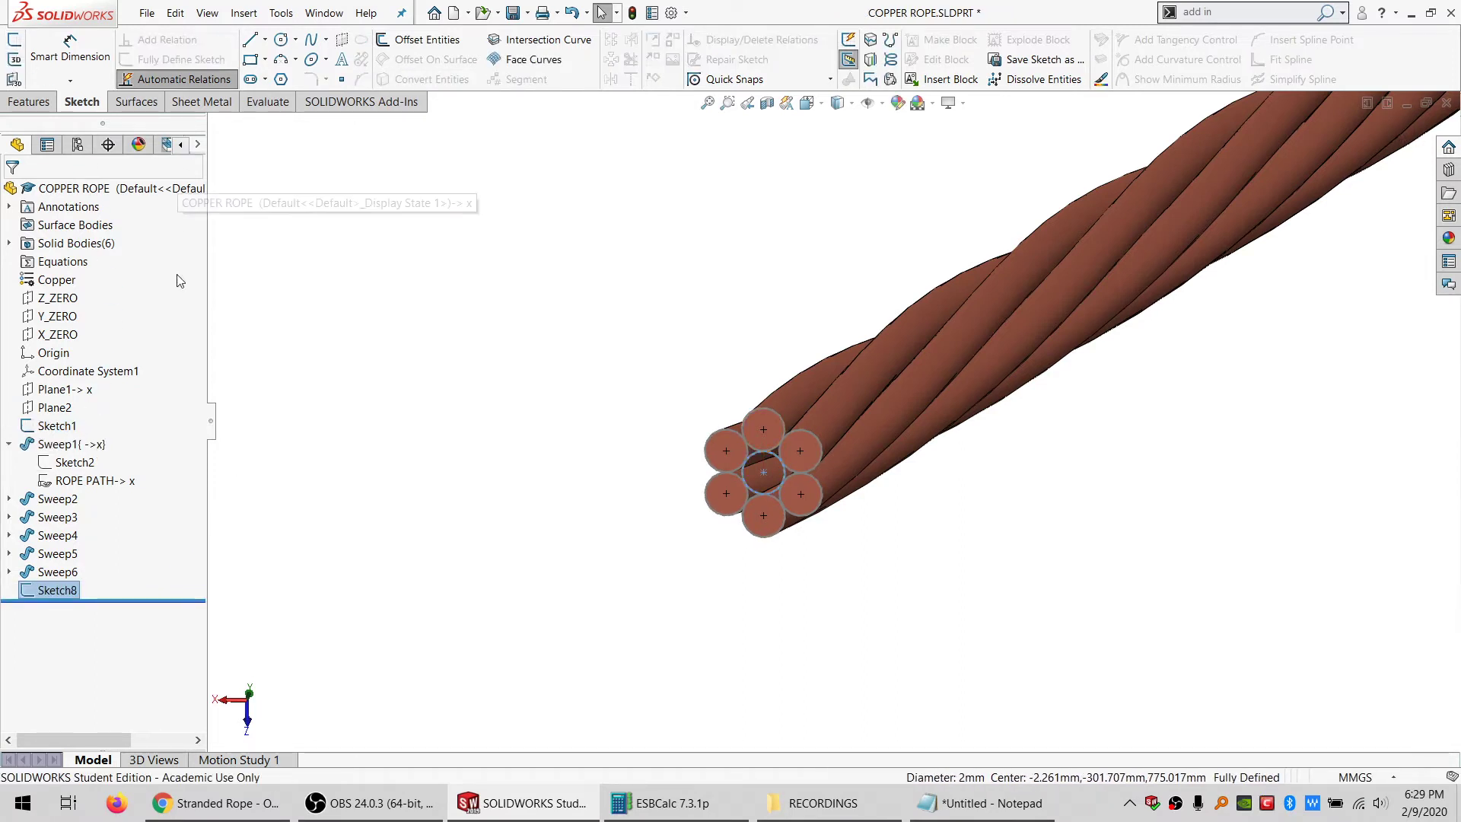
# Sweep Sketch8 along ROPE PATH without twist to form the centre strand
pyautogui.click(88, 480)
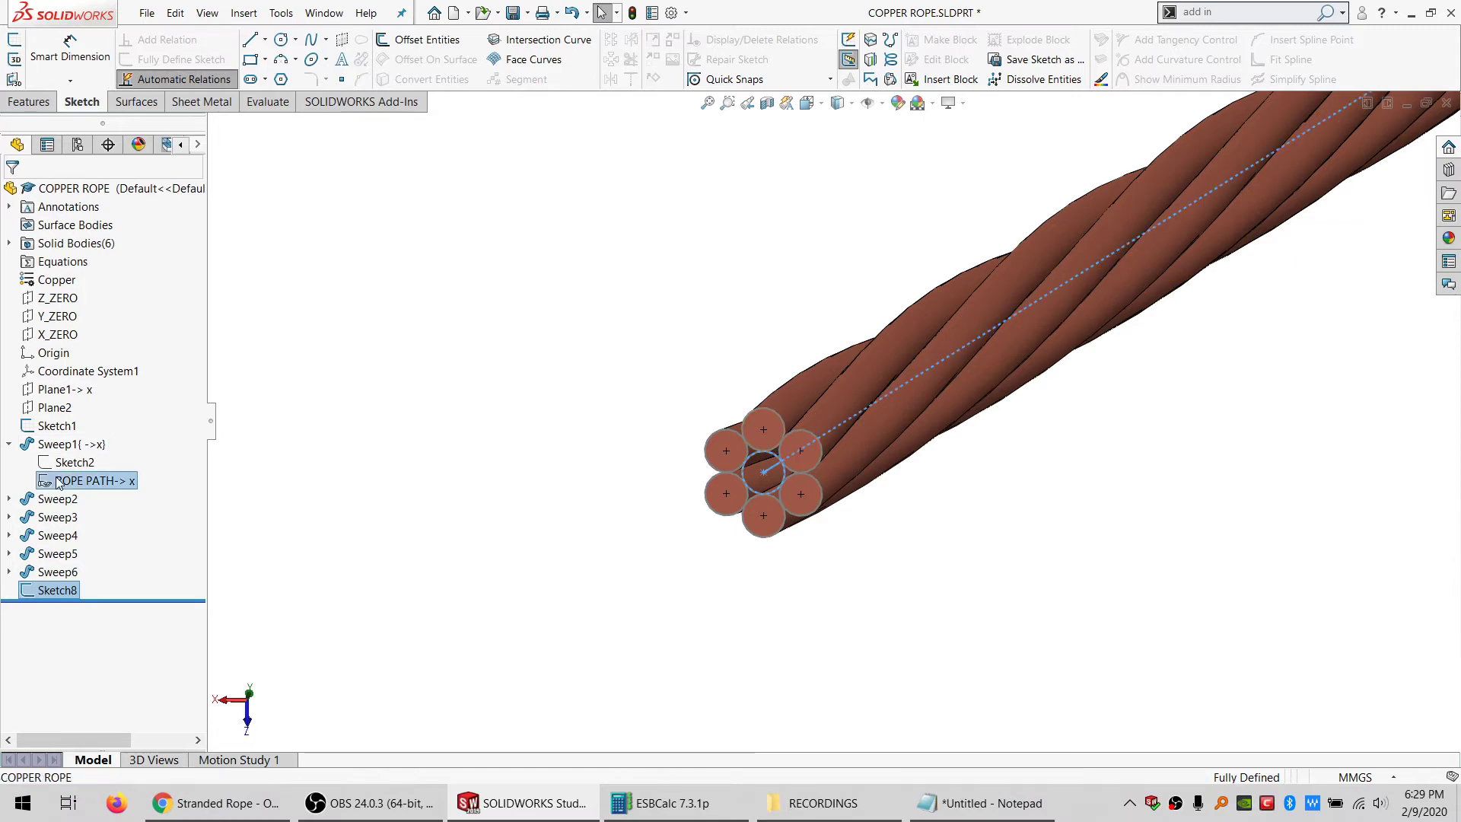
pyautogui.click(23, 103)
pyautogui.click(55, 79)
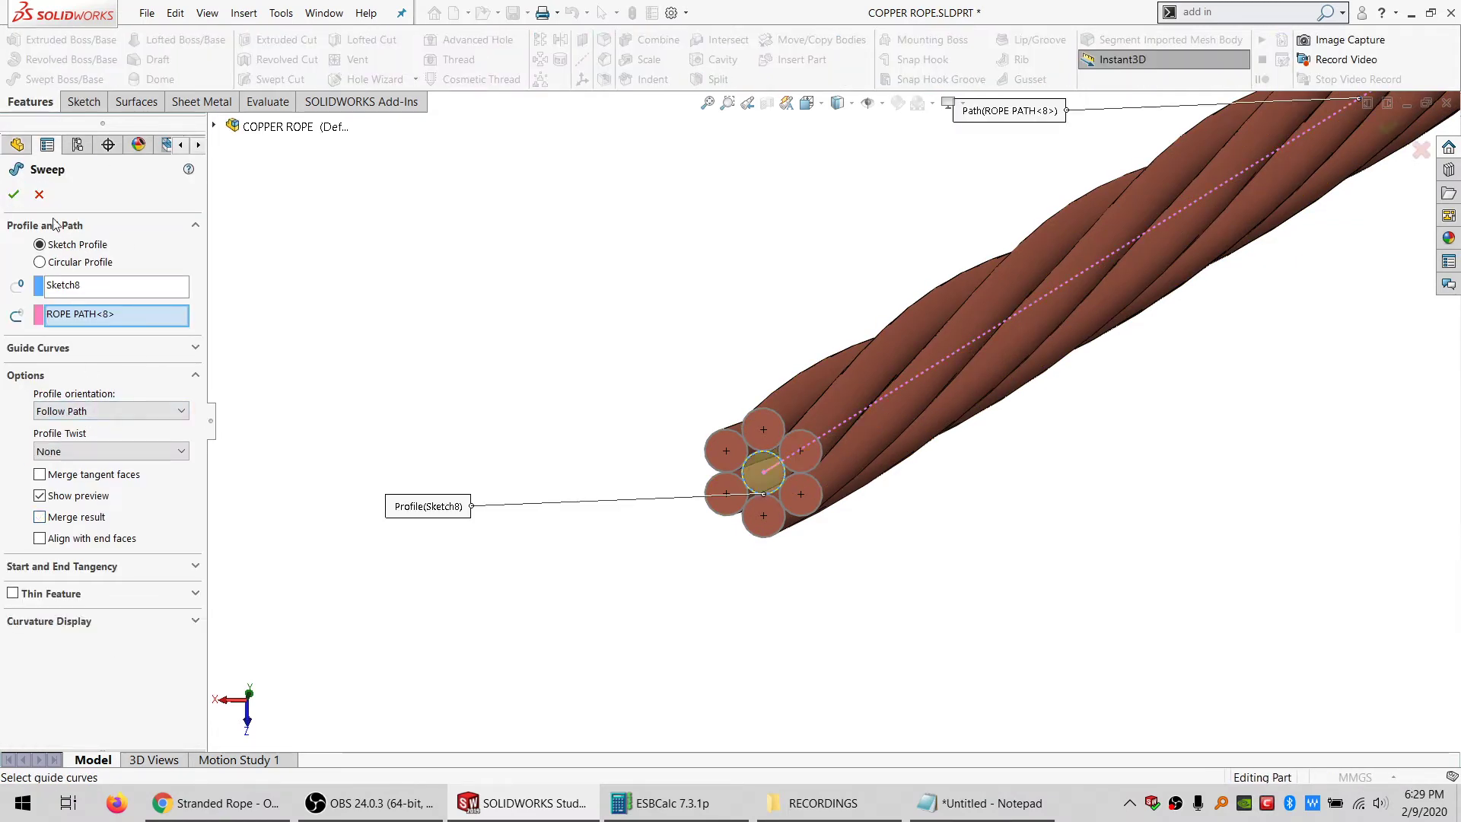
pyautogui.click(14, 195)
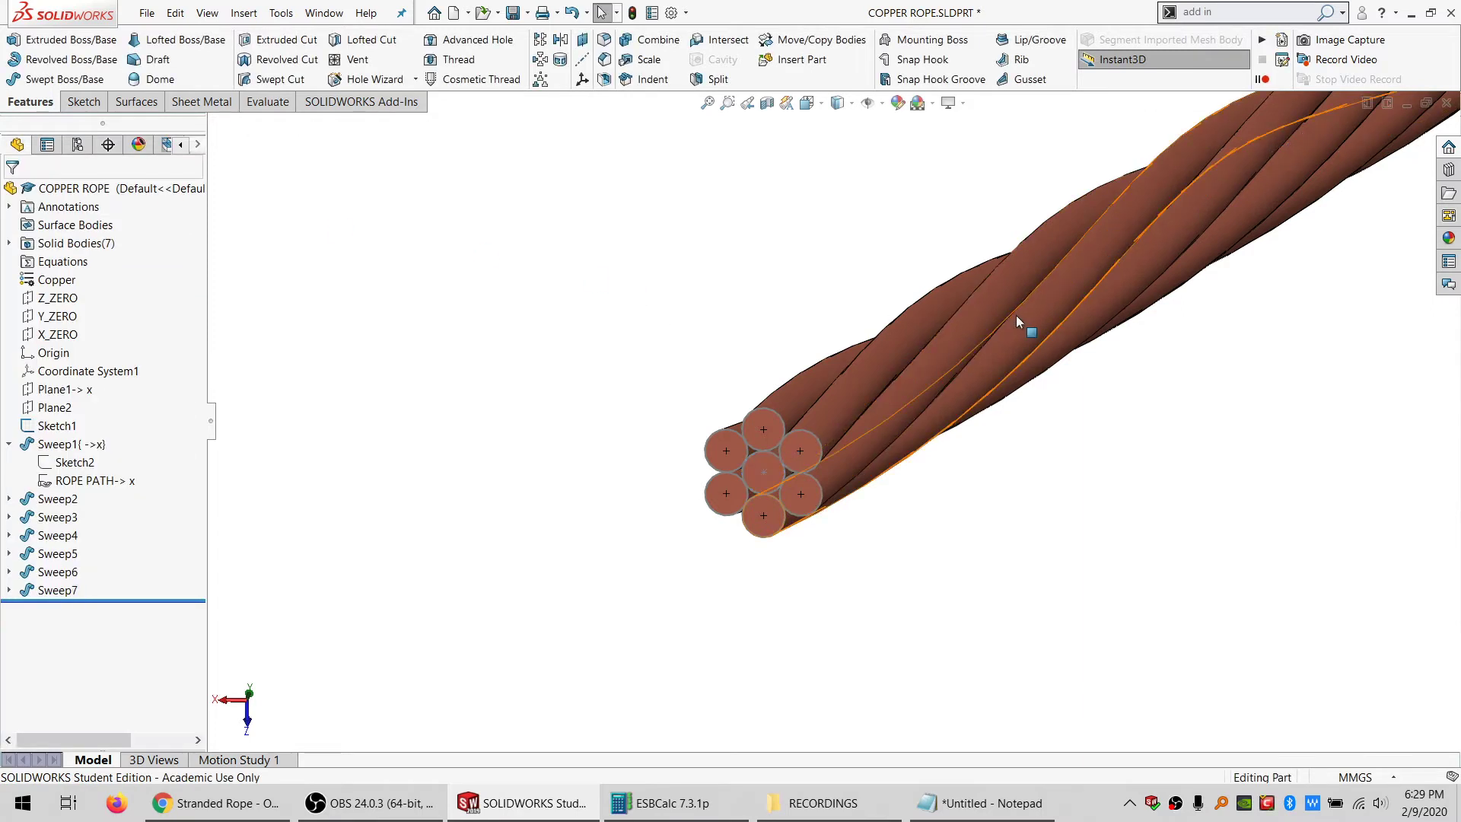
pyautogui.scroll(5, 1015, 317)
pyautogui.moveTo(1015, 315); pyautogui.dragTo(557, 550, button='middle')
pyautogui.click(244, 807)
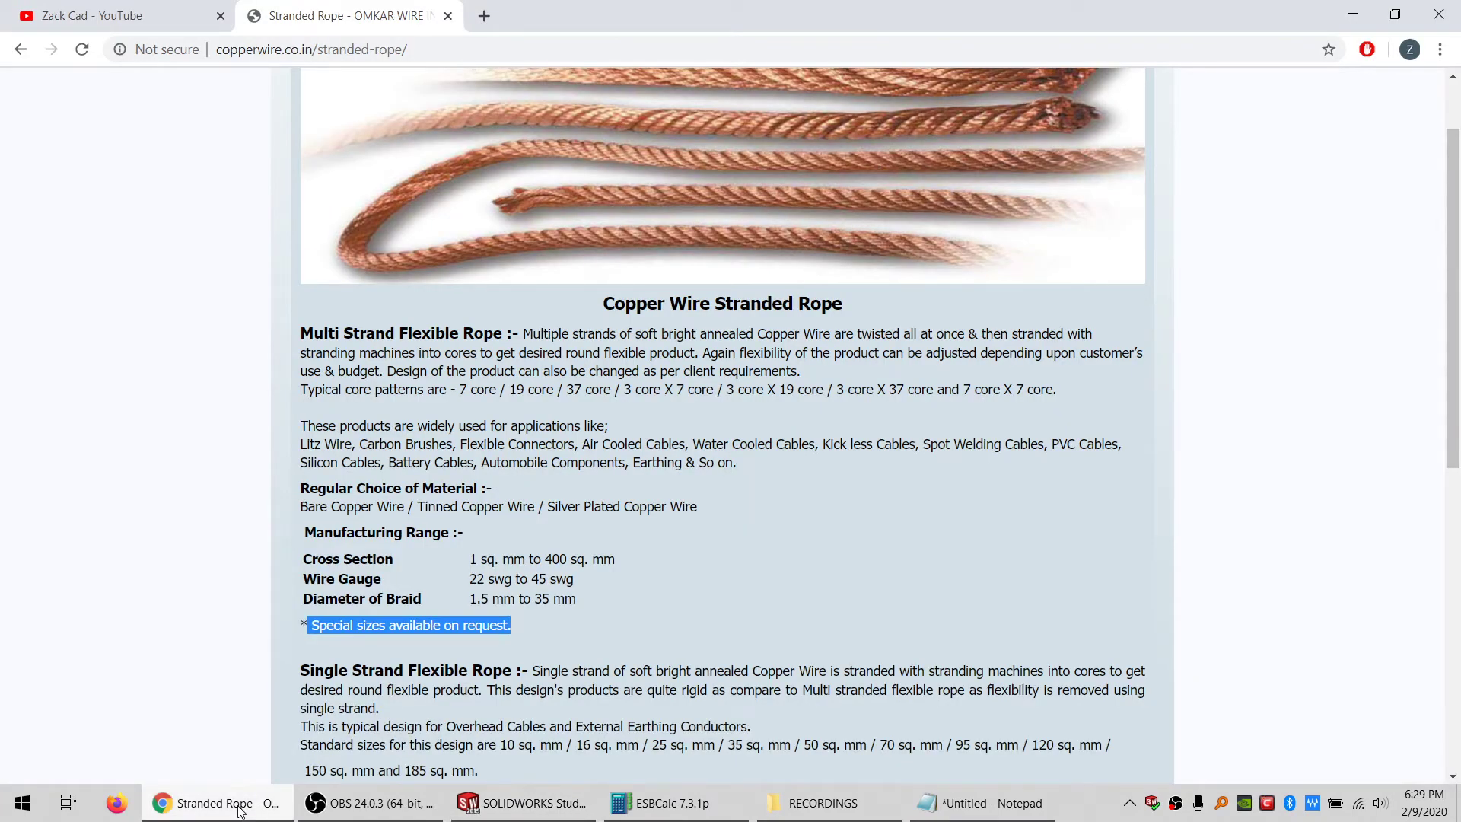
pyautogui.click(238, 810)
# Open the ROPE PATH sketch for editing
pyautogui.scroll(5, 652, 531)
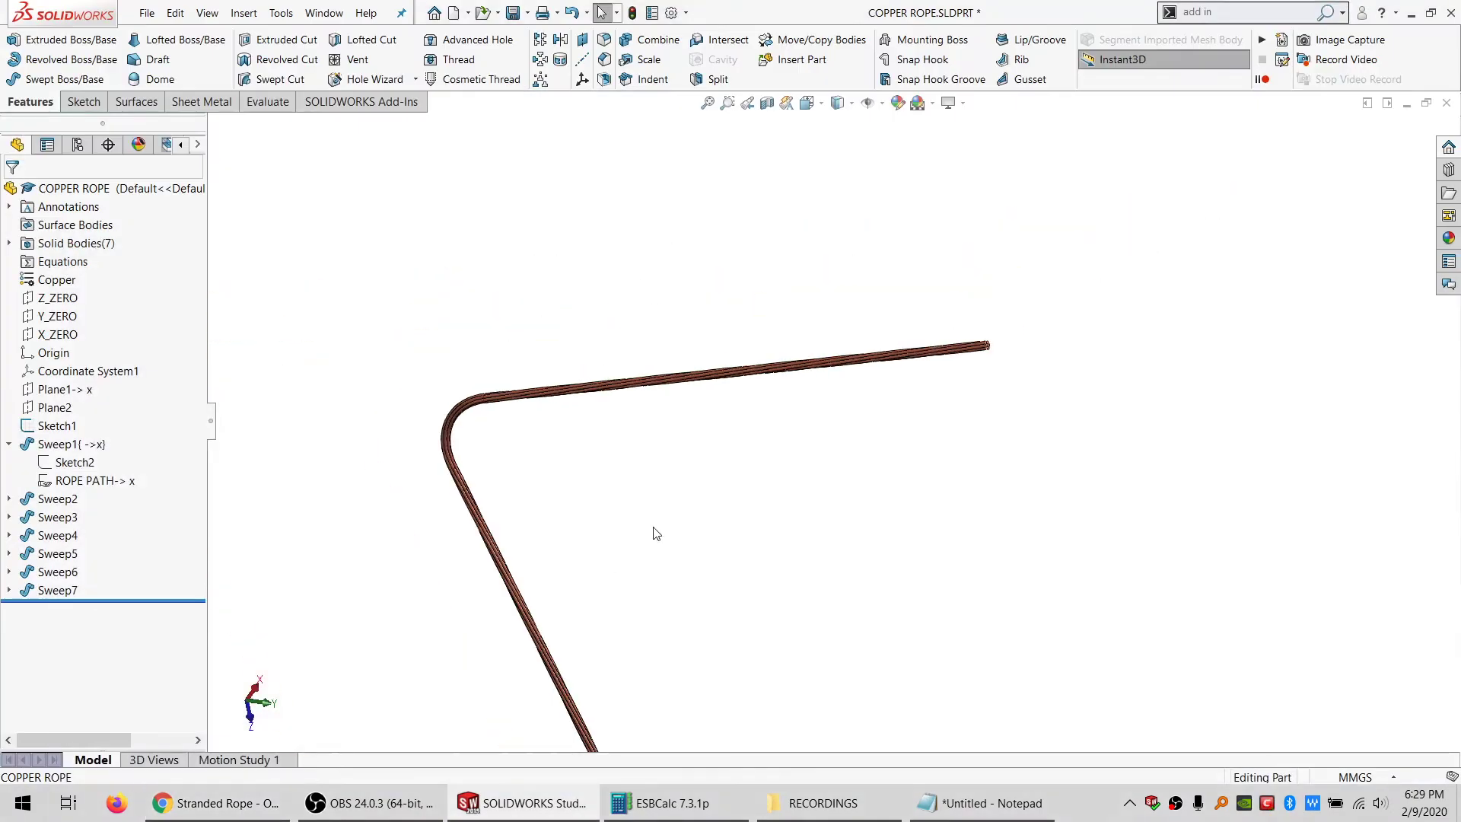
pyautogui.moveTo(759, 621); pyautogui.dragTo(819, 649, button='middle')
pyautogui.scroll(-2, 837, 701)
pyautogui.click(78, 478)
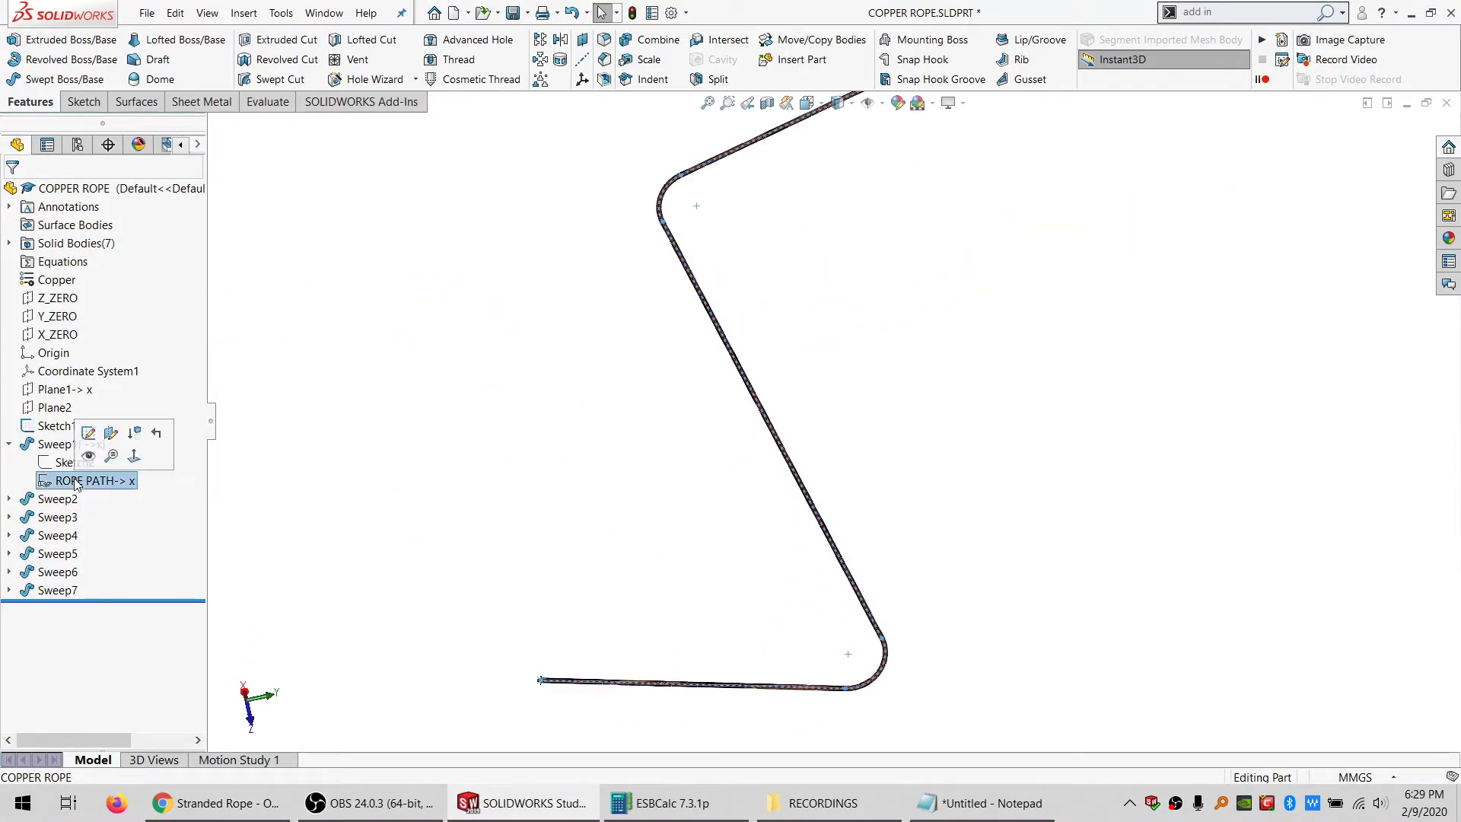
pyautogui.click(89, 433)
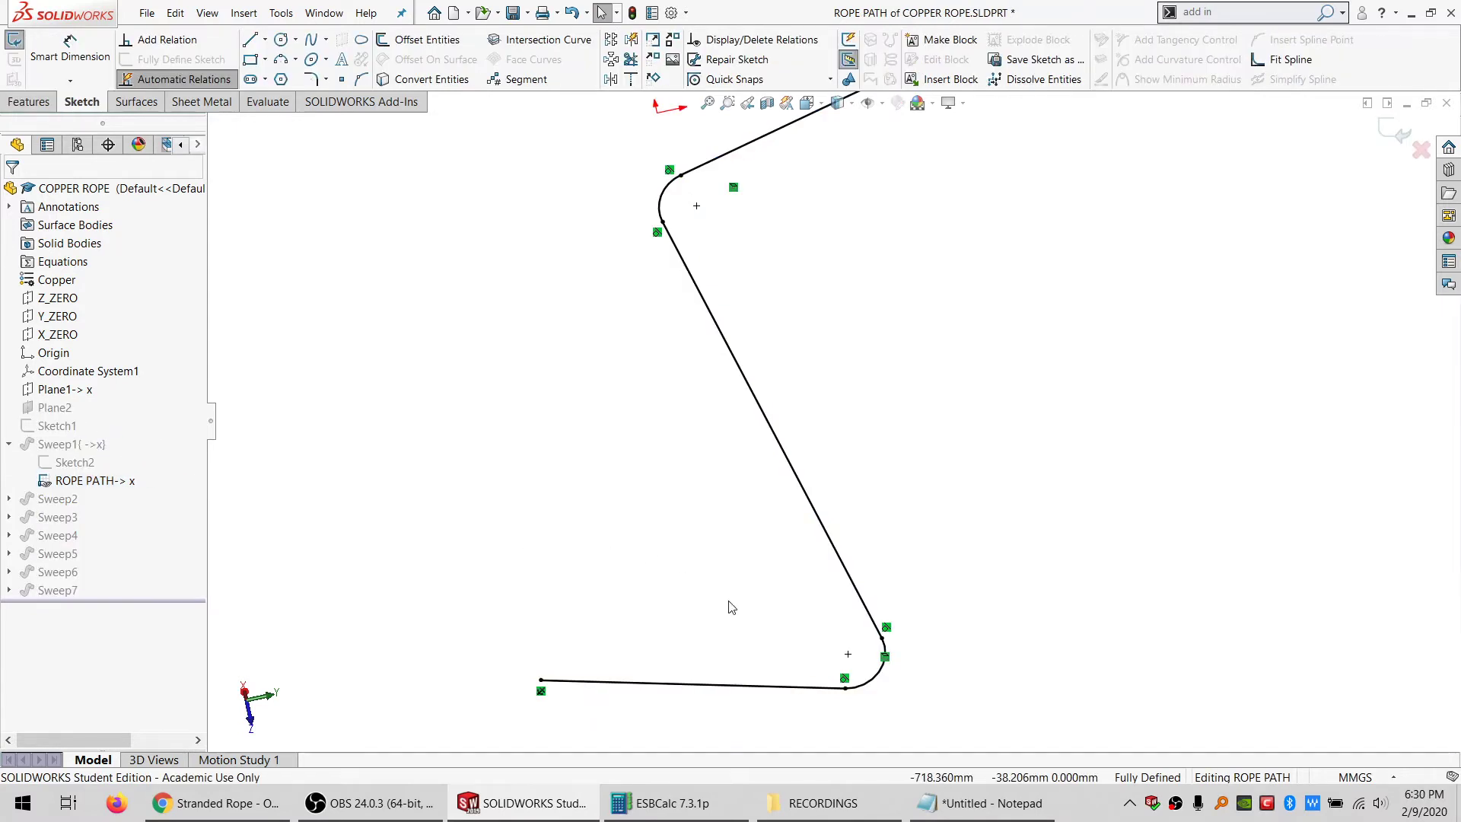
pyautogui.scroll(-2, 854, 555)
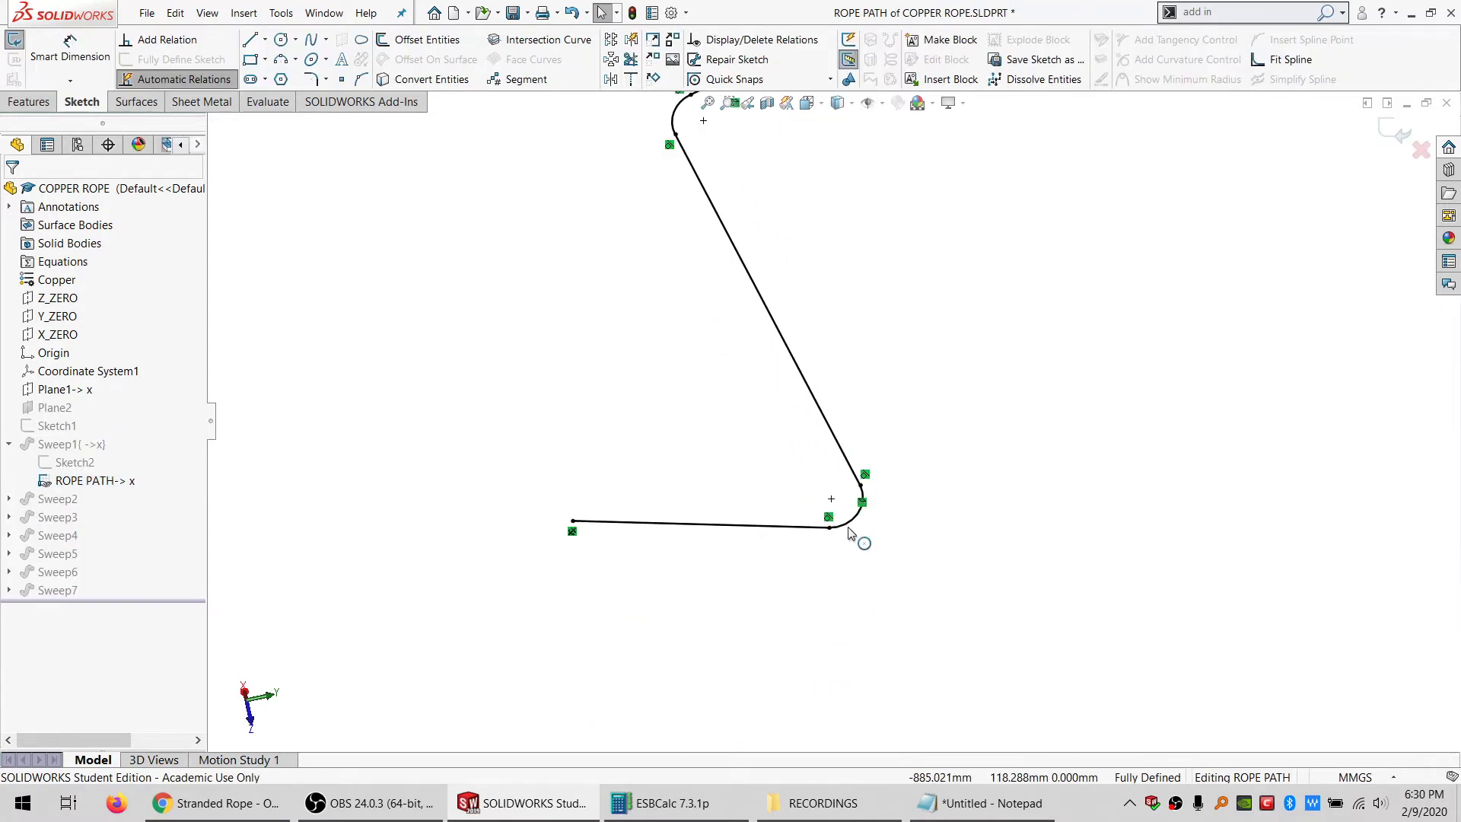
# Draw a chain of line segments below the rope path
pyautogui.click(250, 39)
pyautogui.scroll(2, 837, 475)
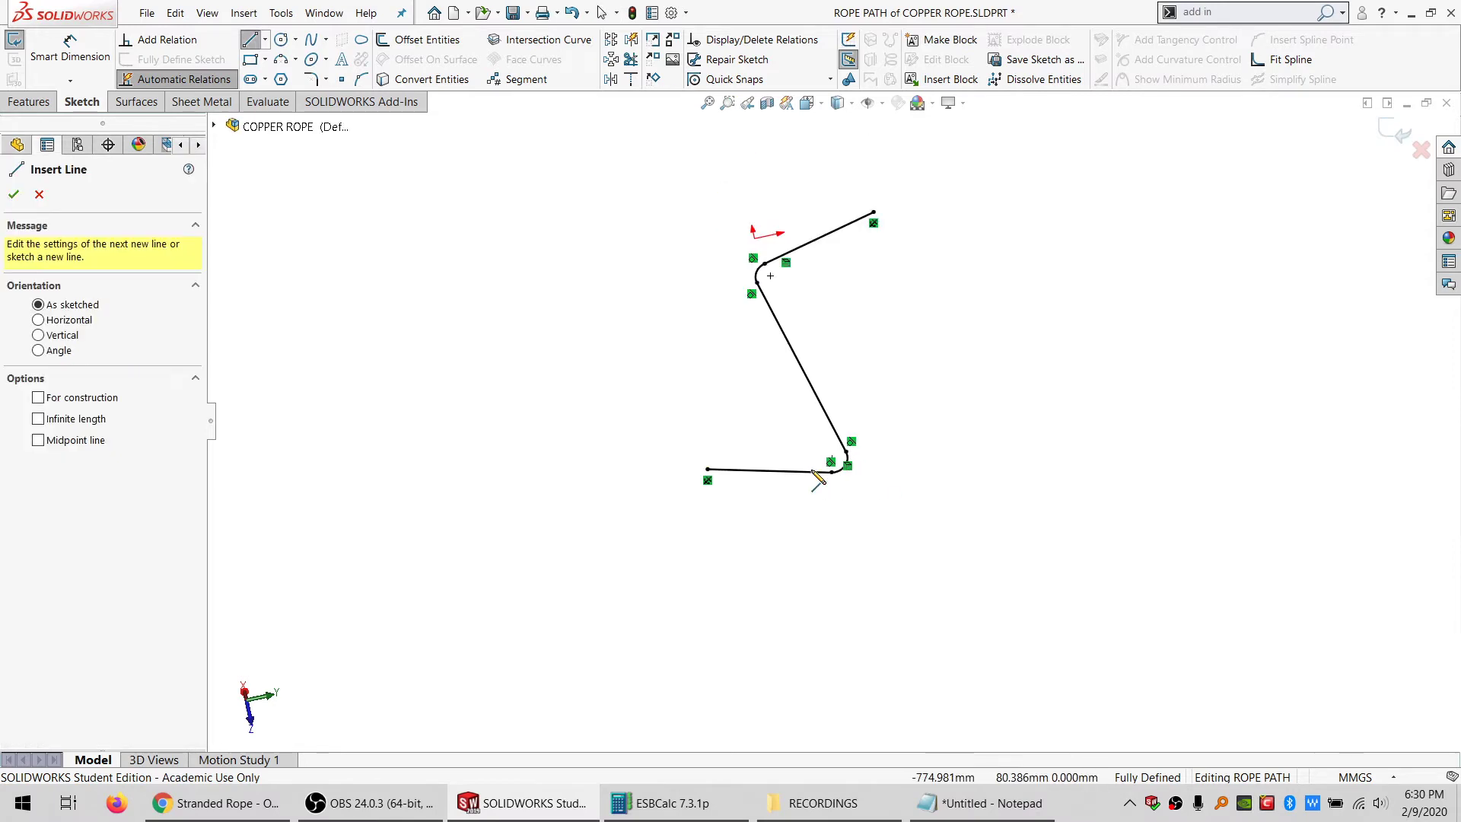
pyautogui.scroll(-1, 881, 471)
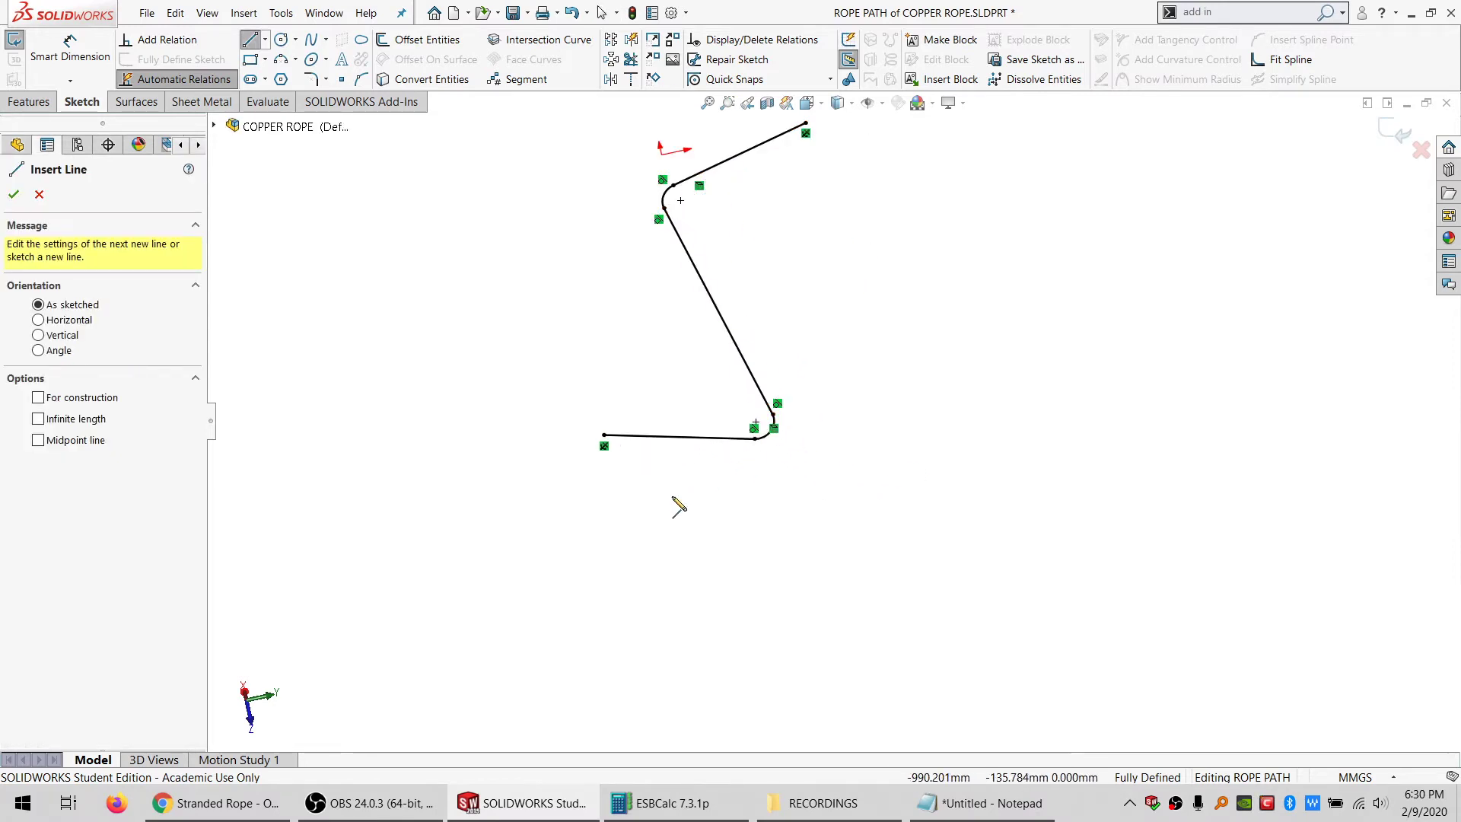
pyautogui.click(611, 523)
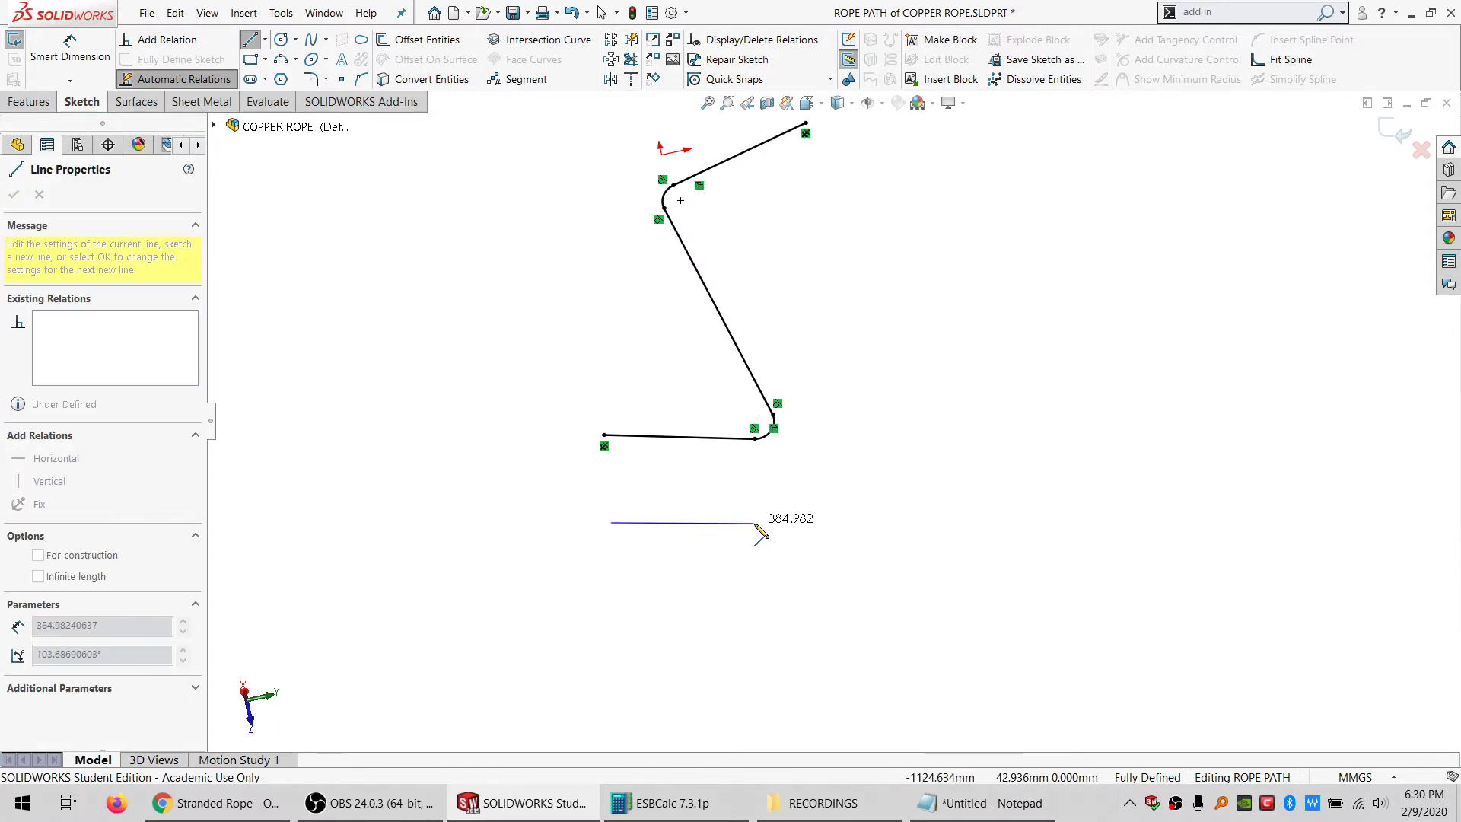
pyautogui.click(754, 523)
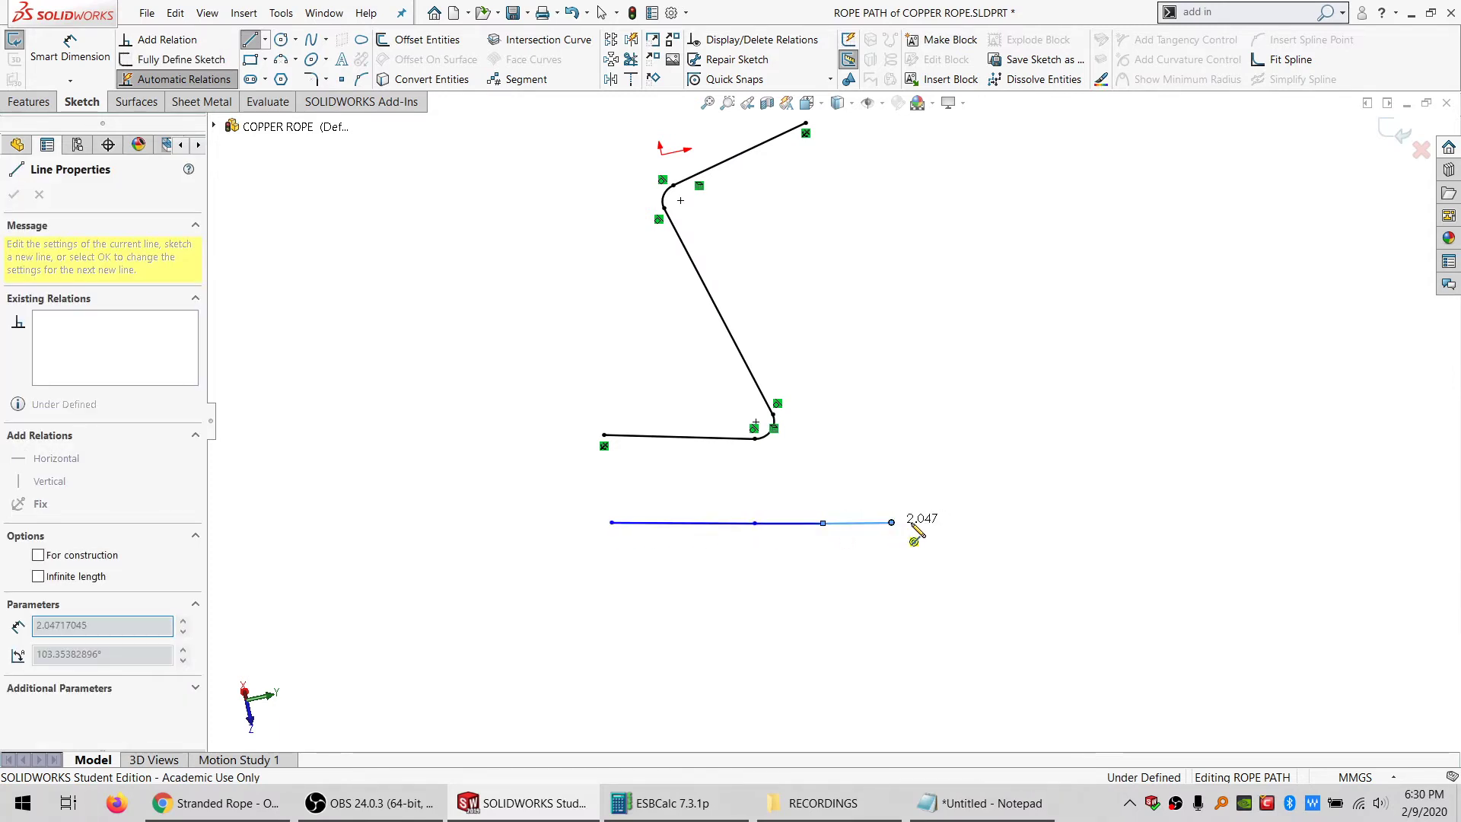
pyautogui.click(891, 523)
pyautogui.click(989, 521)
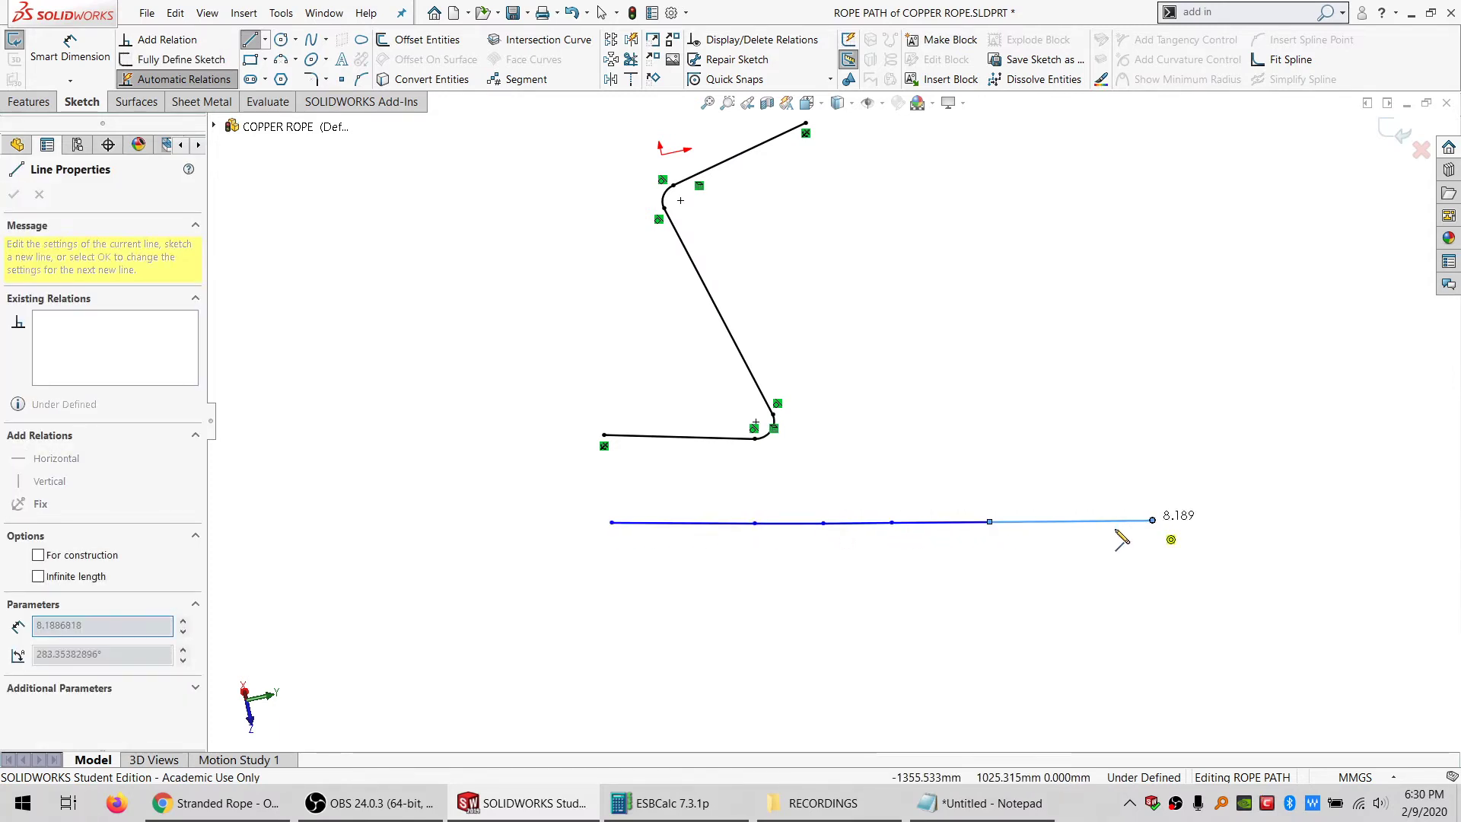
pyautogui.doubleClick(1152, 520)
pyautogui.press('Escape')
# Fix the chain's left endpoint and box-select all the new segments
pyautogui.click(611, 523)
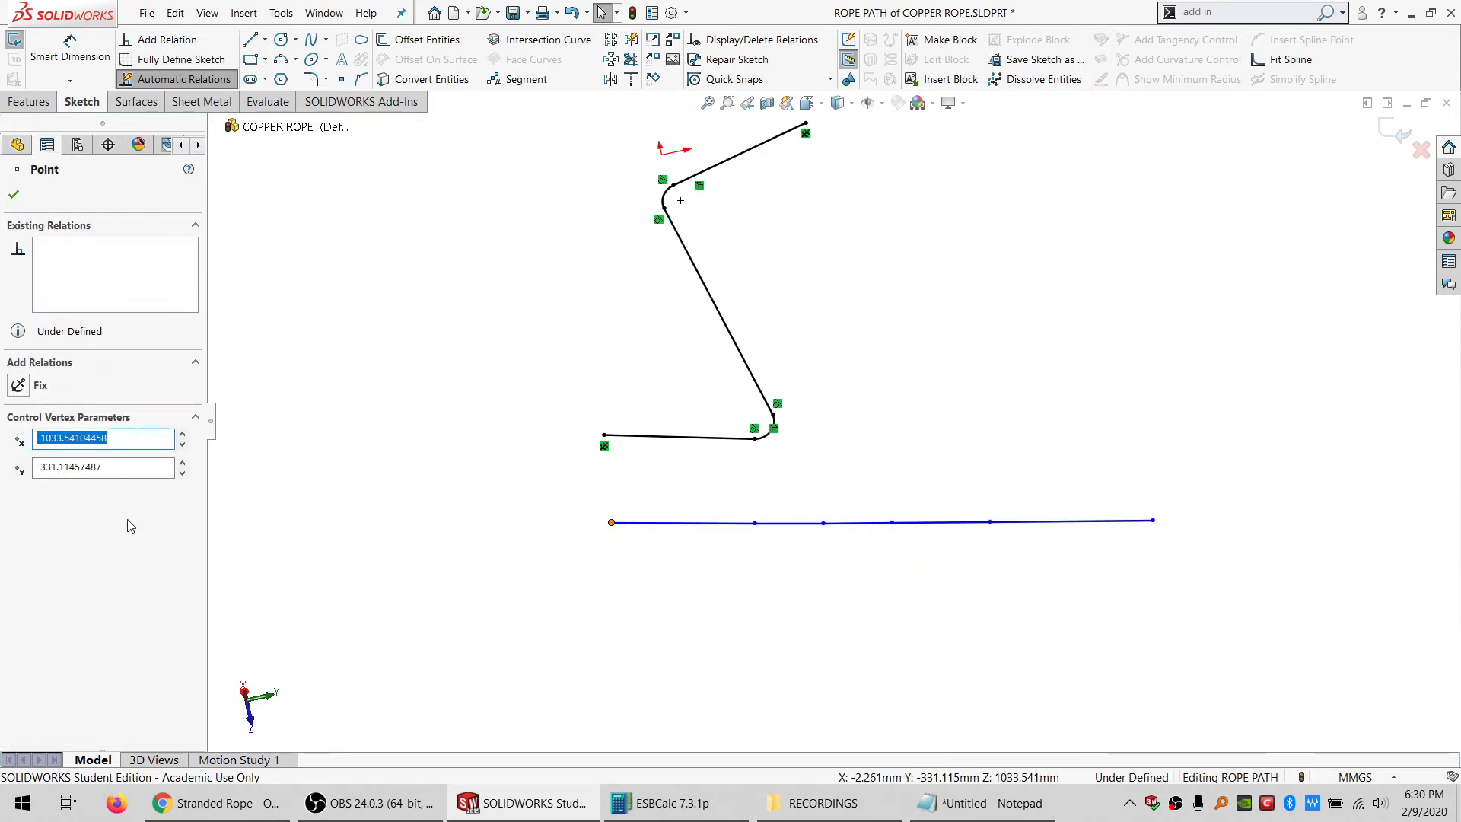
pyautogui.click(19, 386)
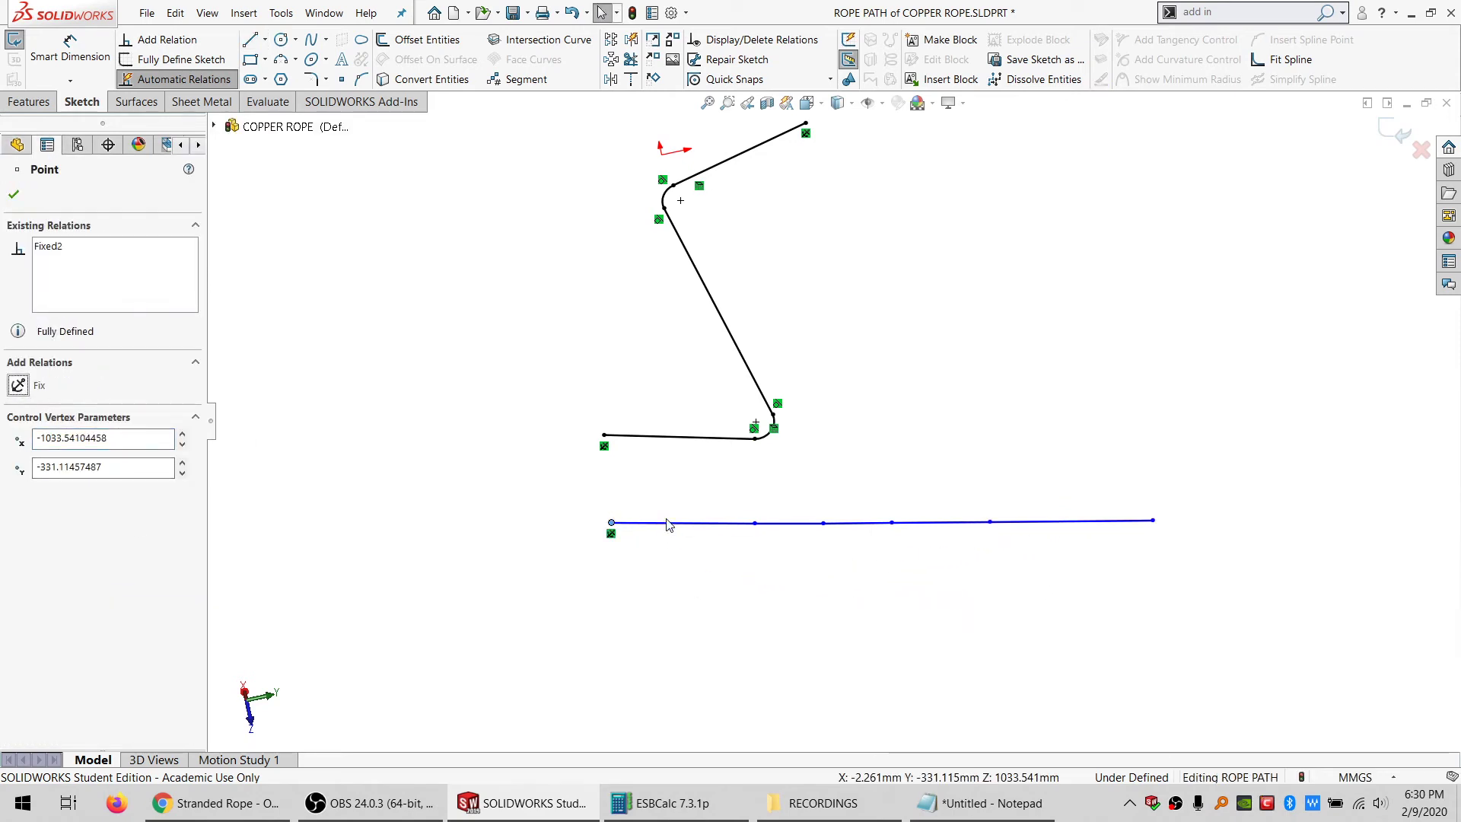
pyautogui.moveTo(1236, 456); pyautogui.dragTo(703, 549)
# Make the selected lower segments collinear
pyautogui.click(76, 553)
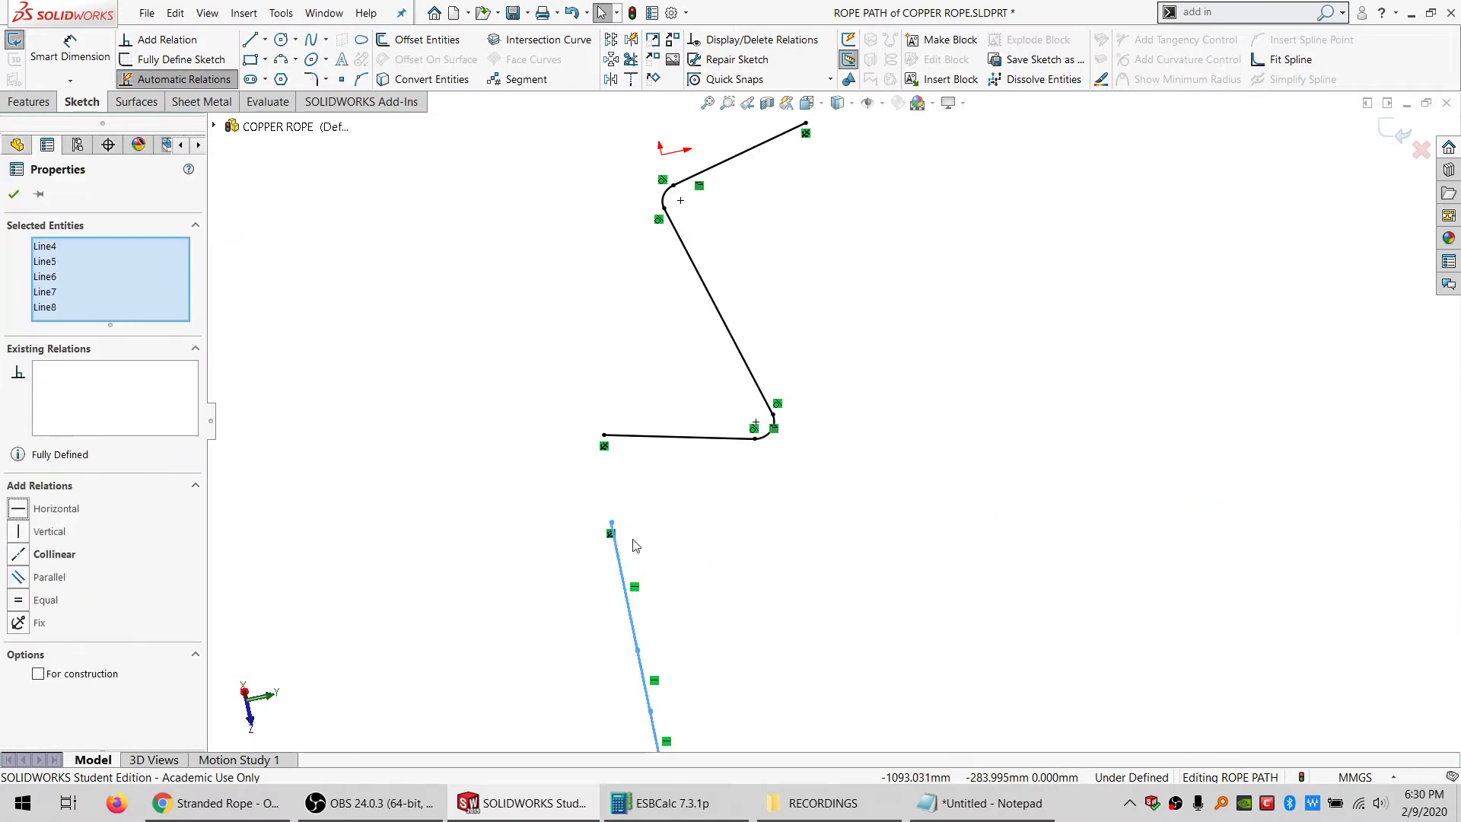
pyautogui.click(61, 509)
pyautogui.click(50, 532)
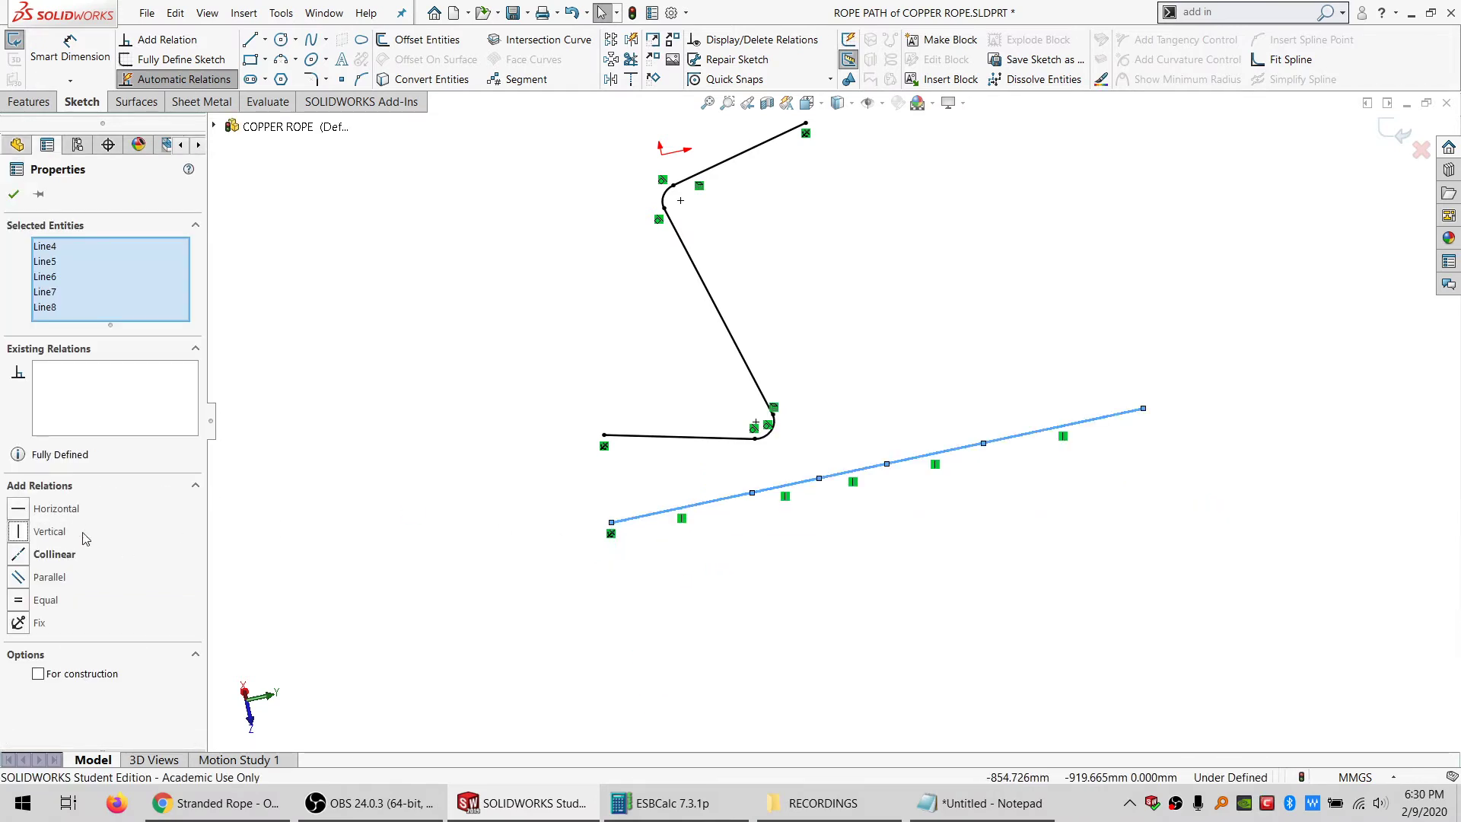
pyautogui.click(831, 619)
# Equate the short horizontal line, bend arc and slanted line with their lower counterparts
pyautogui.click(695, 438)
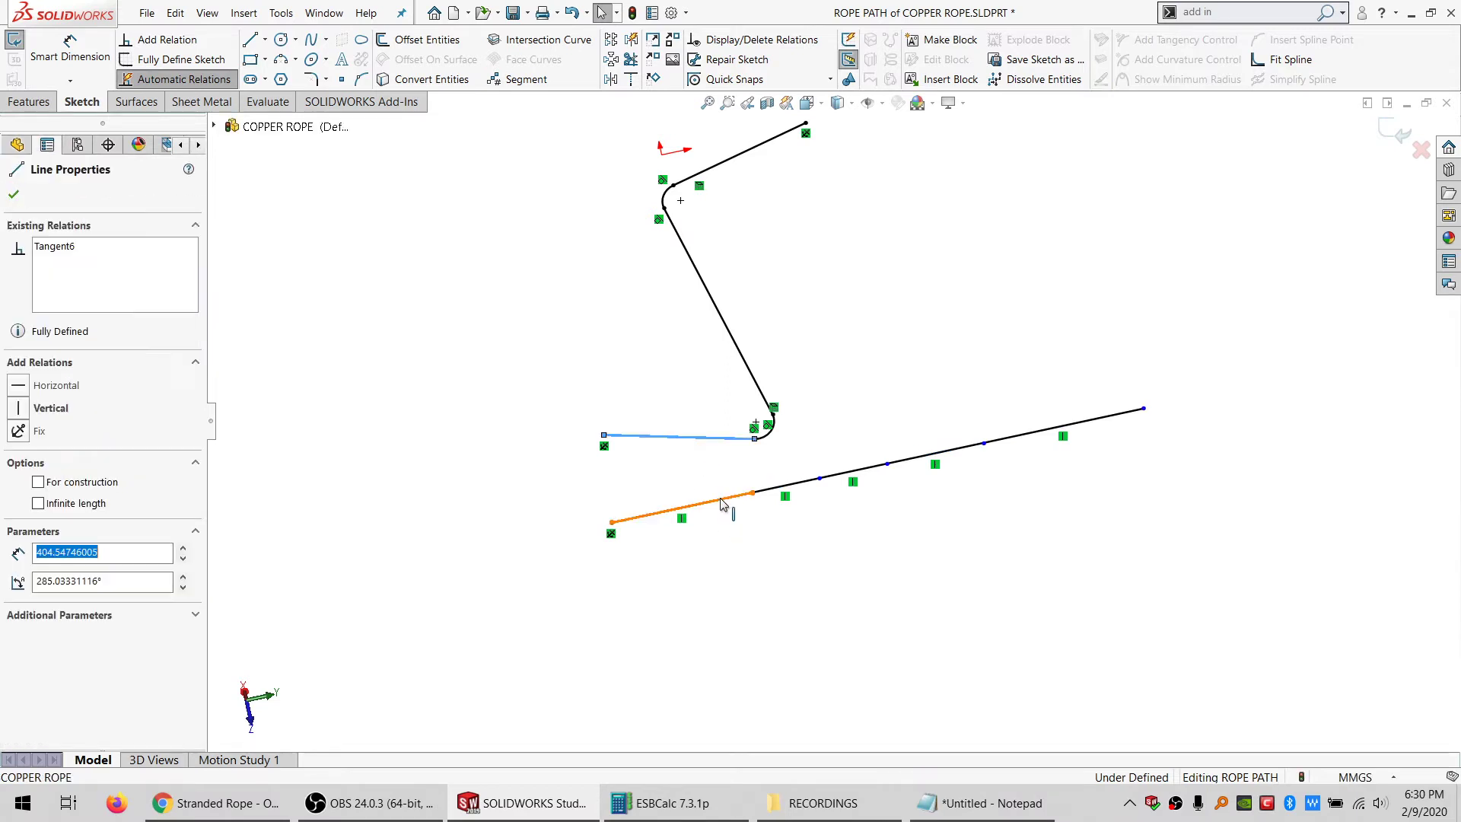
pyautogui.keyDown('ctrl'); pyautogui.click(721, 504); pyautogui.keyUp('ctrl')
pyautogui.click(46, 577)
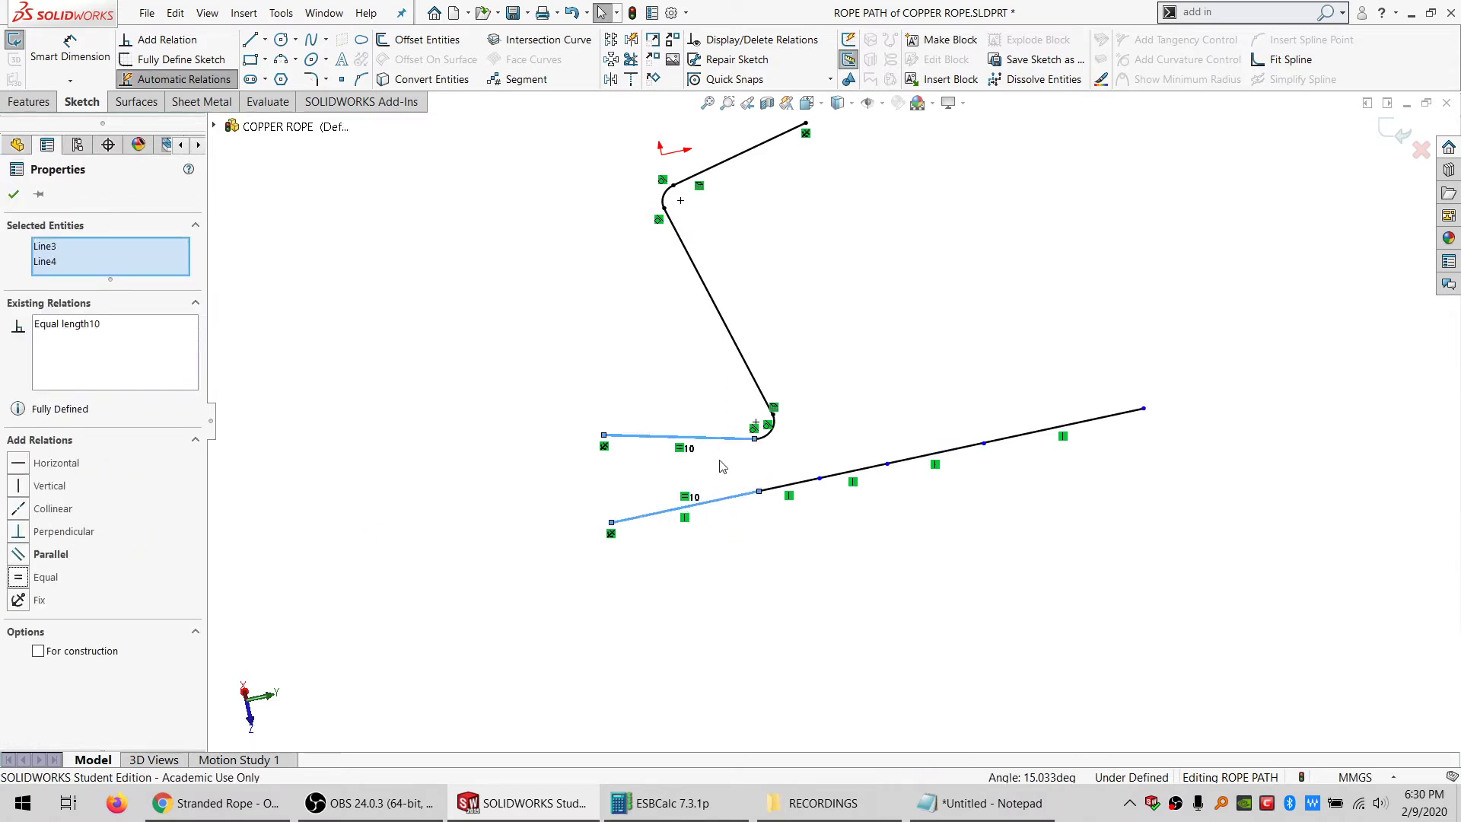
pyautogui.click(770, 431)
pyautogui.keyDown('ctrl'); pyautogui.click(789, 485); pyautogui.keyUp('ctrl')
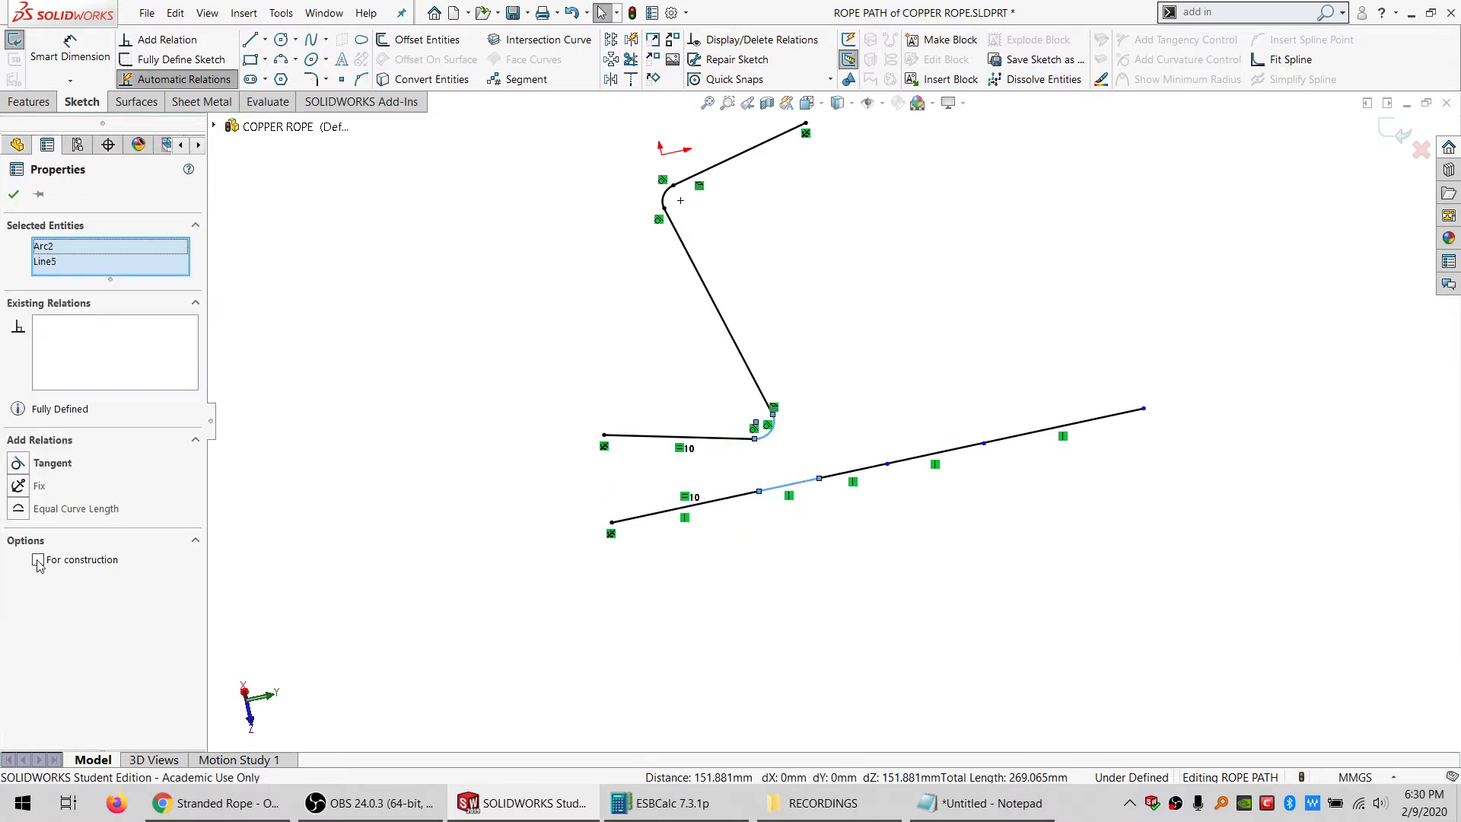
pyautogui.click(55, 509)
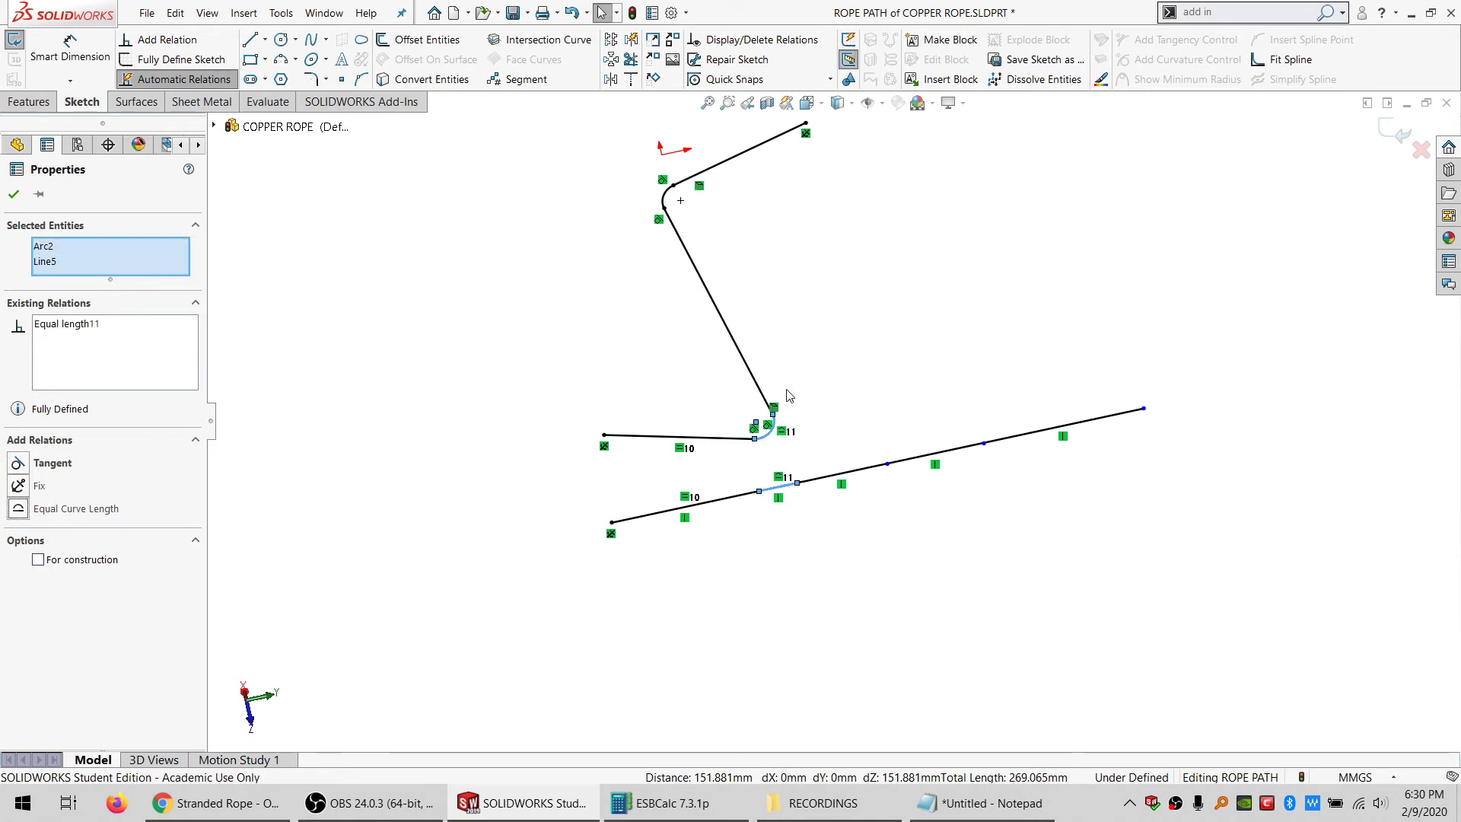
pyautogui.click(763, 394)
pyautogui.keyDown('ctrl'); pyautogui.click(833, 475); pyautogui.keyUp('ctrl')
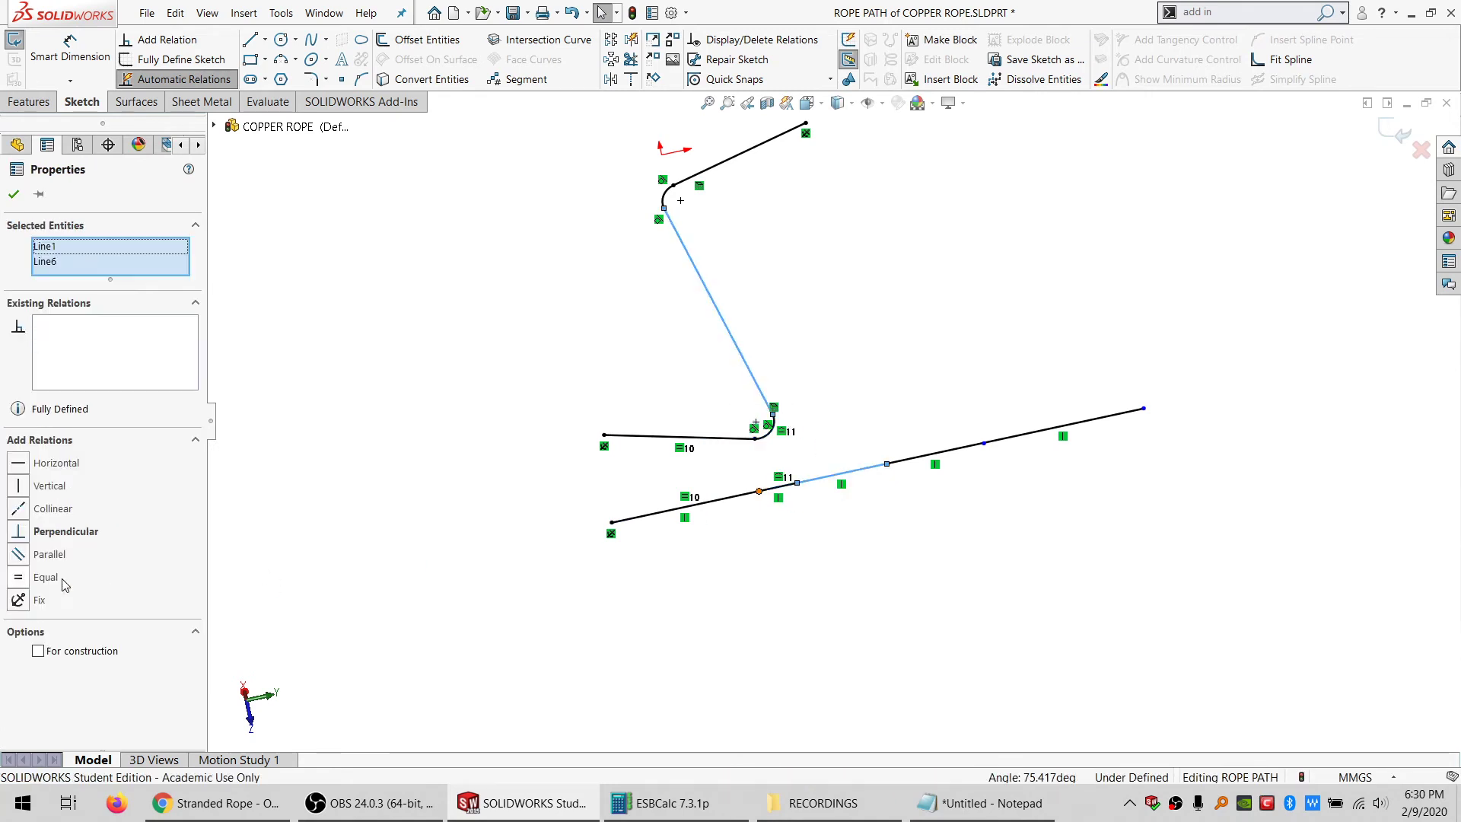
pyautogui.click(45, 577)
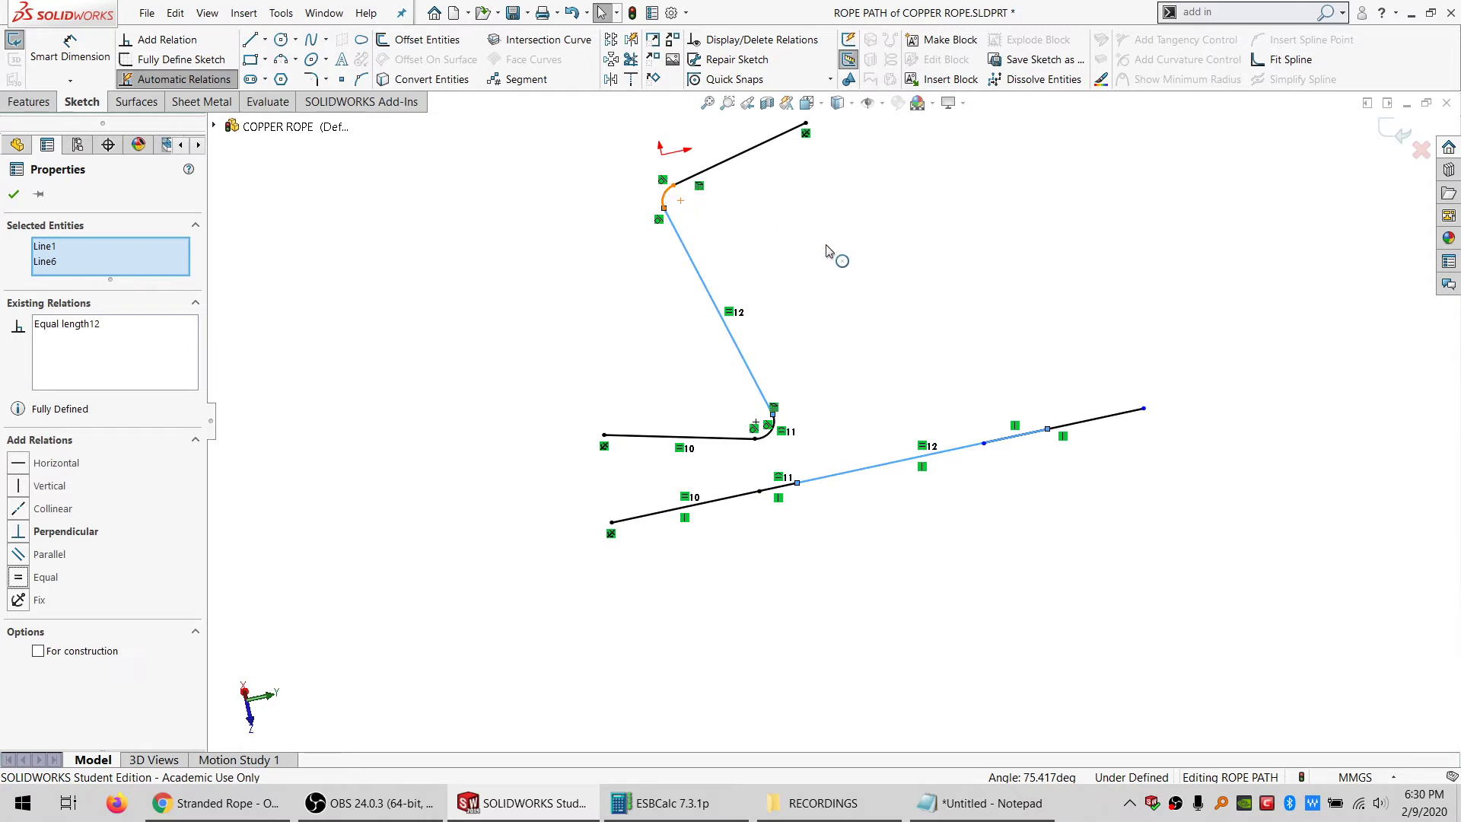
# Stretch the lower chain's right end and equate the top segment and upper arc
pyautogui.click(667, 196)
pyautogui.press('Escape')
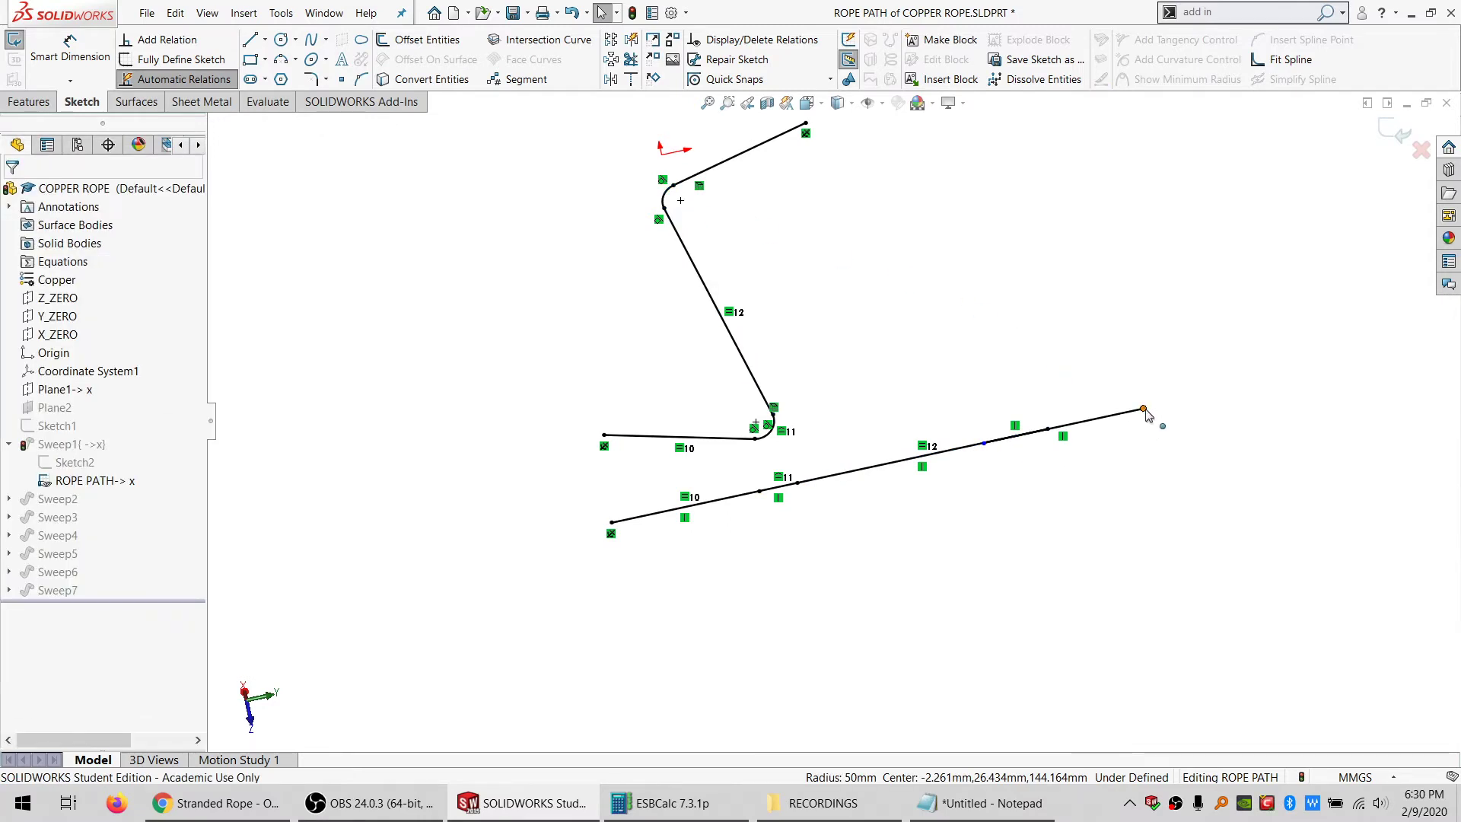
pyautogui.moveTo(1145, 411); pyautogui.dragTo(1284, 378)
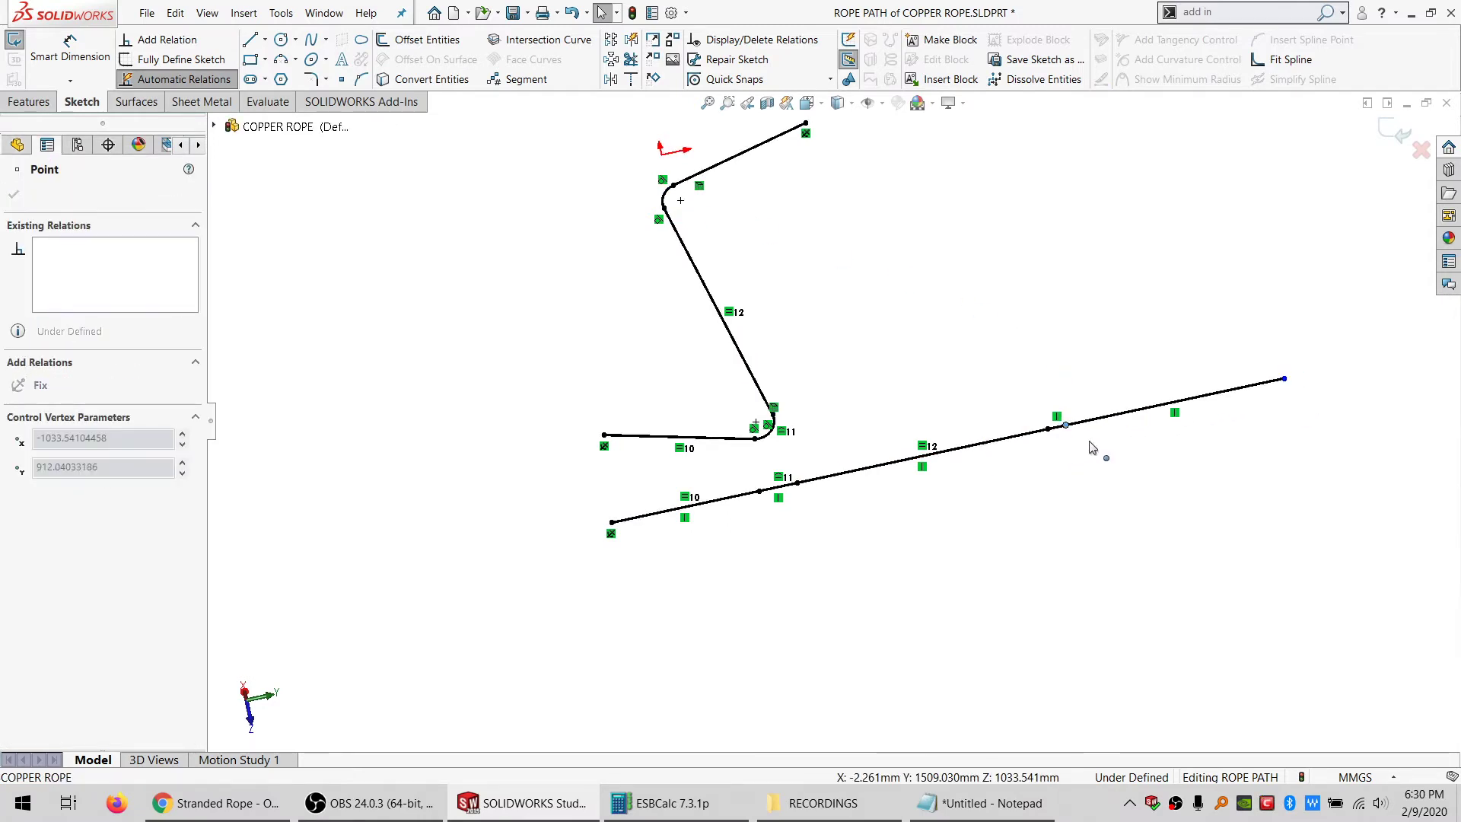
pyautogui.moveTo(1098, 446); pyautogui.dragTo(1026, 439)
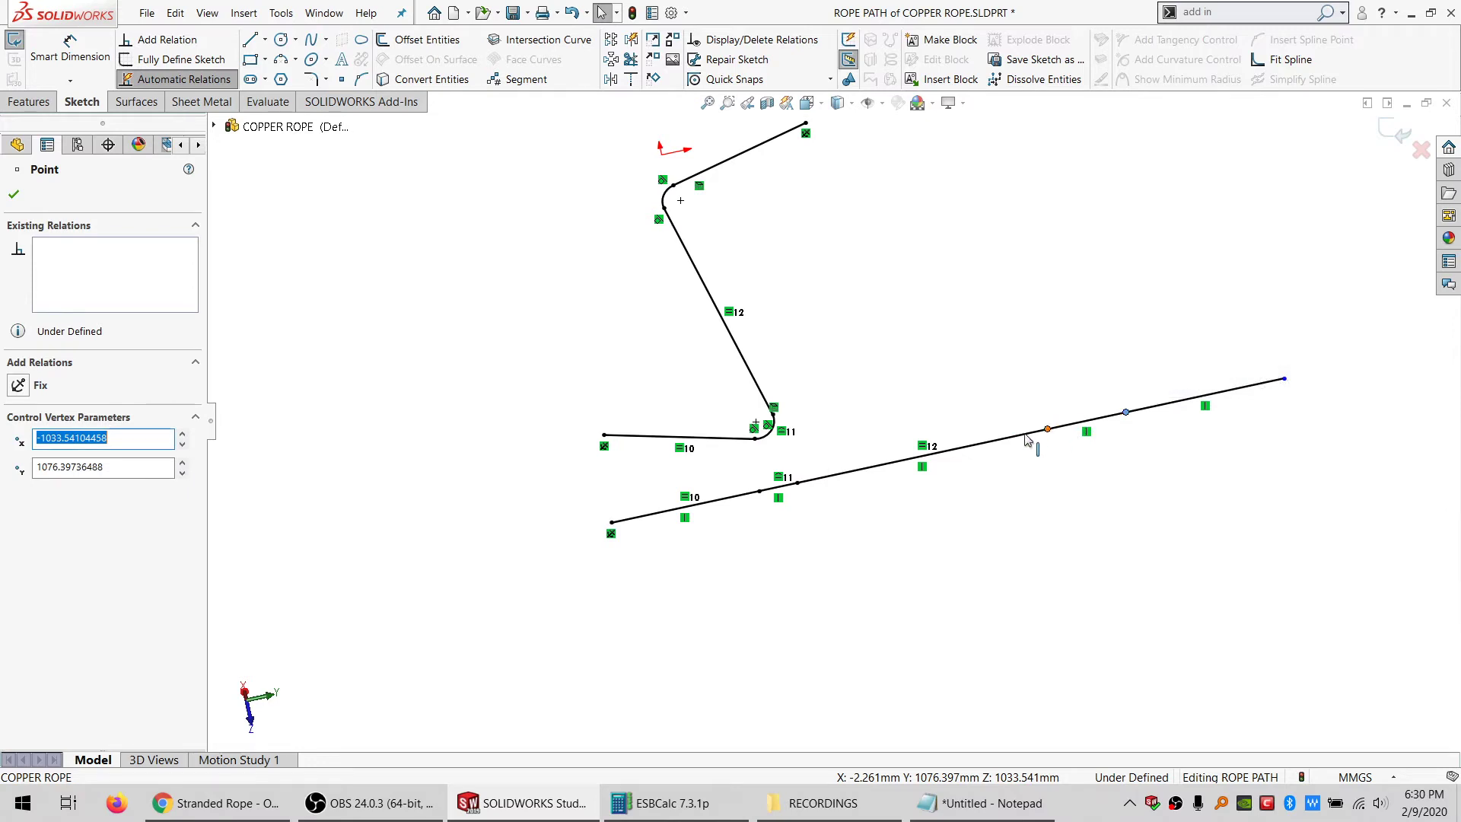
pyautogui.click(733, 159)
pyautogui.keyDown('ctrl'); pyautogui.click(1218, 392); pyautogui.keyUp('ctrl')
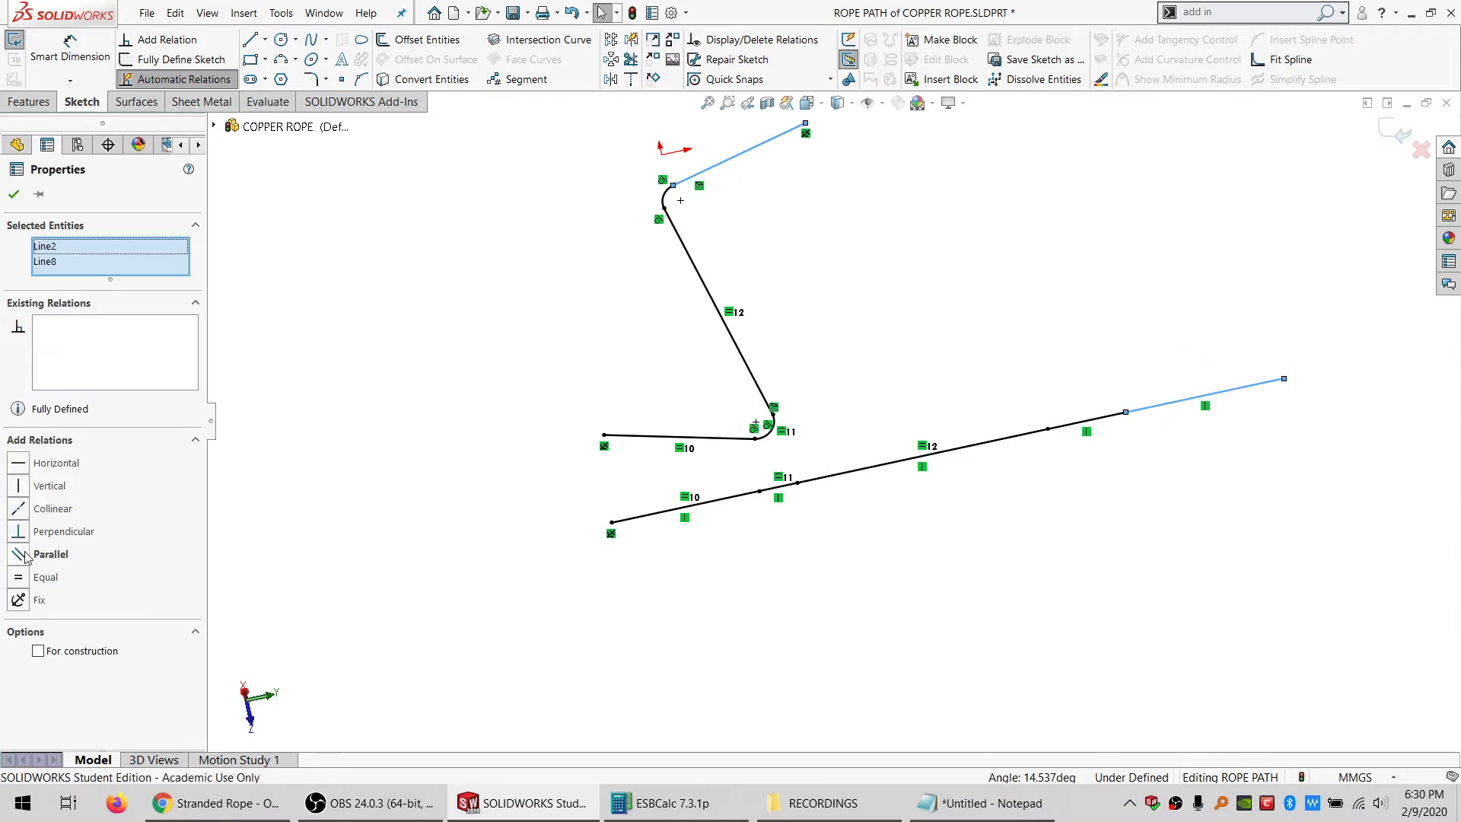
pyautogui.click(34, 576)
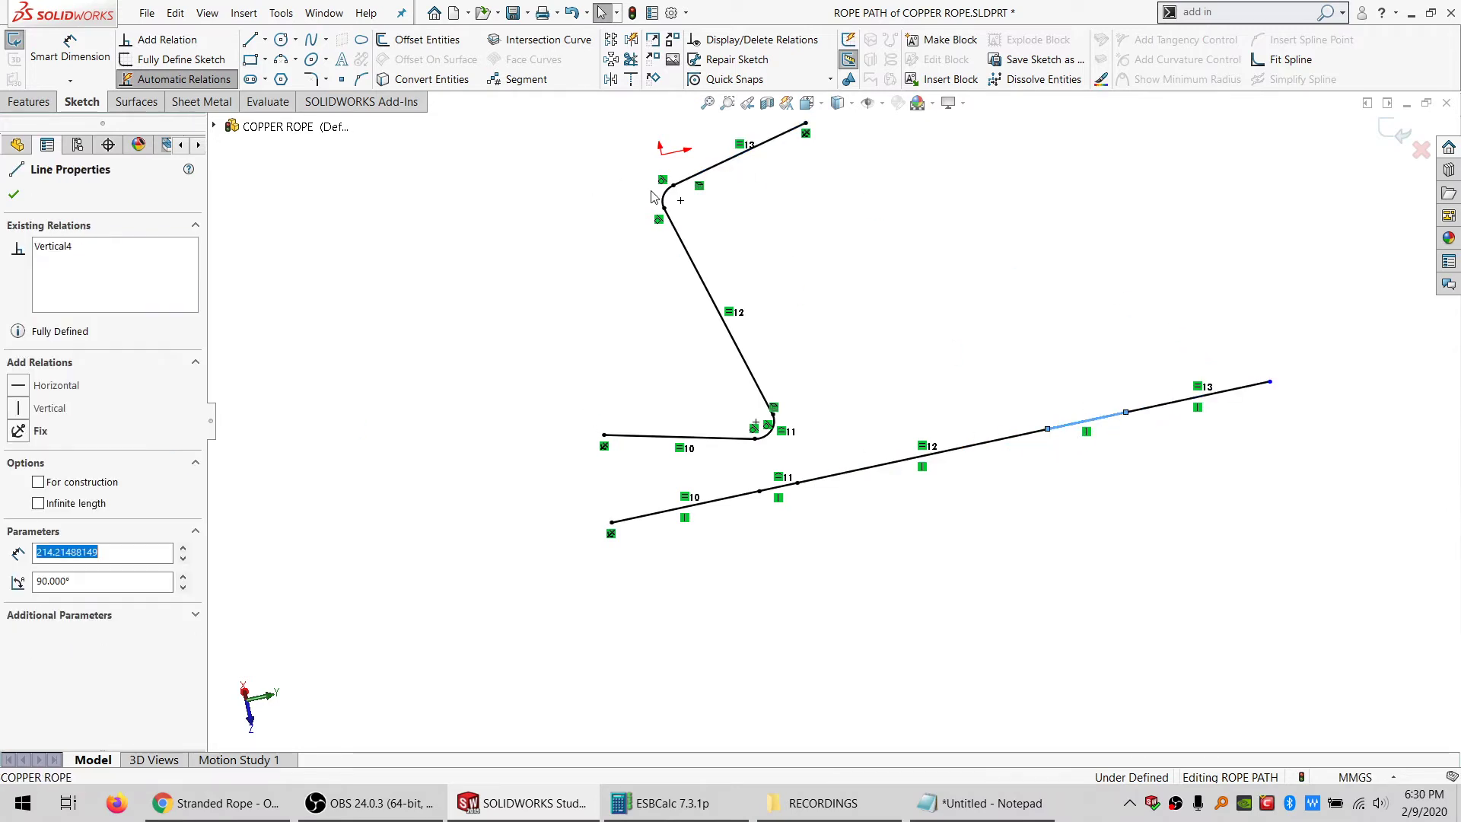
pyautogui.keyDown('ctrl'); pyautogui.click(661, 204); pyautogui.keyUp('ctrl')
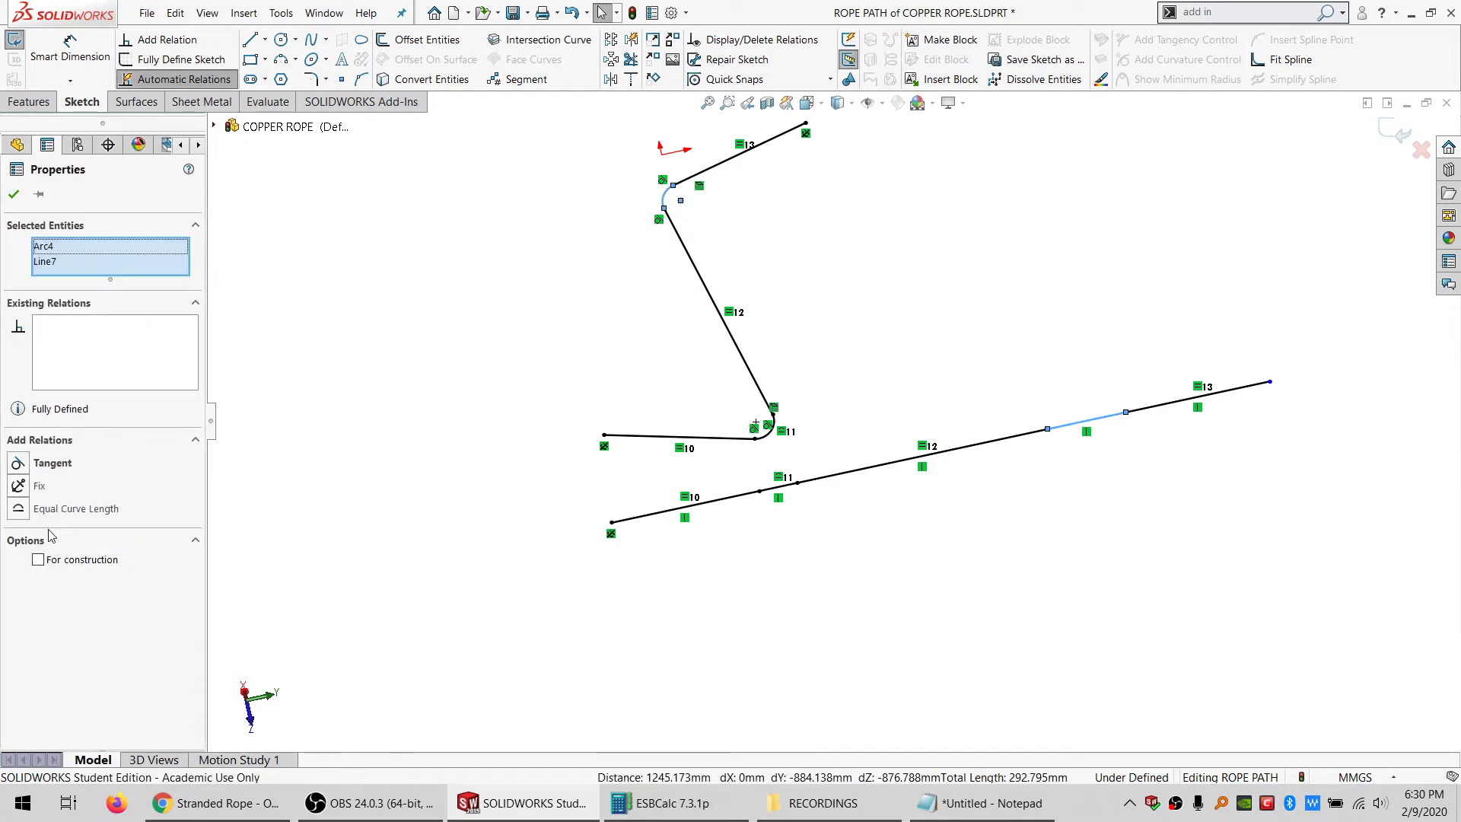
pyautogui.click(75, 509)
pyautogui.click(799, 523)
# Convert the lower segments to construction and draw one line spanning their full length
pyautogui.moveTo(1225, 430)
pyautogui.mouseDown()
pyautogui.moveTo(1141, 355)
pyautogui.moveTo(980, 388)
pyautogui.moveTo(871, 439)
pyautogui.moveTo(731, 468)
pyautogui.moveTo(563, 535)
pyautogui.moveTo(653, 631)
pyautogui.moveTo(761, 578)
pyautogui.mouseUp()
pyautogui.click(78, 677)
pyautogui.click(384, 464)
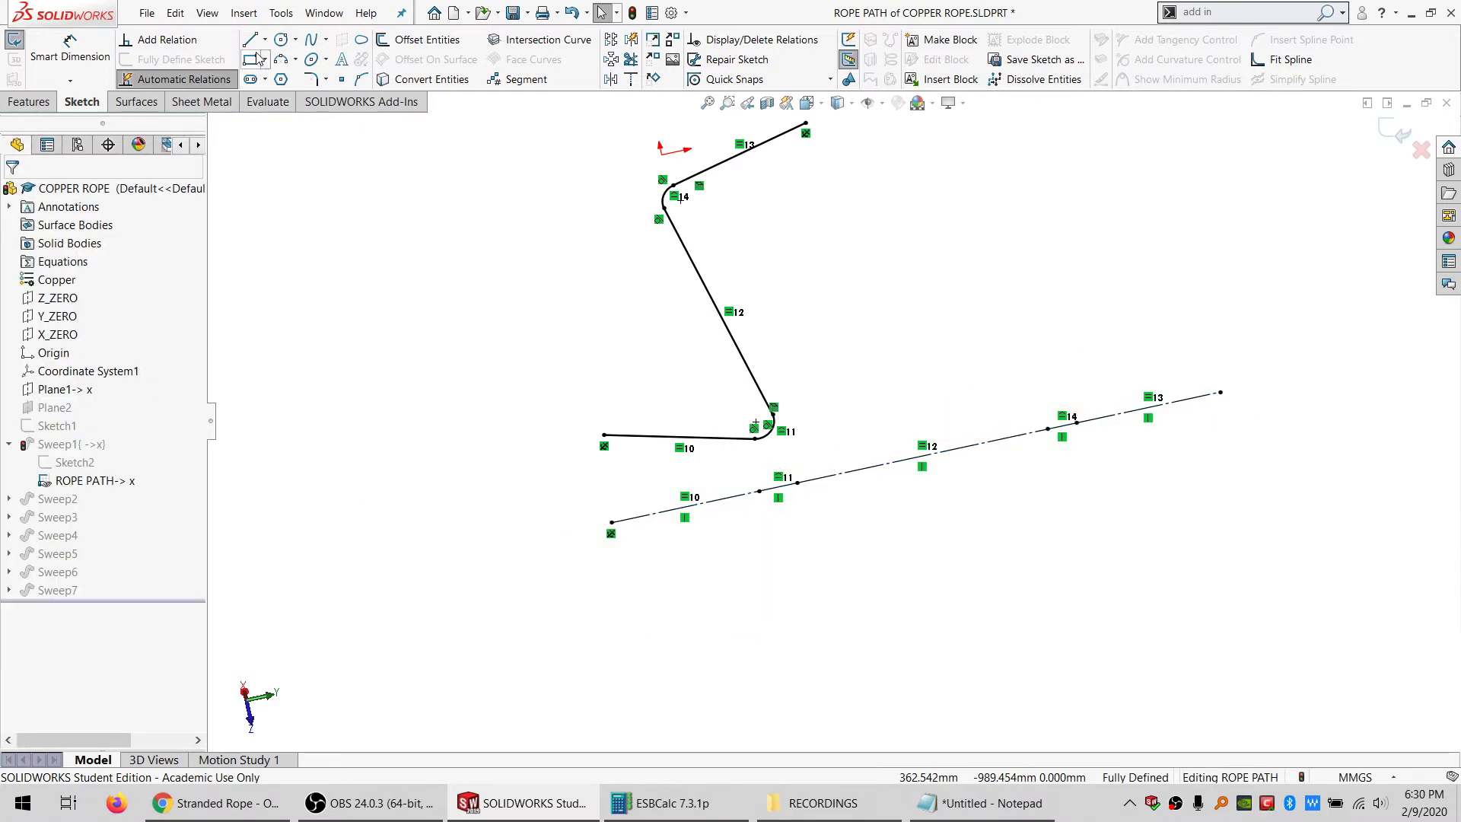
pyautogui.press('l')
pyautogui.click(611, 523)
pyautogui.click(1220, 393)
pyautogui.press('Escape')
pyautogui.press('d')
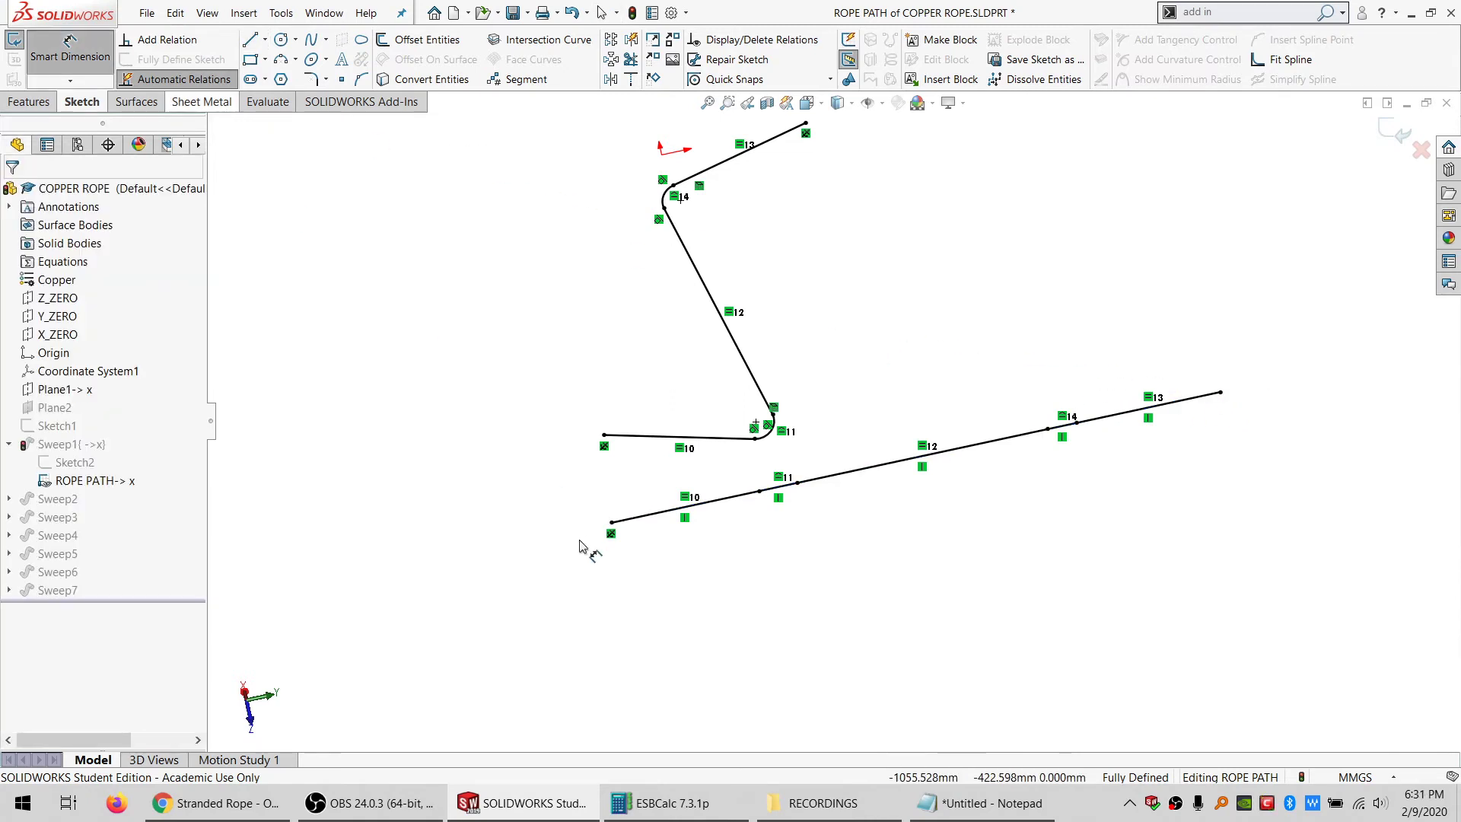
# Add a driven 1665.330 length dimension to the long line
pyautogui.click(620, 531)
pyautogui.click(825, 602)
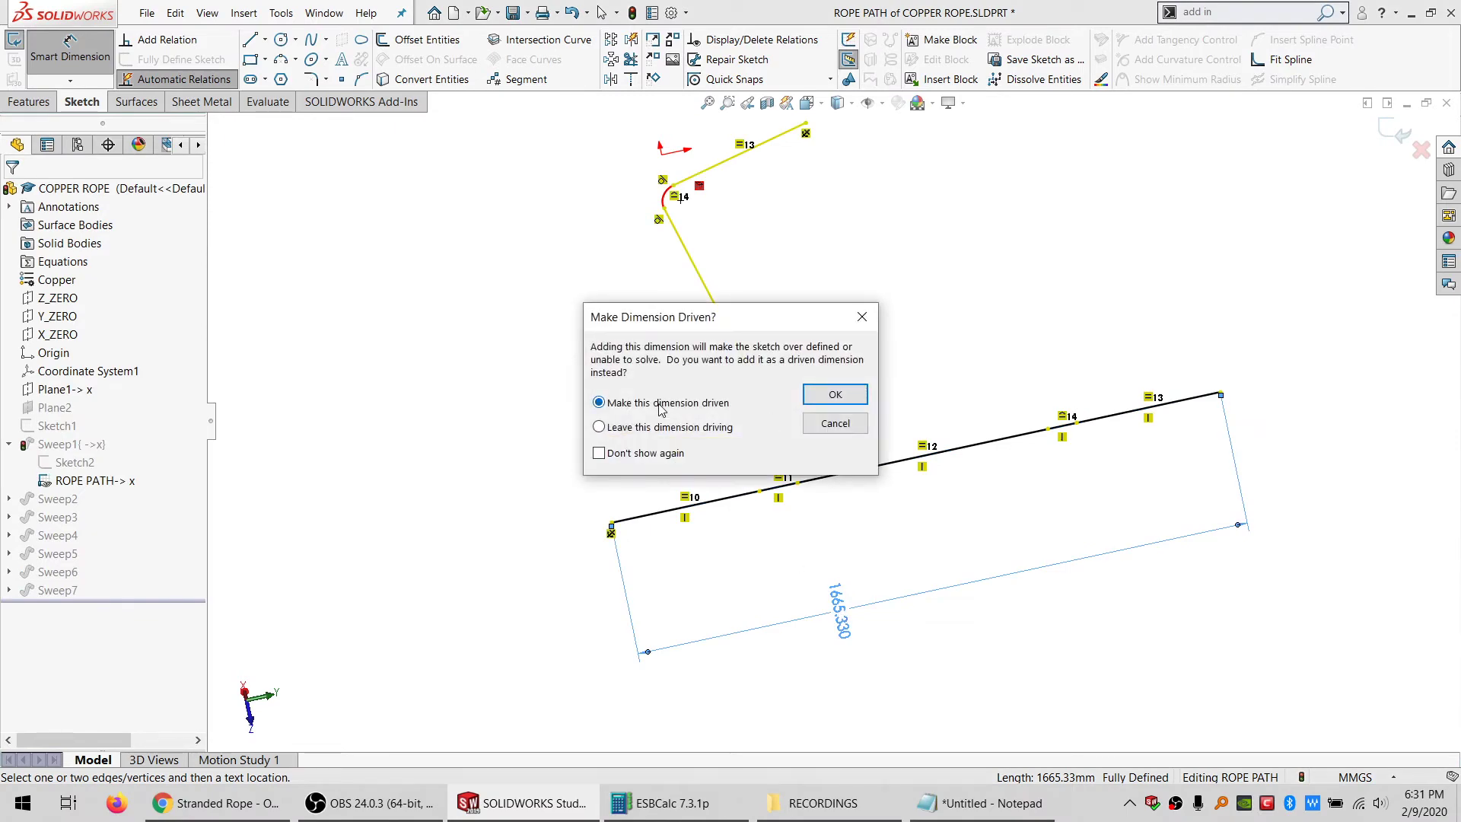
pyautogui.click(834, 394)
pyautogui.press('Escape')
pyautogui.click(841, 474)
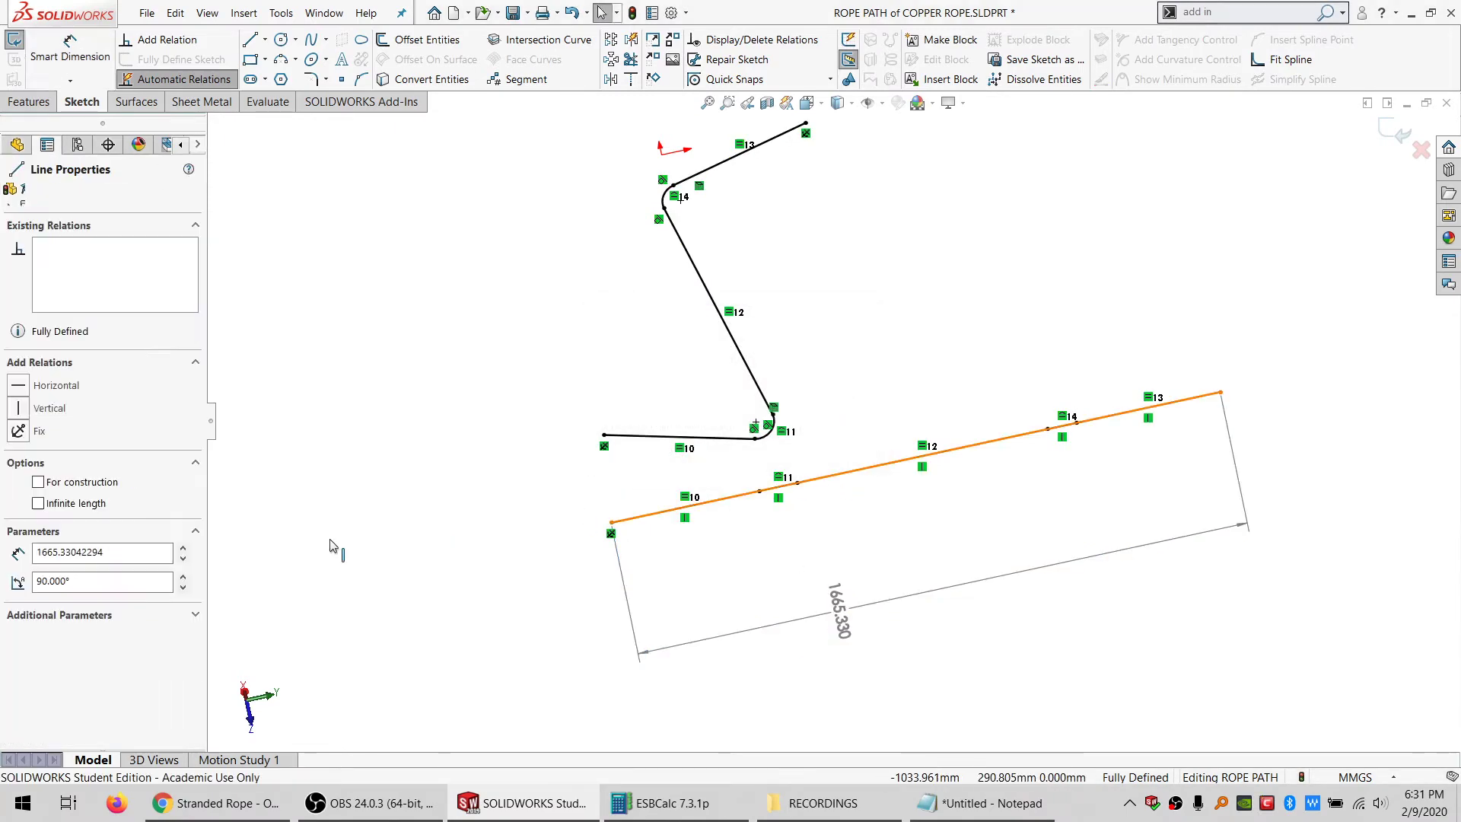
pyautogui.click(867, 644)
# Enter 1,665.33 into the calculator, then bring up the stranded rope web page
pyautogui.scroll(-2, 870, 643)
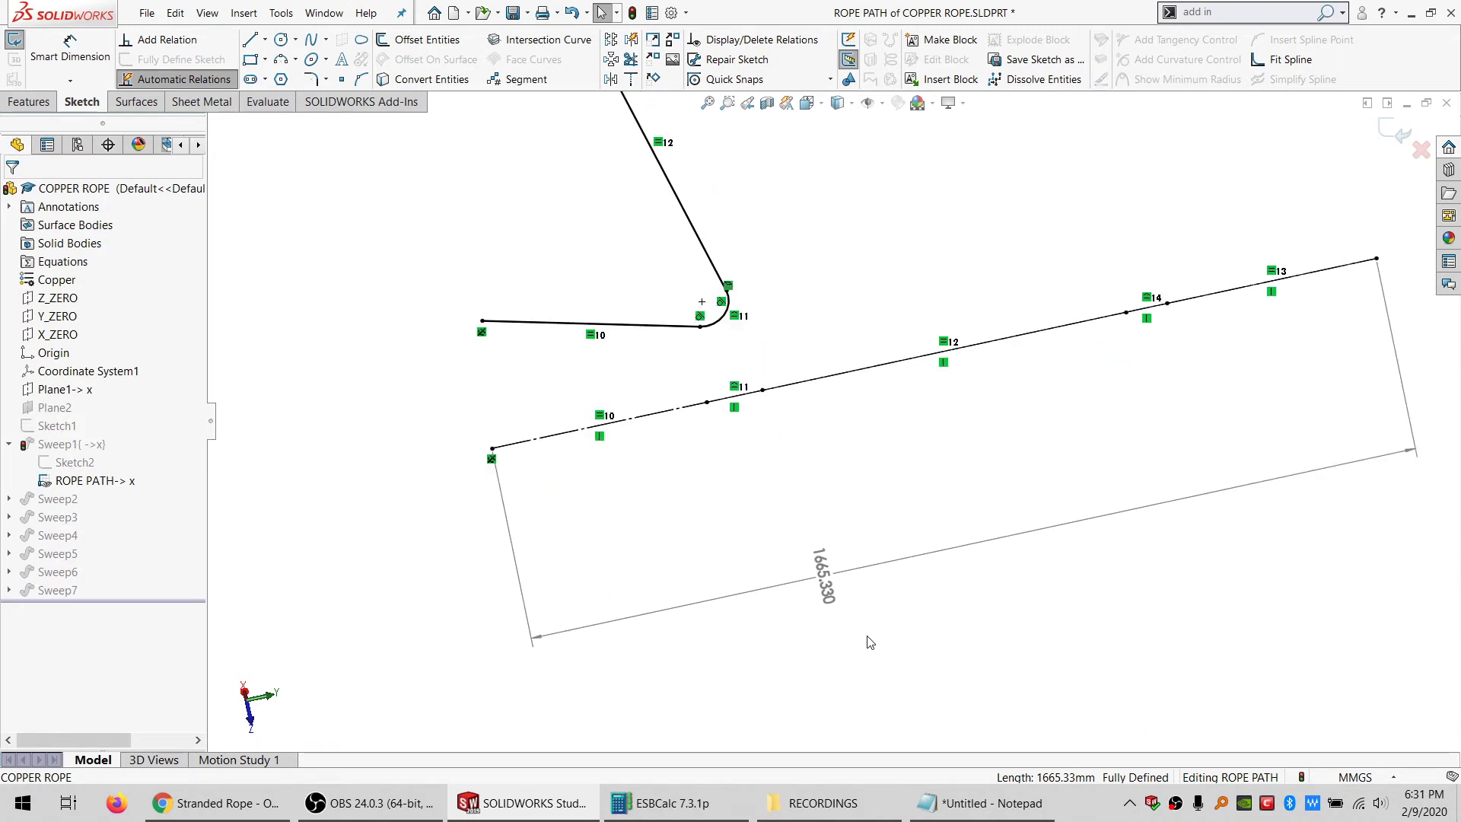
pyautogui.scroll(-1, 837, 594)
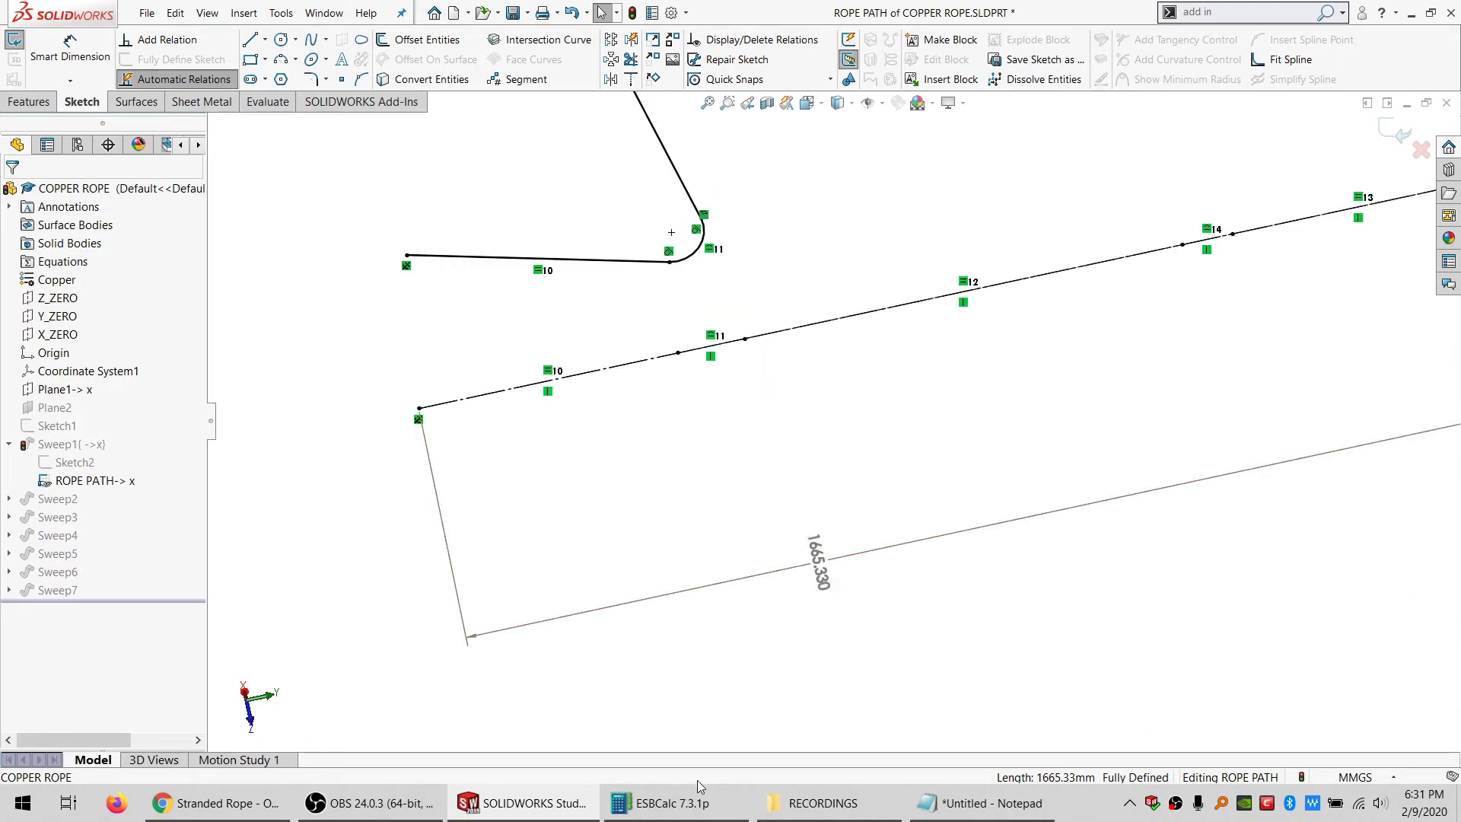
pyautogui.click(698, 791)
pyautogui.moveTo(677, 203); pyautogui.dragTo(348, 151)
pyautogui.click(447, 423)
pyautogui.click(448, 423)
pyautogui.write('1,665.33')
pyautogui.click(238, 796)
# Divide 1,665.33 by 10 in ESBCalc, giving 166.53
pyautogui.scroll(1, 764, 283)
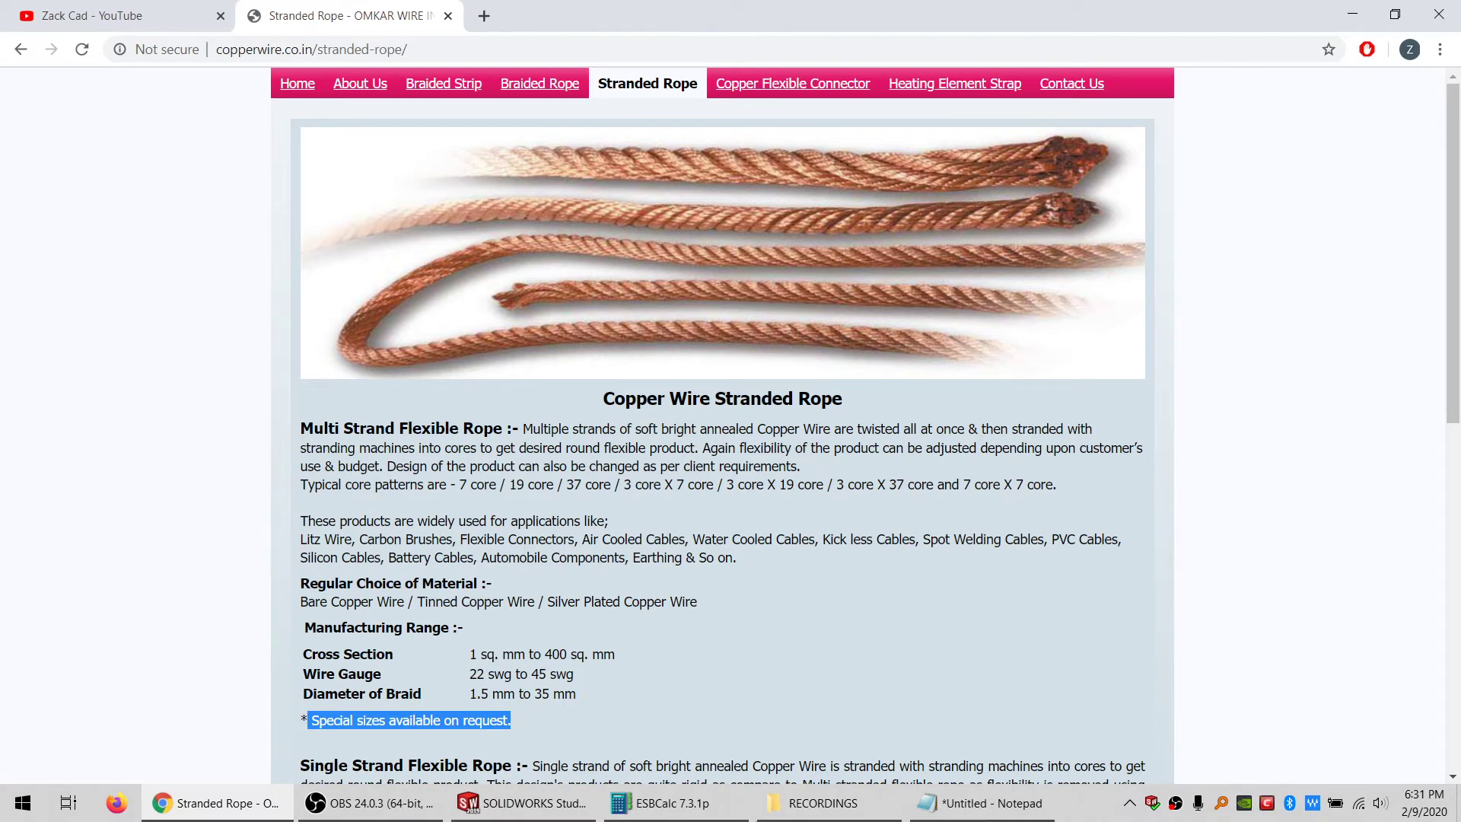
pyautogui.click(660, 803)
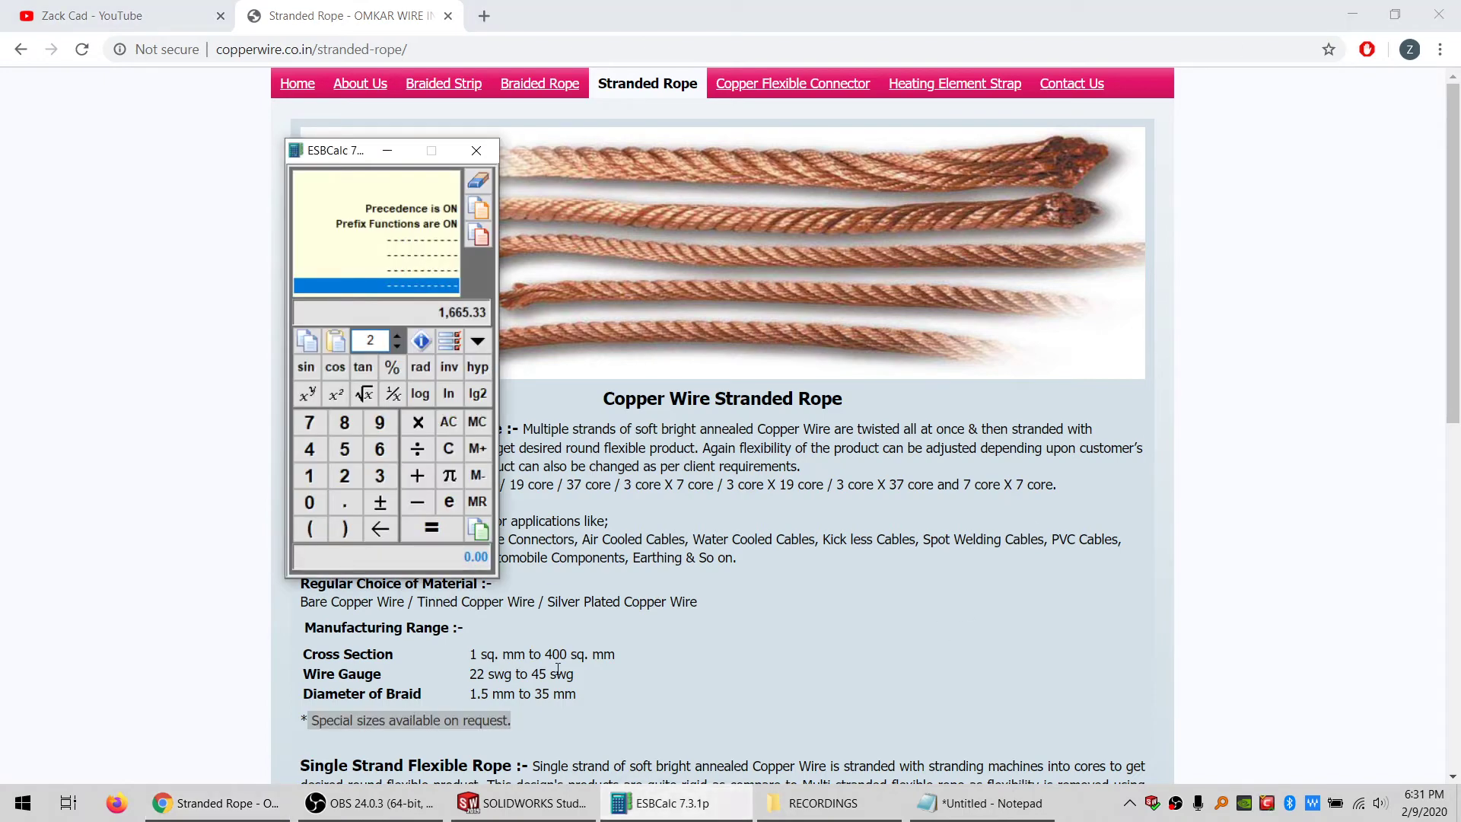
pyautogui.press('/')
pyautogui.write('10')
pyautogui.press('Return')
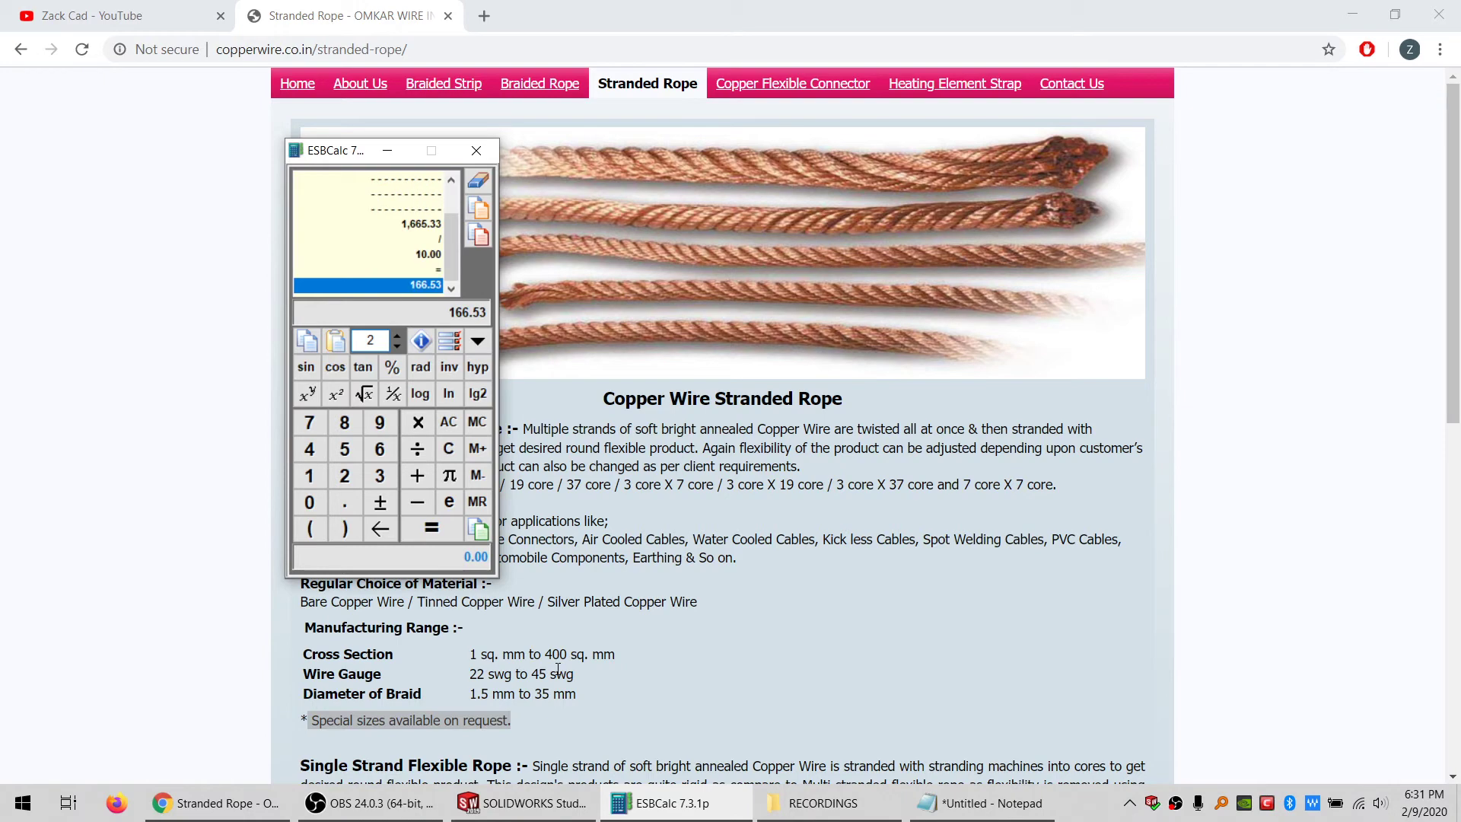
# Exit the rope path sketch and save the part
pyautogui.click(522, 803)
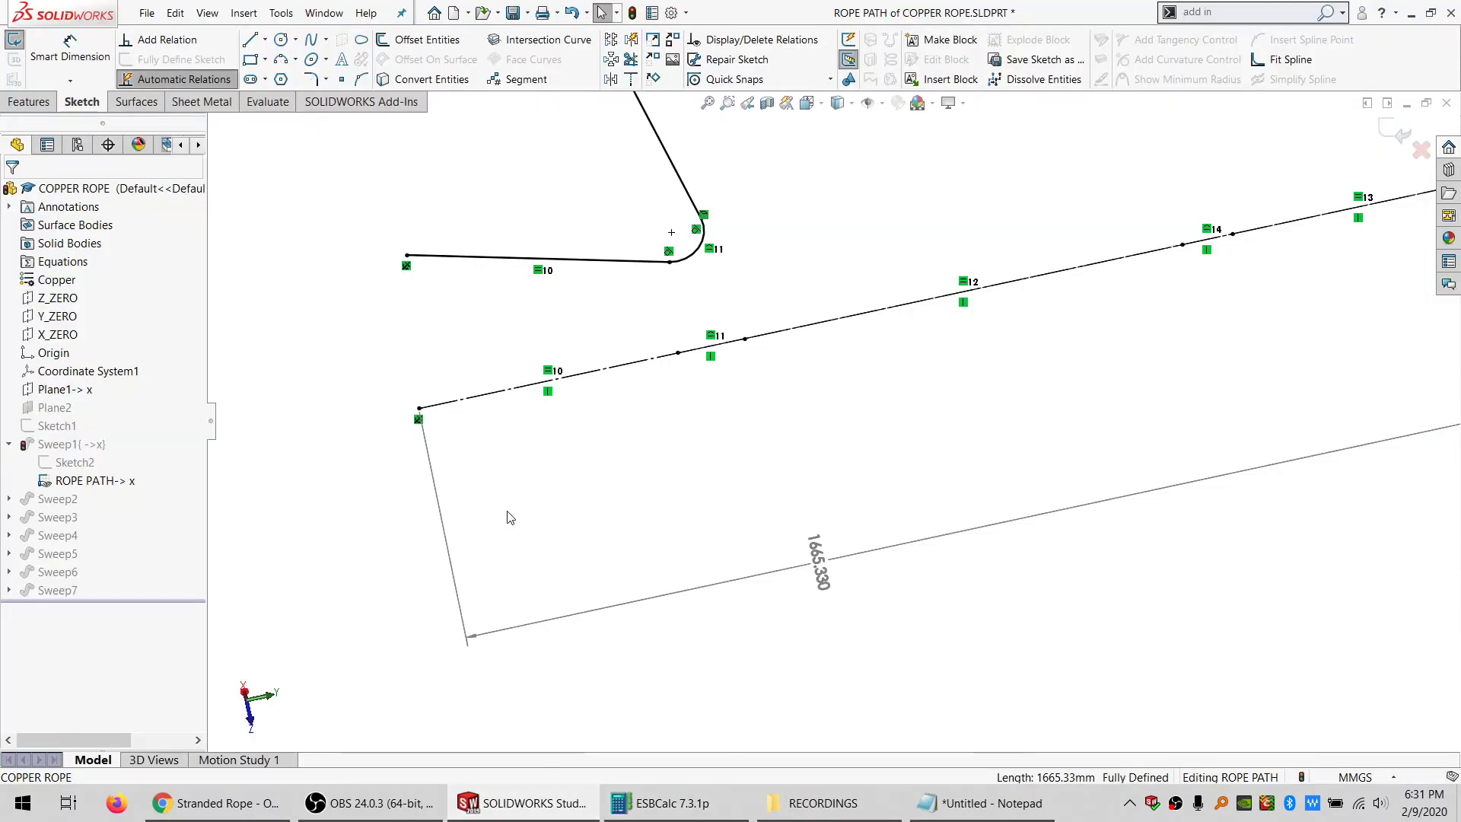
pyautogui.click(14, 39)
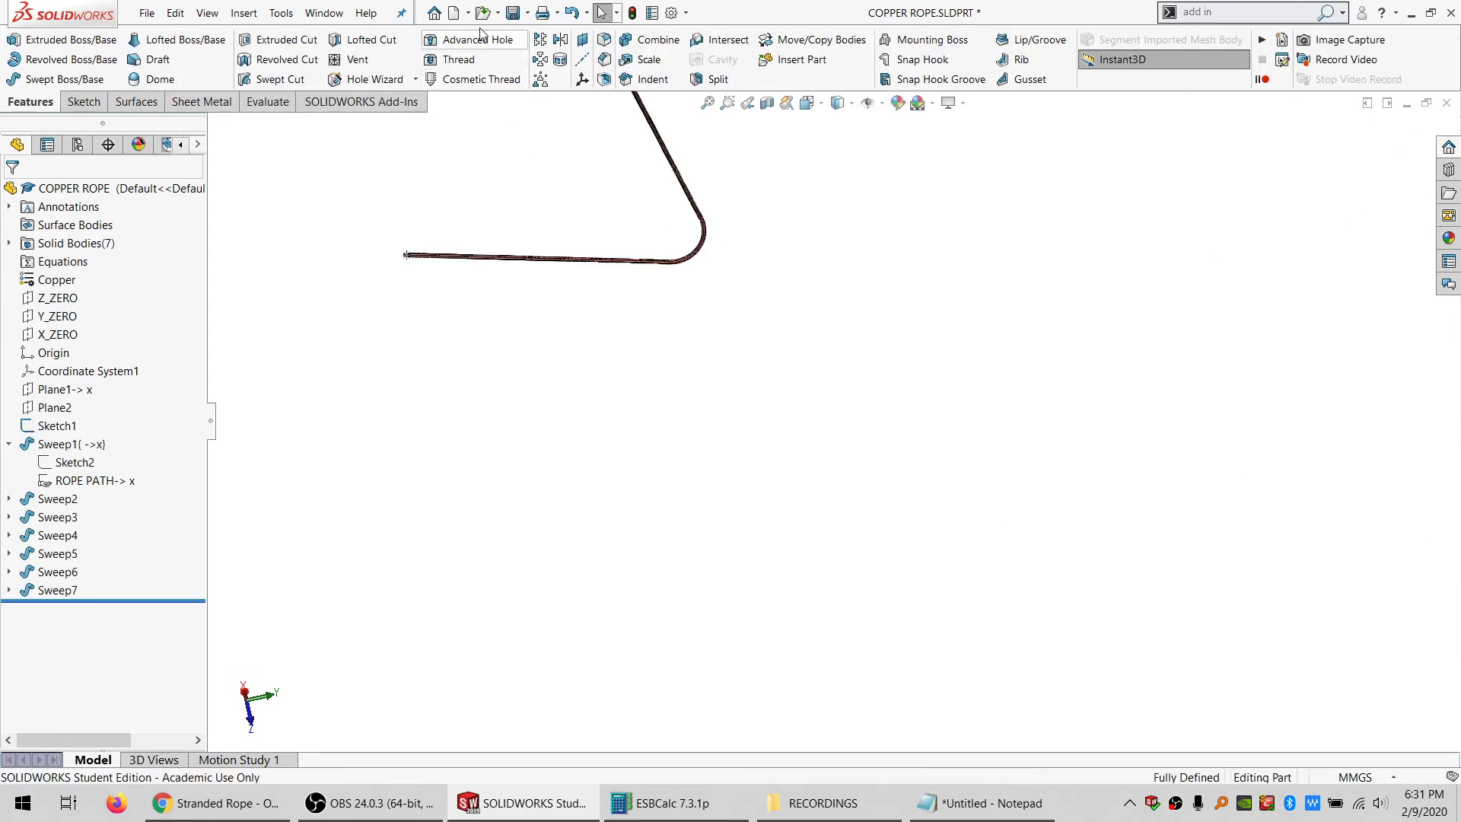
pyautogui.click(512, 13)
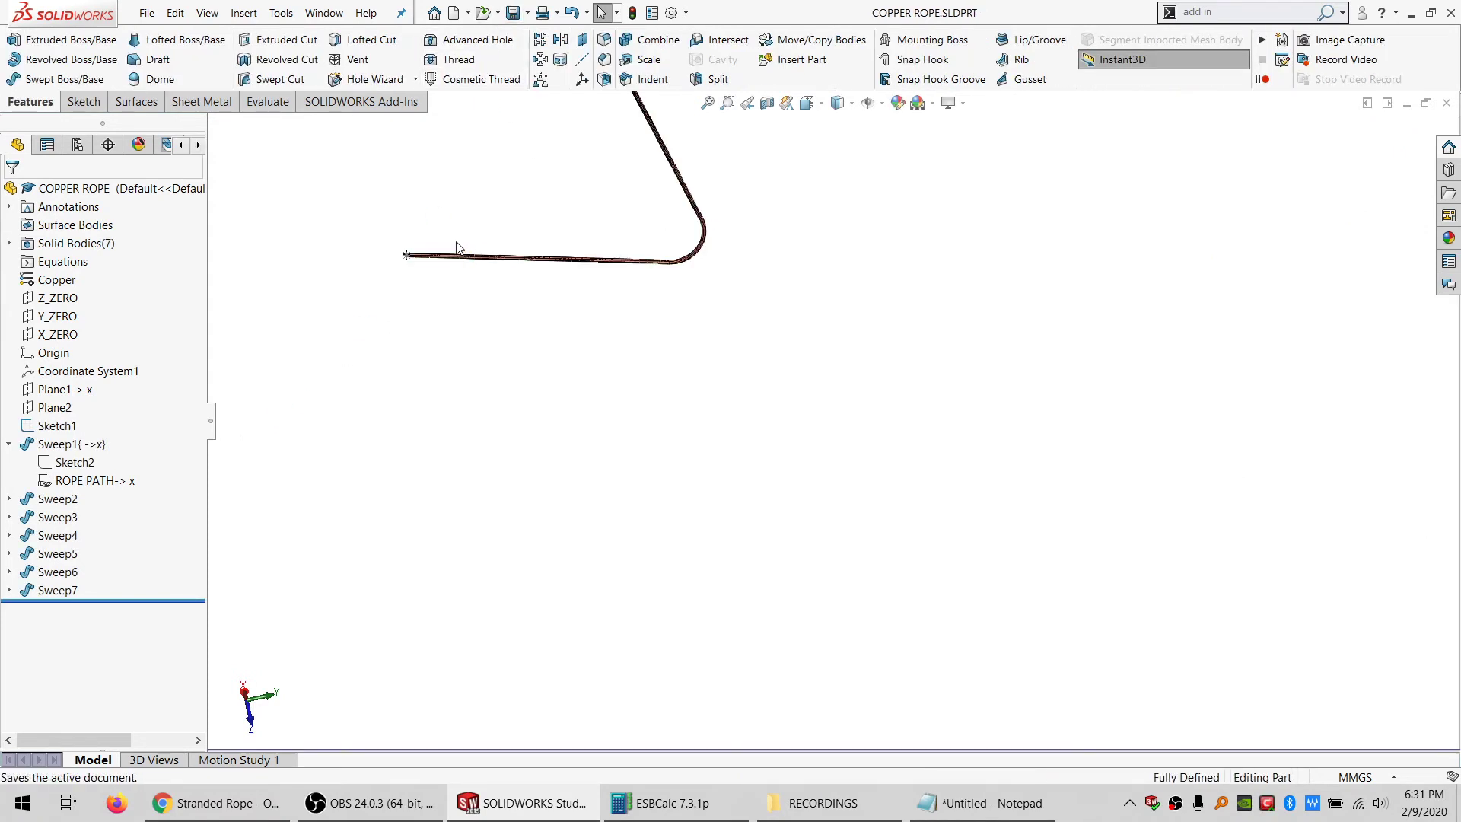
# Select Sweep1 and rotate the view to inspect its twisted strand along the lengthened path
pyautogui.scroll(-5, 441, 267)
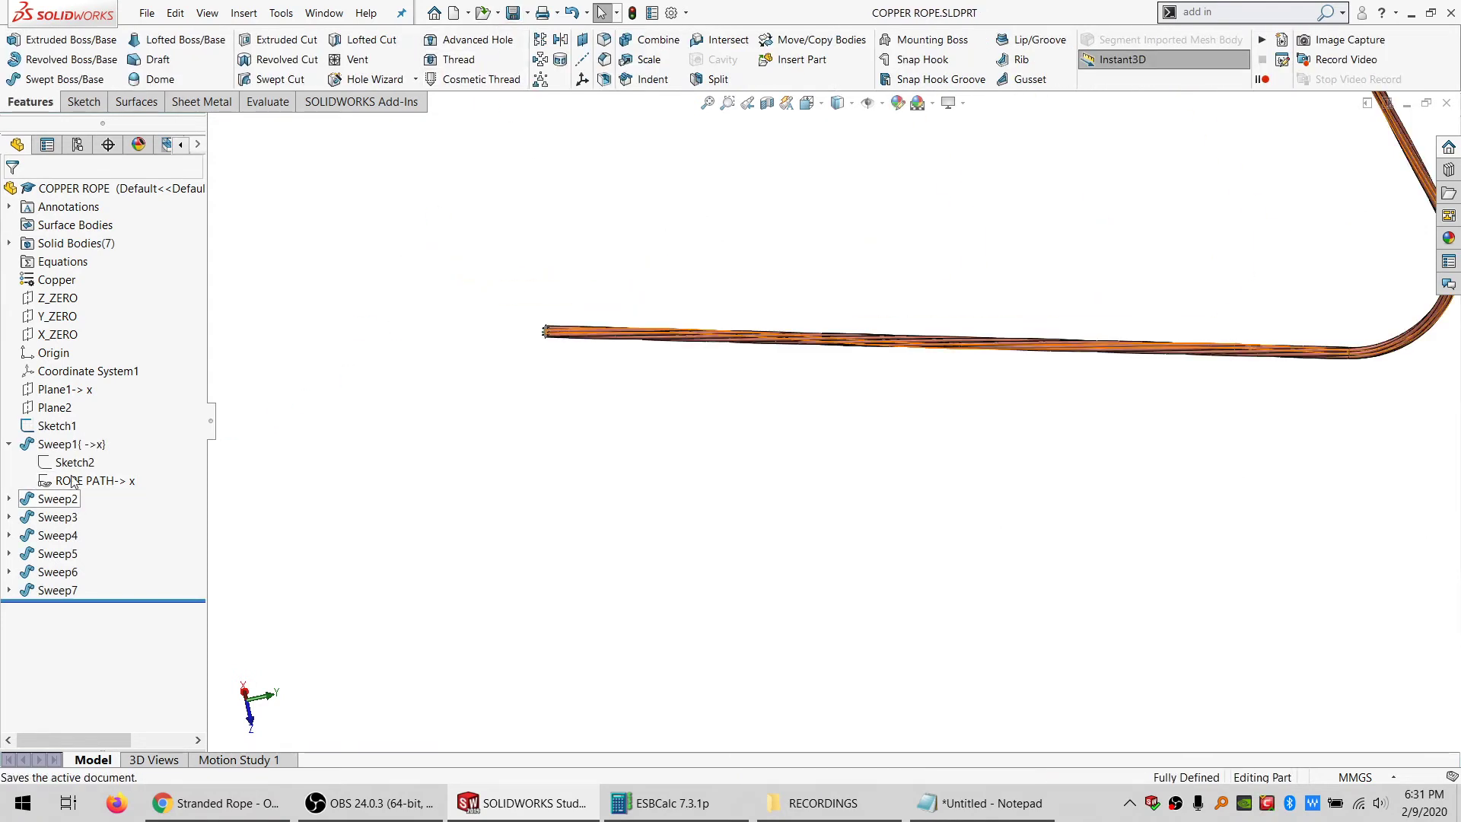
pyautogui.click(72, 444)
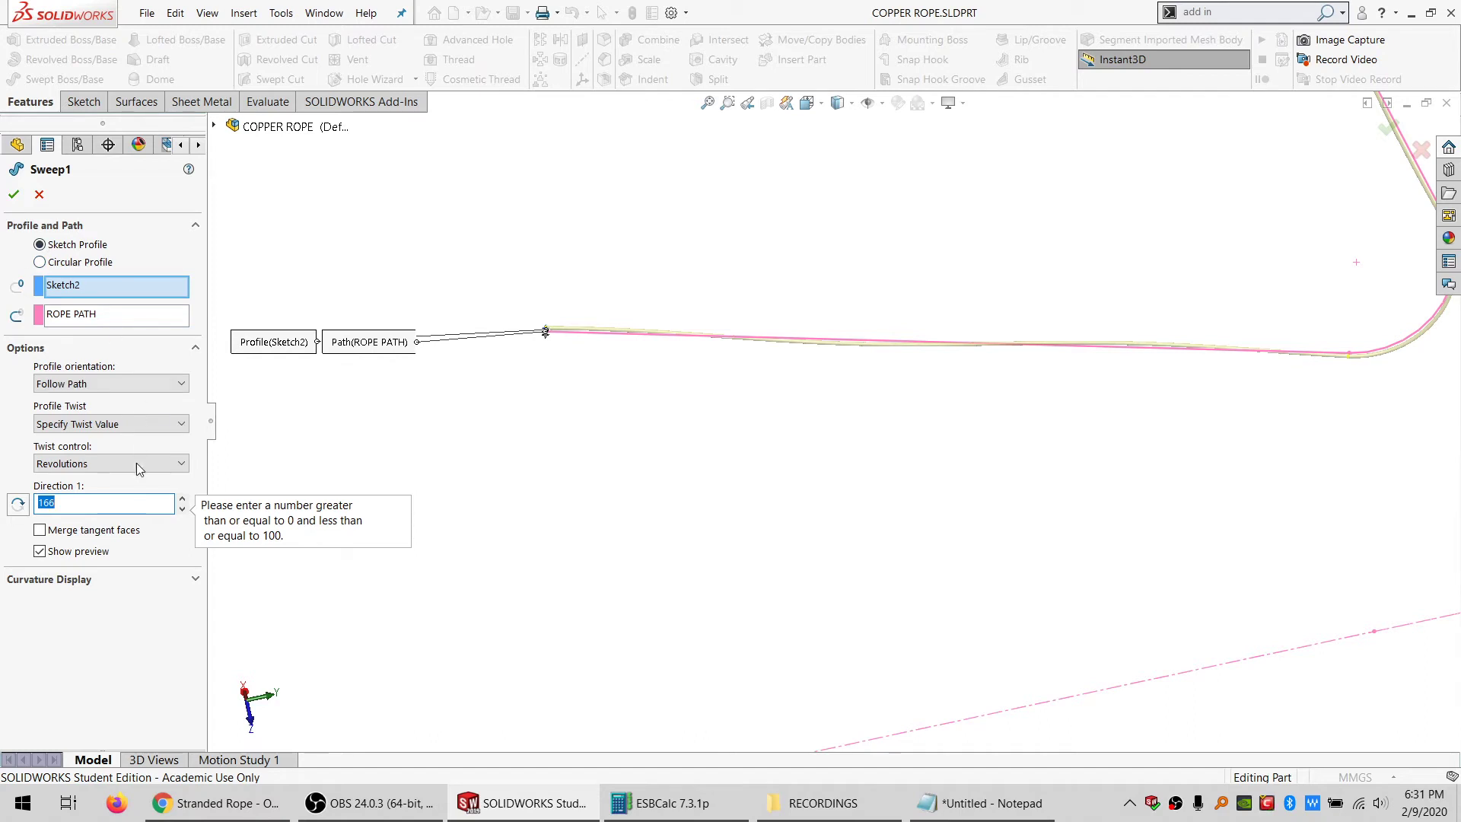
pyautogui.moveTo(705, 295); pyautogui.dragTo(617, 378, button='middle')
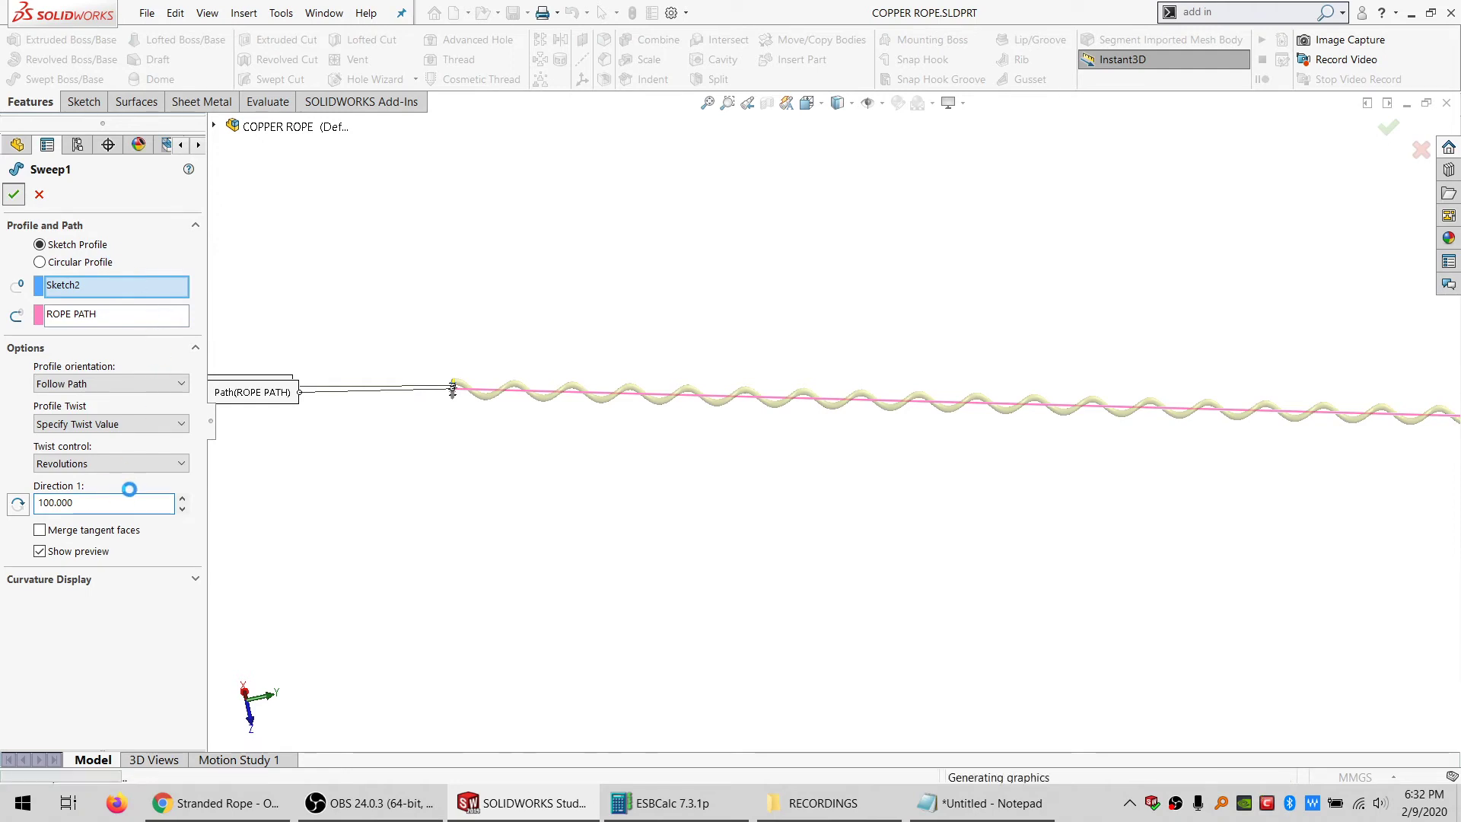
# Change the second sweep's Direction 1 twist to 100 revolutions and accept
pyautogui.click(53, 462)
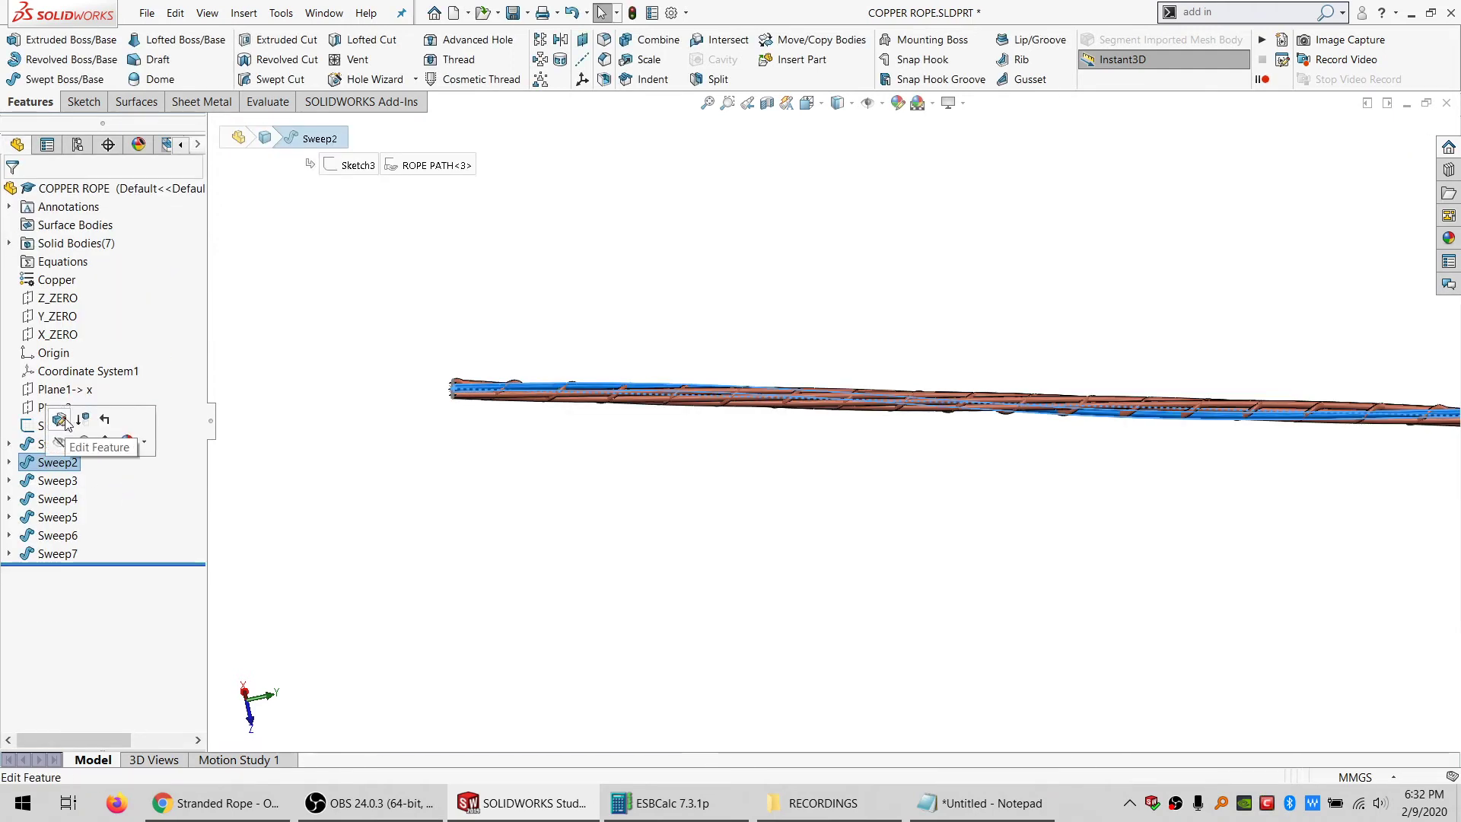
pyautogui.click(64, 419)
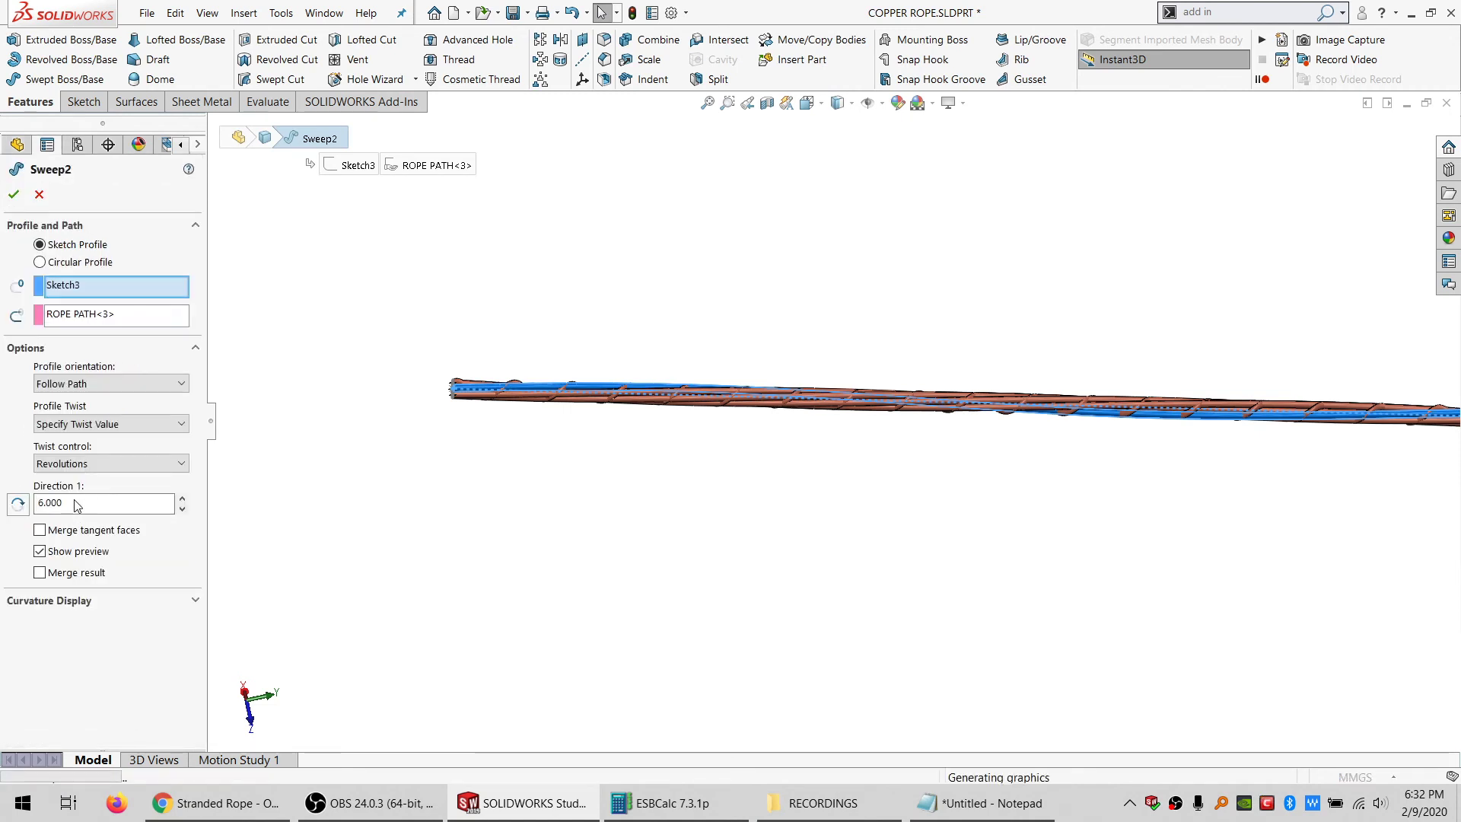
pyautogui.doubleClick(78, 502)
pyautogui.write('100')
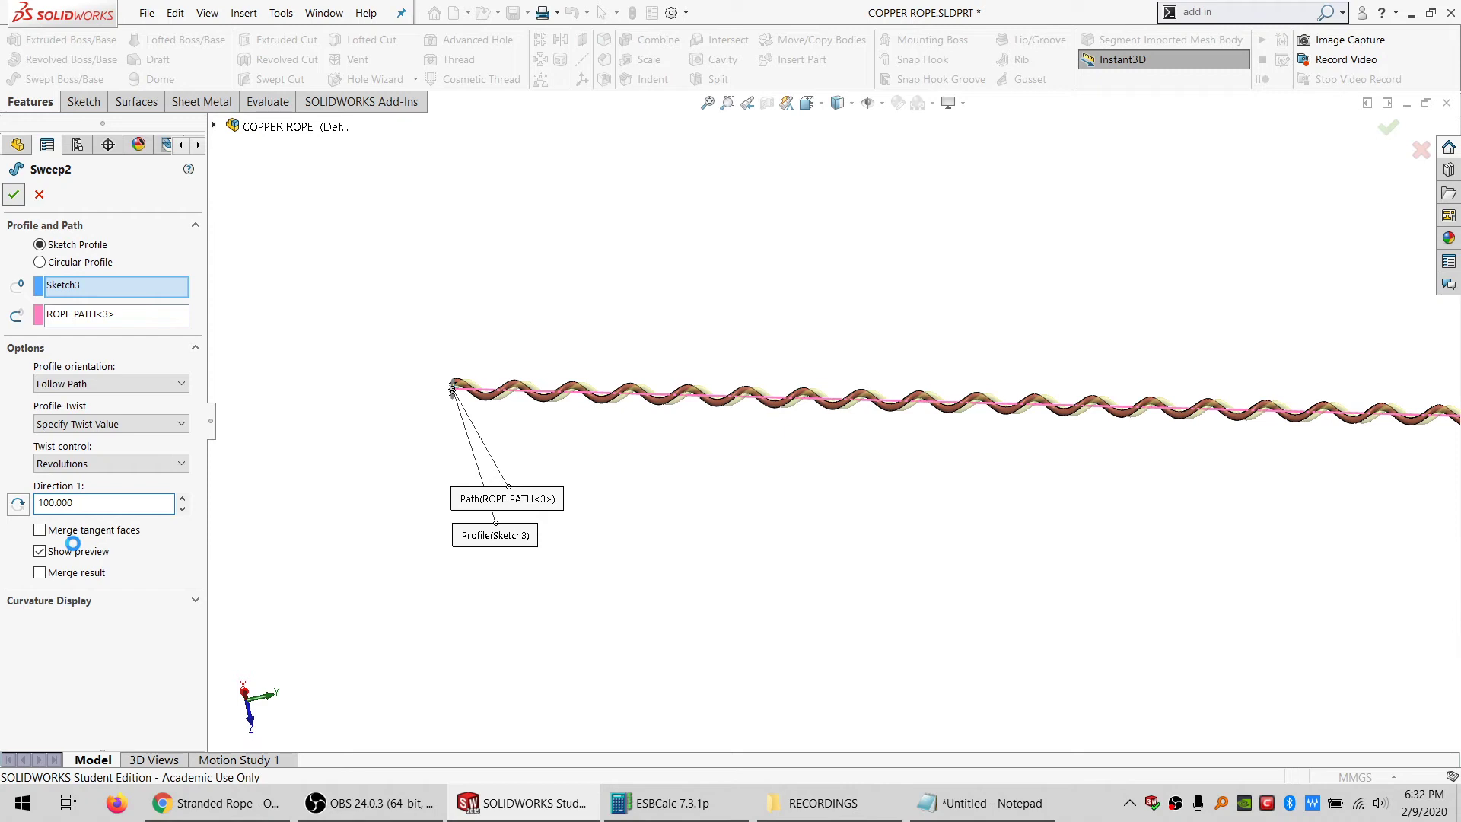
pyautogui.click(14, 194)
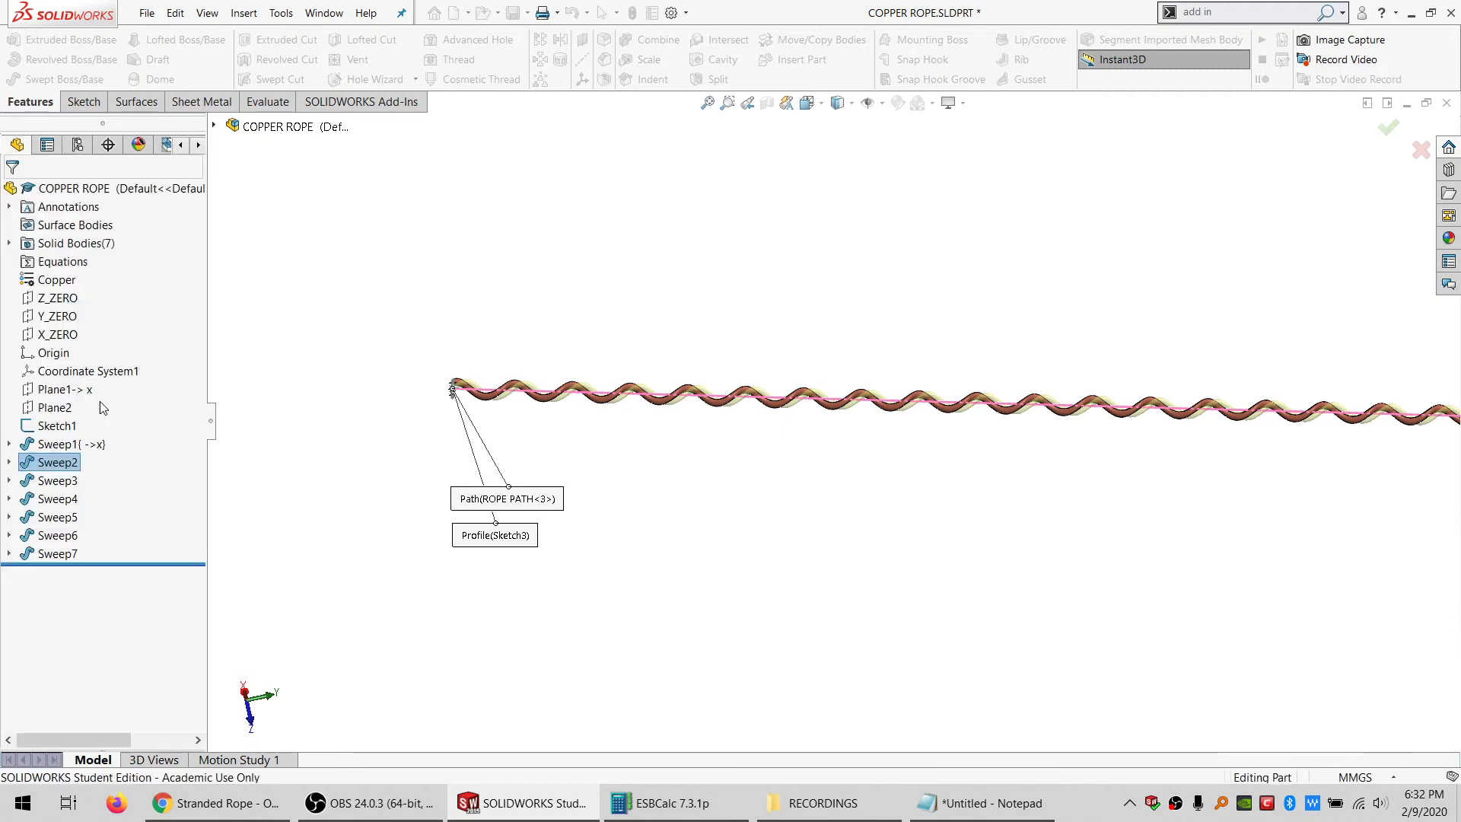
# Raise Sweep3's Direction 1 twist from 6 to 100 revolutions and accept
pyautogui.click(57, 480)
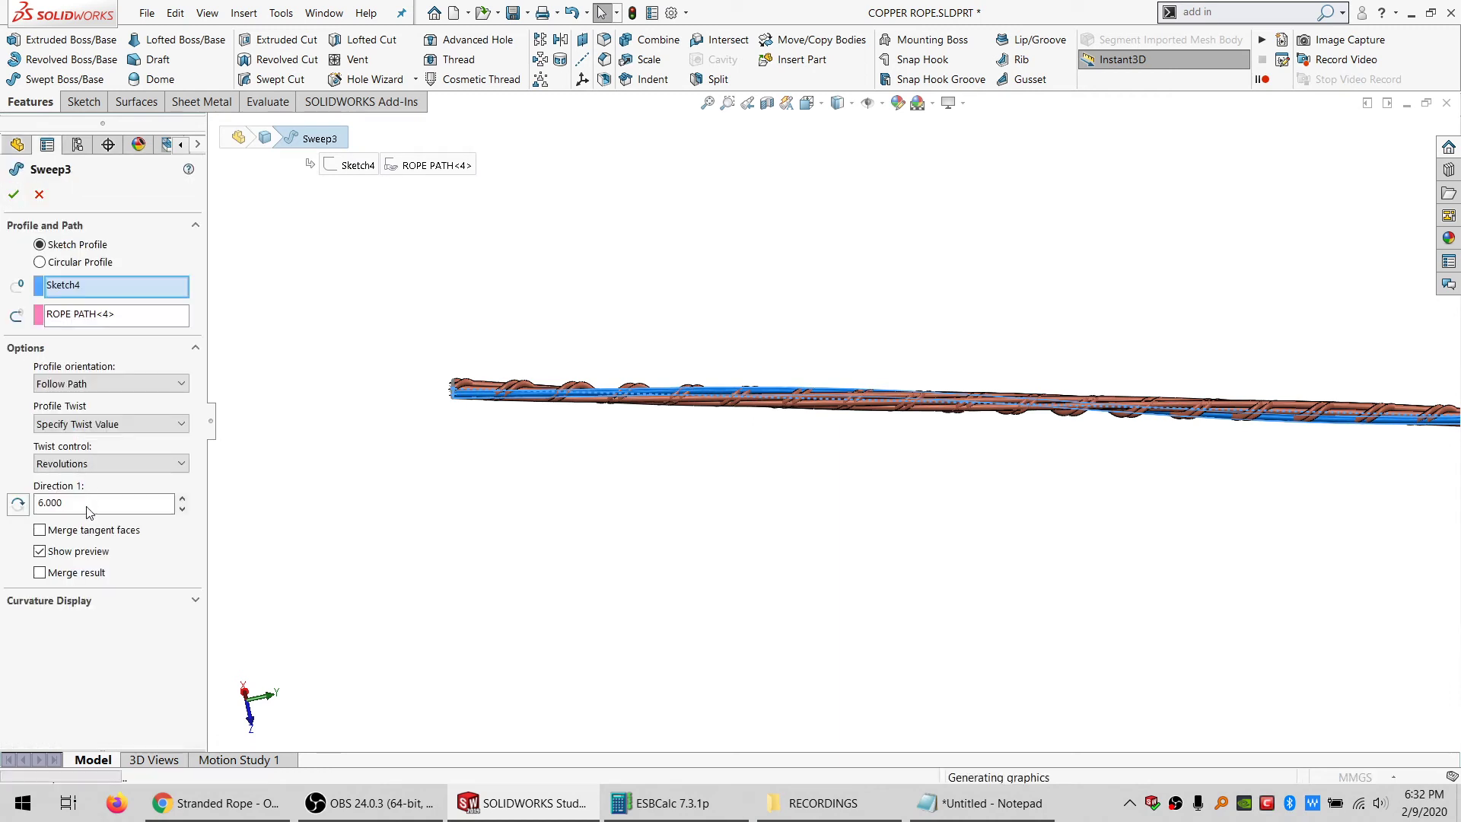
pyautogui.doubleClick(88, 505)
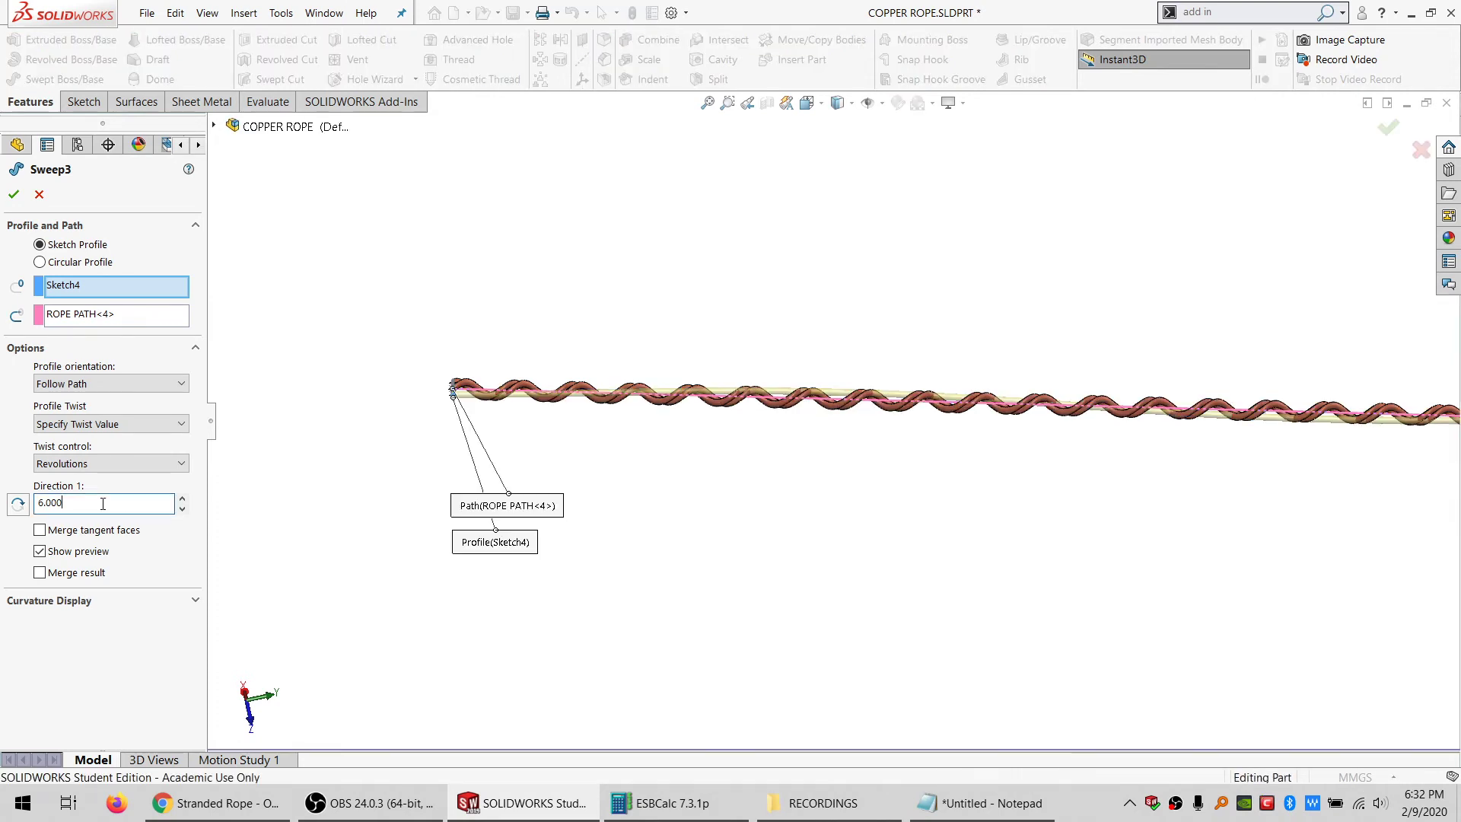
pyautogui.write('100')
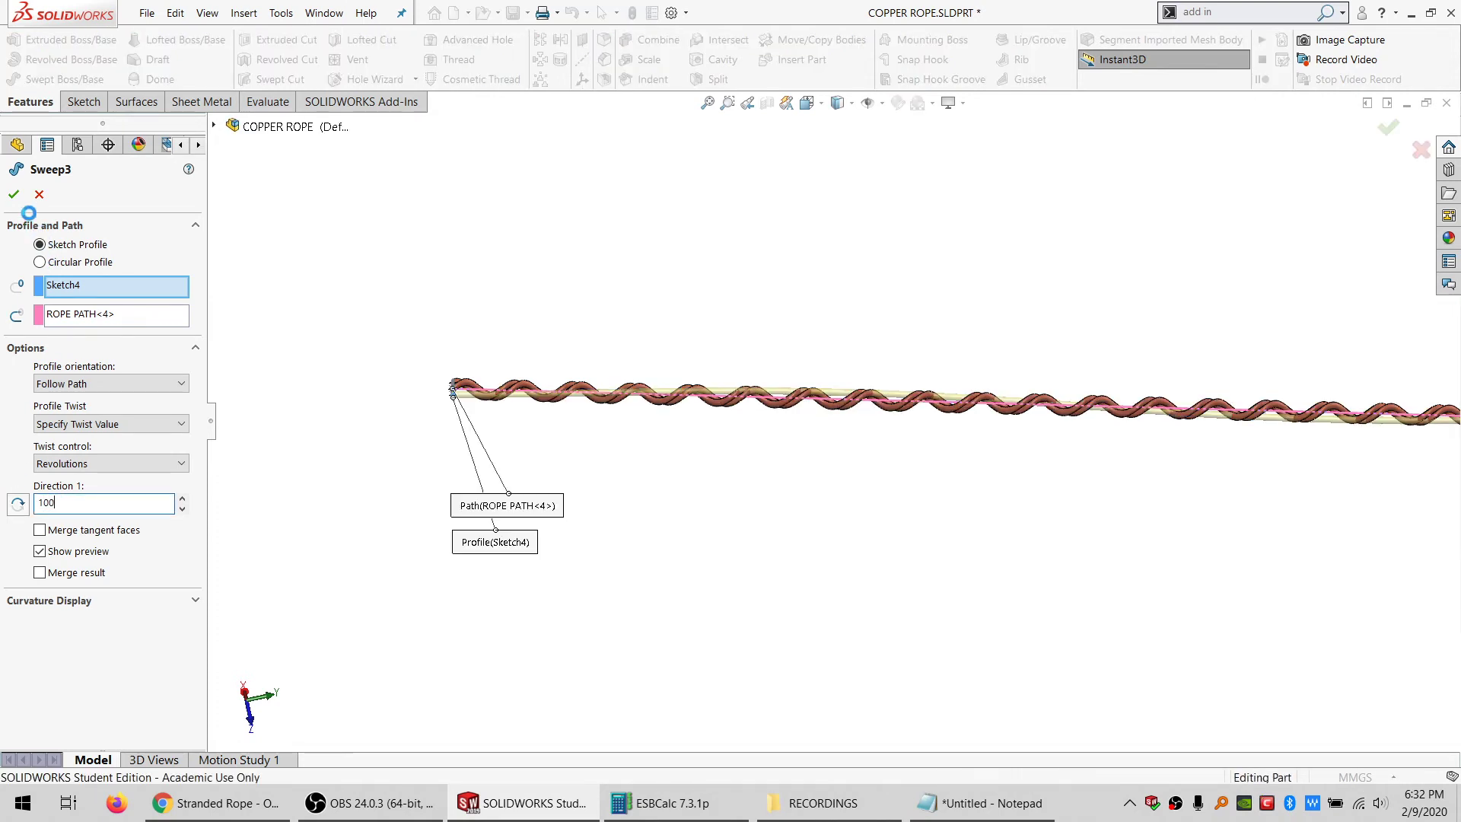
pyautogui.press('Return')
pyautogui.click(16, 197)
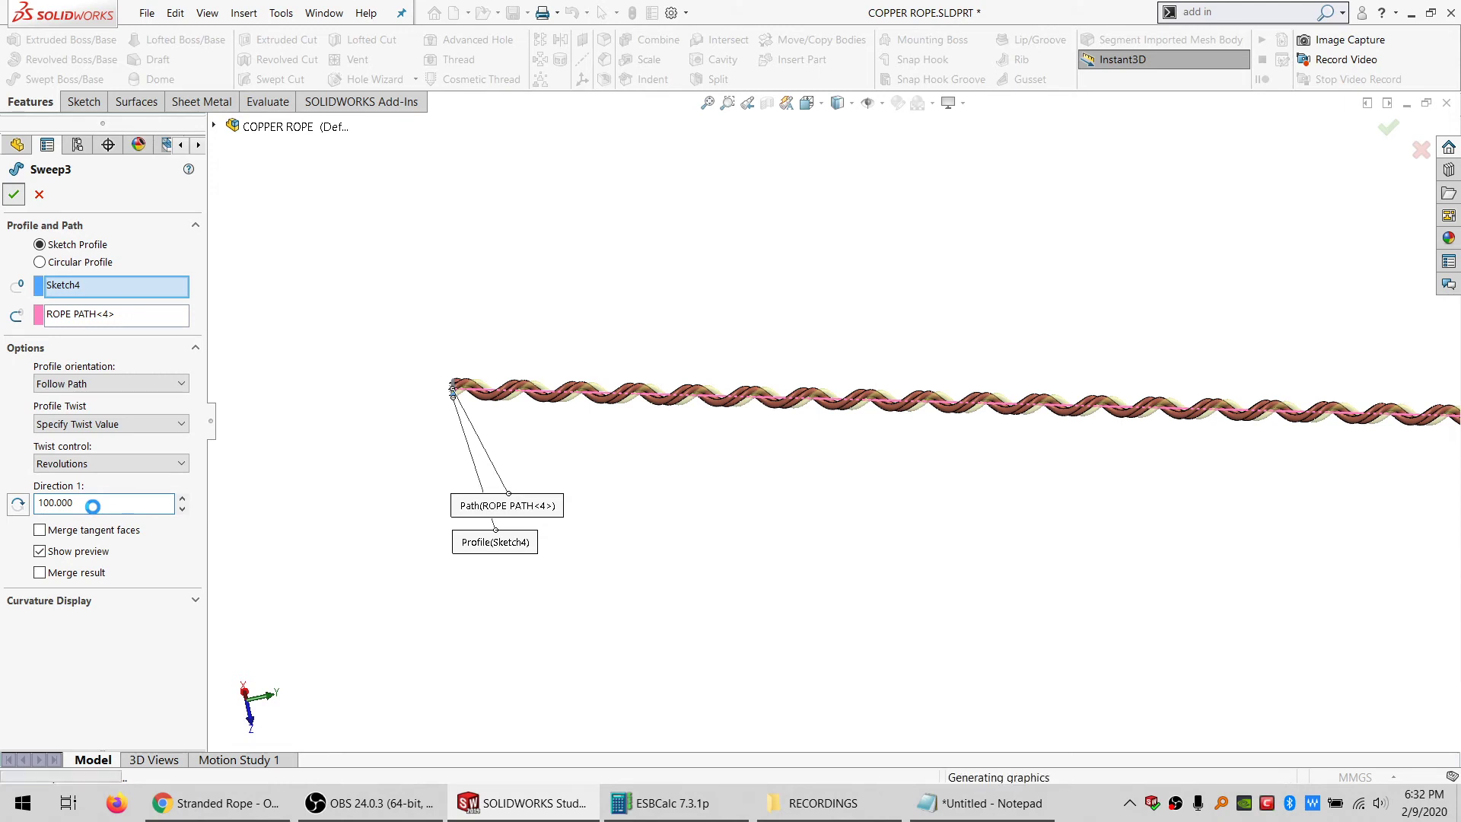
# Replace Sweep4's Direction 1 twist value 6 with 100 revolutions and accept the edit
pyautogui.click(56, 499)
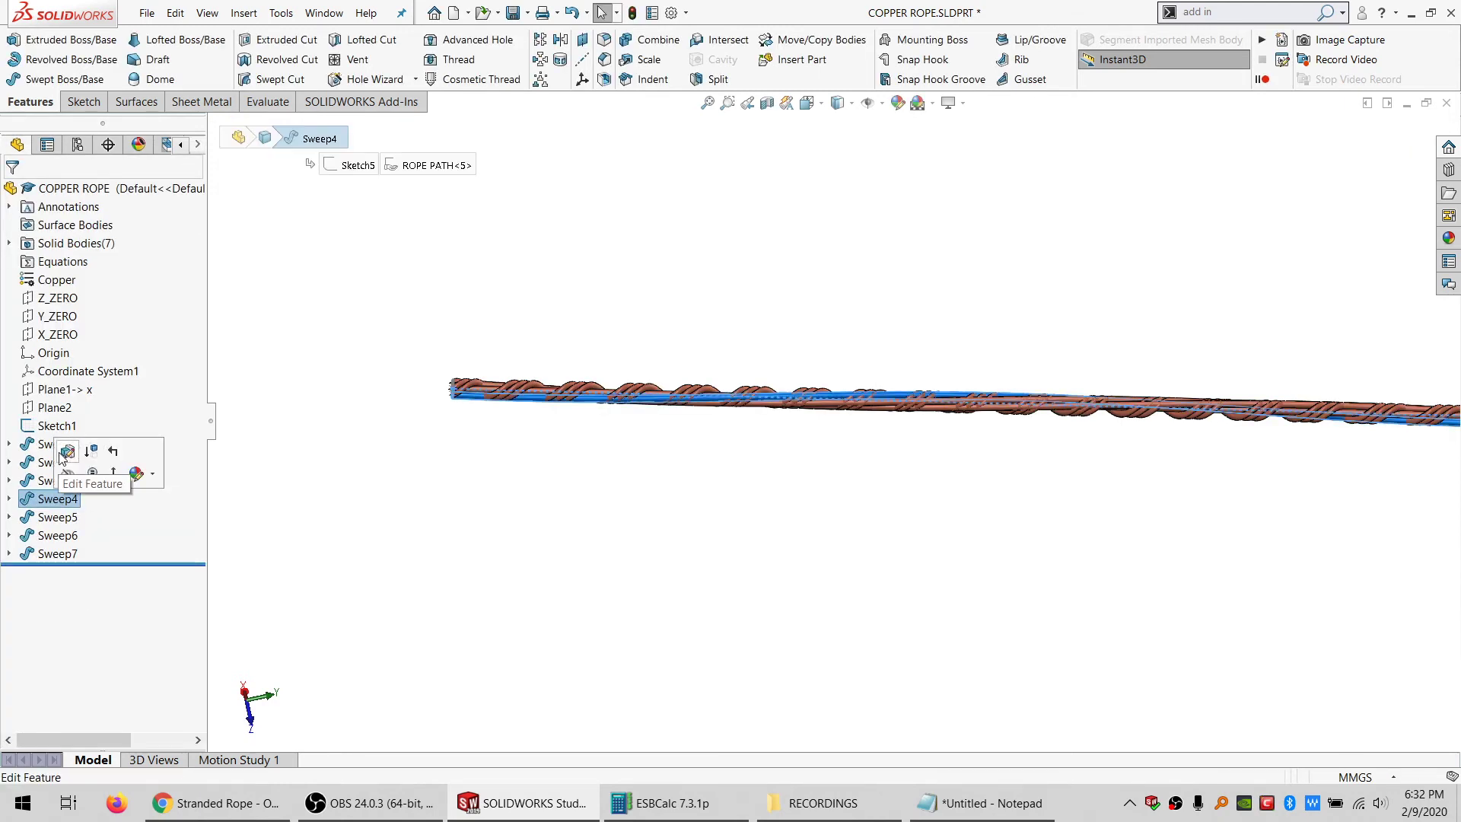
pyautogui.click(67, 454)
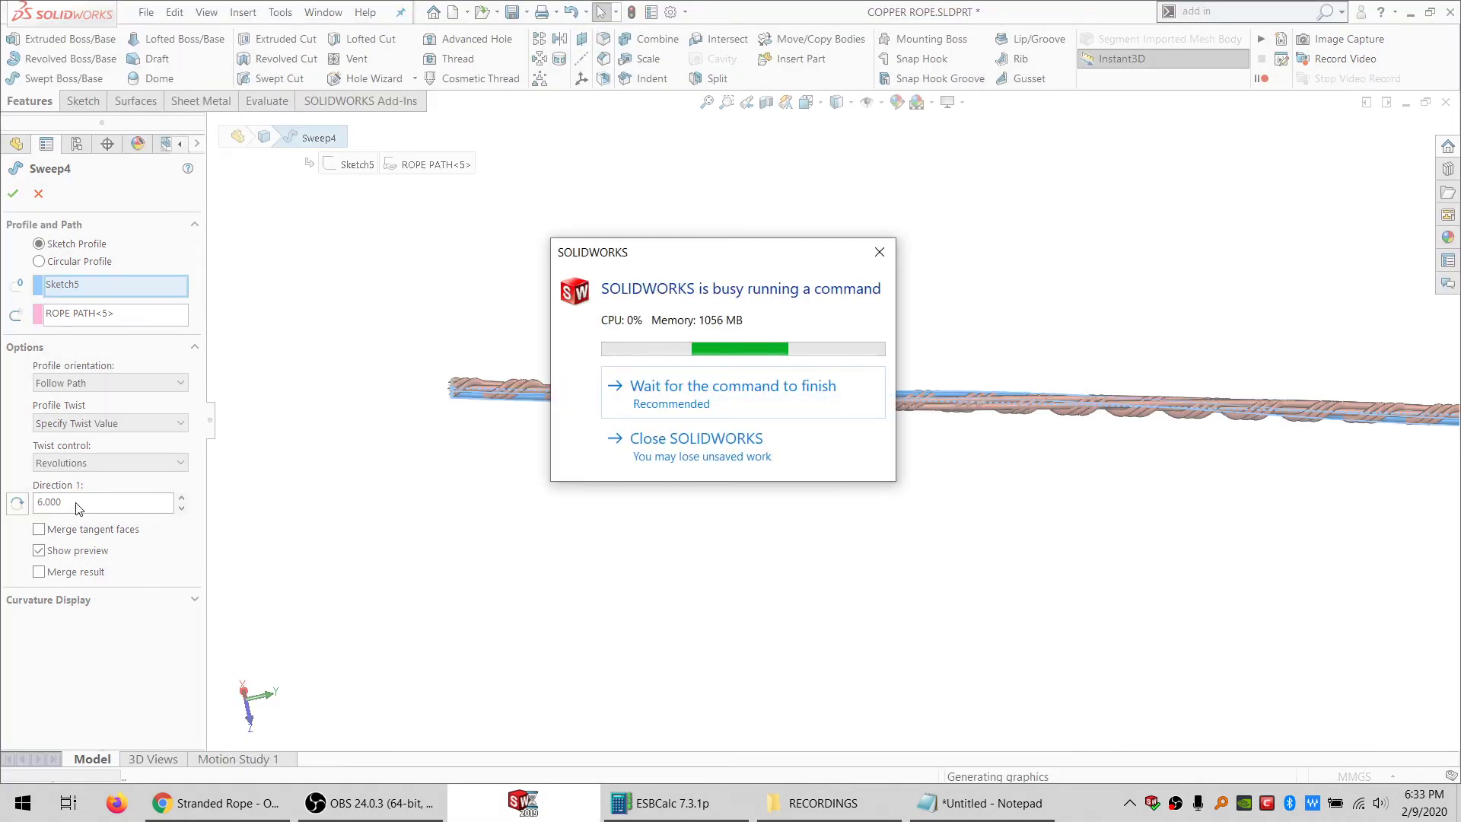
pyautogui.moveTo(63, 505); pyautogui.dragTo(39, 502)
pyautogui.write('100')
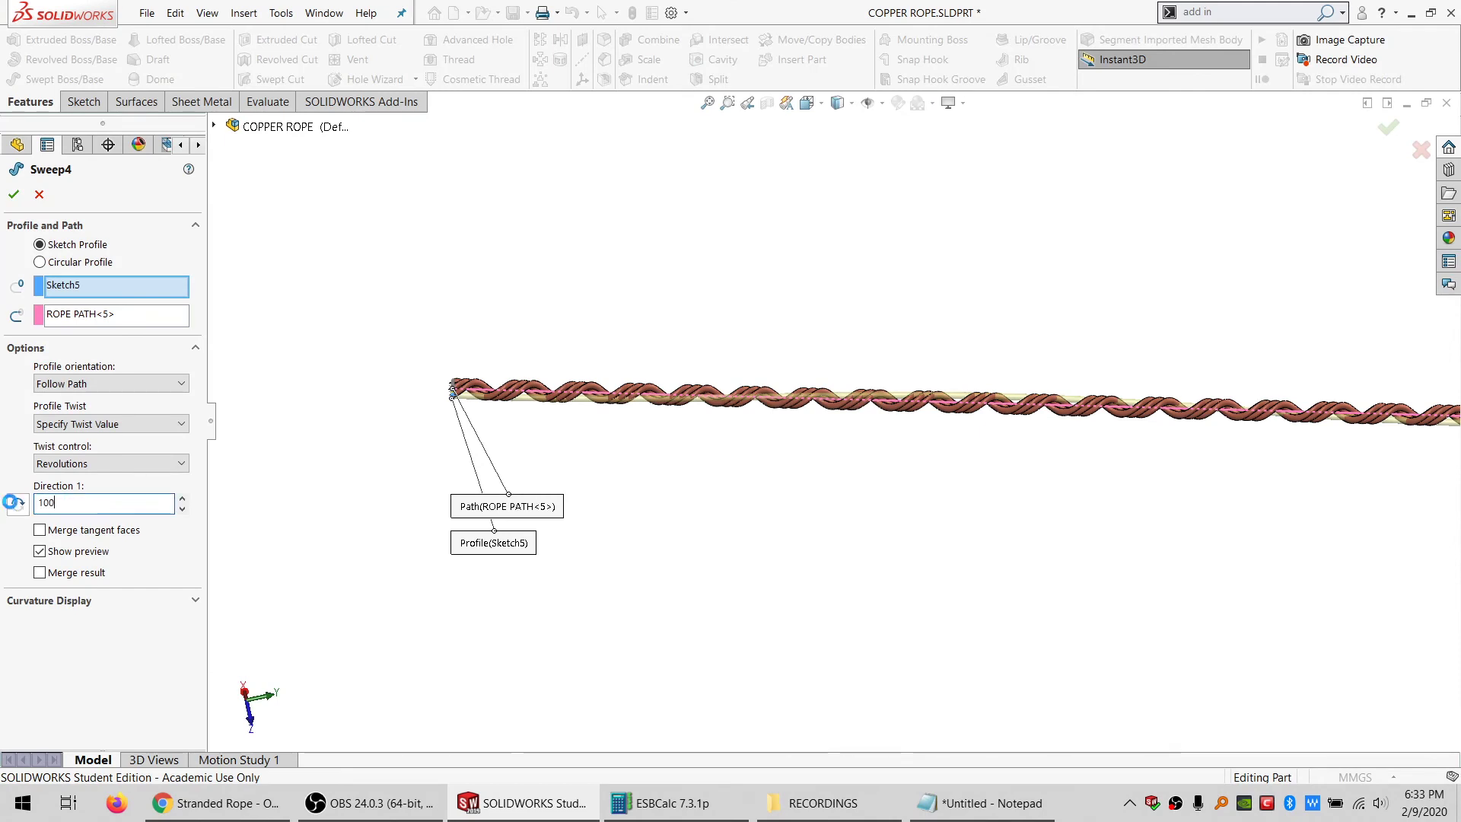
pyautogui.click(15, 197)
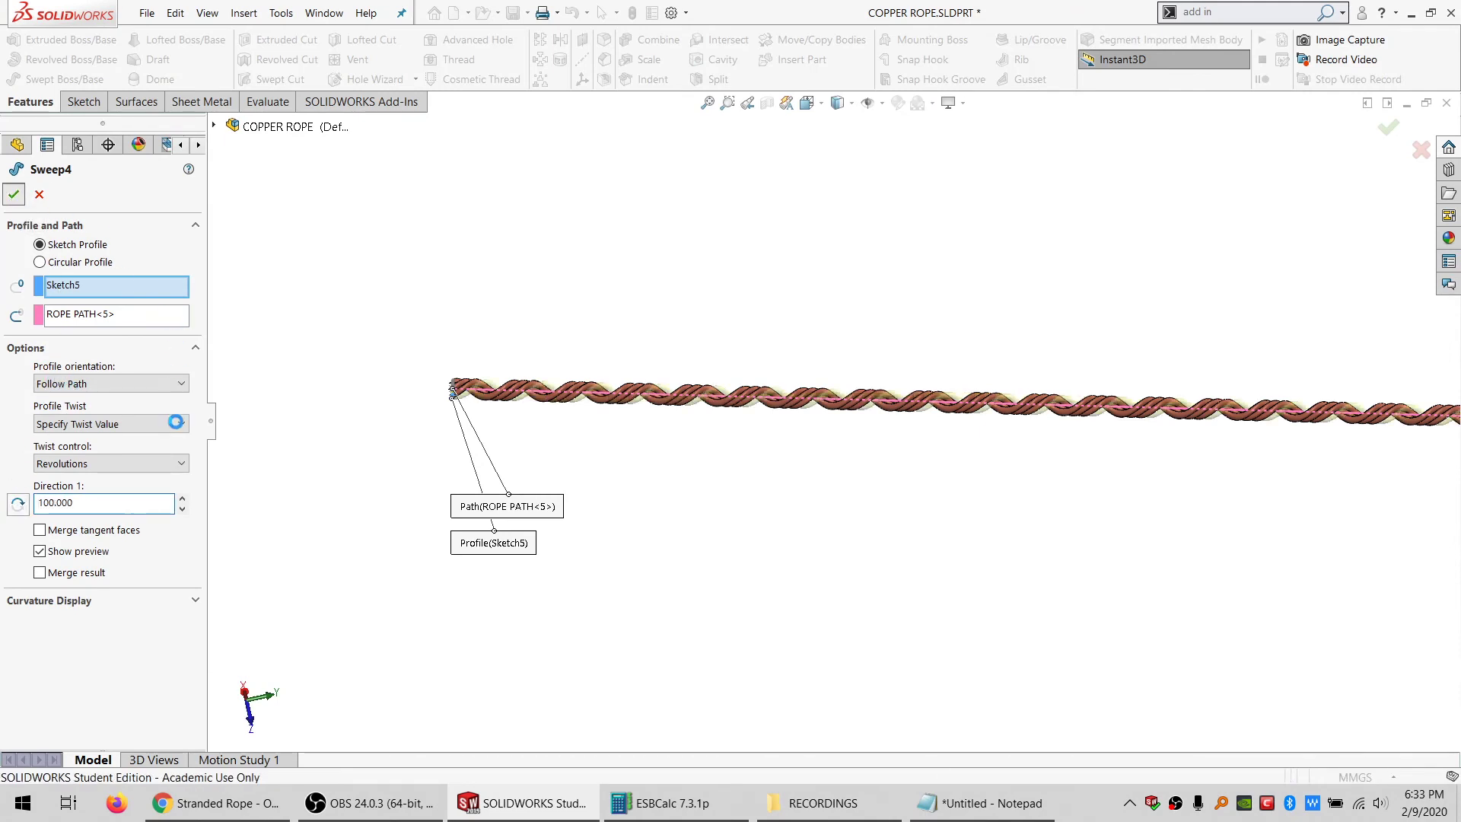
# Glance at the Chrome stranded-rope reference page, then return and select Sweep5
pyautogui.click(217, 802)
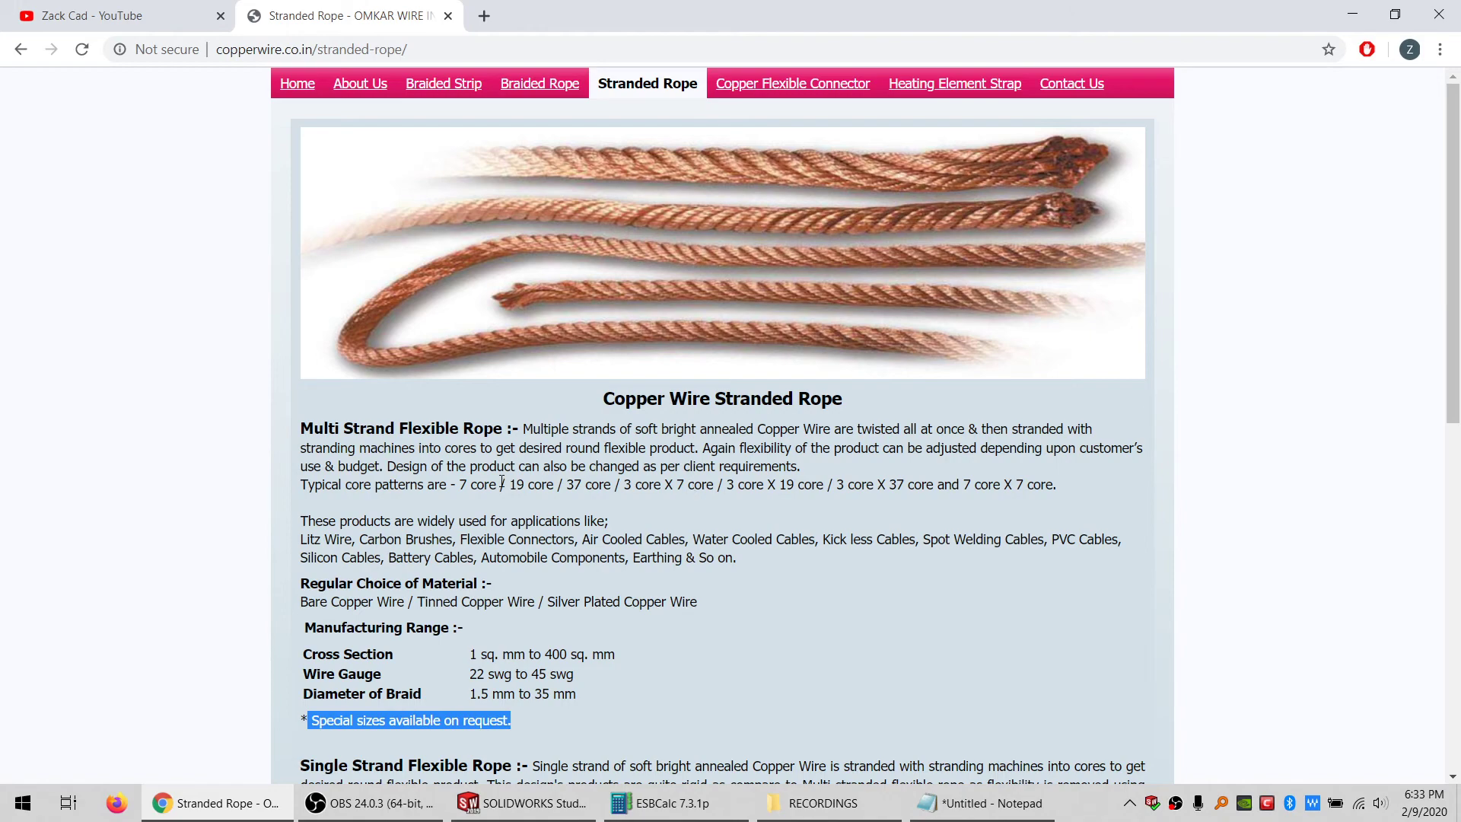
pyautogui.click(1352, 15)
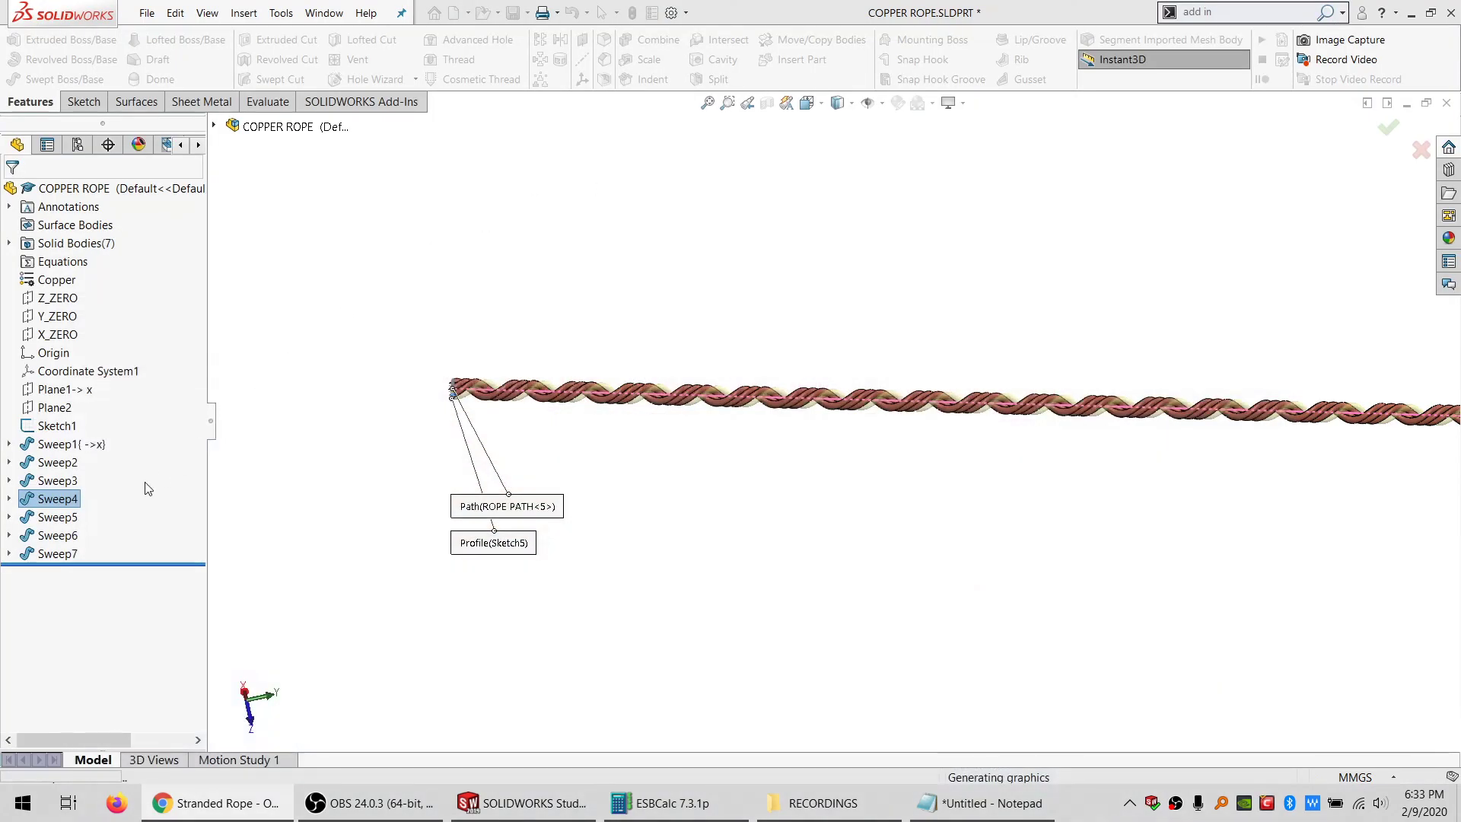
pyautogui.click(68, 519)
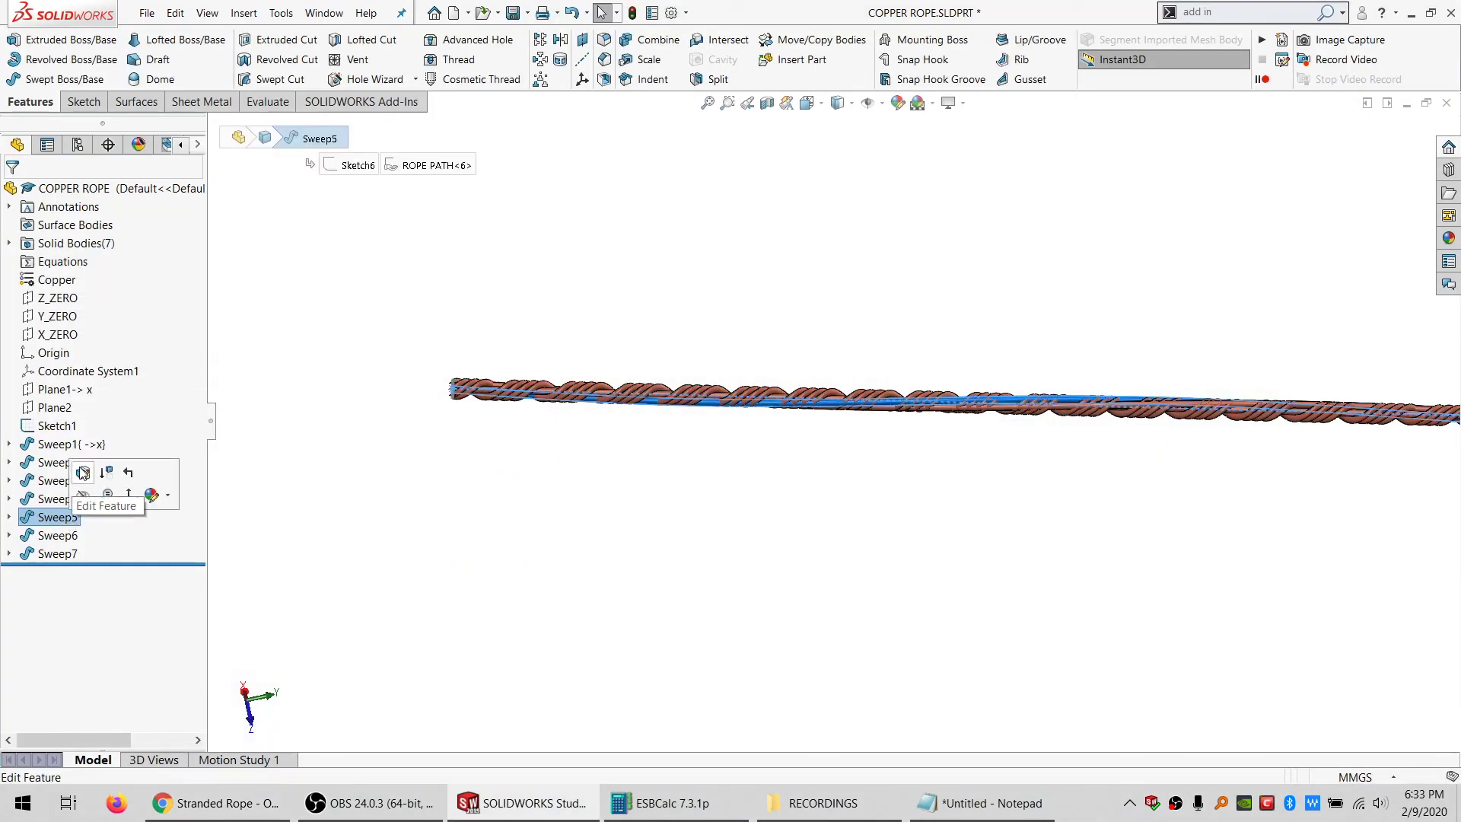
# Set Sweep5's Direction 1 twist to 100 revolutions and accept
pyautogui.click(82, 472)
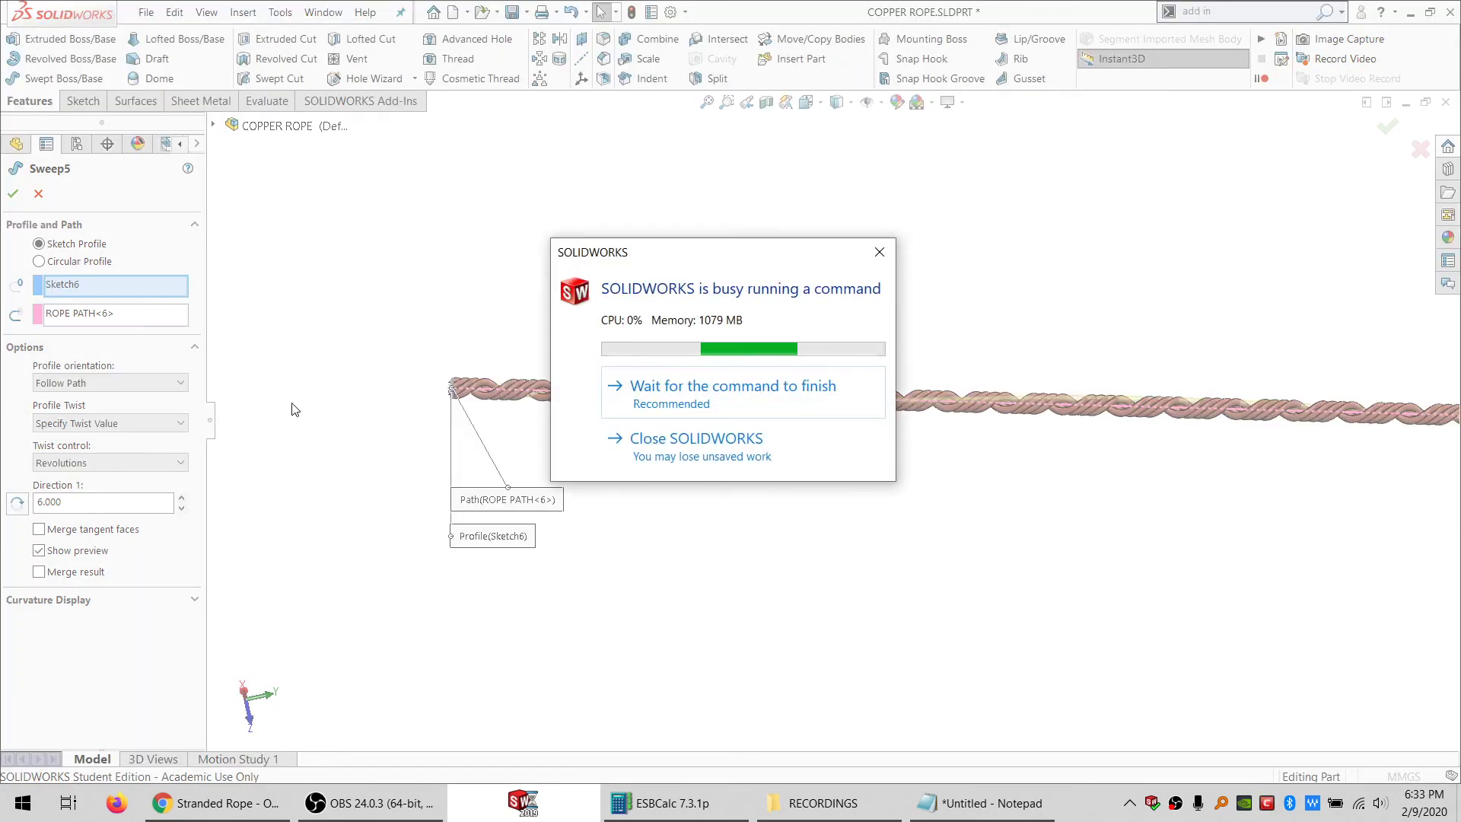
pyautogui.moveTo(87, 502); pyautogui.dragTo(4, 511)
pyautogui.write('100')
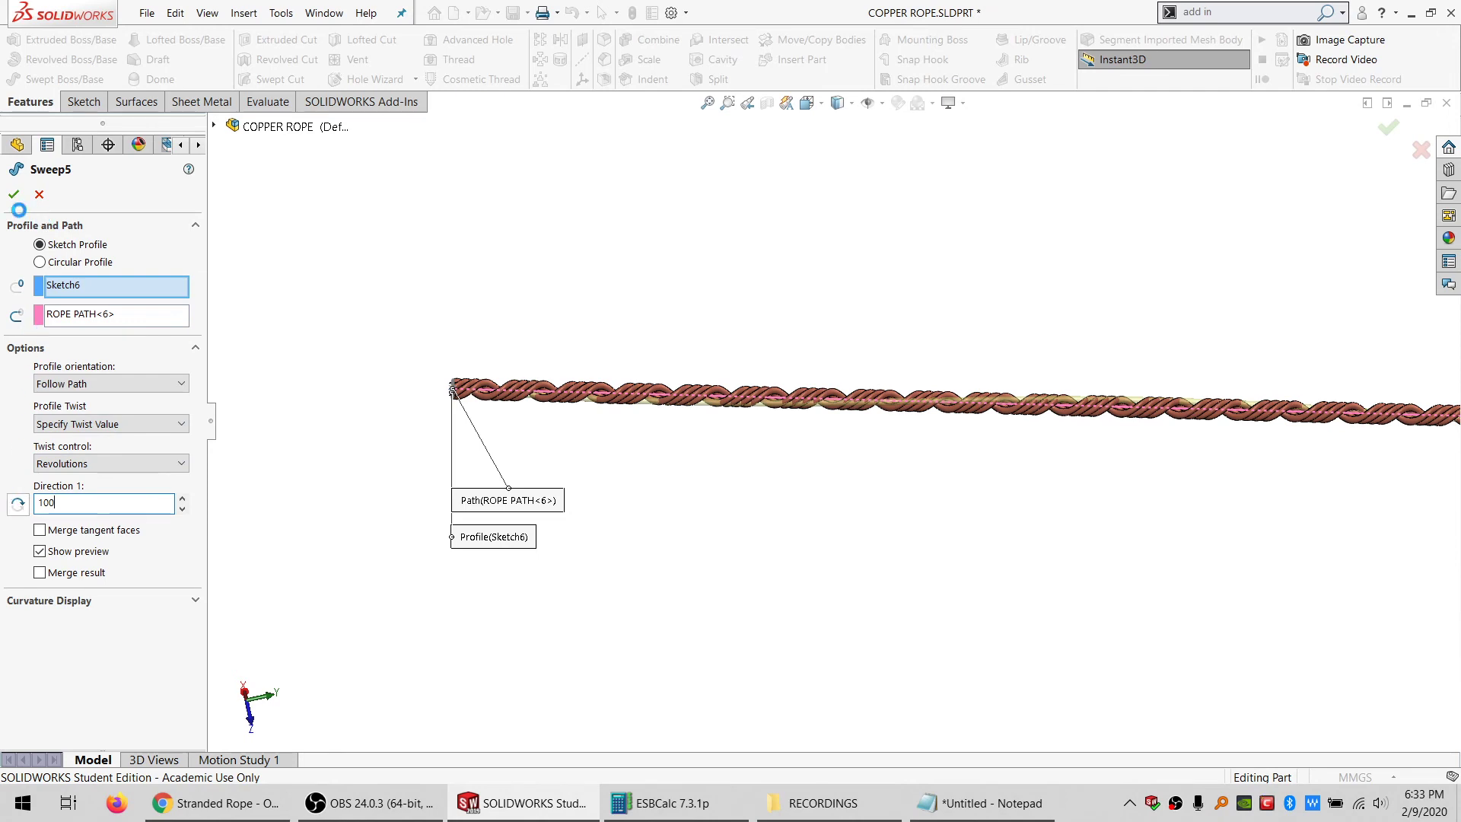
pyautogui.press('Return')
pyautogui.click(14, 194)
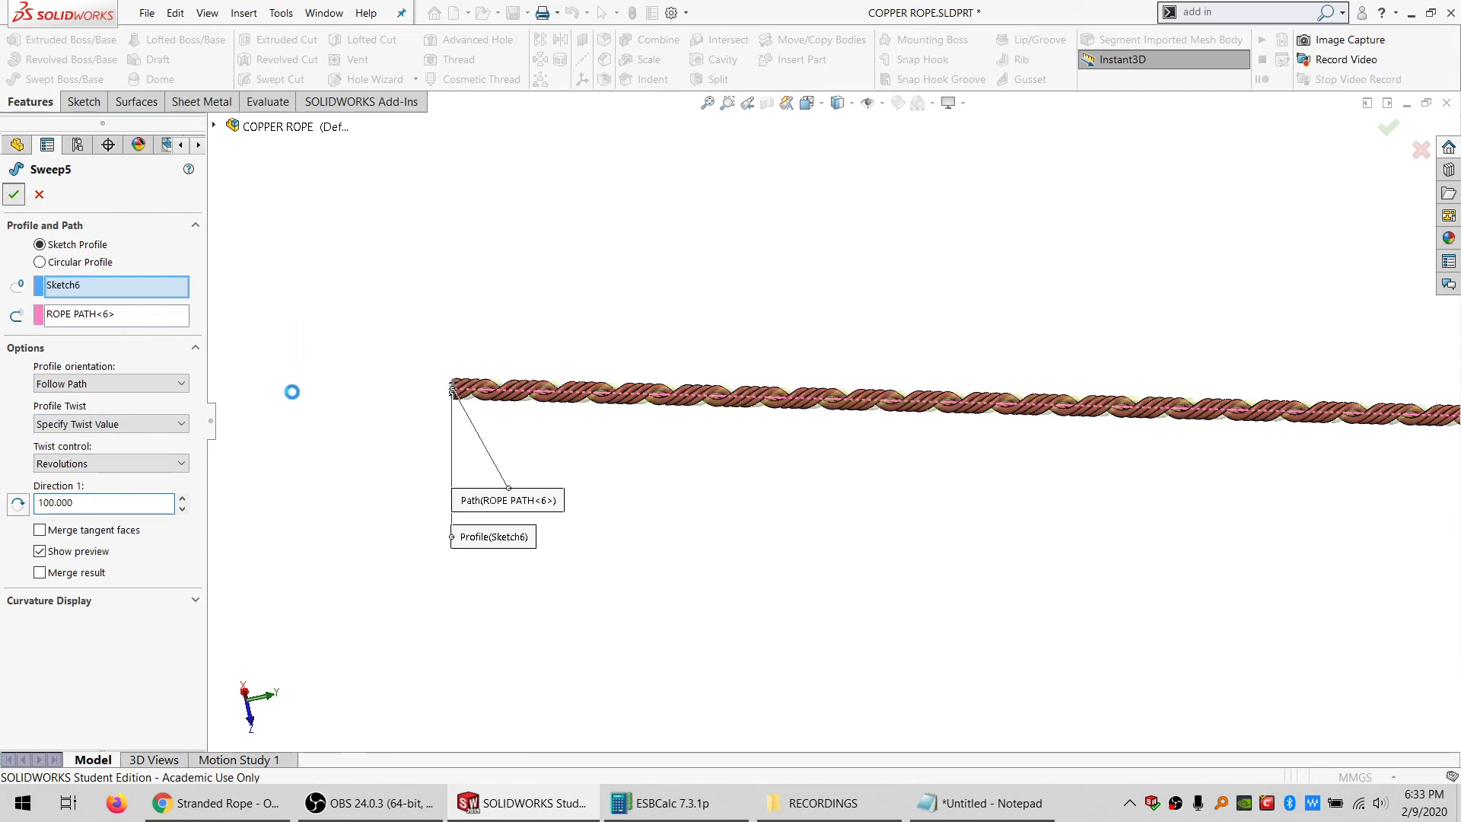
# Compare the model against the copper stranded-rope reference page in Chrome
pyautogui.click(263, 816)
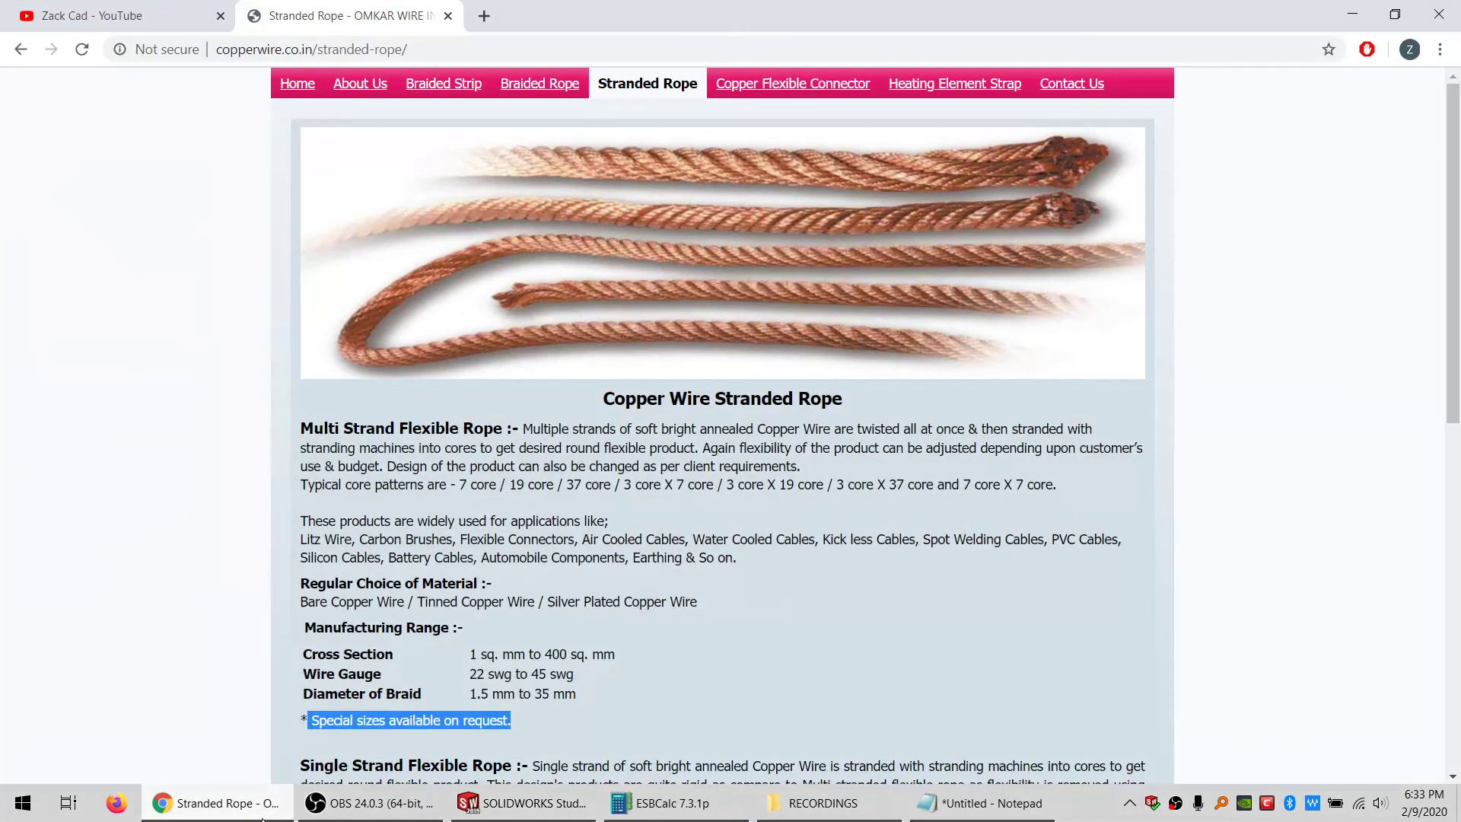
pyautogui.click(263, 815)
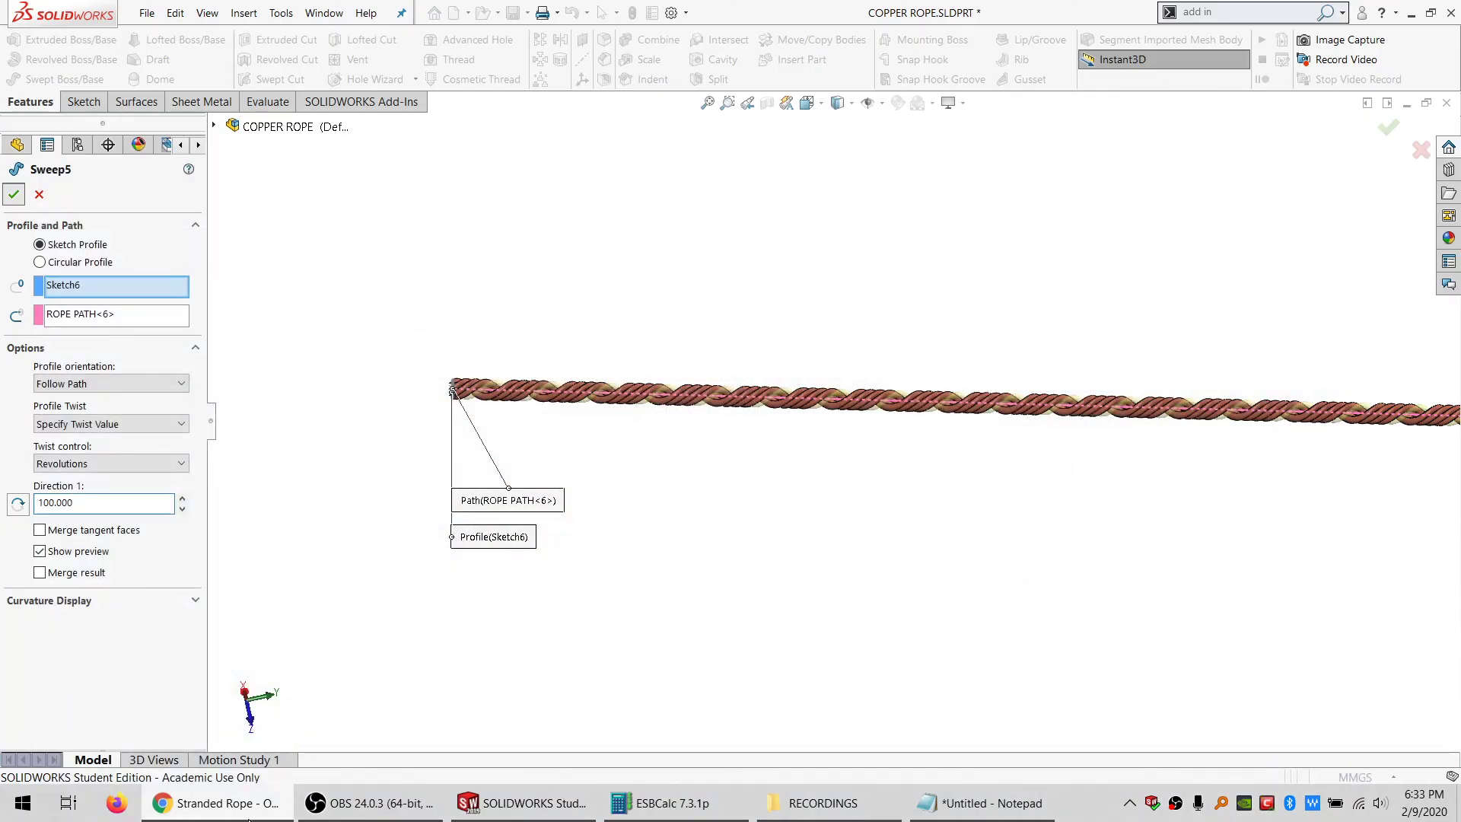
pyautogui.click(228, 806)
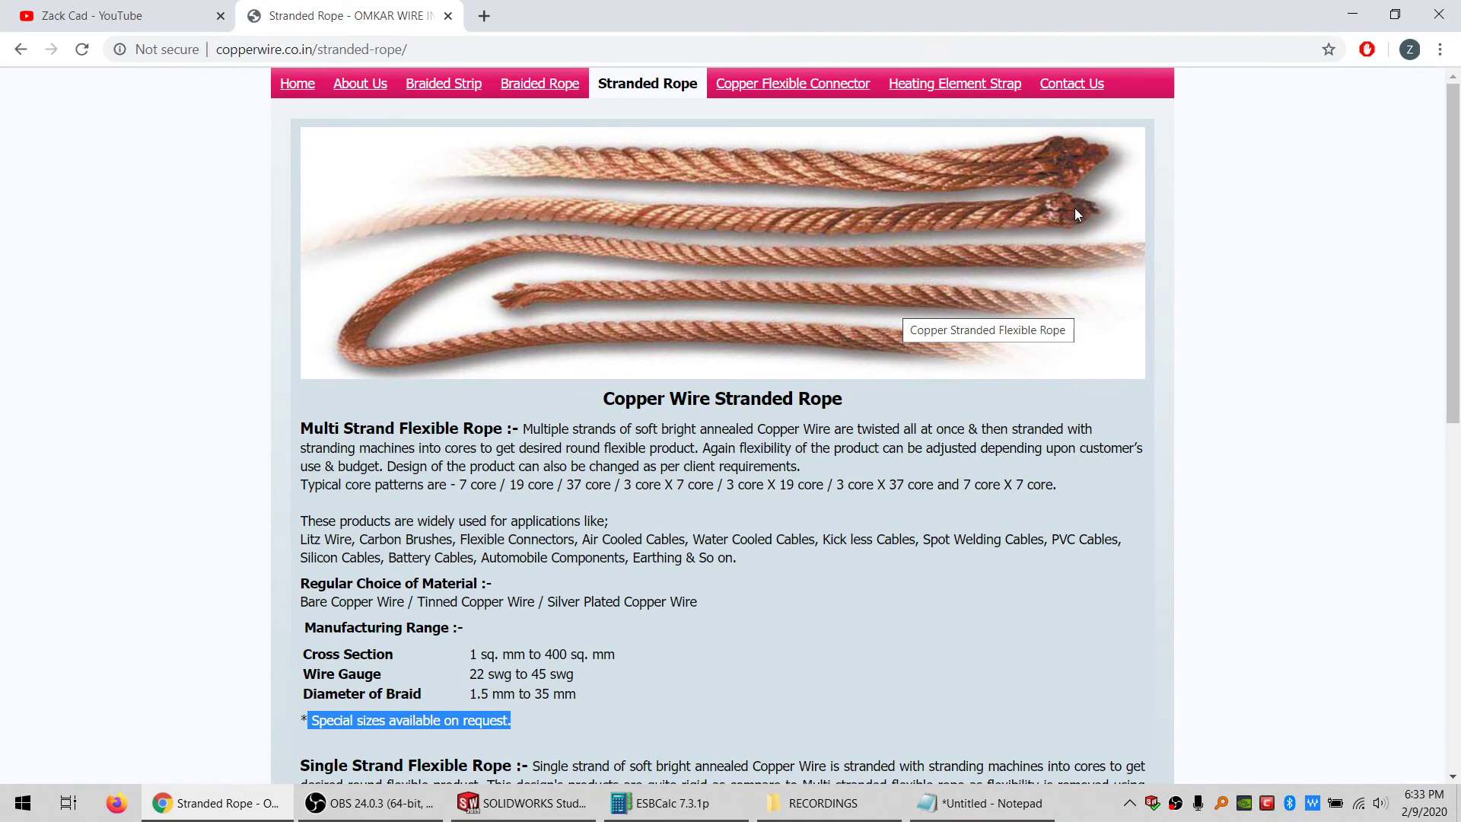
# Back in the model, change Sweep6's Direction 1 twist from 6 to 100, then move down to Sweep7
pyautogui.click(1352, 15)
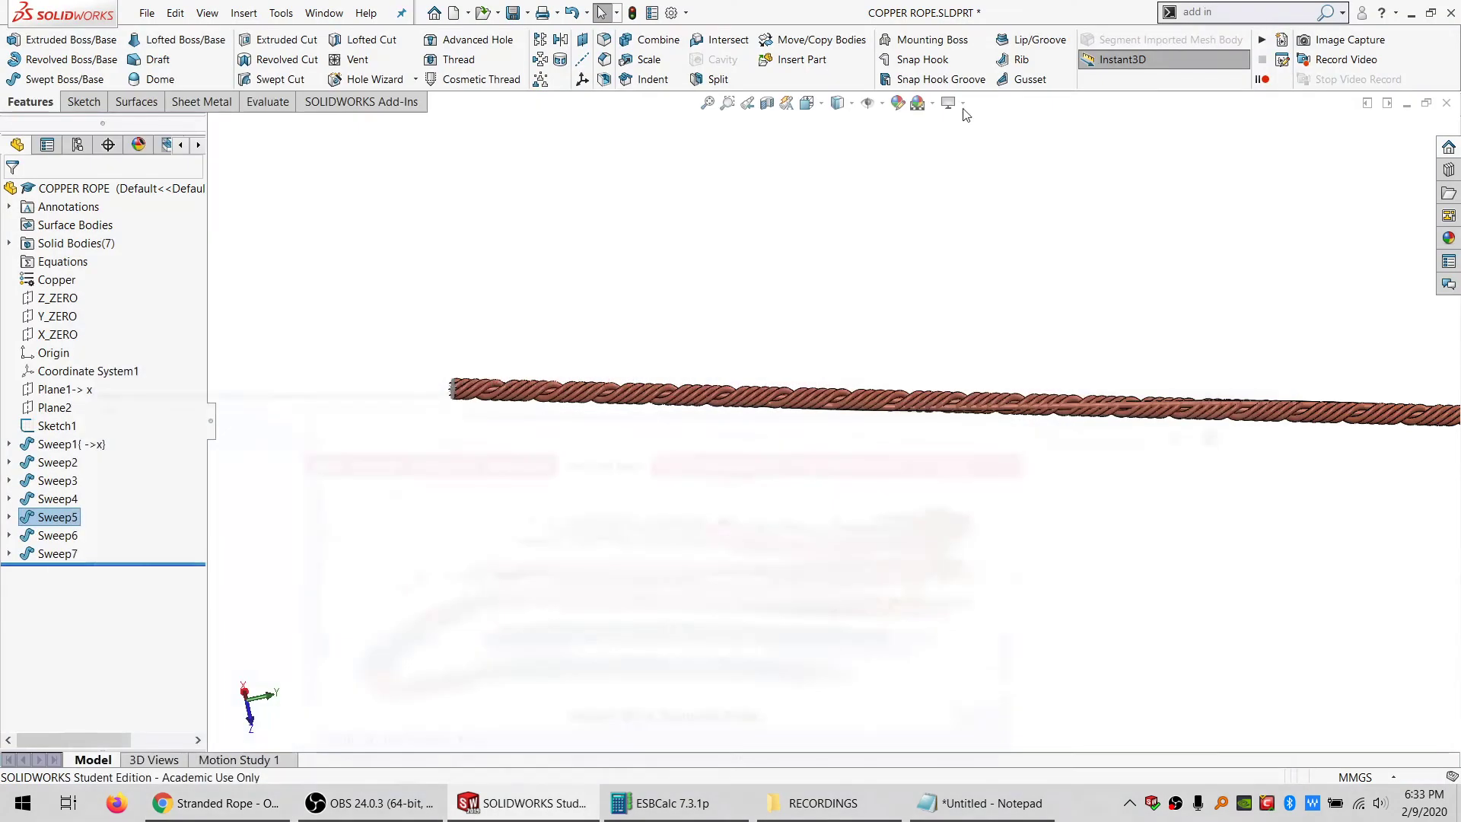
pyautogui.click(45, 534)
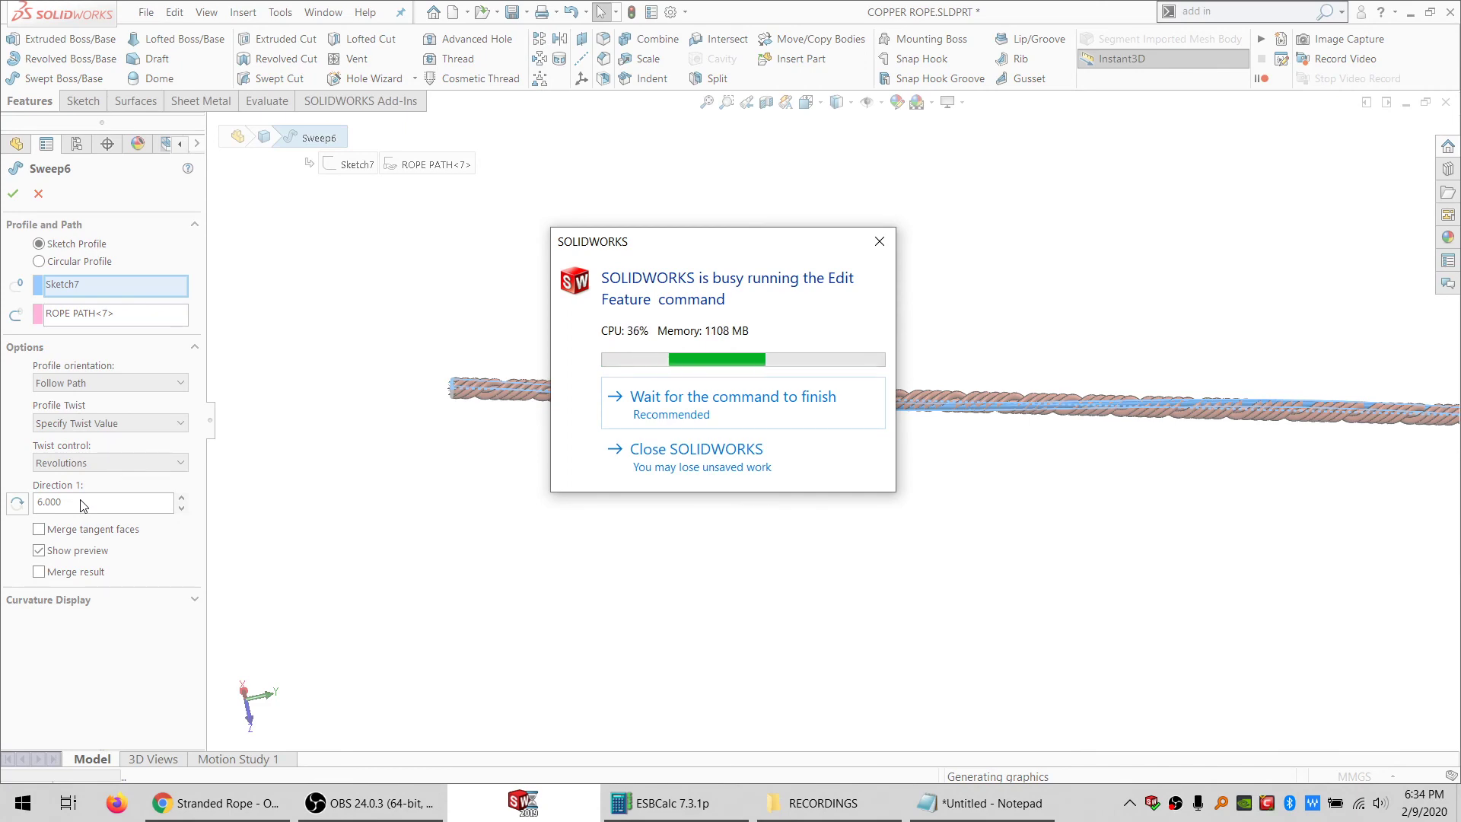
pyautogui.doubleClick(84, 503)
pyautogui.write('100')
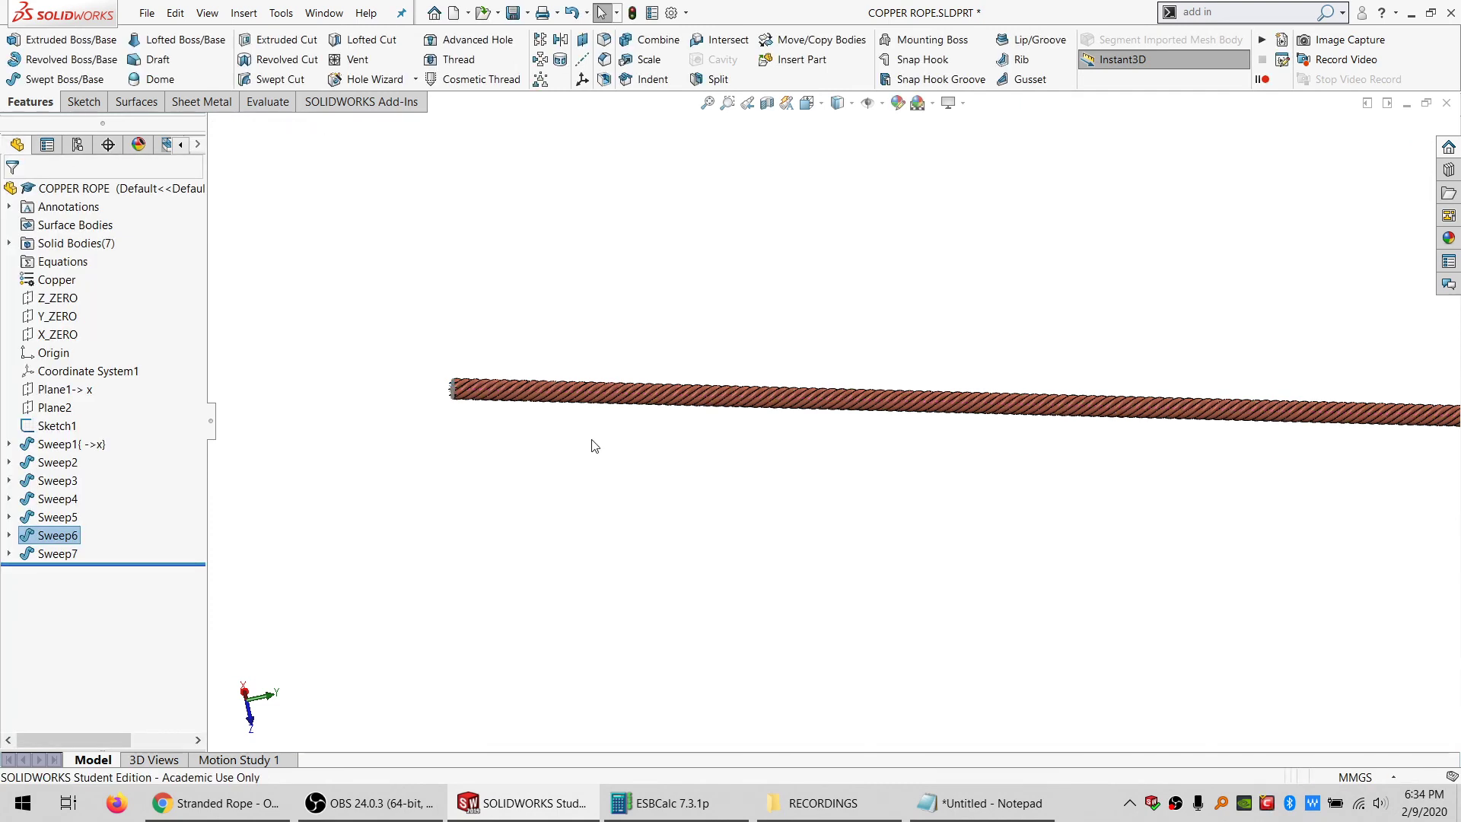
pyautogui.press('Down')
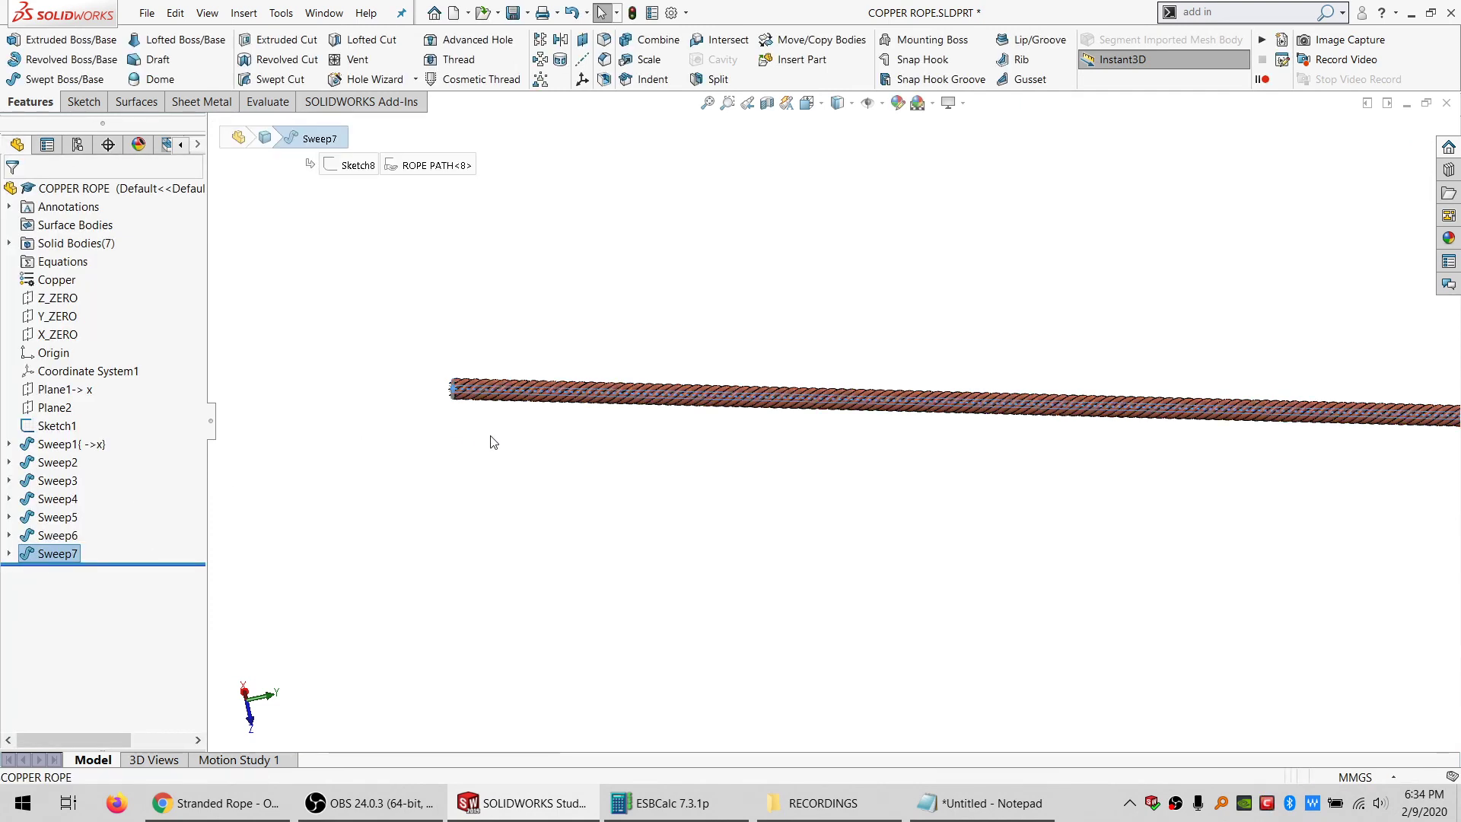
pyautogui.scroll(-1, 491, 440)
pyautogui.click(490, 441)
pyautogui.scroll(-2, 556, 357)
pyautogui.moveTo(556, 395); pyautogui.dragTo(119, 477, button='middle')
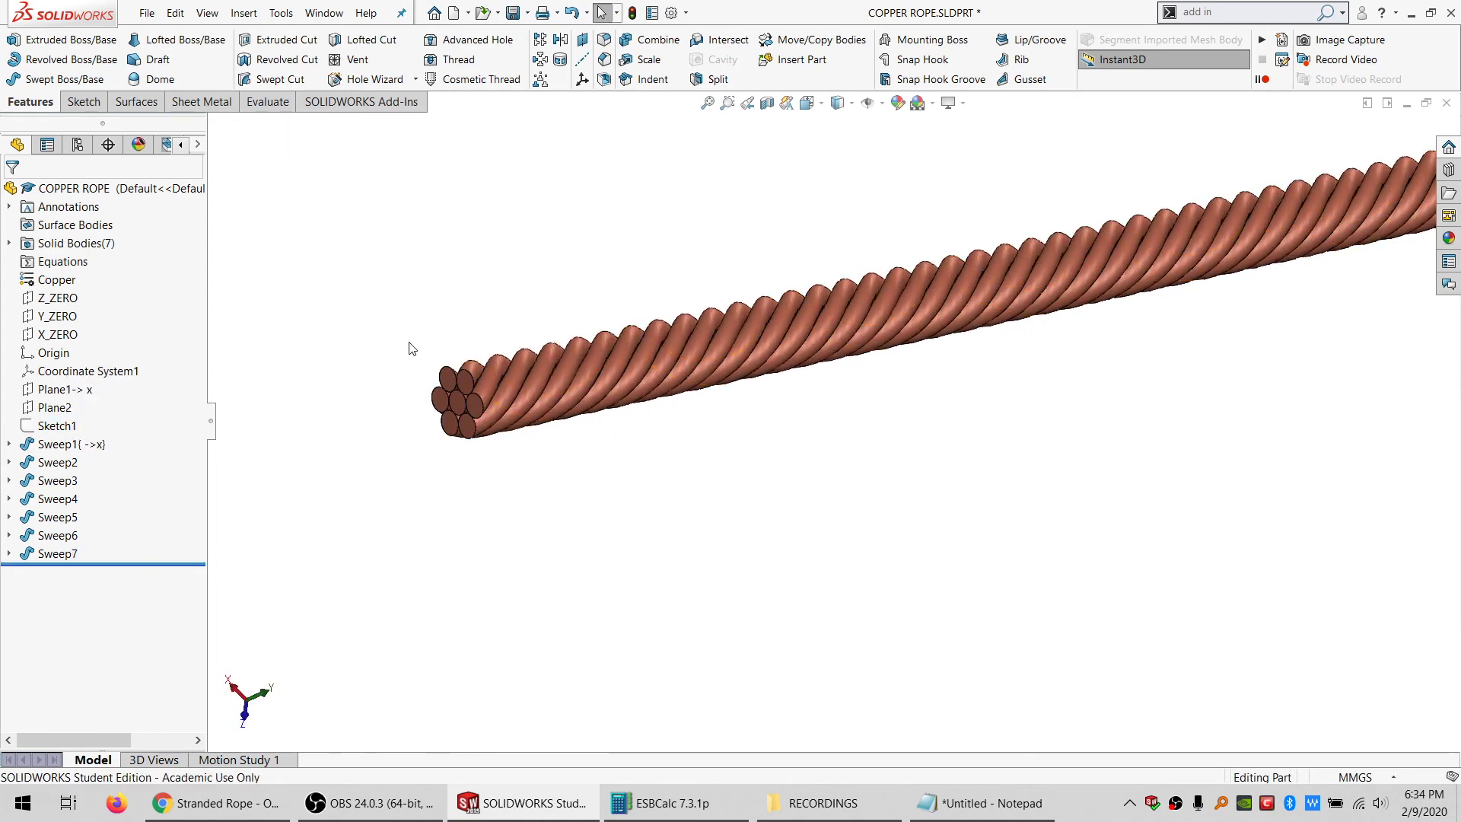
pyautogui.moveTo(446, 345); pyautogui.dragTo(790, 342, button='middle')
pyautogui.scroll(3, 1066, 342)
pyautogui.moveTo(1065, 342); pyautogui.dragTo(1190, 319, button='middle')
pyautogui.scroll(-3, 1098, 350)
pyautogui.moveTo(1098, 350); pyautogui.dragTo(763, 251, button='middle')
pyautogui.scroll(5, 976, 275)
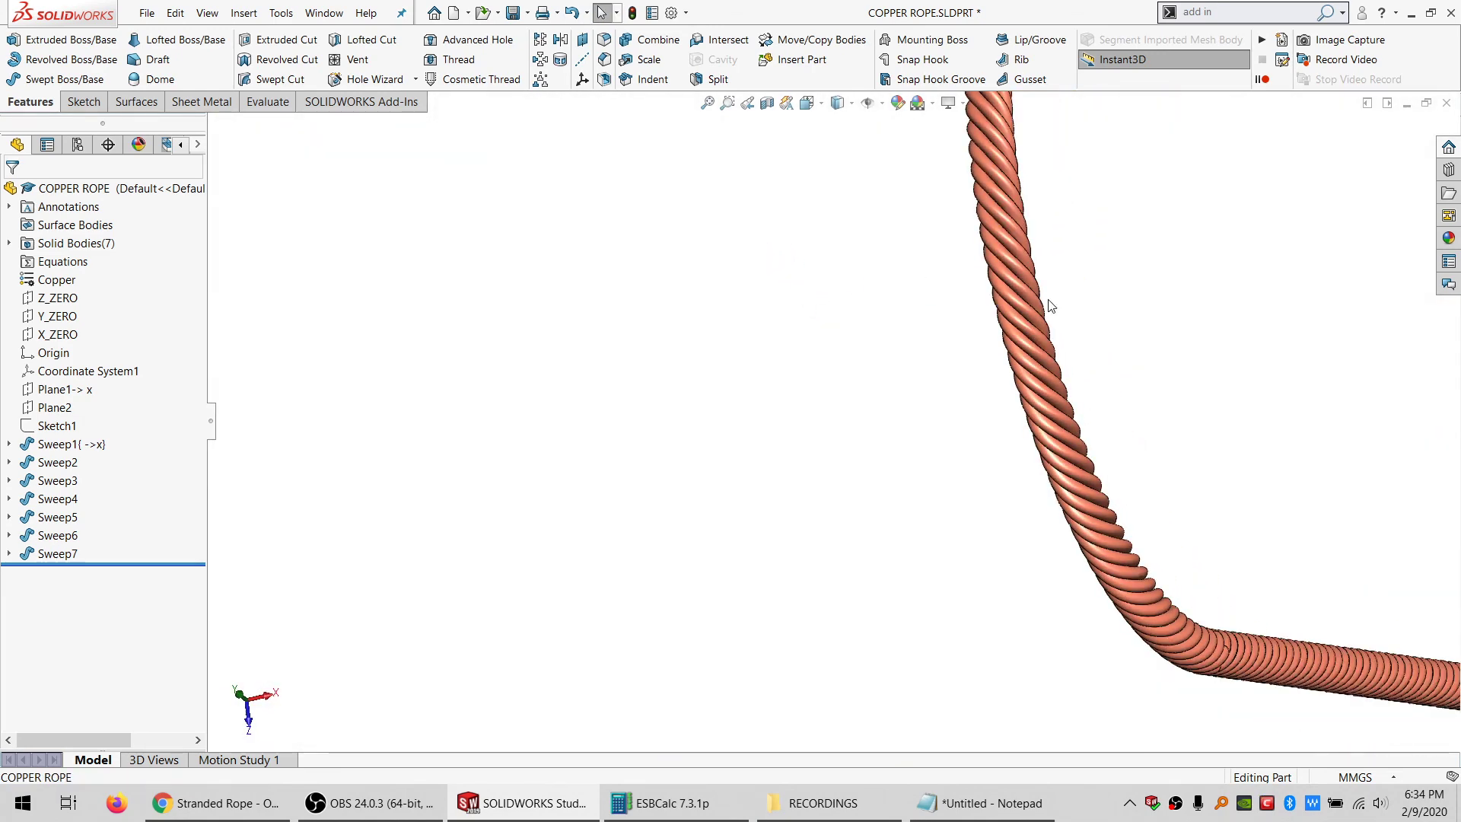
pyautogui.moveTo(976, 276); pyautogui.dragTo(877, 198, button='middle')
pyautogui.scroll(-5, 897, 238)
pyautogui.scroll(5, 831, 267)
pyautogui.scroll(-6, 752, 247)
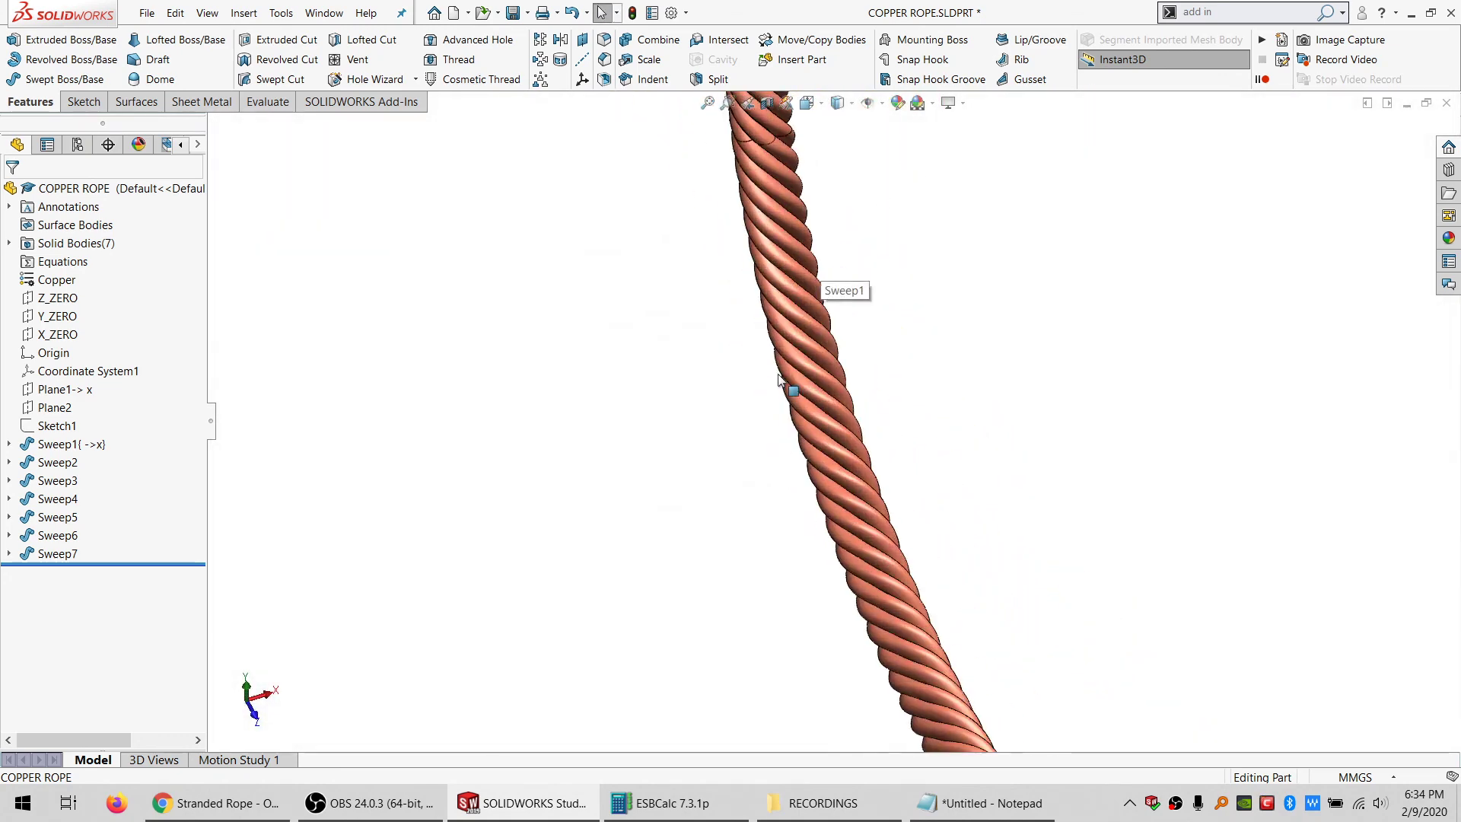
pyautogui.moveTo(809, 326); pyautogui.dragTo(779, 274, button='middle')
pyautogui.scroll(8, 779, 274)
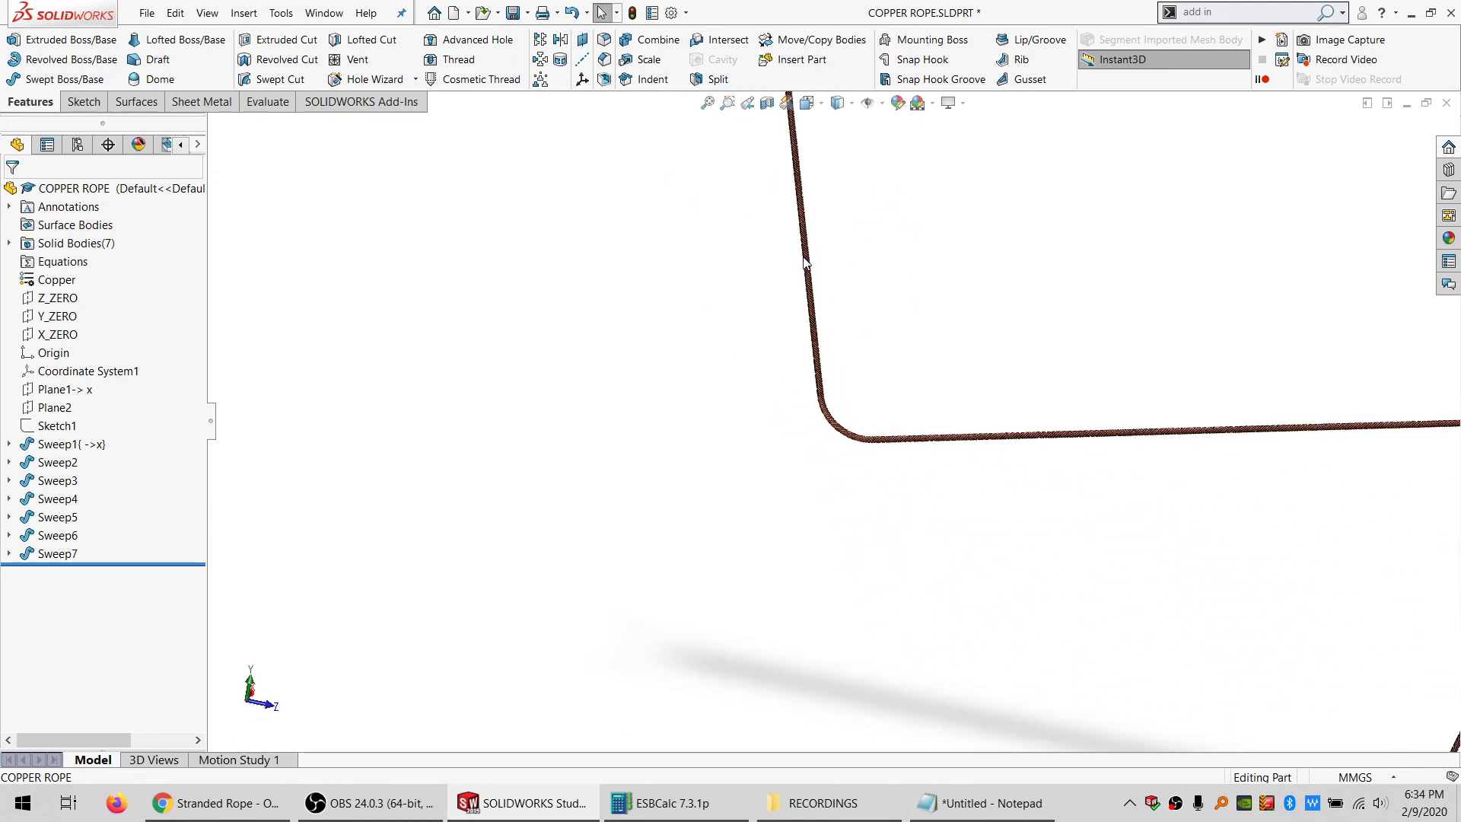
pyautogui.scroll(-5, 883, 418)
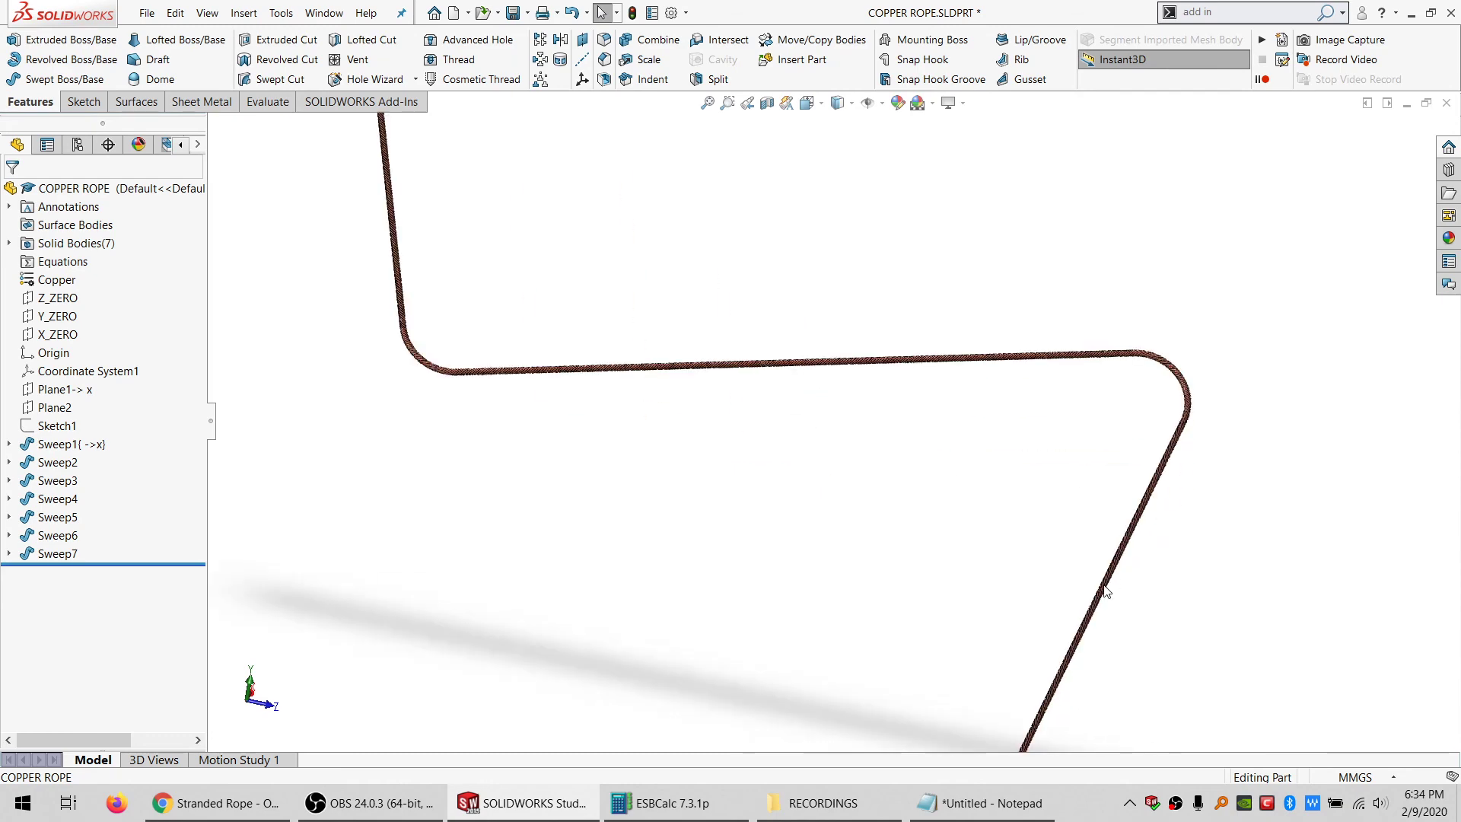
# Switch to the Assem2.SLDASM window and confirm its rebuild
pyautogui.click(324, 13)
pyautogui.click(365, 181)
pyautogui.press('Return')
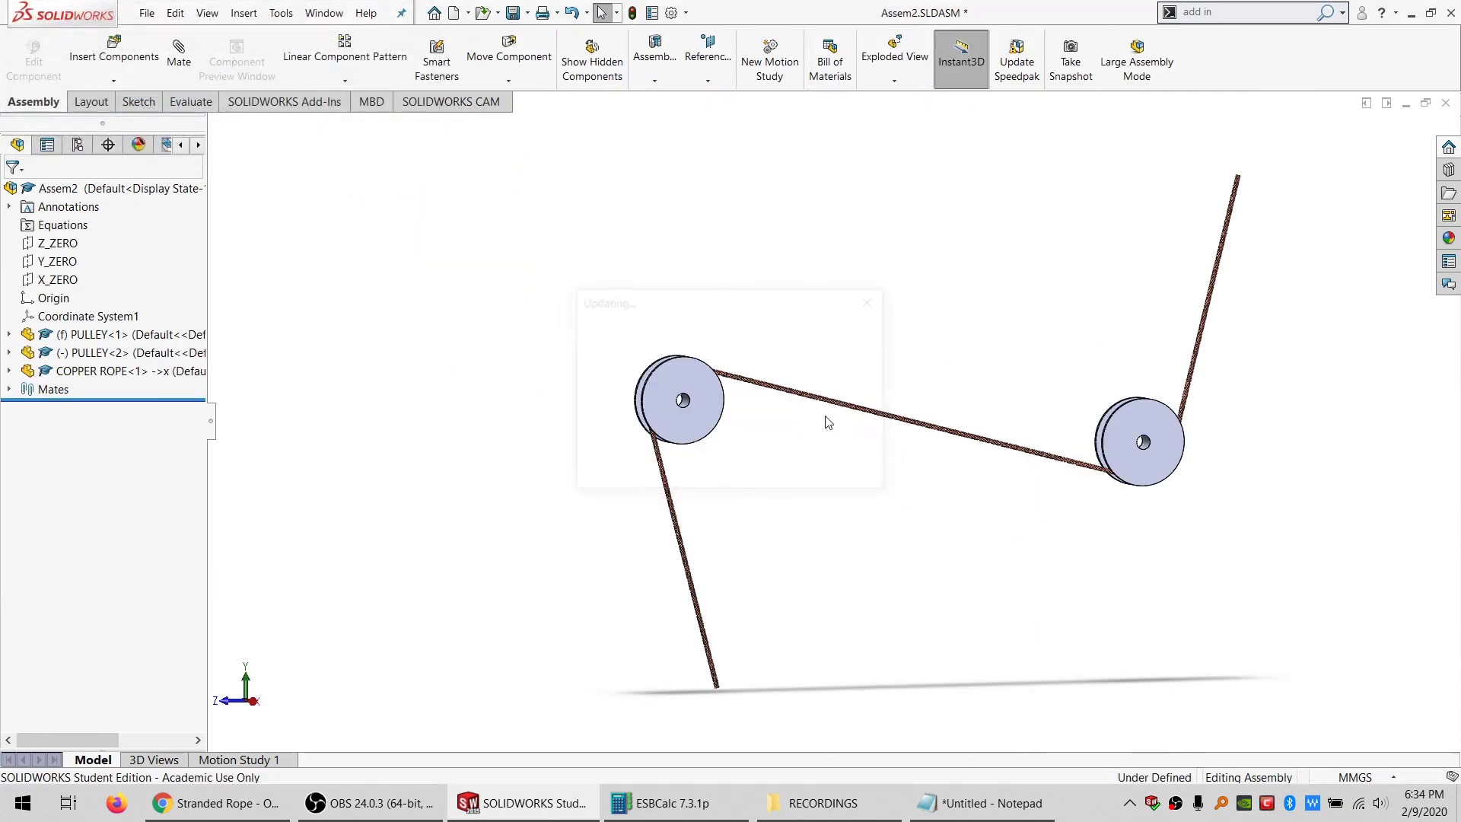
# Zoom and orbit until both pulleys sit side by side with the twisted rope over them
pyautogui.scroll(6, 773, 400)
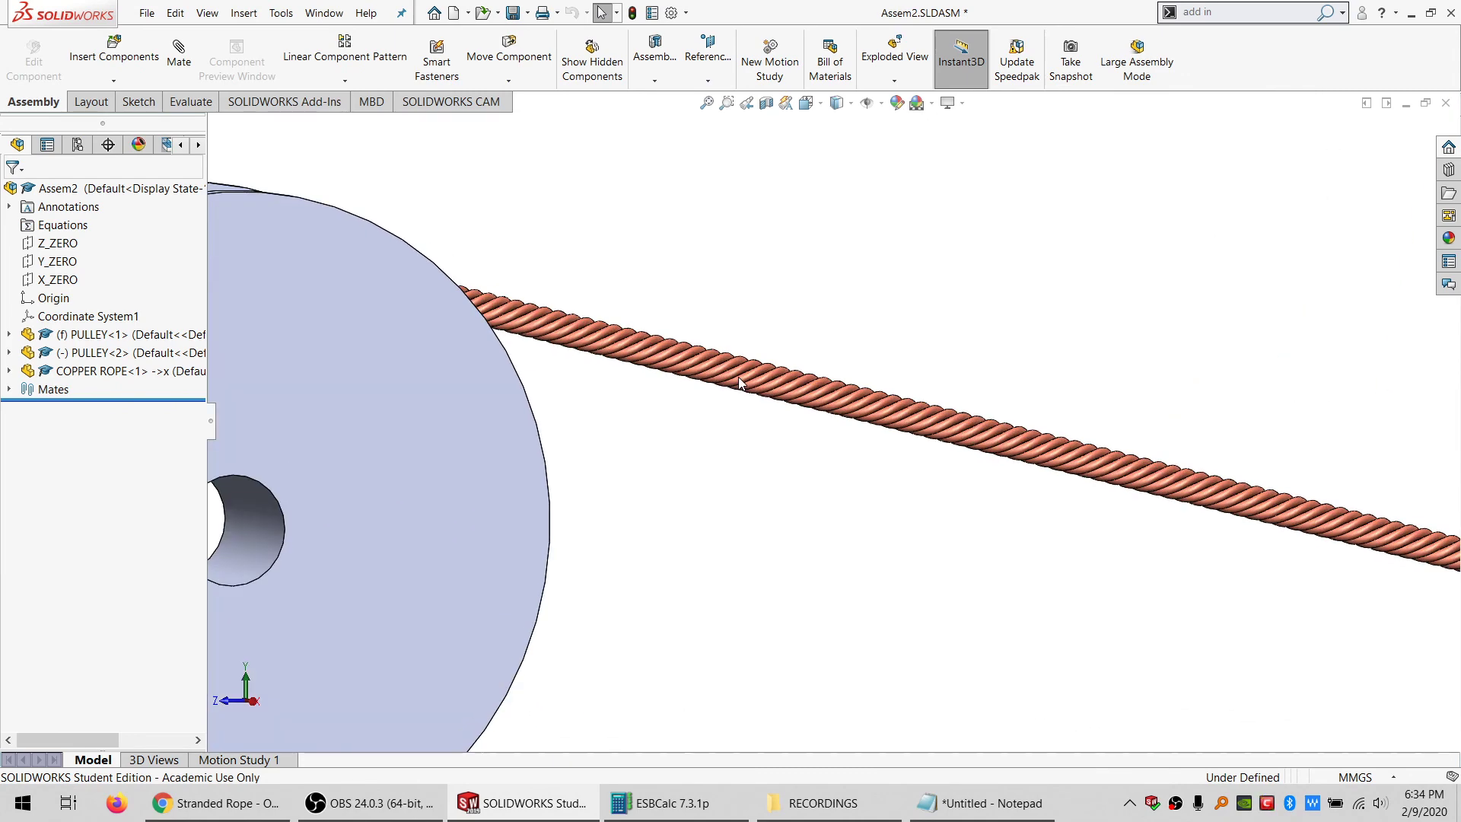
pyautogui.moveTo(772, 399); pyautogui.dragTo(688, 336, button='middle')
pyautogui.scroll(-4, 657, 449)
pyautogui.scroll(-2, 687, 336)
pyautogui.scroll(-3, 749, 431)
pyautogui.scroll(2, 920, 581)
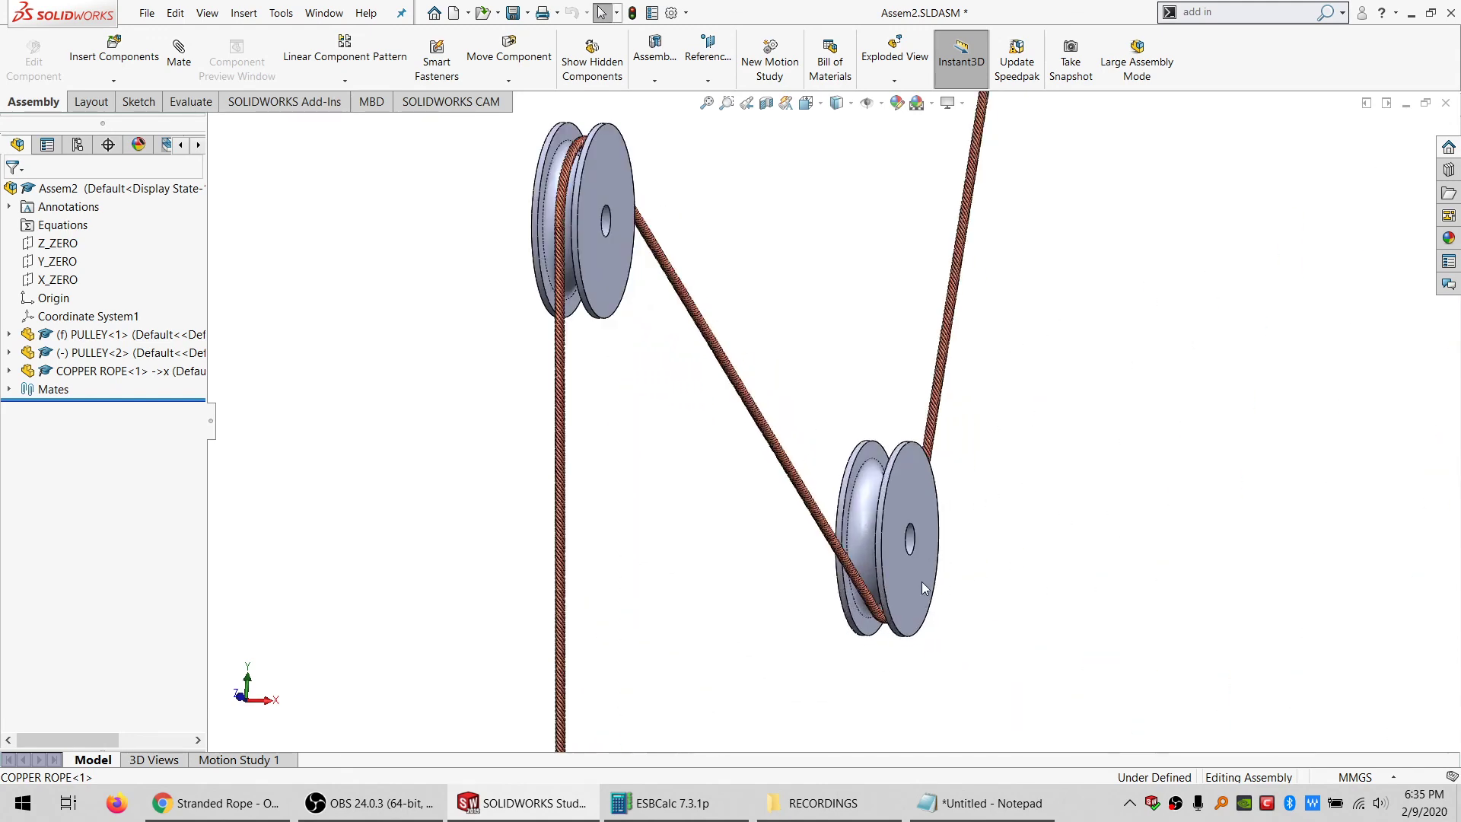
pyautogui.moveTo(921, 581); pyautogui.dragTo(706, 427, button='middle')
pyautogui.scroll(-3, 888, 541)
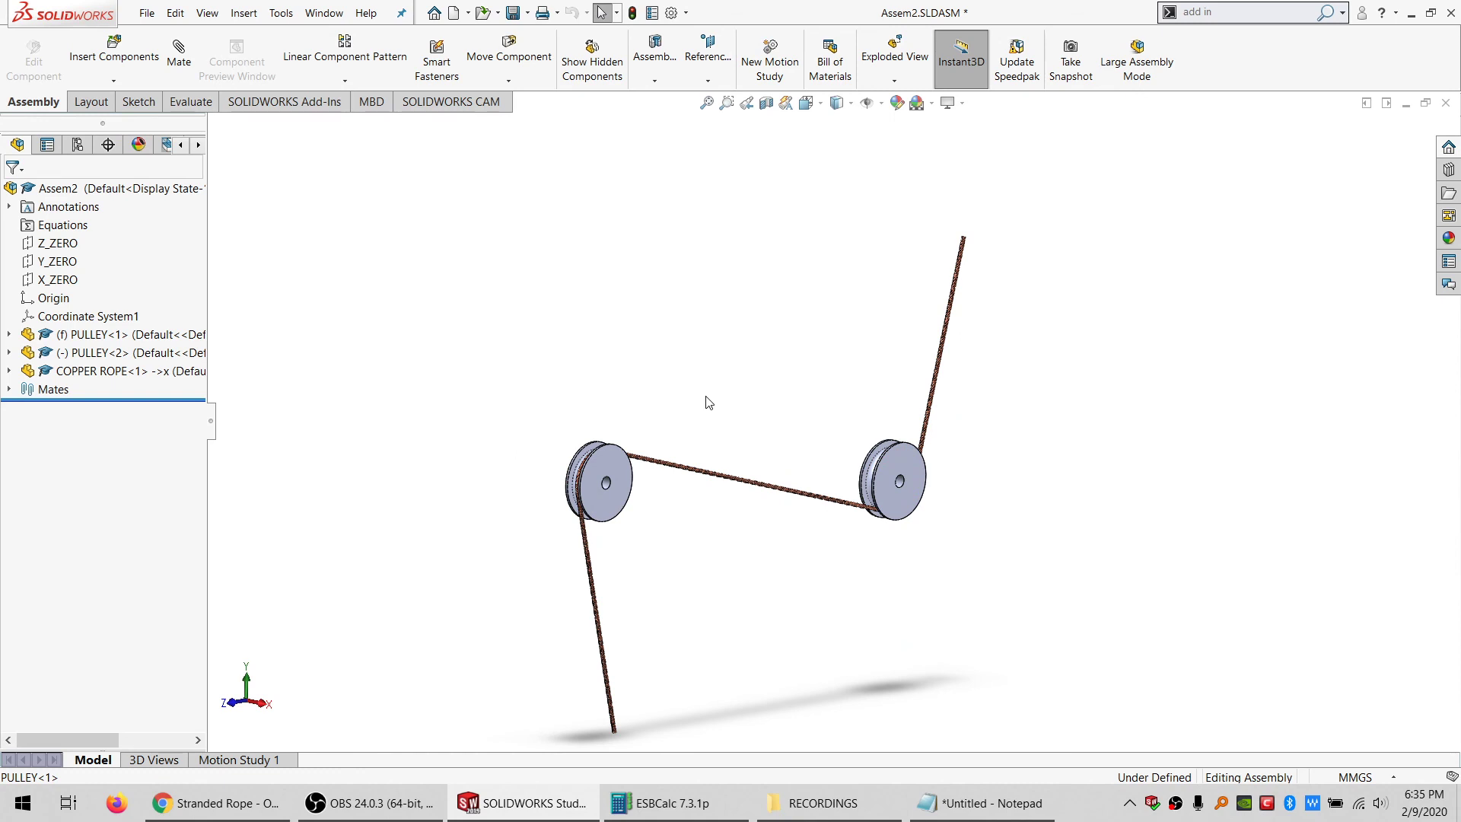